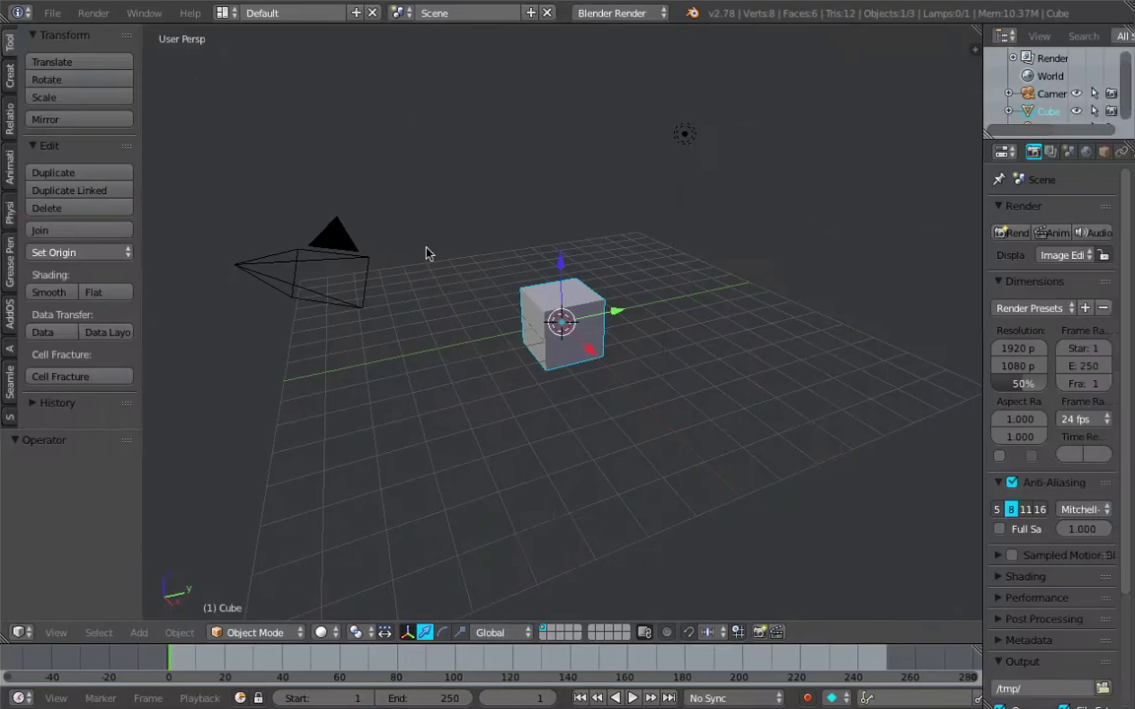
Step: Delete all the default objects from the scene
middle_click_drag(425, 254, 496, 248)
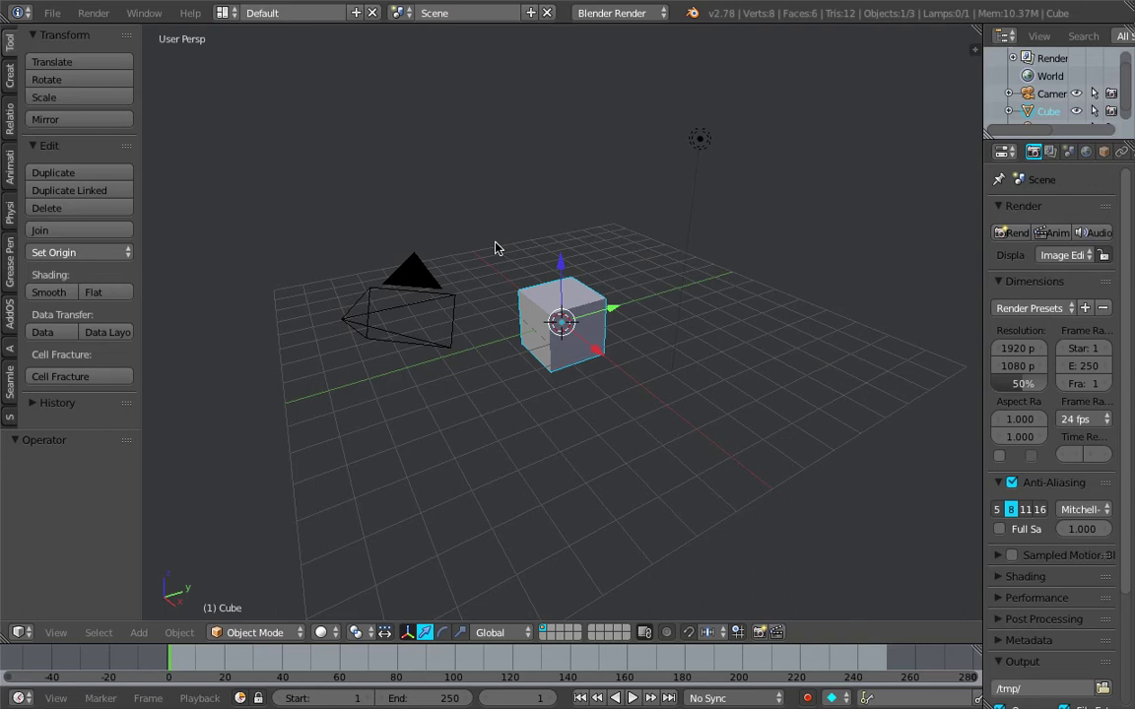
middle_click_drag(495, 248, 722, 274)
key("a")
key("a")
key("x")
left_click(722, 271)
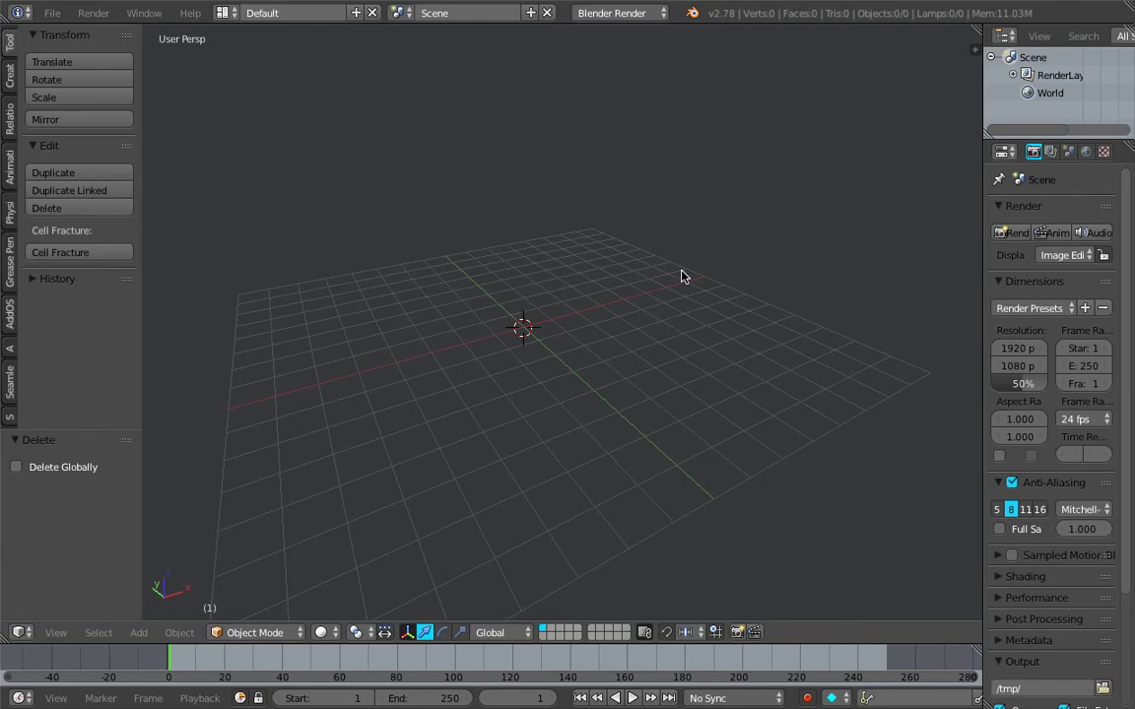
Step: Widen the properties and outliner area, restore the properties editor's hidden header, and make the outliner taller
middle_click_drag(680, 276, 567, 320)
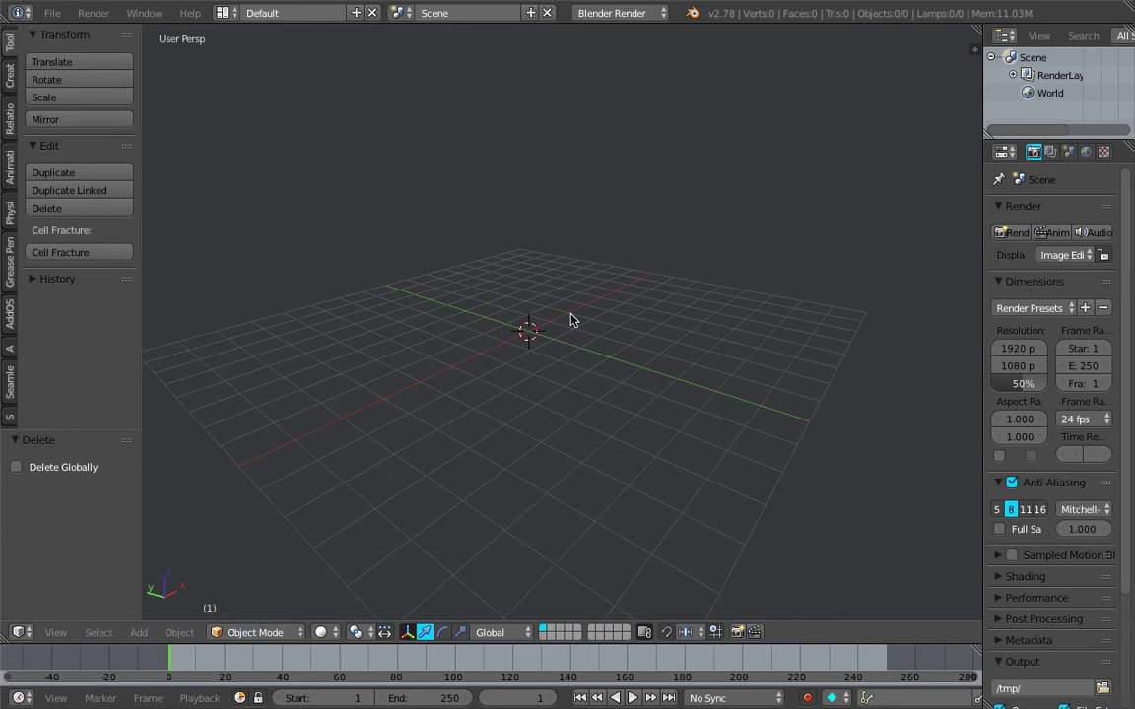
middle_click_drag(521, 338, 551, 320)
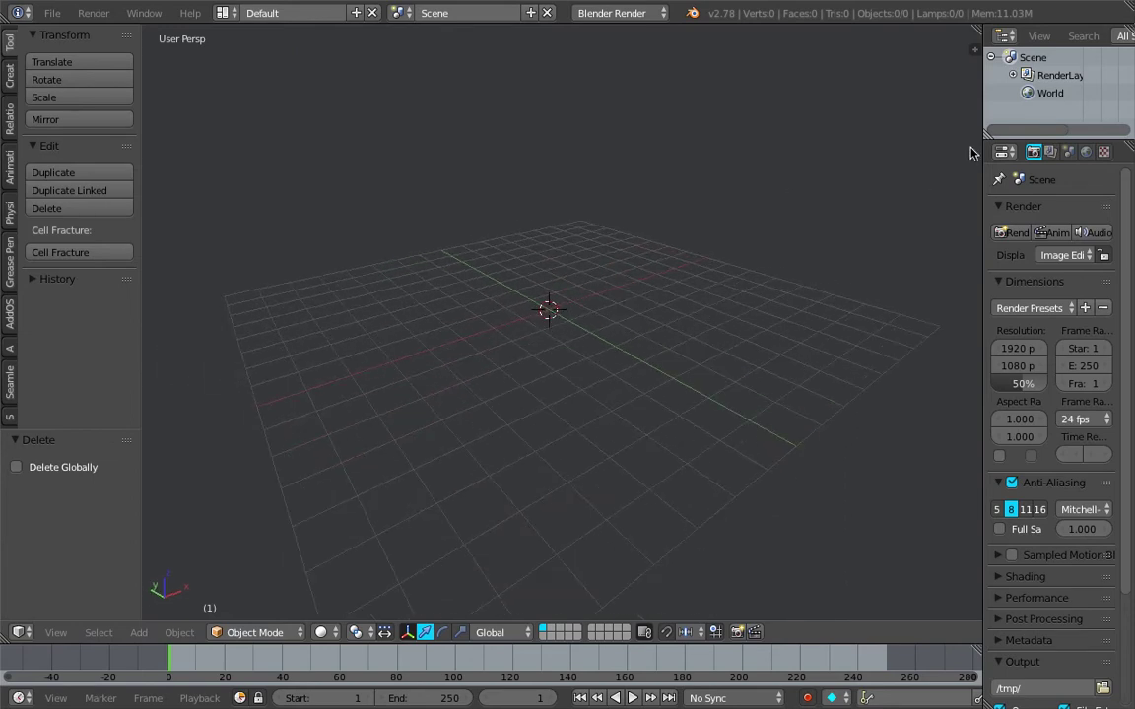
left_click_drag(984, 110, 866, 116)
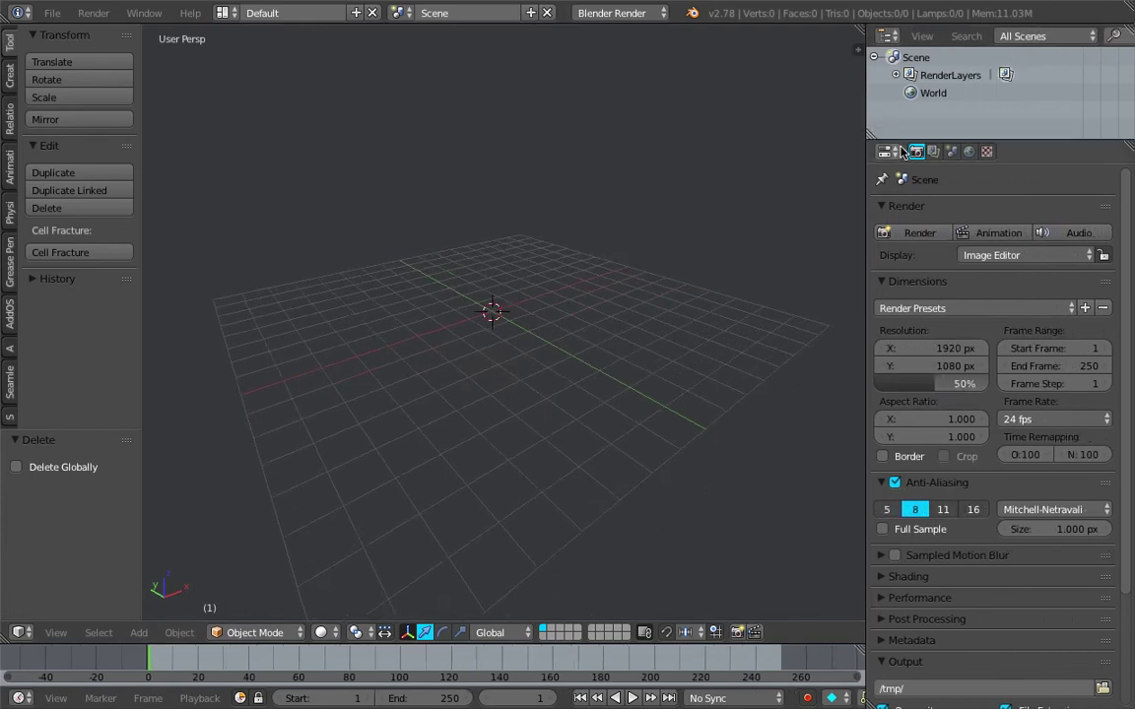
left_click_drag(954, 166, 954, 146)
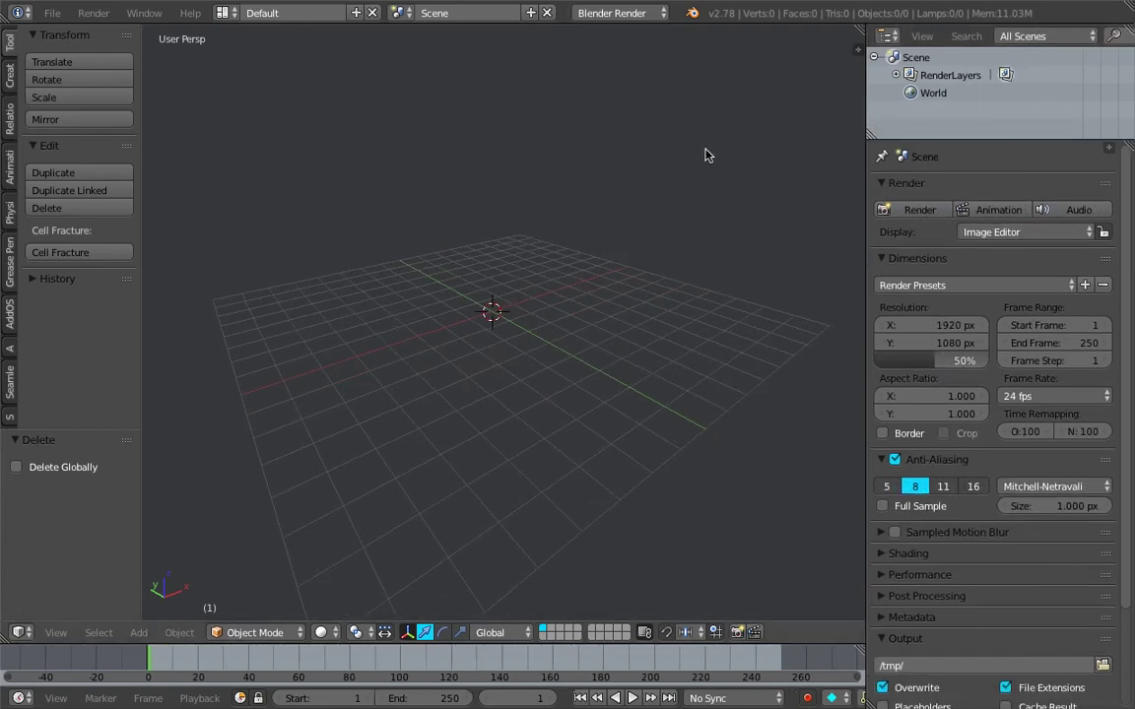
left_click(1112, 149)
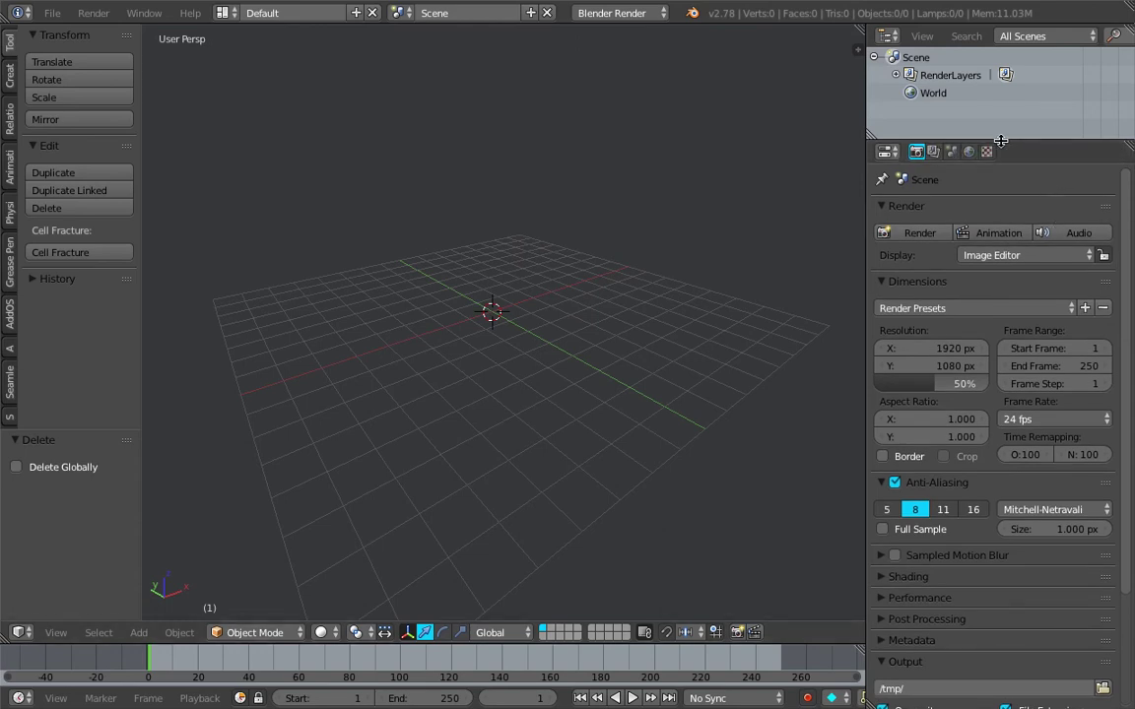
left_click_drag(902, 139, 903, 184)
Step: Add a grid mesh at the scene centre with 20 X subdivisions and 20 Y subdivisions
key("shift+a")
mouse_move(496, 236)
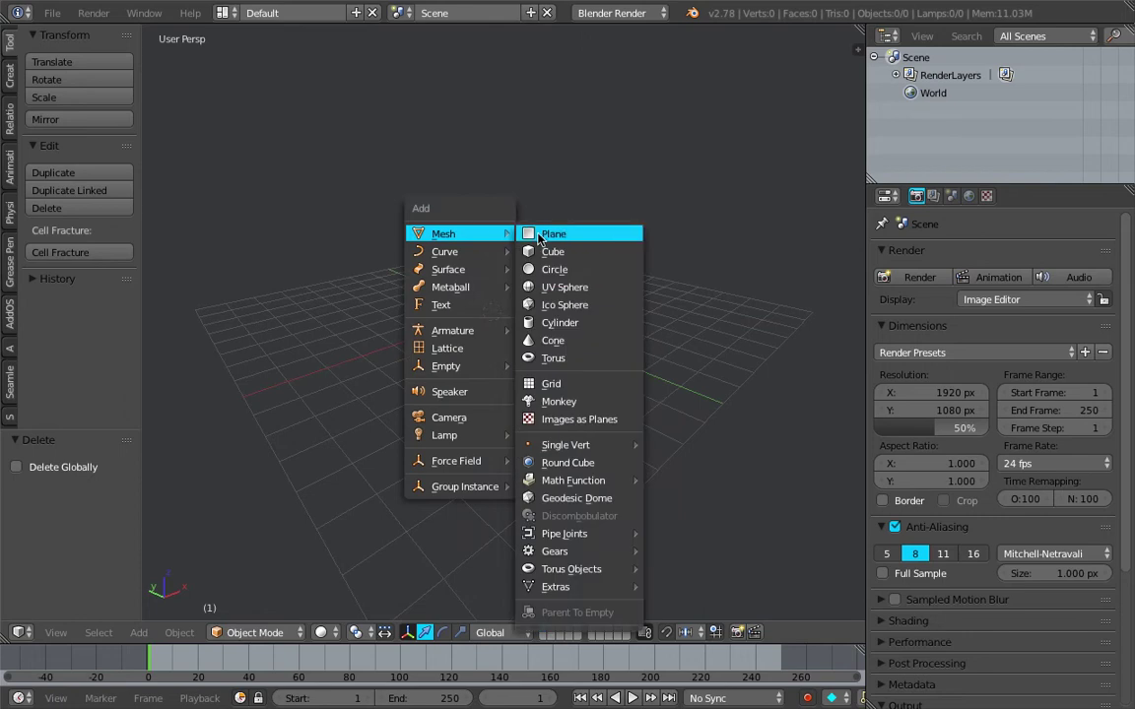
left_click(591, 384)
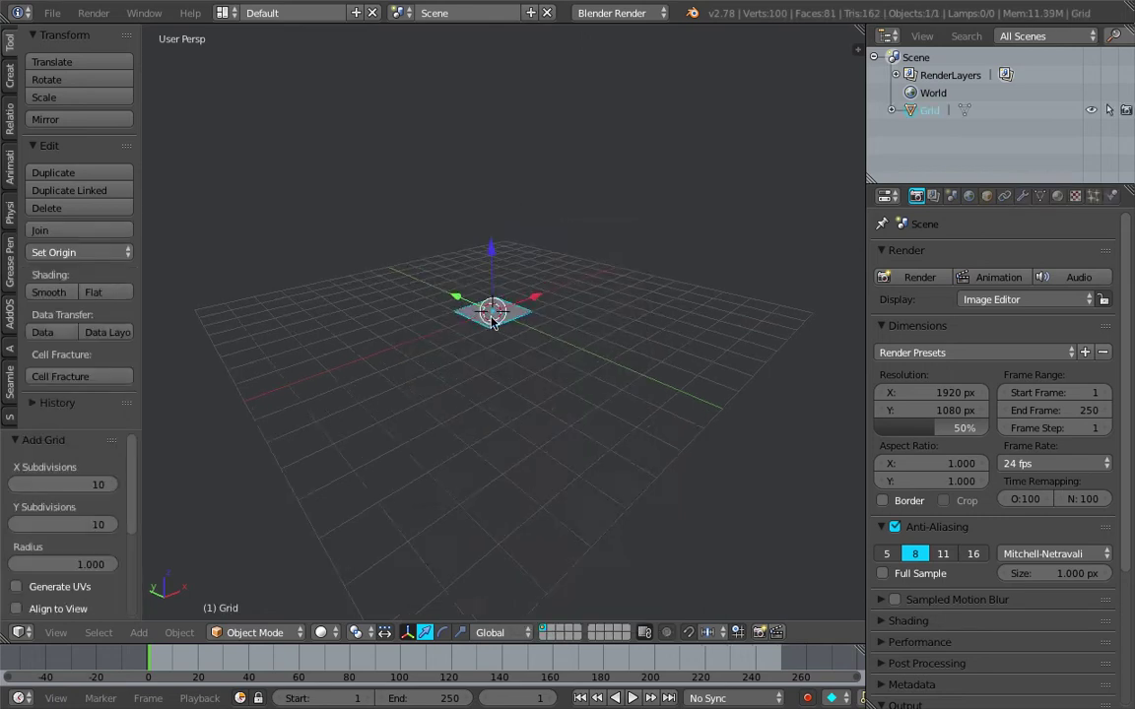
scroll(532, 335, "up", 3)
middle_click_drag(522, 351, 507, 362)
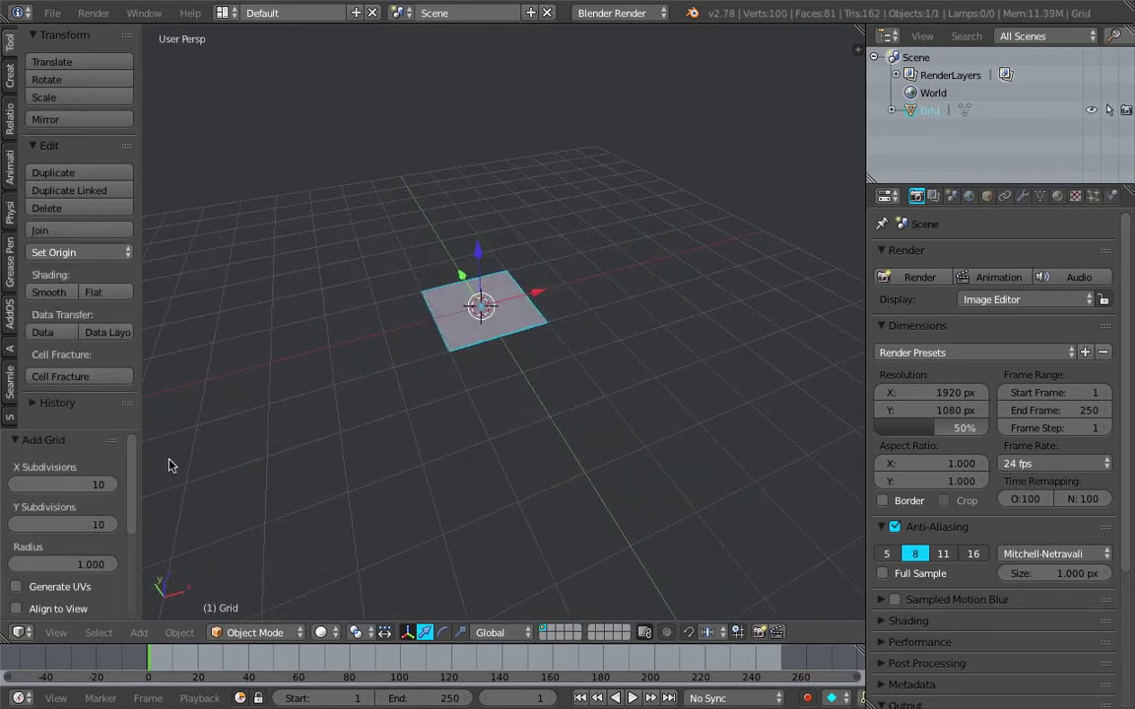
type("20")
key("Tab")
type("20")
key("Return")
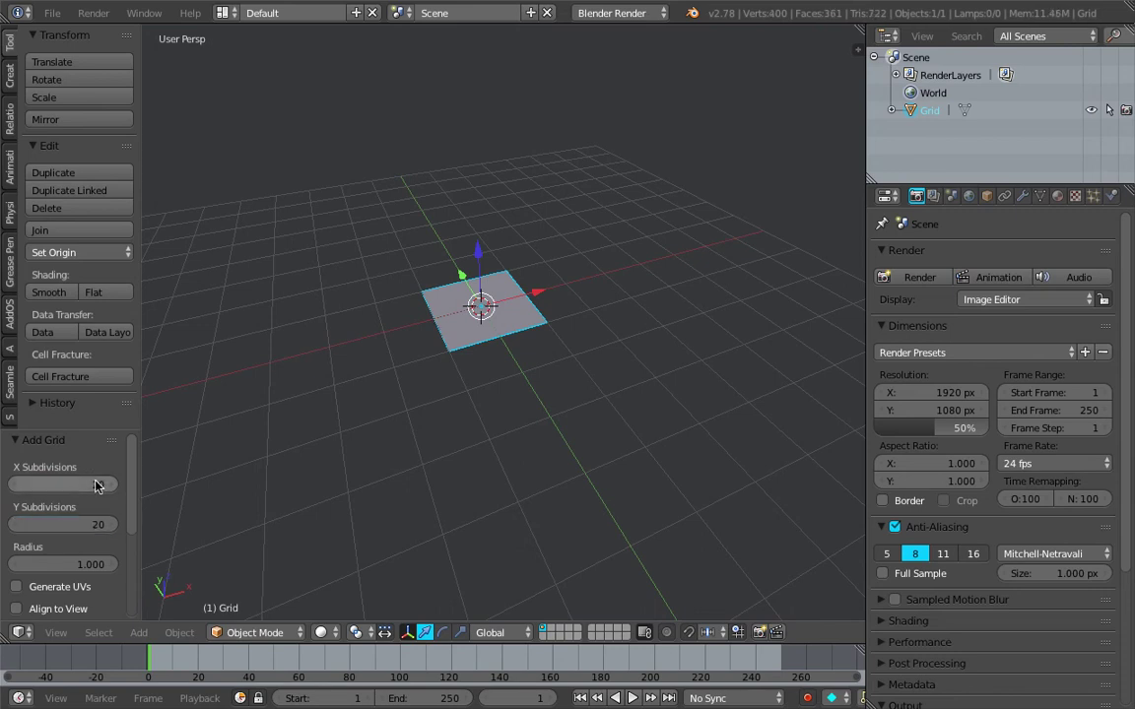
Step: Scale the grid up uniformly by a factor of about 5.2
middle_click_drag(413, 364, 483, 404)
key("s")
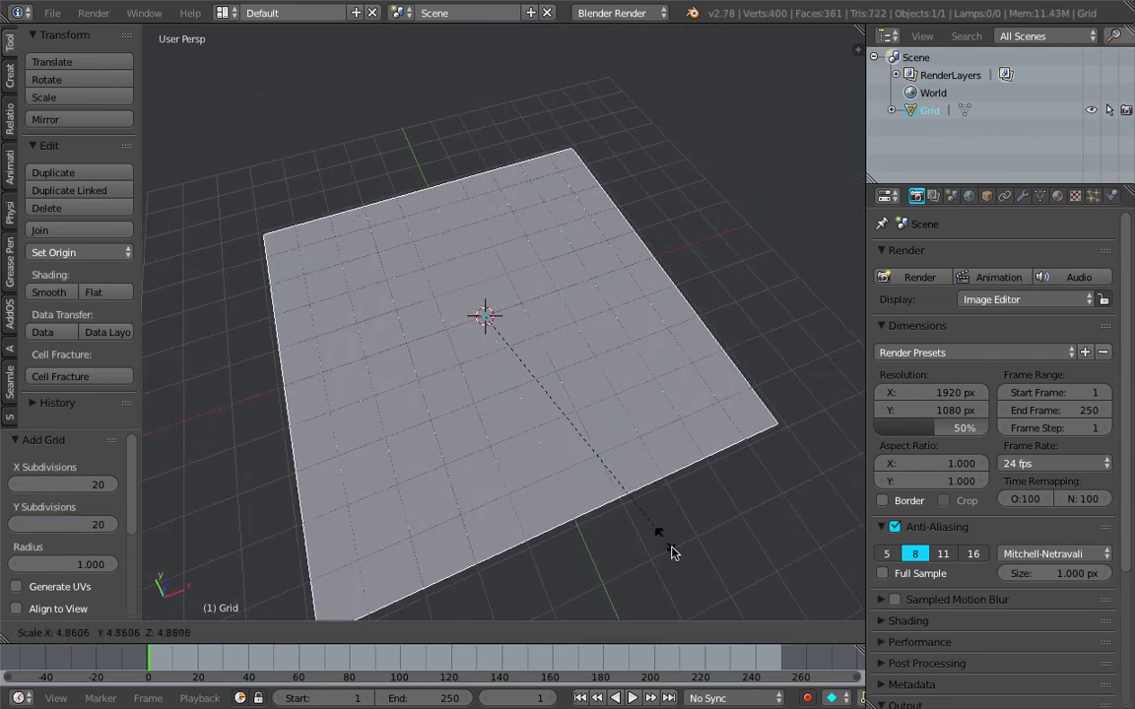
left_click(609, 517)
middle_click_drag(609, 517, 577, 461)
Step: Save the project to the Desktop under the name water_puddle_001
key("ctrl+s")
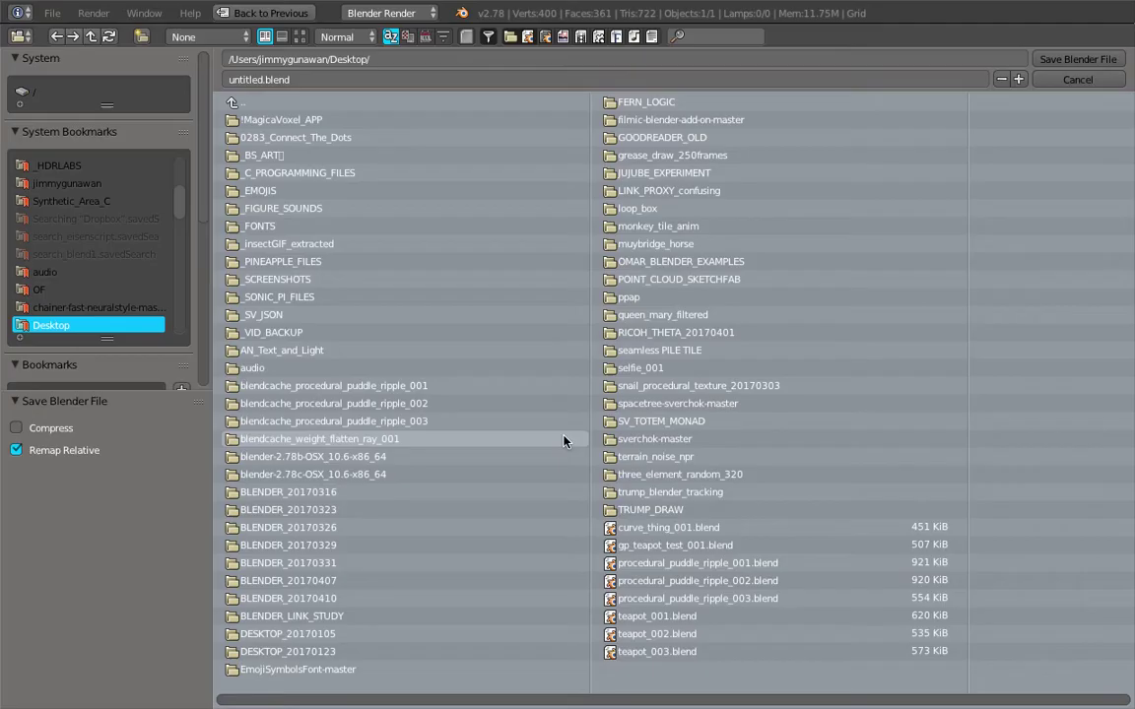
left_click(407, 80)
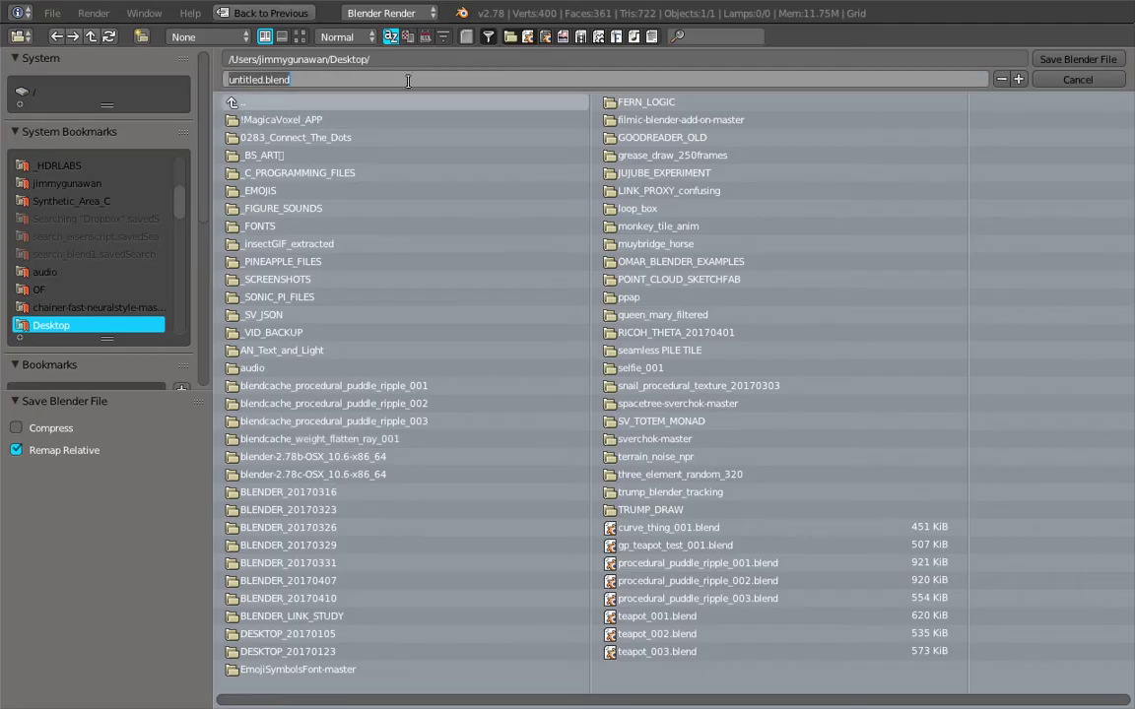
type("water_puddle")
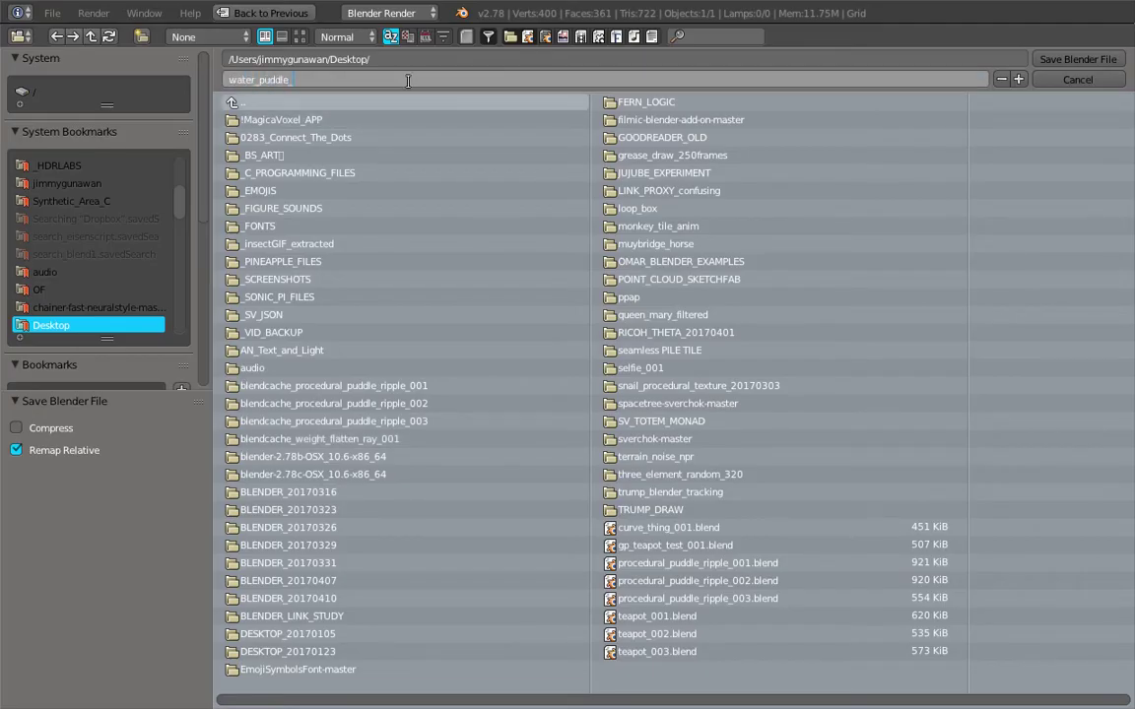
type("_001")
key("Return")
left_click(1077, 59)
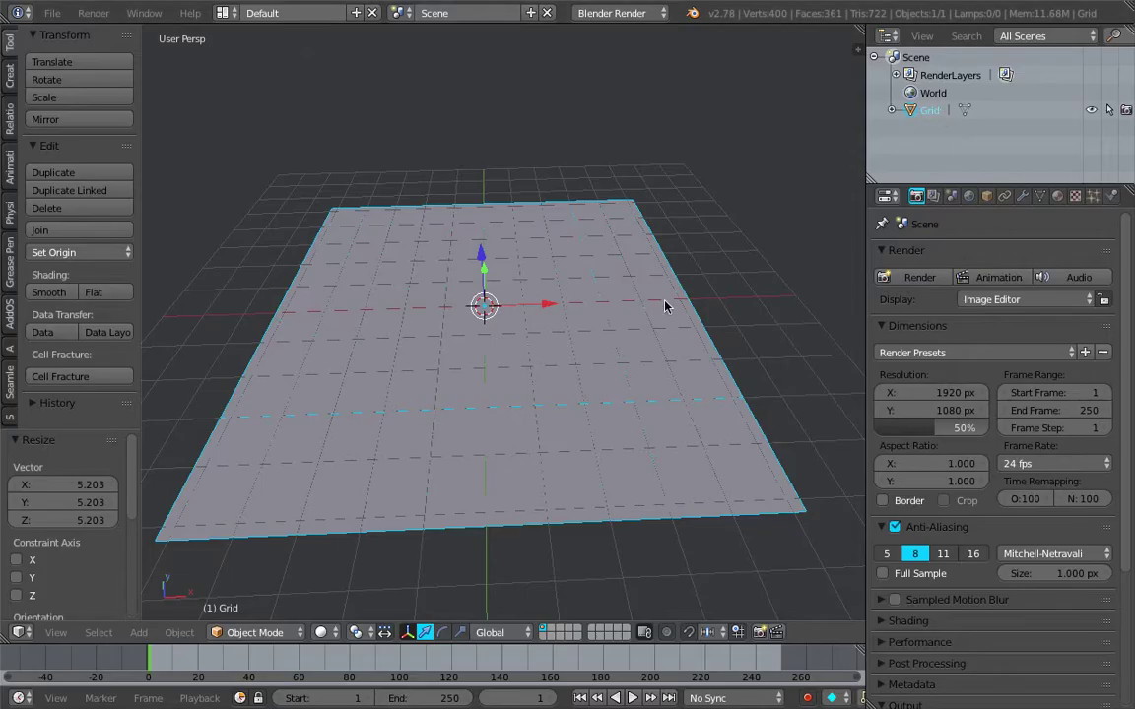
Step: Enable Dynamic Paint physics on the grid and add a canvas to it
middle_click_drag(665, 306, 707, 279)
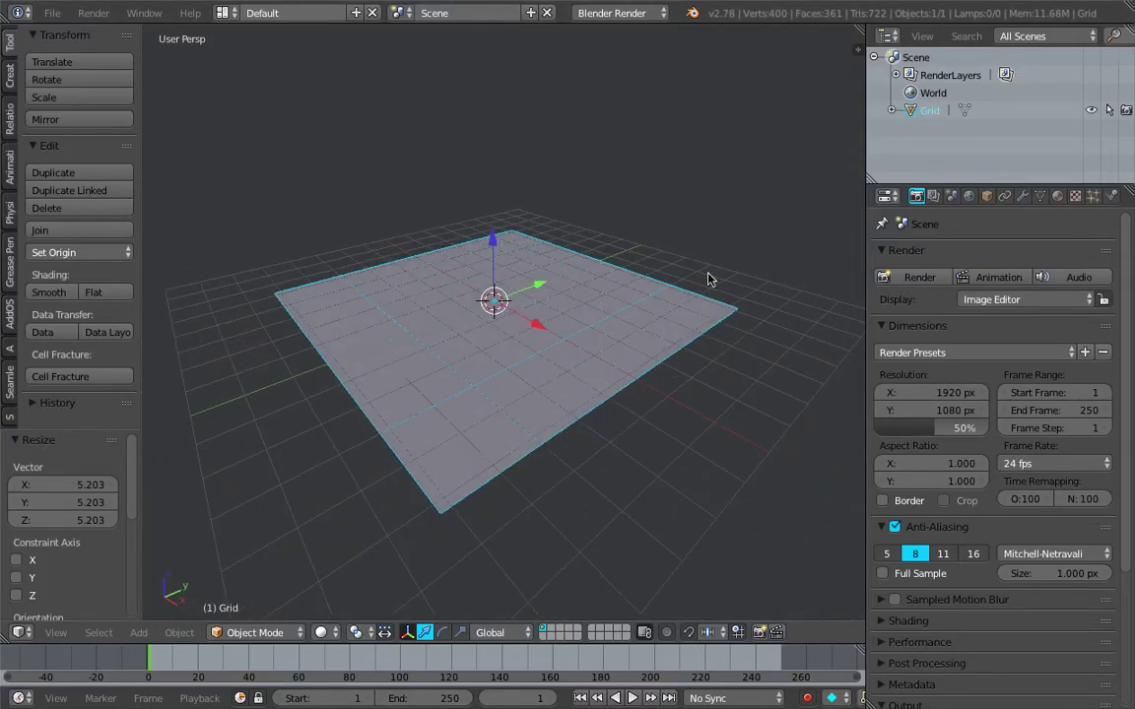
left_click(1112, 197)
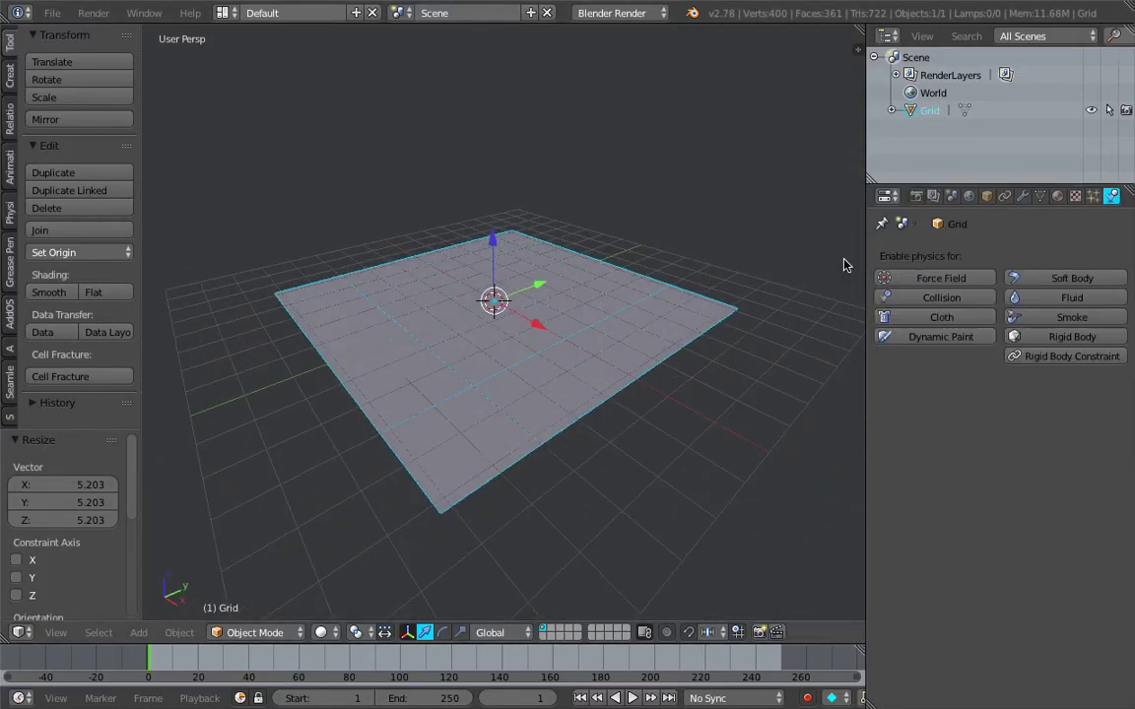
left_click(936, 340)
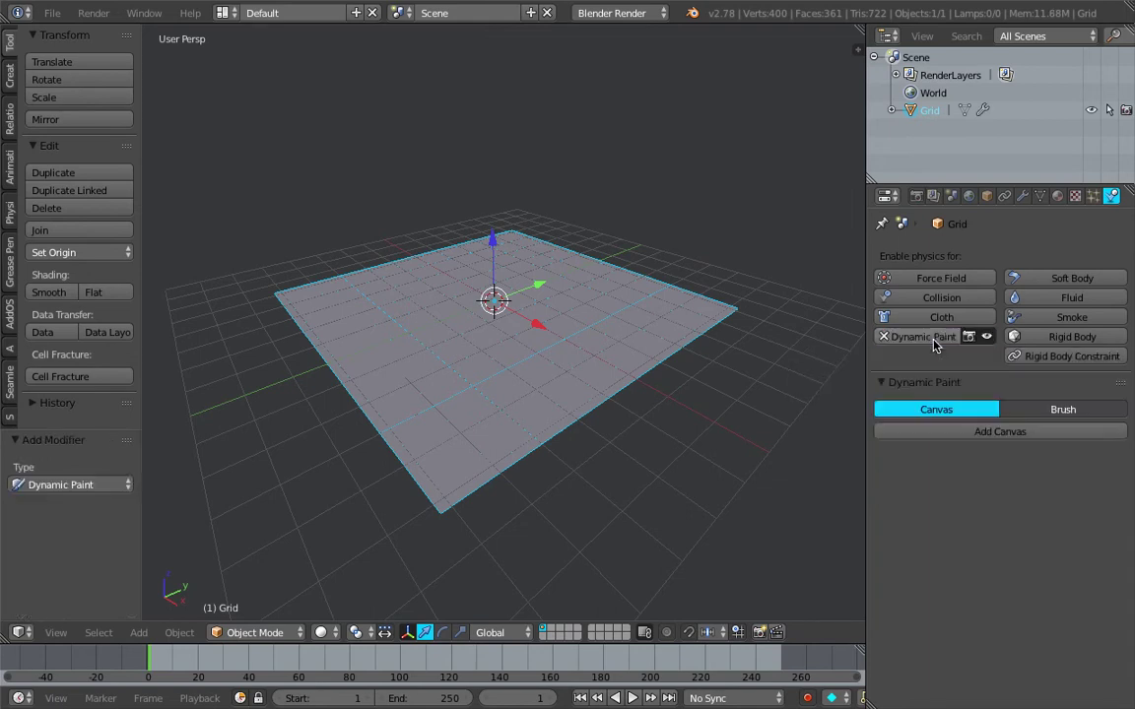
left_click(999, 433)
middle_click_drag(611, 373, 568, 290)
scroll(568, 290, "down", 2)
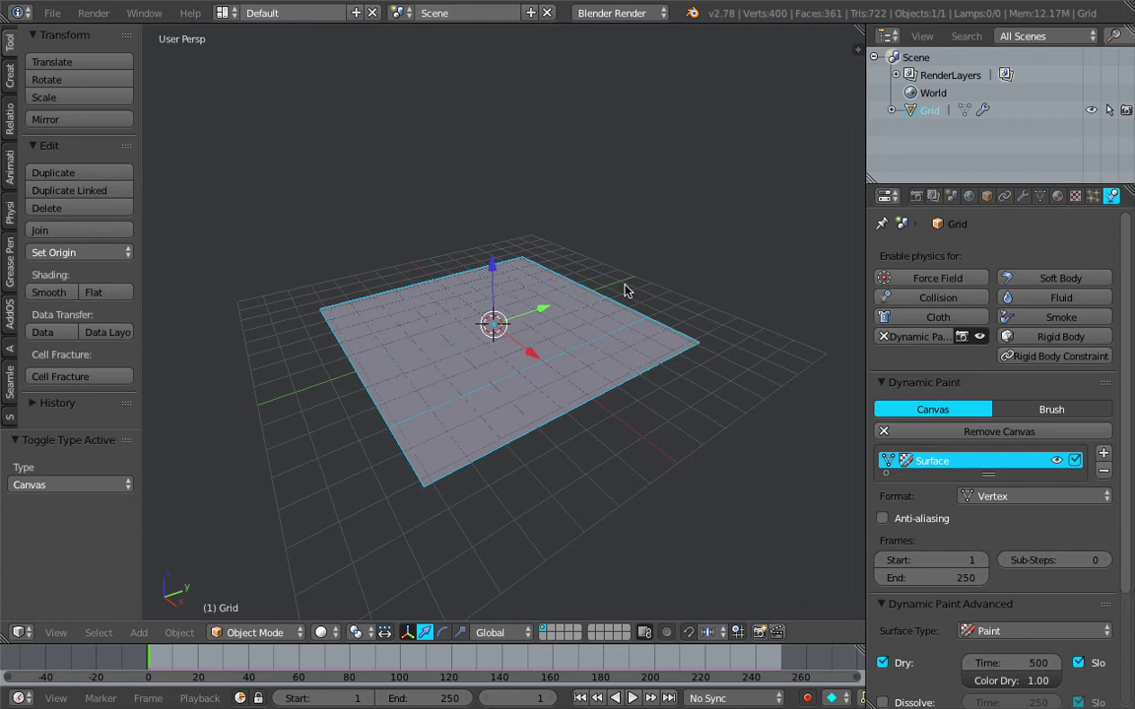
Step: Set the surface type of the grid's Dynamic Paint canvas to Waves
scroll(1130, 464, "down", 3)
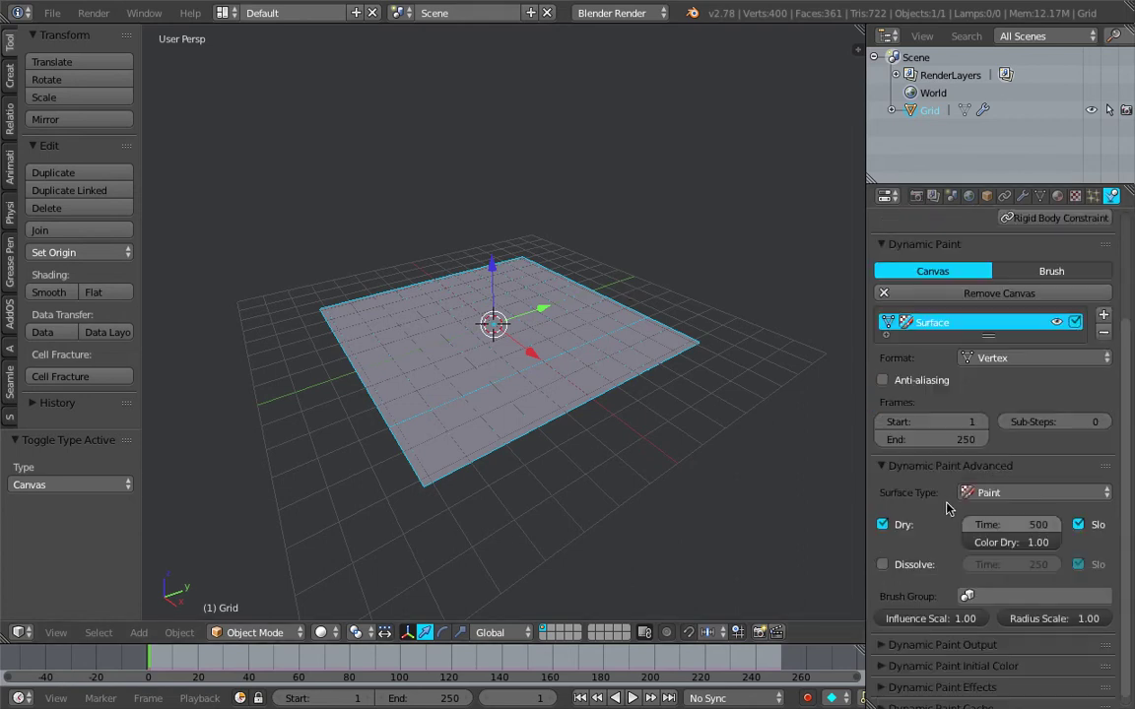
left_click(1025, 493)
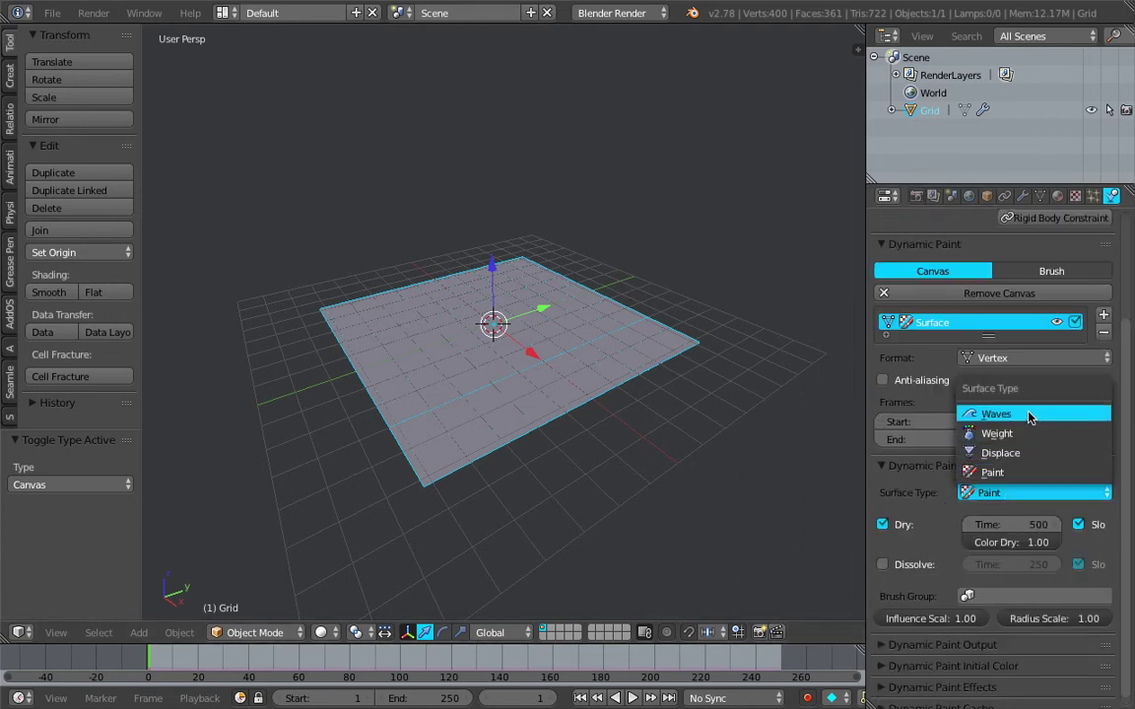
left_click(1028, 418)
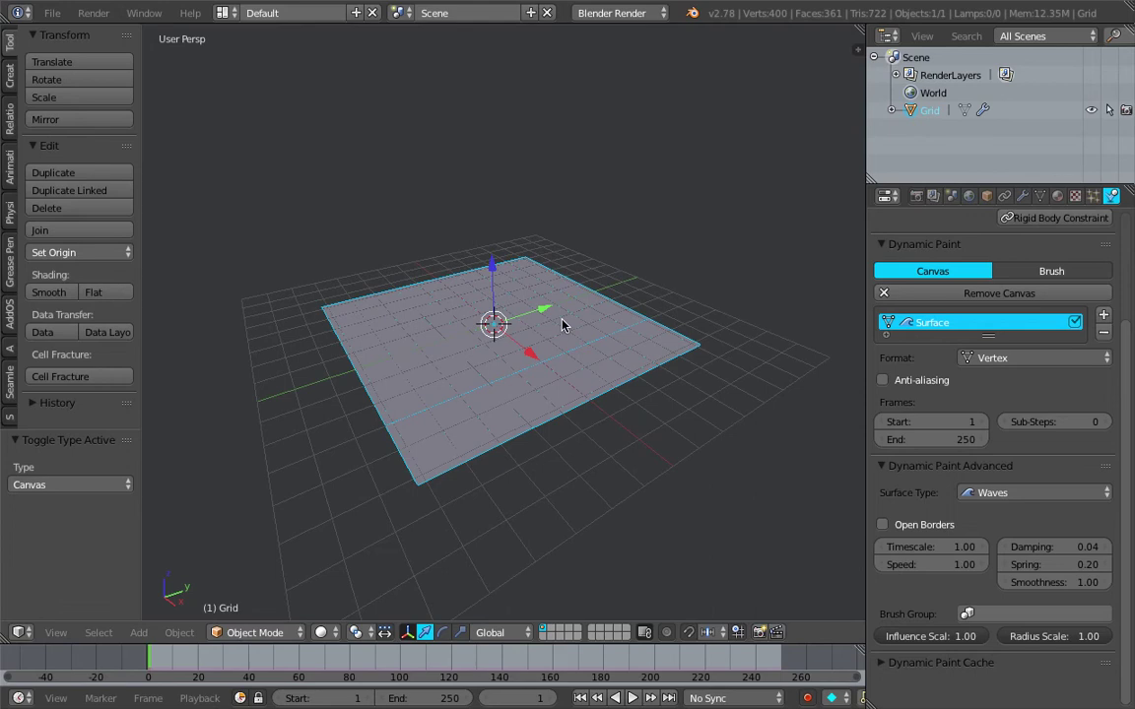
Step: Add a cube and move it above the grid's far corner, about 4.0 along Y and 3.1 up in Z
key("shift+a")
mouse_move(562, 323)
left_click(682, 344)
middle_click_drag(483, 328, 461, 308)
key("g")
left_click(561, 219)
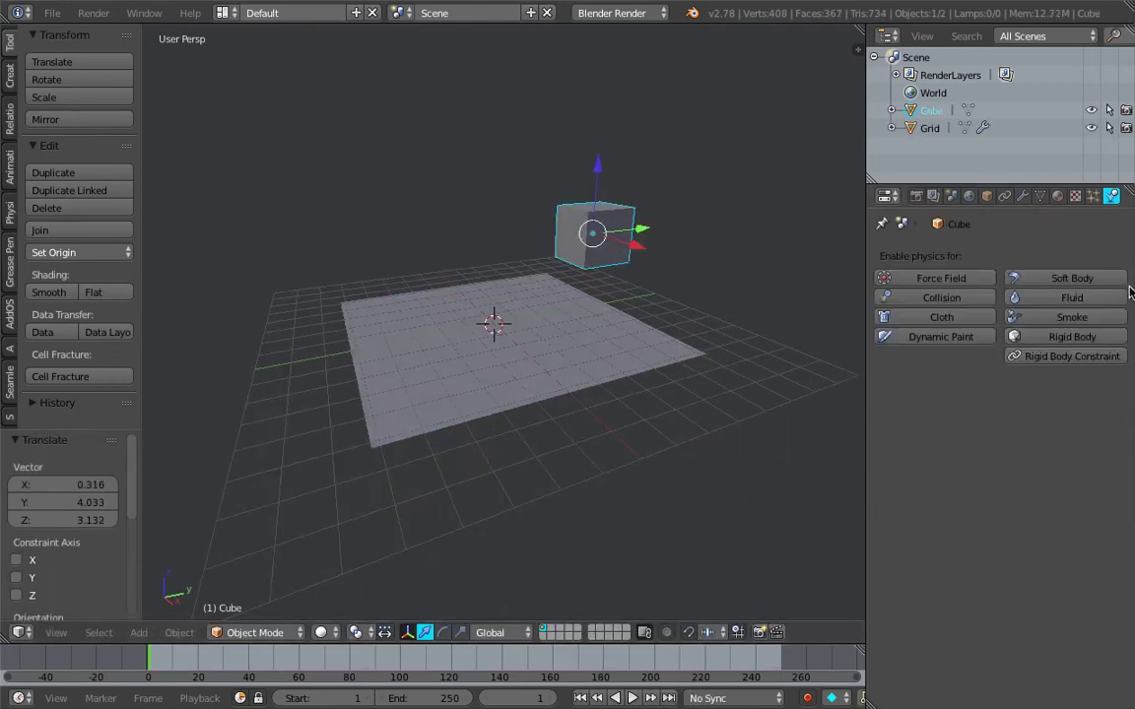
Step: Enable Dynamic Paint physics on the cube and add it as a brush
left_click(946, 338)
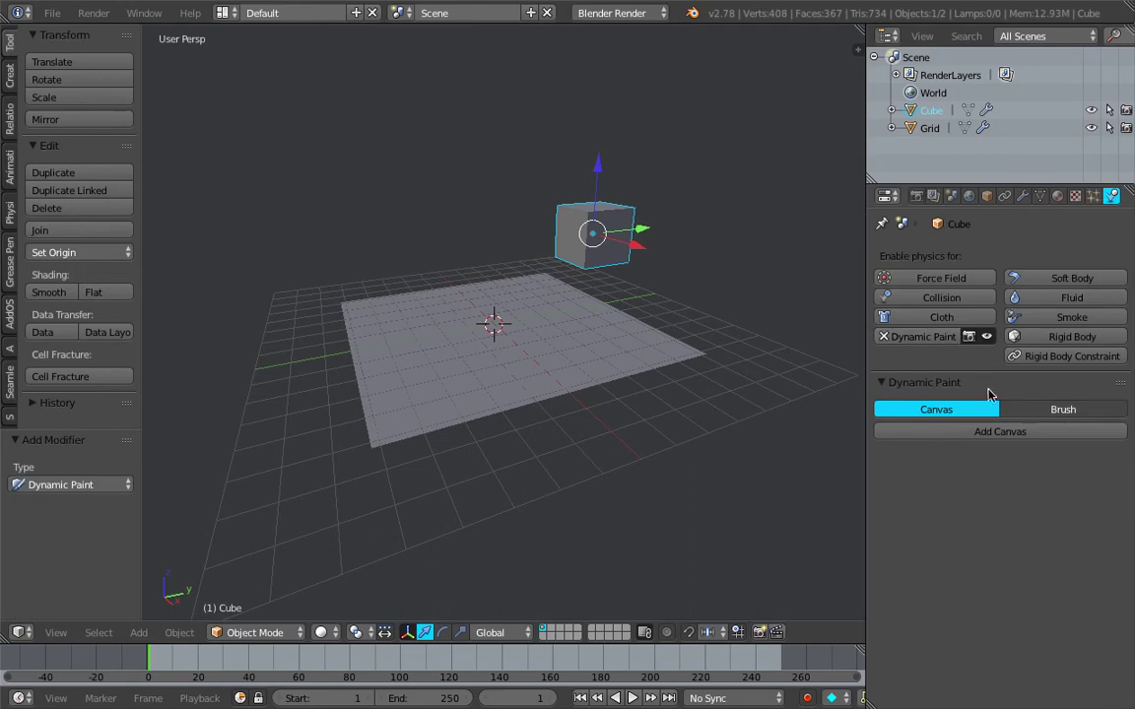
left_click(1041, 412)
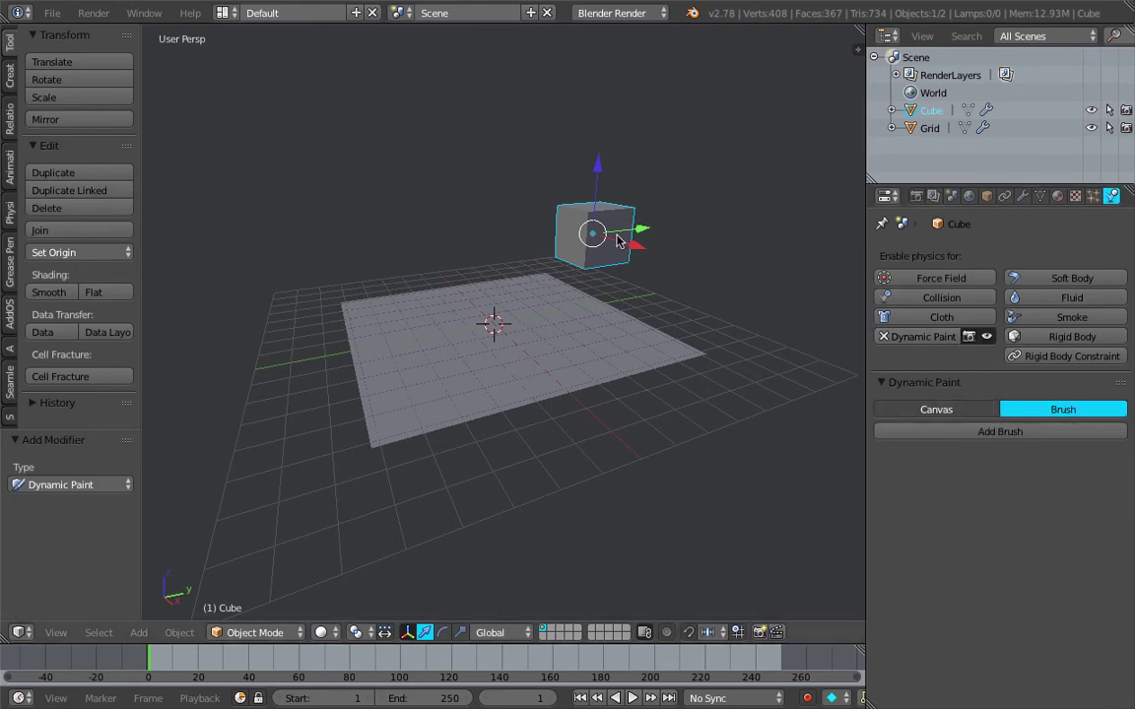
left_click(971, 433)
Step: Reposition the cube over the middle of the grid, lowering it to the surface and raising it about 2.6 above
middle_click_drag(678, 306, 658, 314)
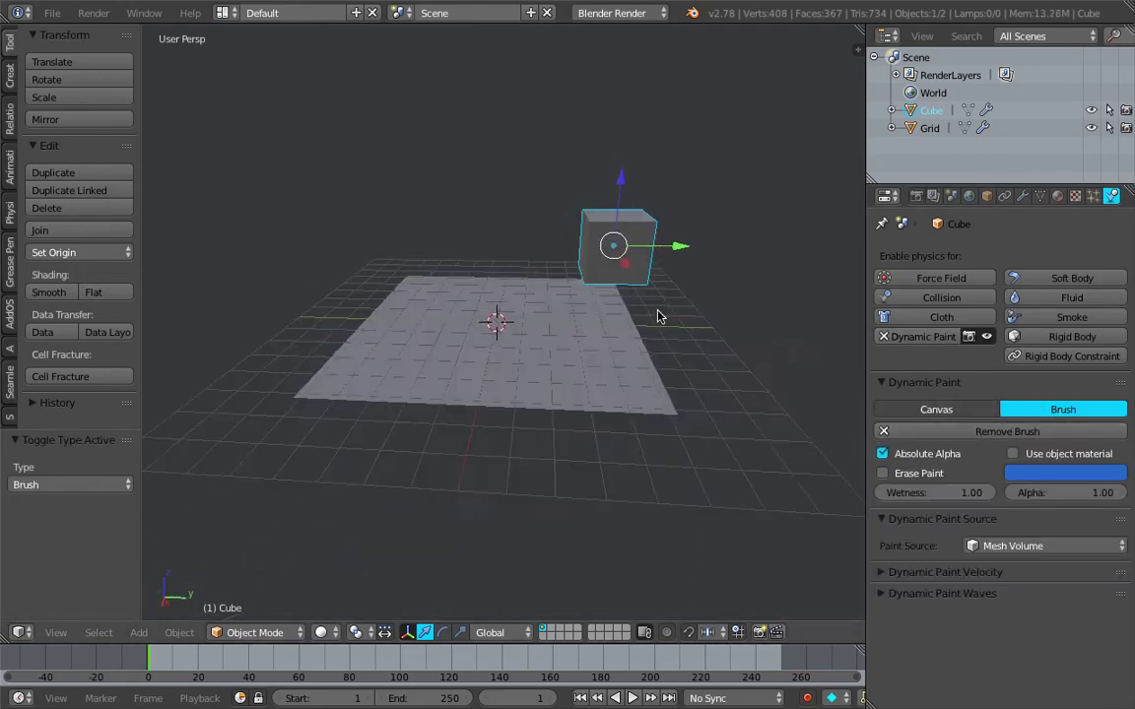
key("g")
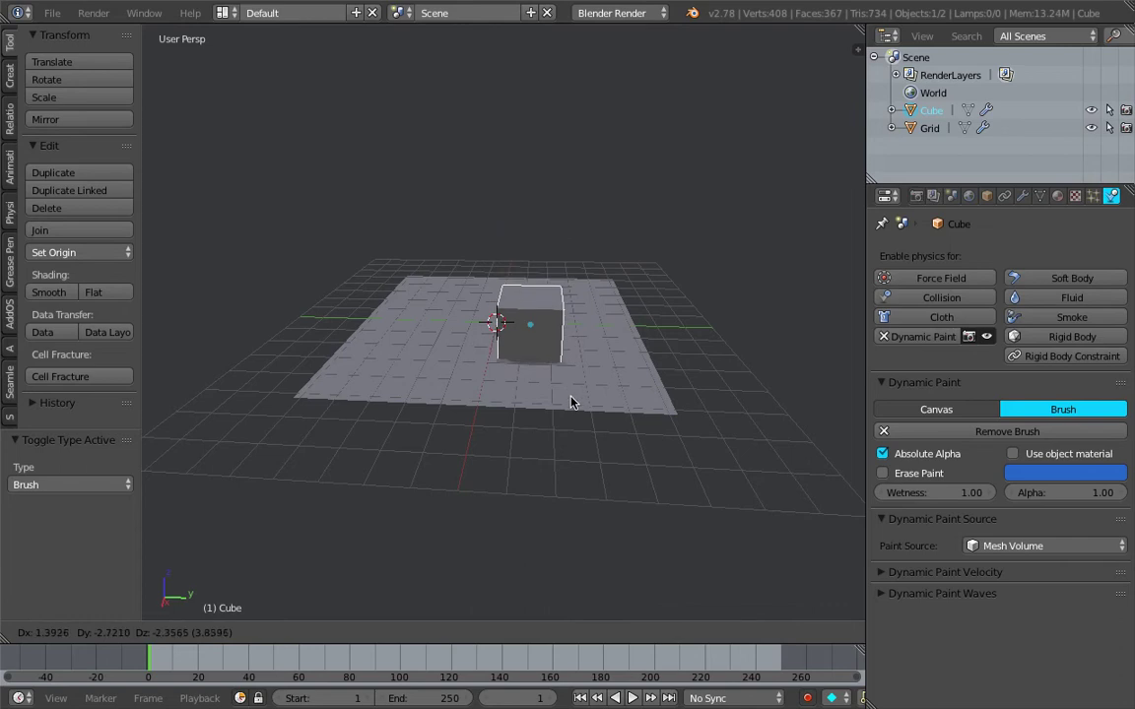
left_click(568, 358)
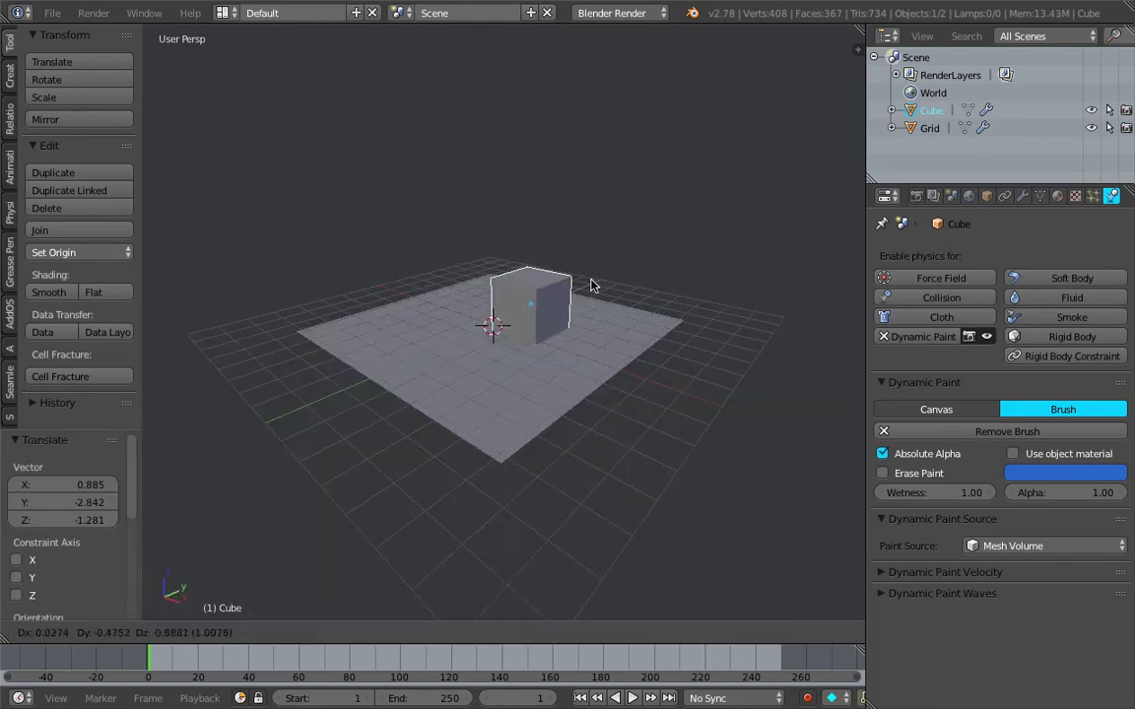
scroll(594, 292, "up", 5)
middle_click_drag(593, 306, 623, 279)
key("g")
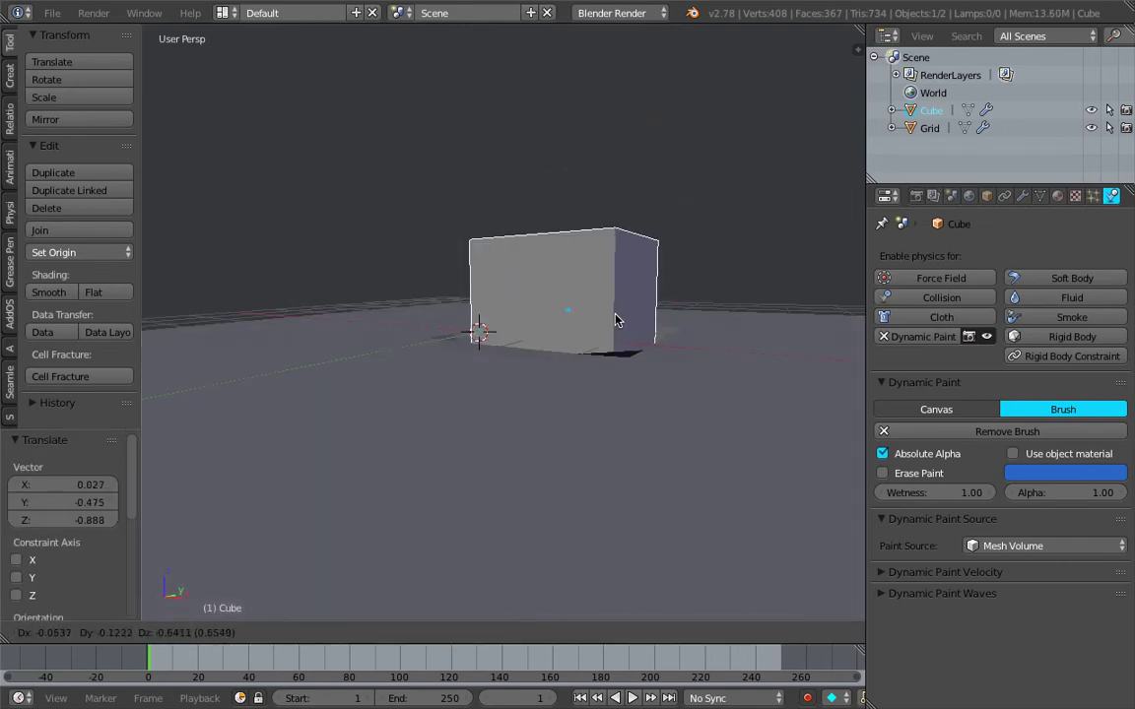
left_click(615, 317)
scroll(616, 323, "down", 1)
middle_click_drag(617, 331, 581, 316)
key("g")
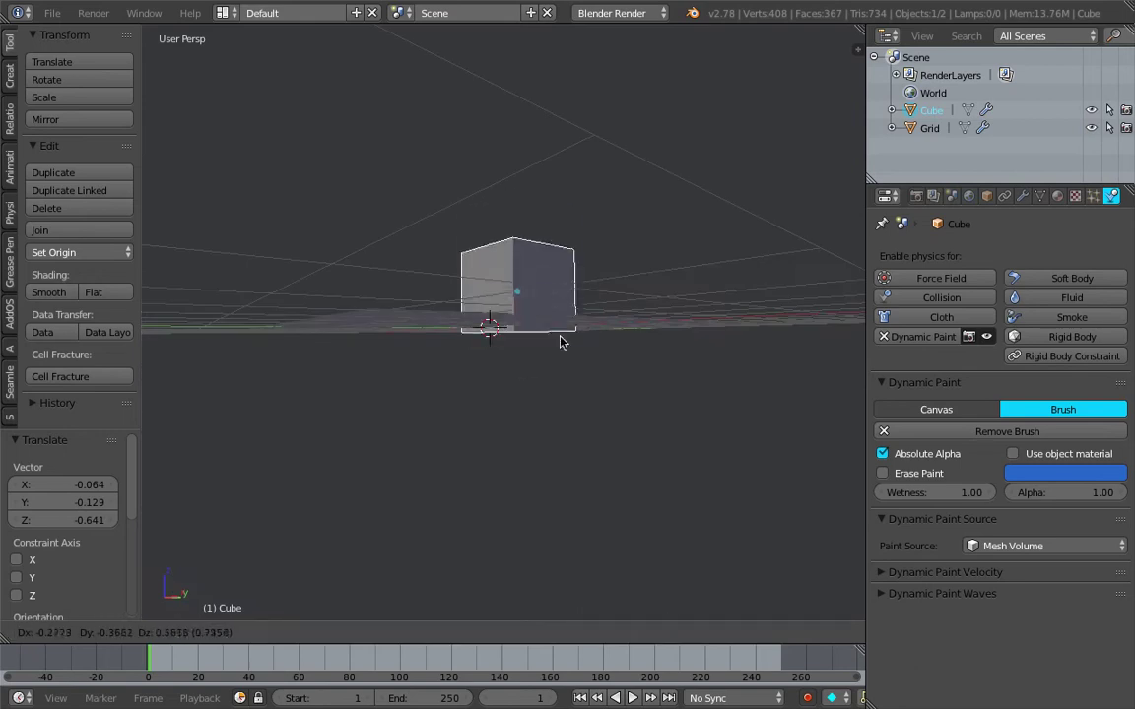
left_click(571, 215)
Step: Save the project over the existing file
key("ctrl+s")
middle_click_drag(570, 211, 535, 464)
left_click(563, 331)
scroll(562, 333, "down", 2)
key("ctrl+s")
left_click(542, 342)
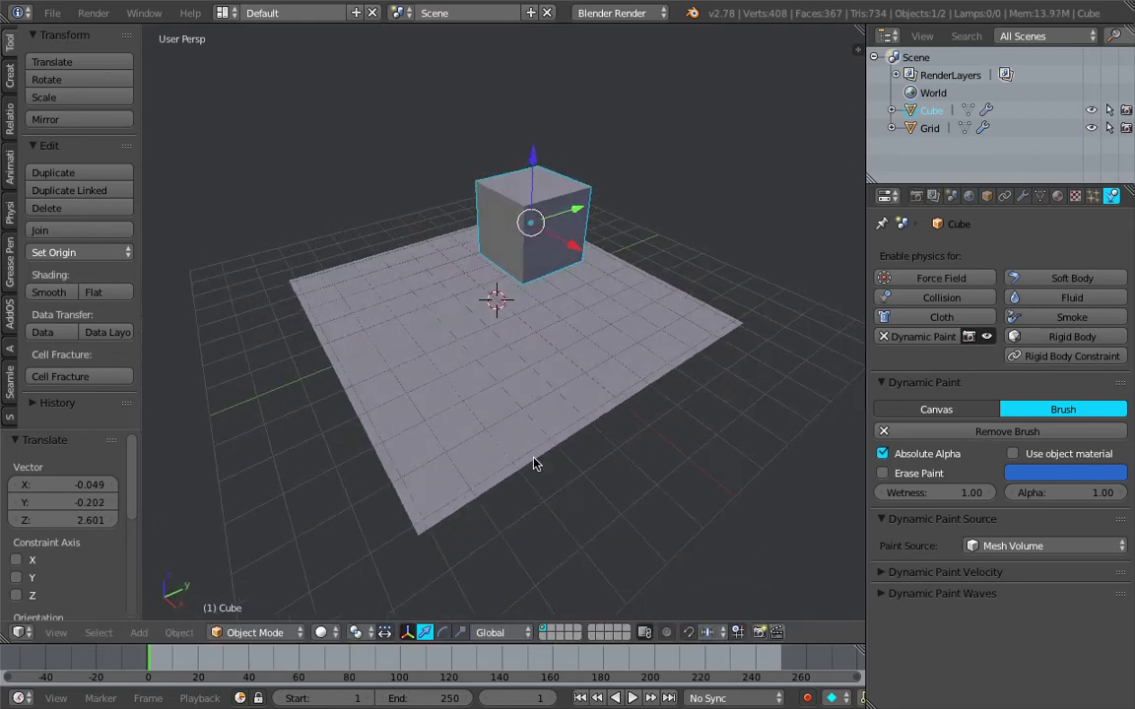
Step: Play the animation and move the cube down through the grid to test the wave ripples
key("alt+a")
middle_click_drag(577, 309, 580, 284)
key("g")
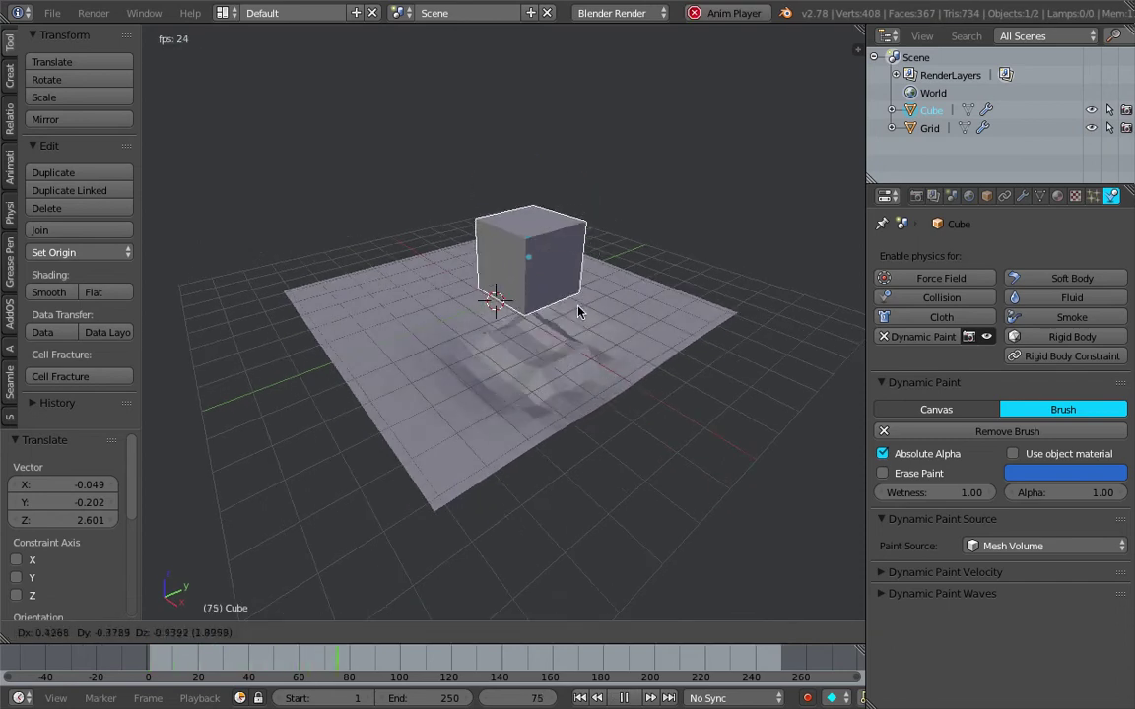
left_click(593, 307)
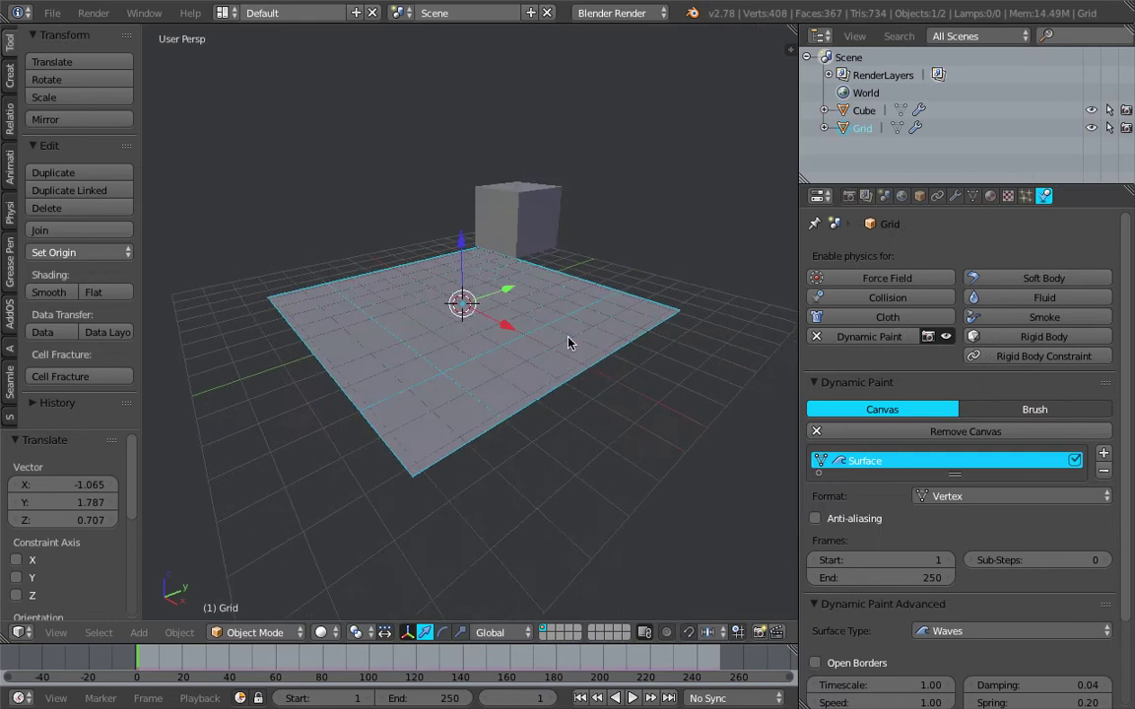
Step: Set the grid's Dynamic Paint canvas end frame to 1000 and save the project over the existing file
left_click(903, 577)
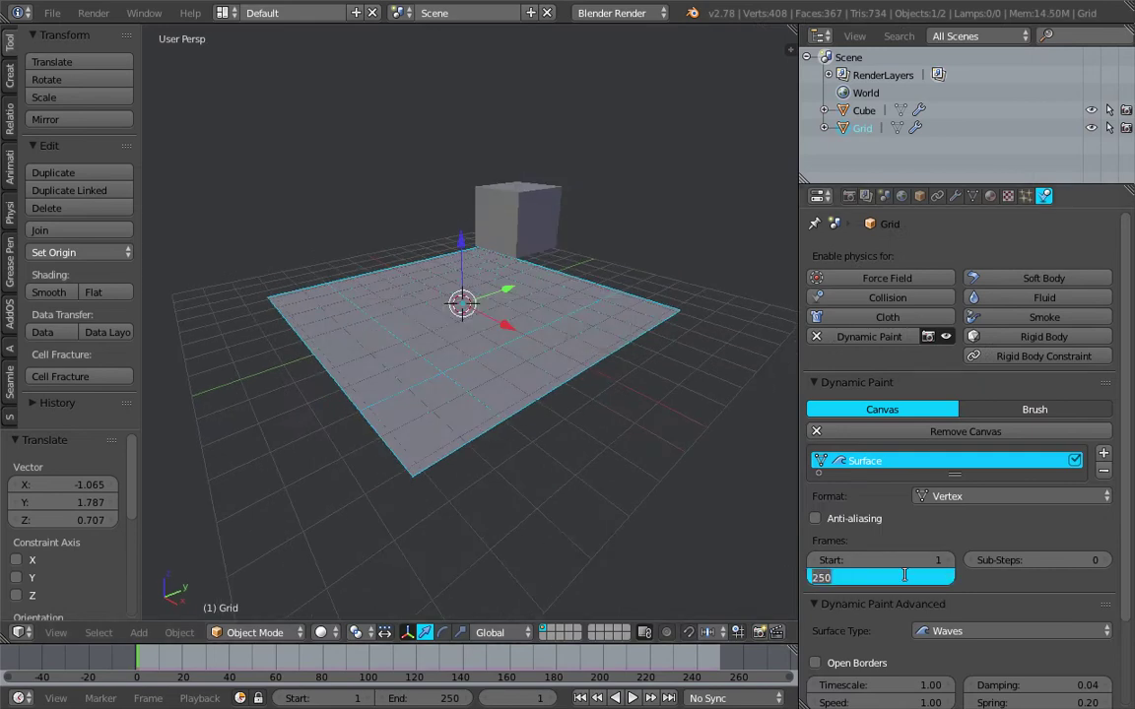
type("1000")
key("Return")
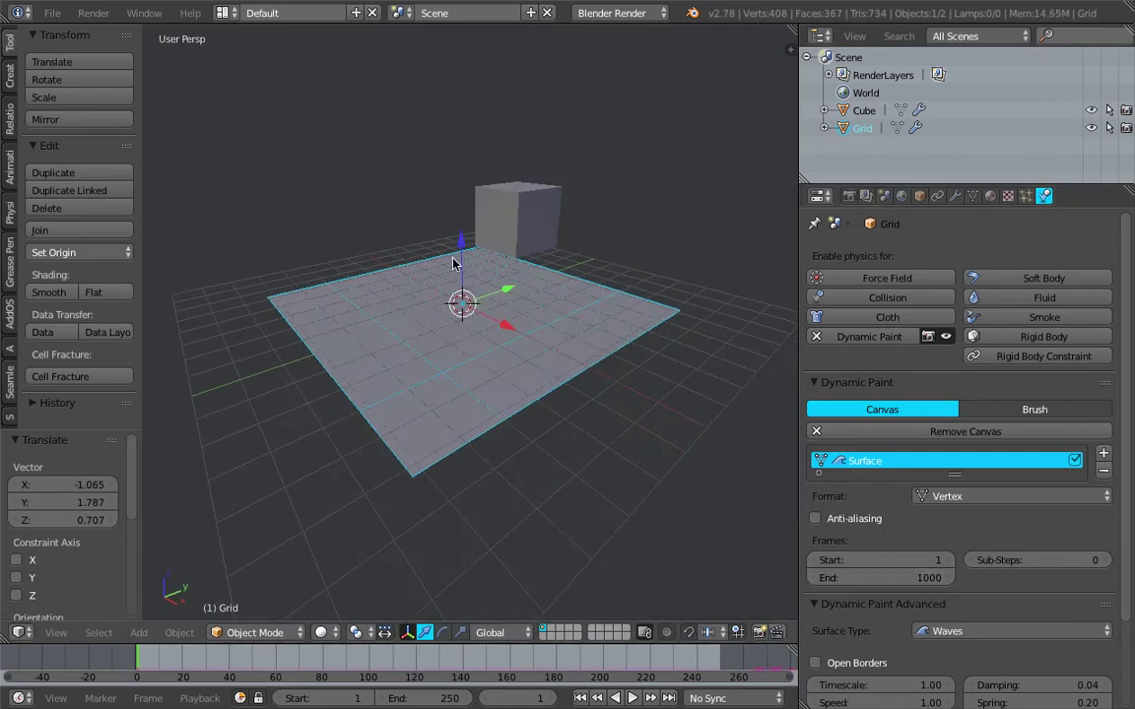
middle_click_drag(456, 263, 427, 268)
key("ctrl+s")
left_click(428, 267)
Step: Add a level 1 Subdivision Surface modifier to the cube and place it above Dynamic Paint in the stack
right_click(503, 233)
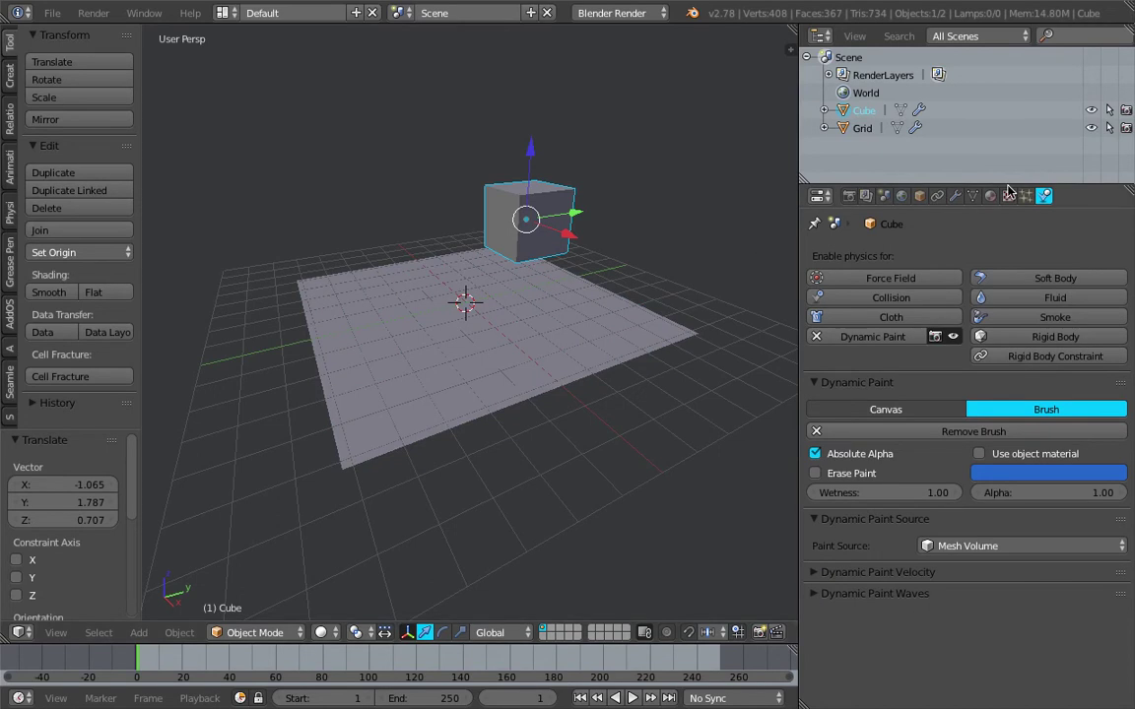
left_click(920, 196)
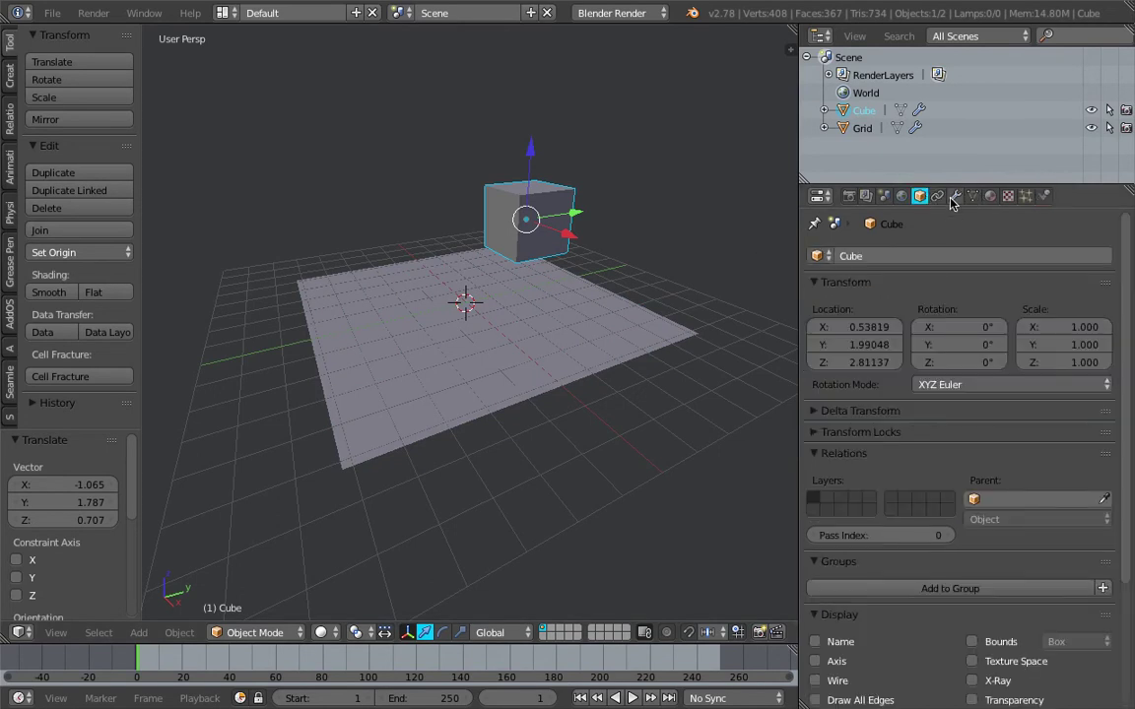
left_click(954, 196)
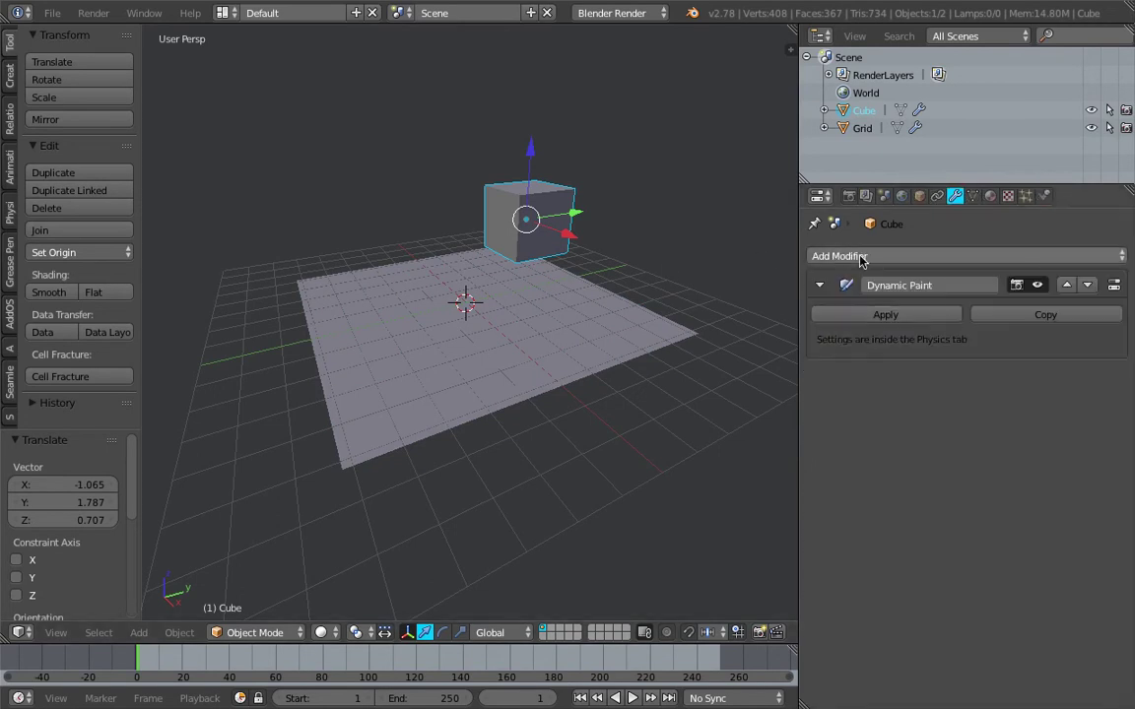
key("ctrl+1")
middle_click_drag(504, 312, 540, 318)
scroll(534, 299, "up", 3)
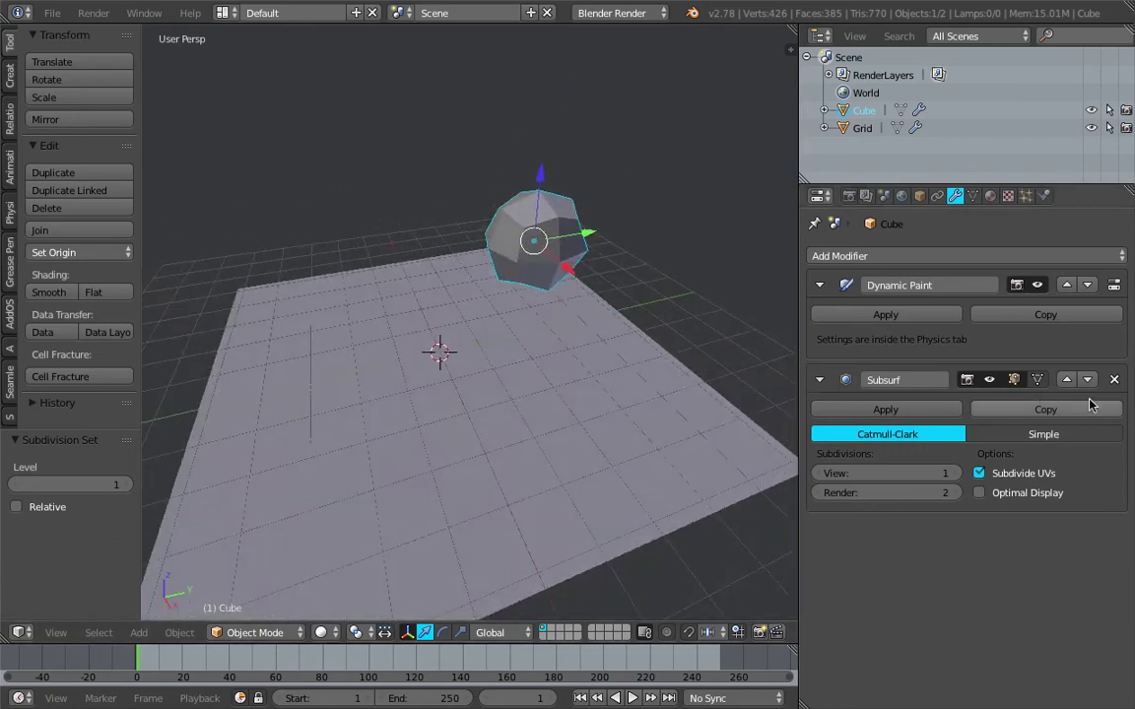
left_click(1066, 379)
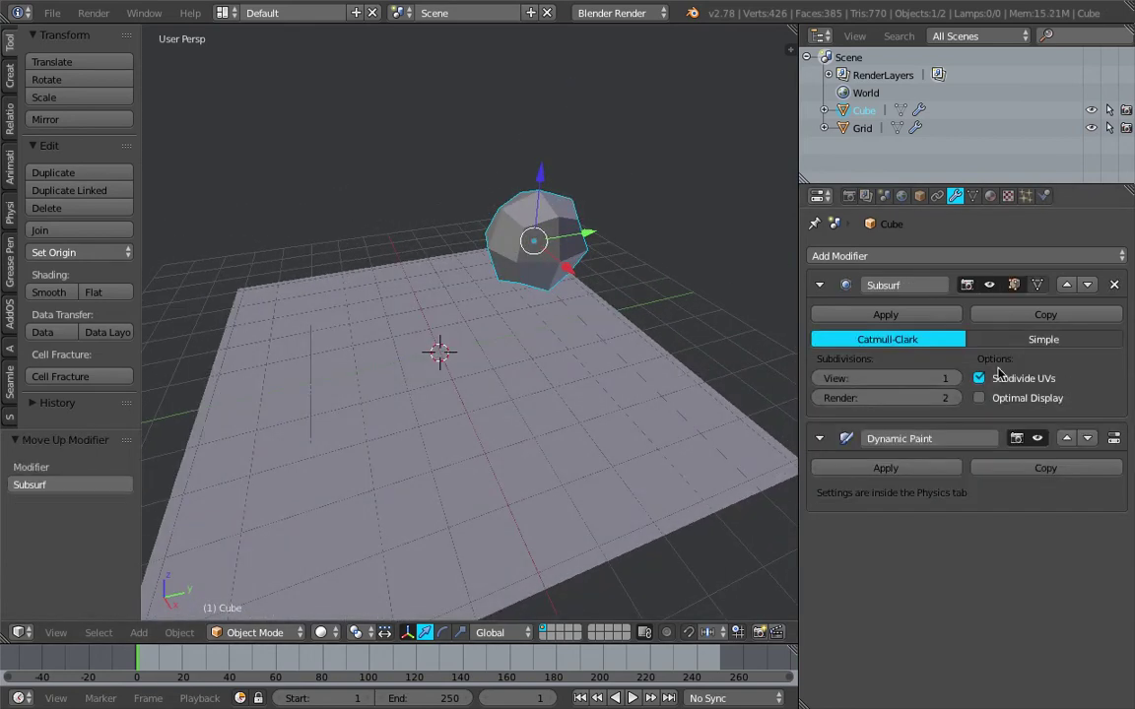
Step: Play the animation and move the subdivided cube through the grid to test the wave ripples
scroll(577, 285, "down", 3)
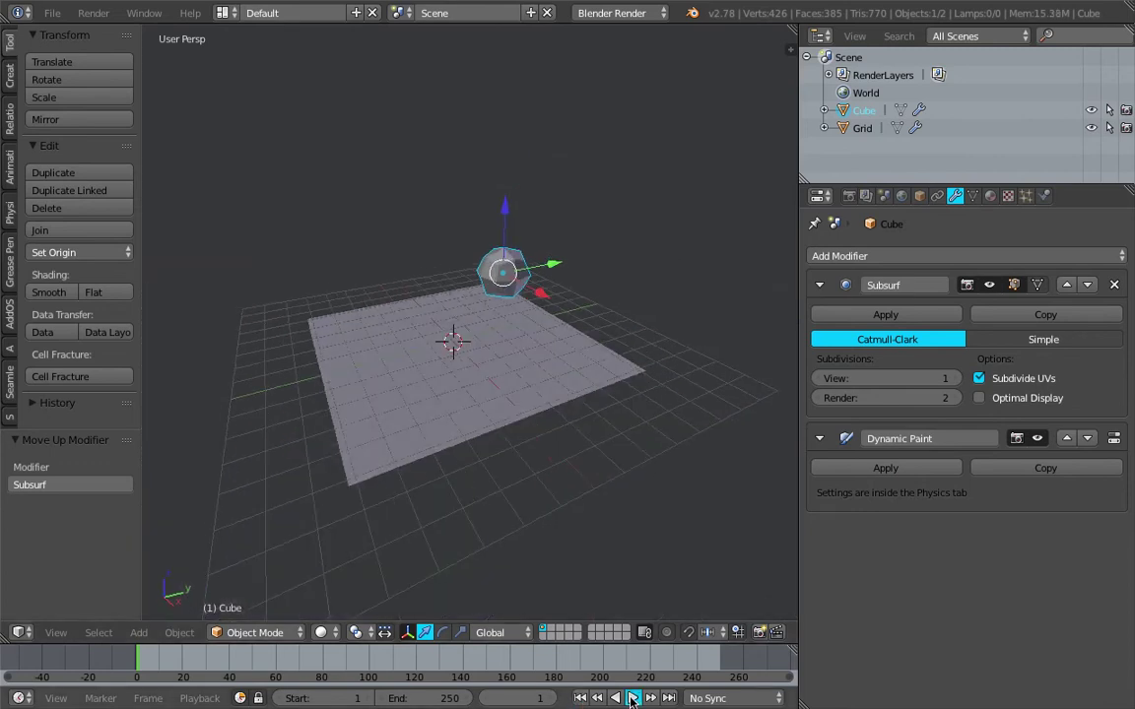
left_click(631, 698)
key("g")
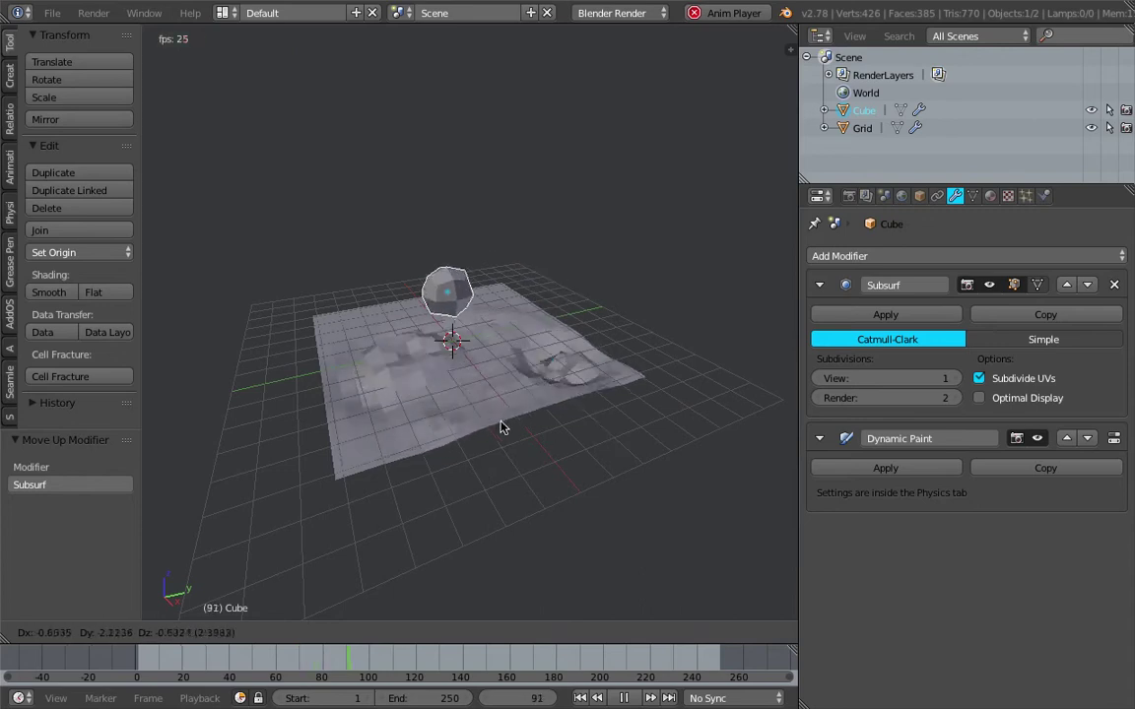
left_click(553, 405)
left_click(511, 398)
right_click(498, 393)
middle_click_drag(498, 393, 509, 384)
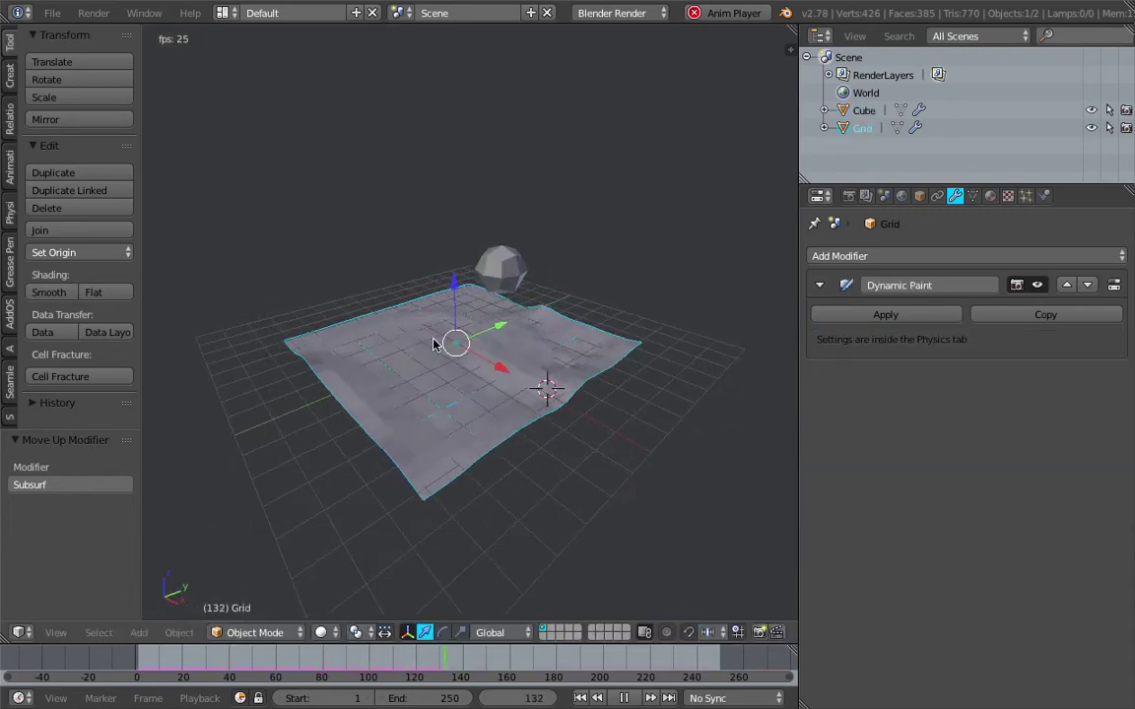
Step: Stop the playback and save the project over the existing file
key("alt+a")
middle_click_drag(549, 547, 453, 373)
scroll(468, 378, "up", 3)
key("ctrl+s")
left_click(453, 373)
Step: Add a Subdivision Surface modifier to the grid, place it above Dynamic Paint and set its type to Simple
scroll(472, 377, "down", 3)
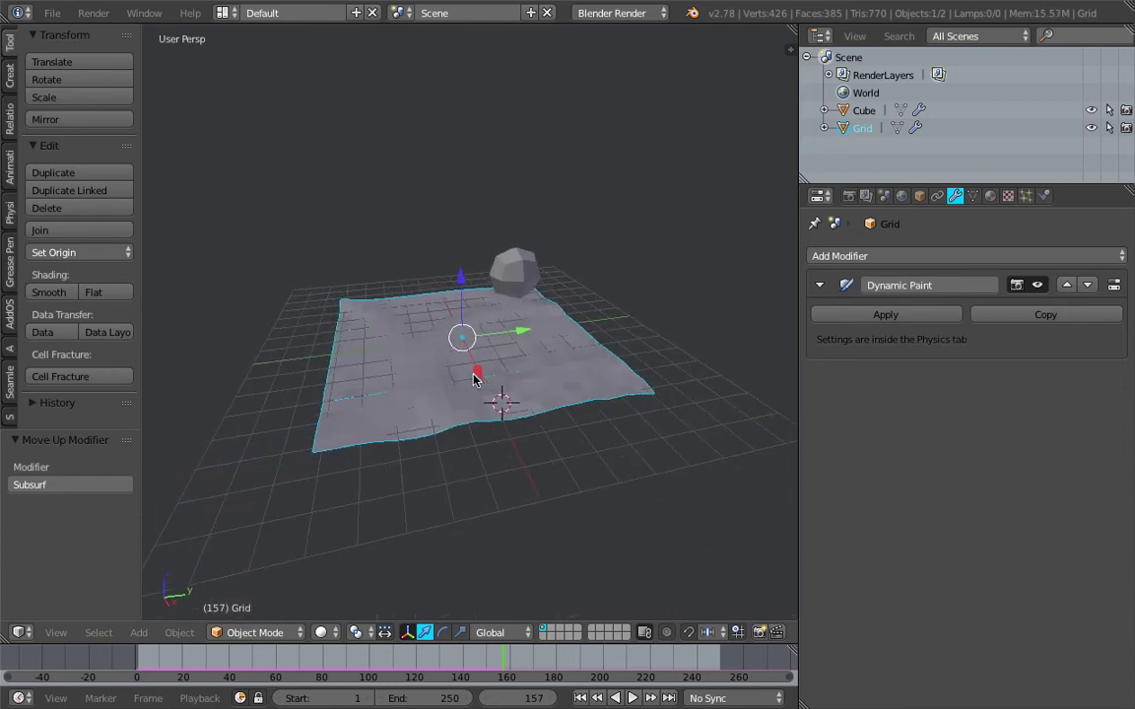
left_click(896, 258)
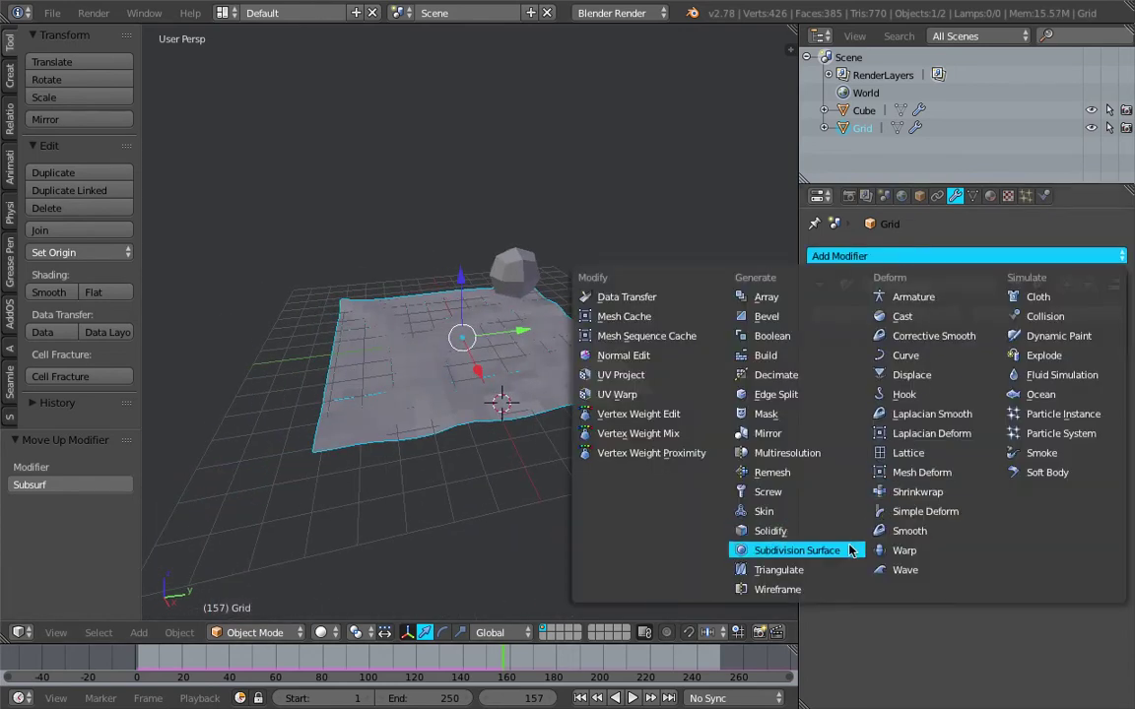
left_click(788, 551)
left_click(1066, 378)
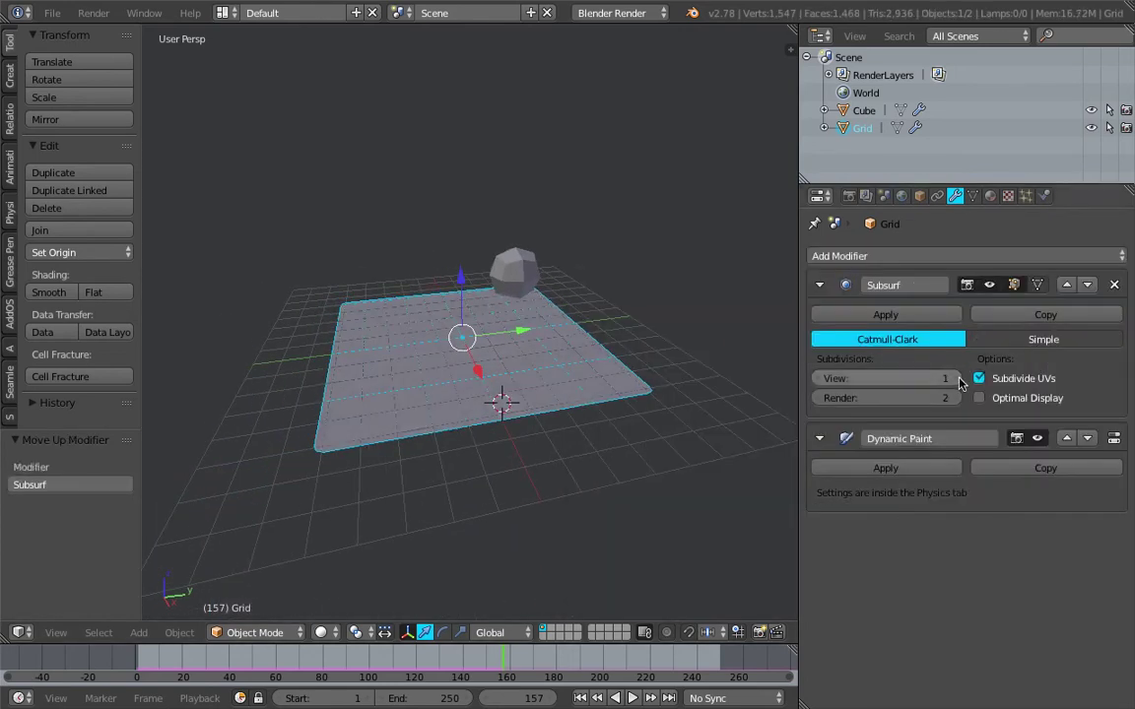
middle_click_drag(579, 364, 633, 360)
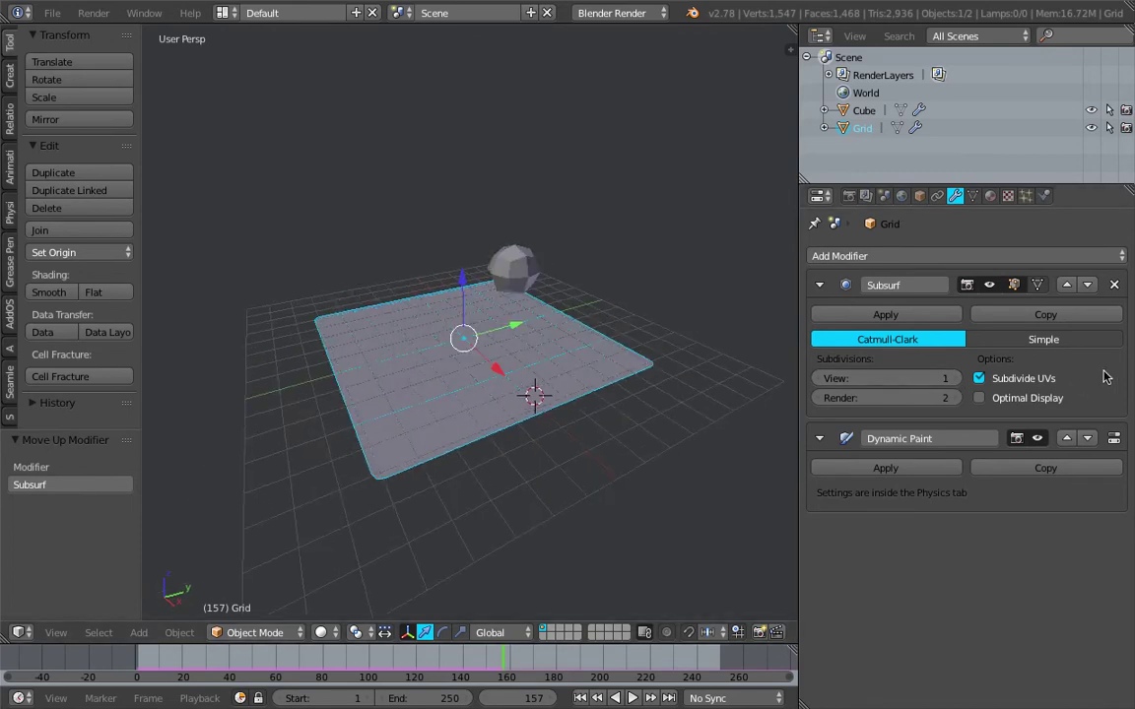
left_click(1053, 343)
middle_click_drag(563, 369, 538, 367)
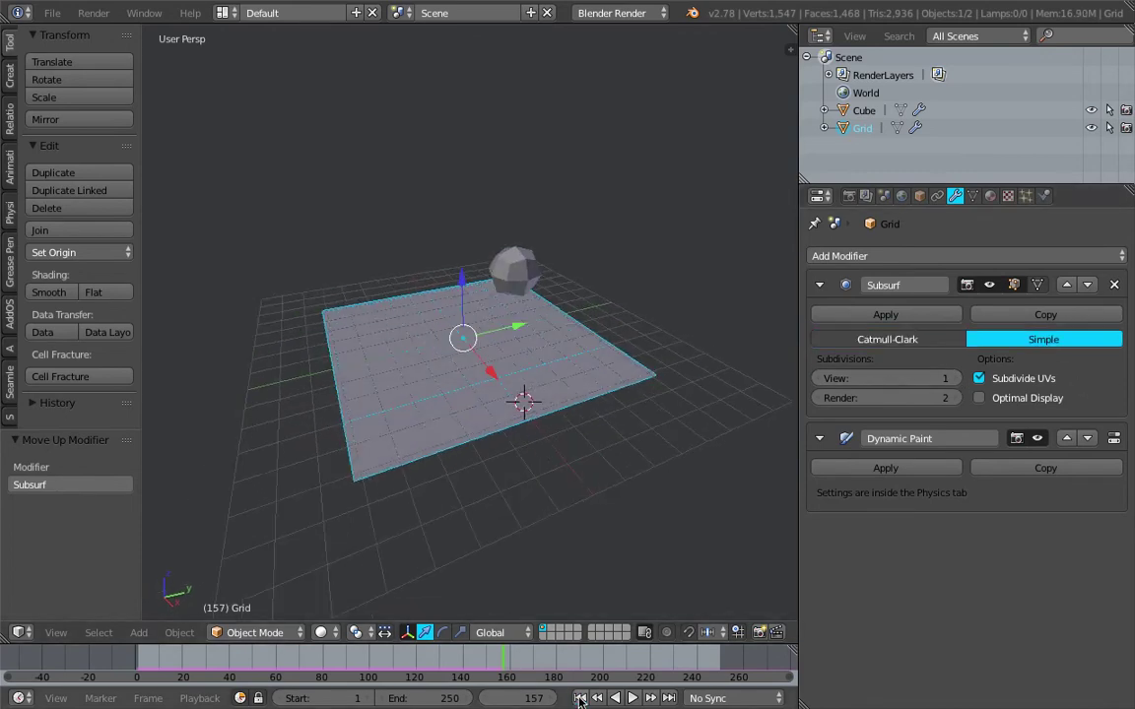
Step: Play the animation while sweeping the cube across the denser grid, leaving it about 1.7 above the surface, and stop the playback
left_click(635, 698)
right_click(513, 268)
key("g")
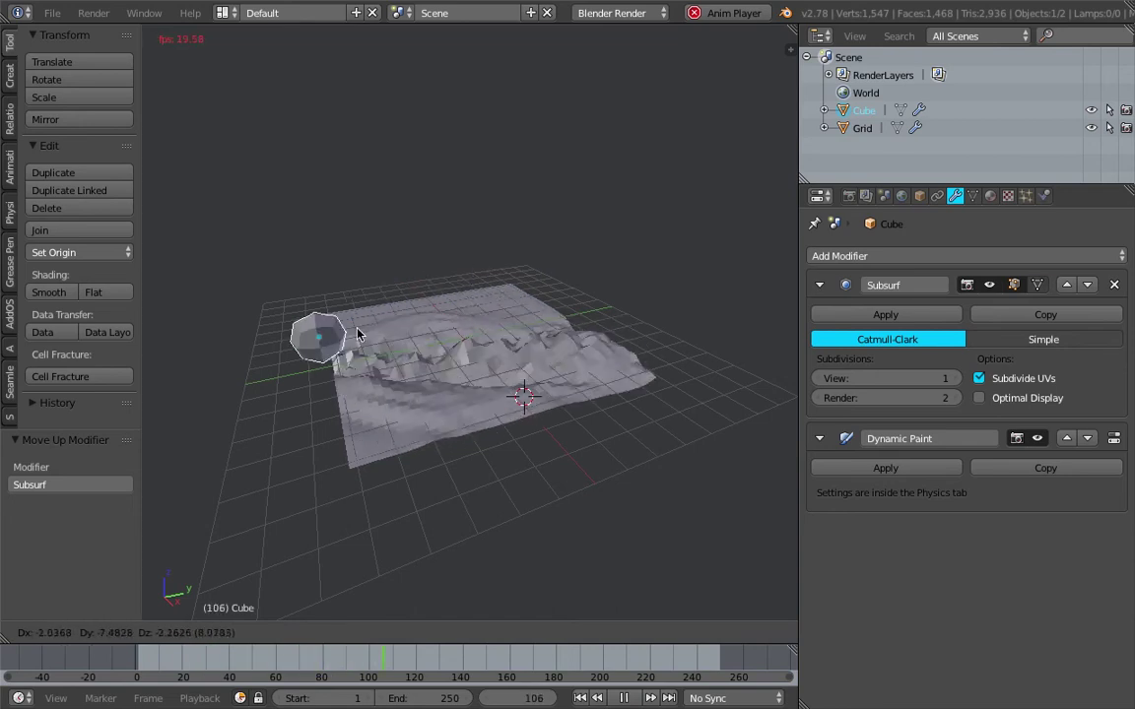
left_click(504, 302)
key("Escape")
Step: Save over the current project file, and save a new version as water_puddle_002.blend
key("ctrl+s")
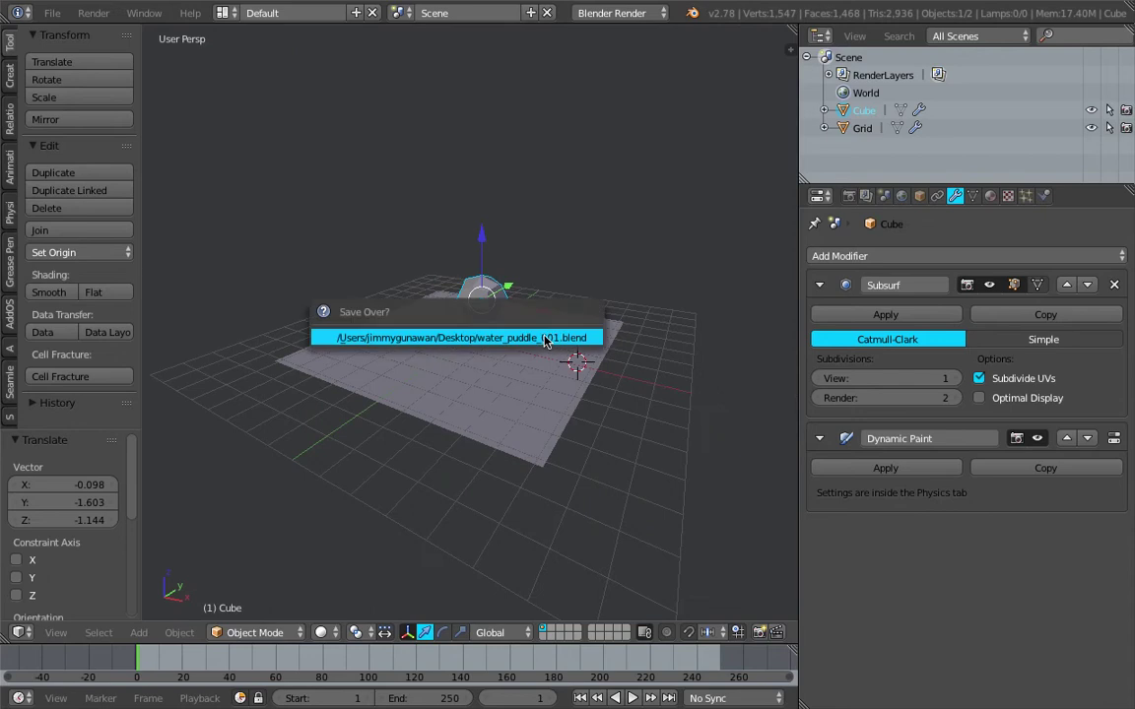
left_click(547, 335)
scroll(542, 416, "up", 2)
left_click(53, 13)
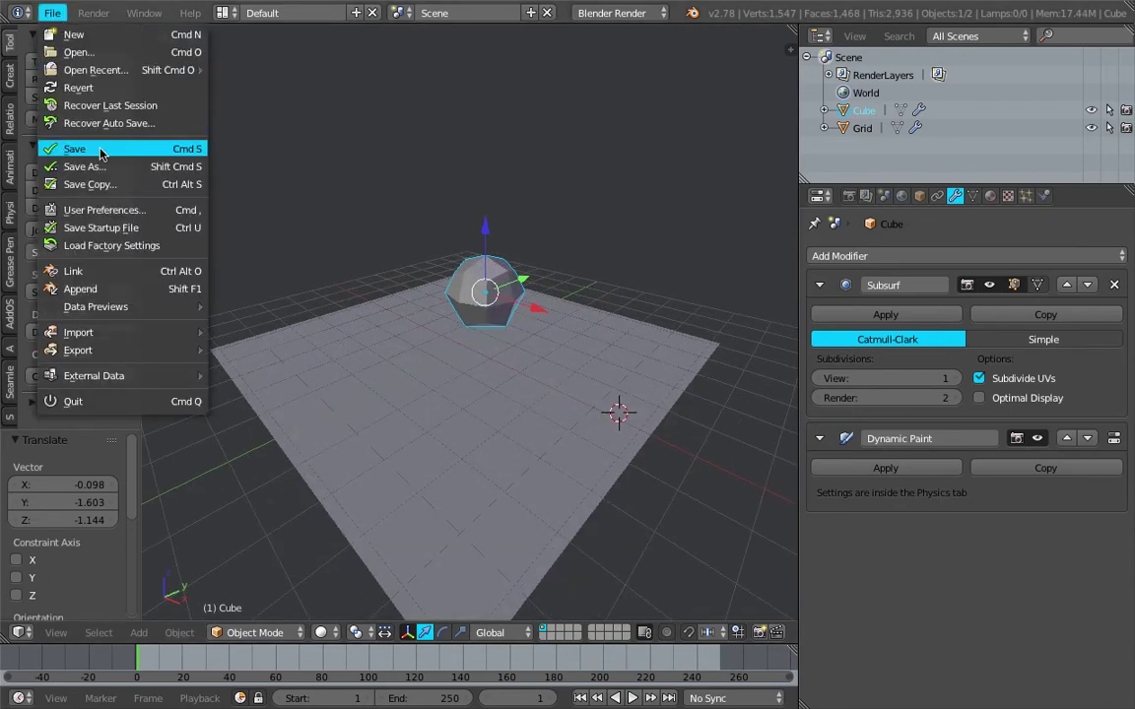
left_click(106, 160)
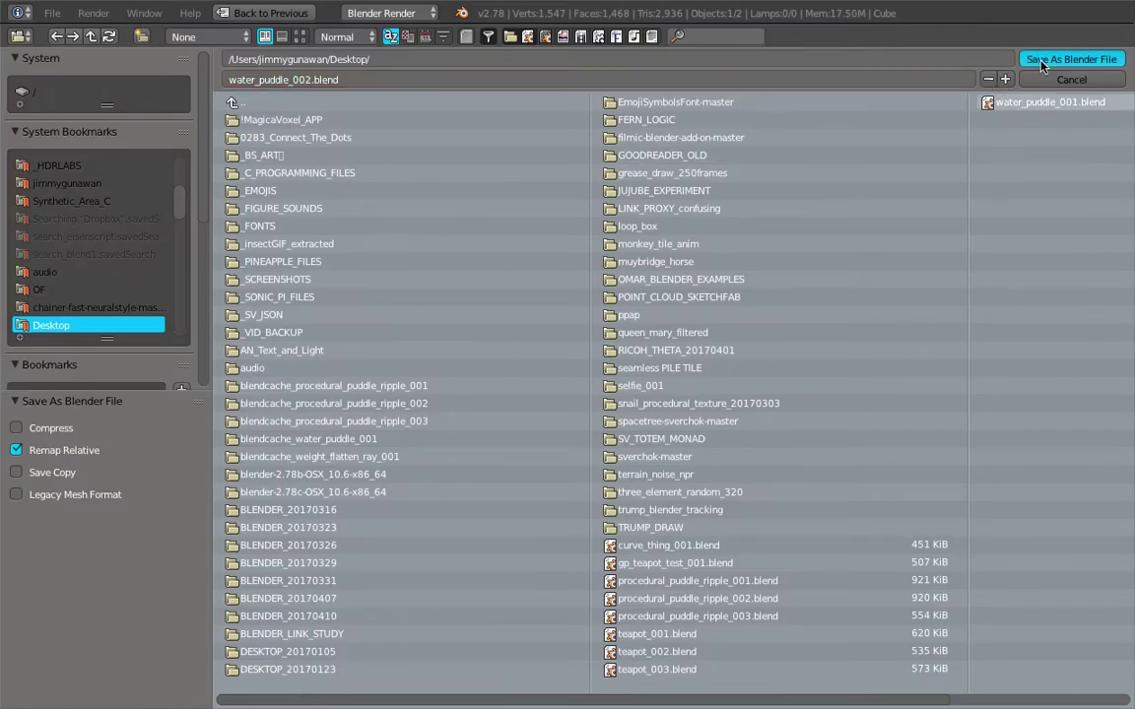
left_click(1071, 59)
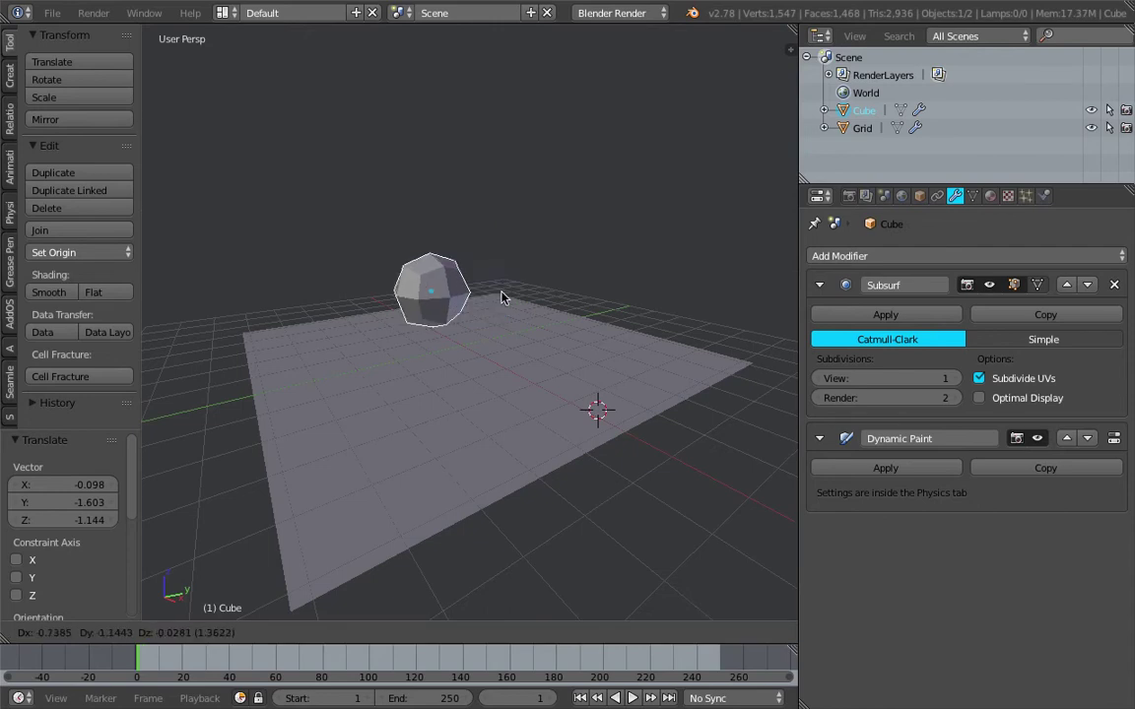
Step: Widen the properties area and save the project over water_puddle_002.blend
key("ctrl+s")
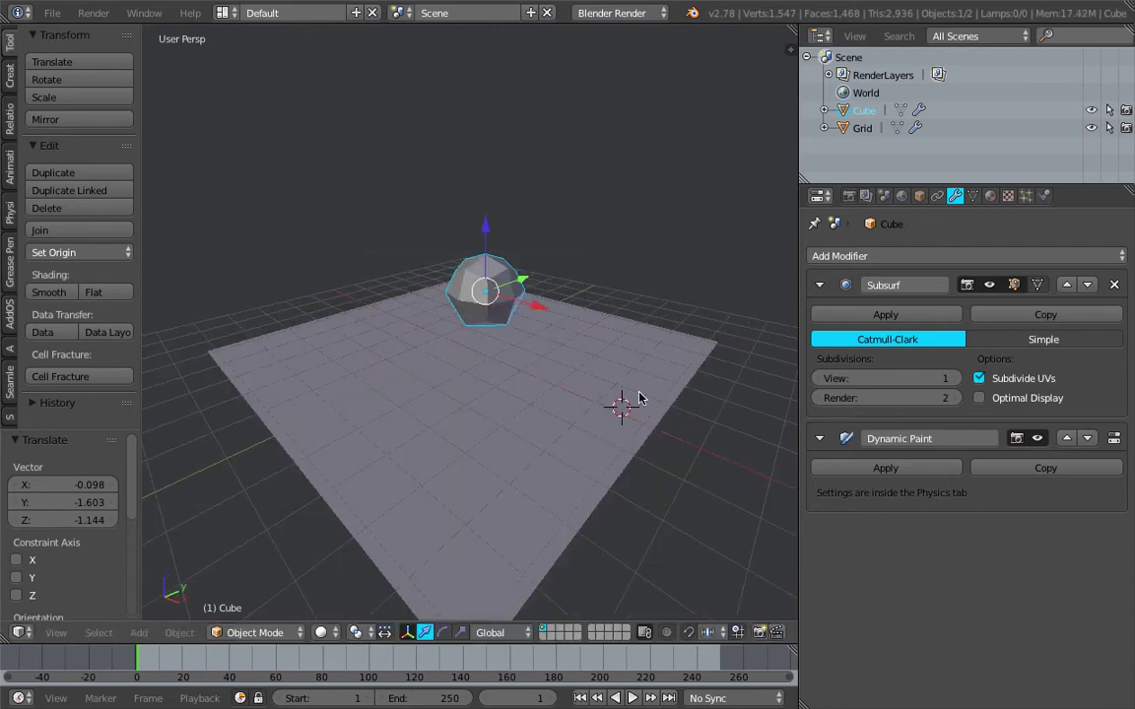
middle_click_drag(666, 394, 575, 380)
scroll(551, 376, "down", 2)
middle_click_drag(503, 357, 552, 362)
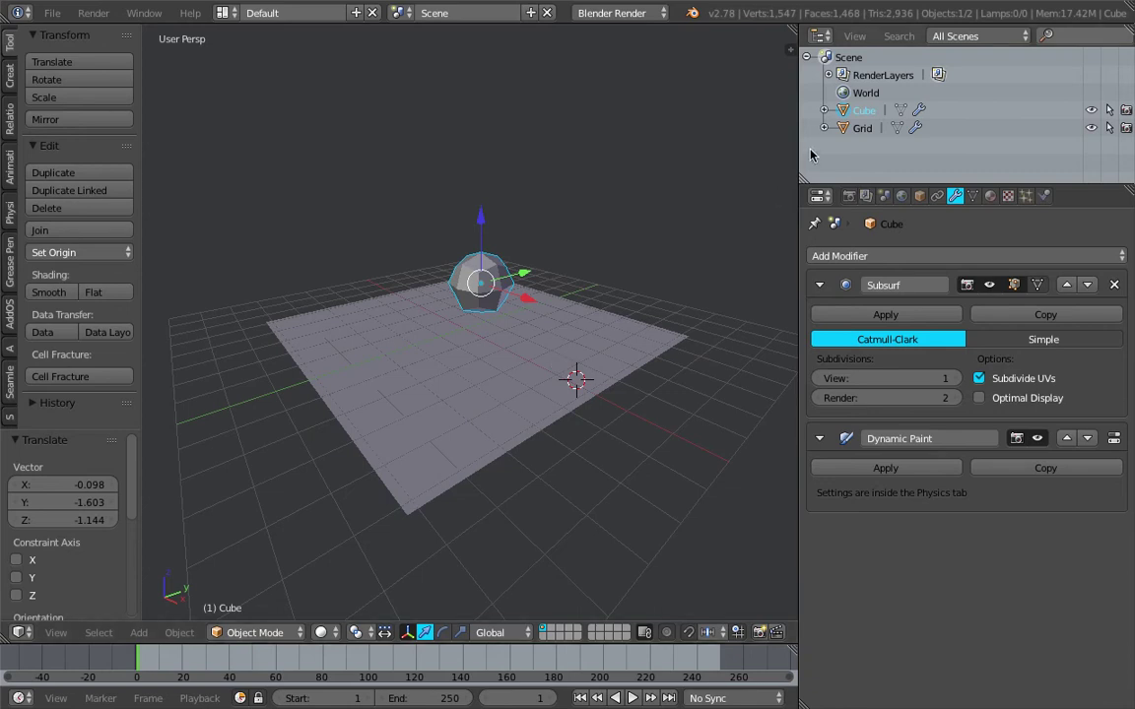
left_click_drag(799, 146, 759, 145)
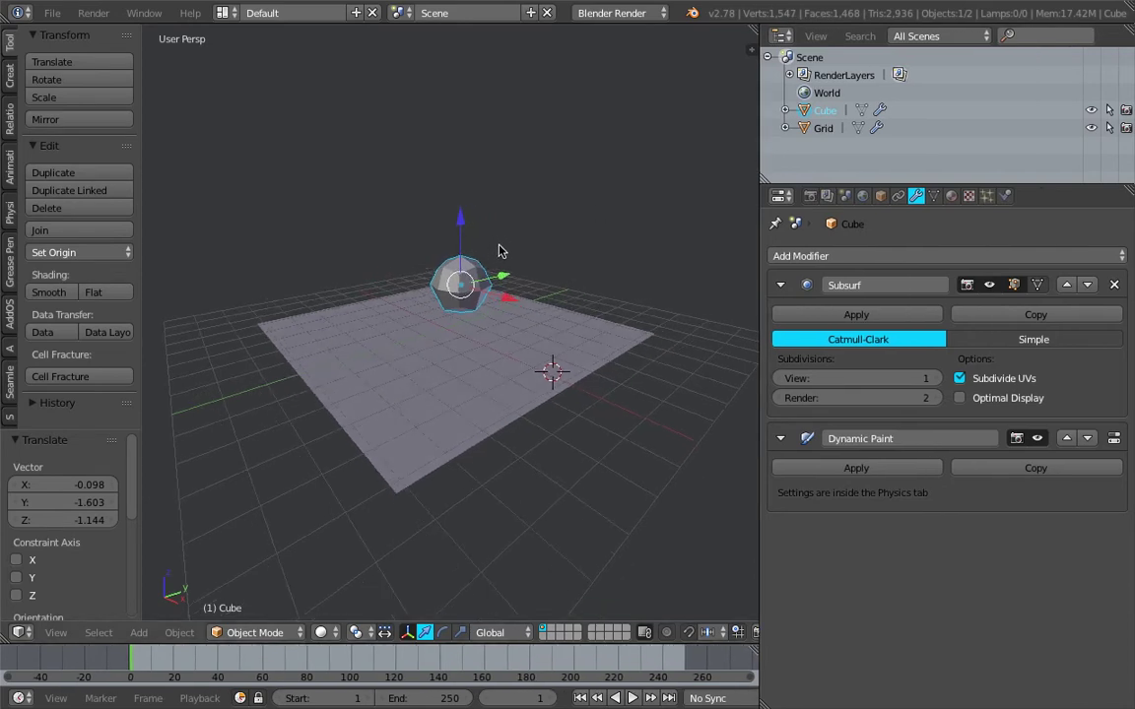
middle_click_drag(518, 287, 476, 284)
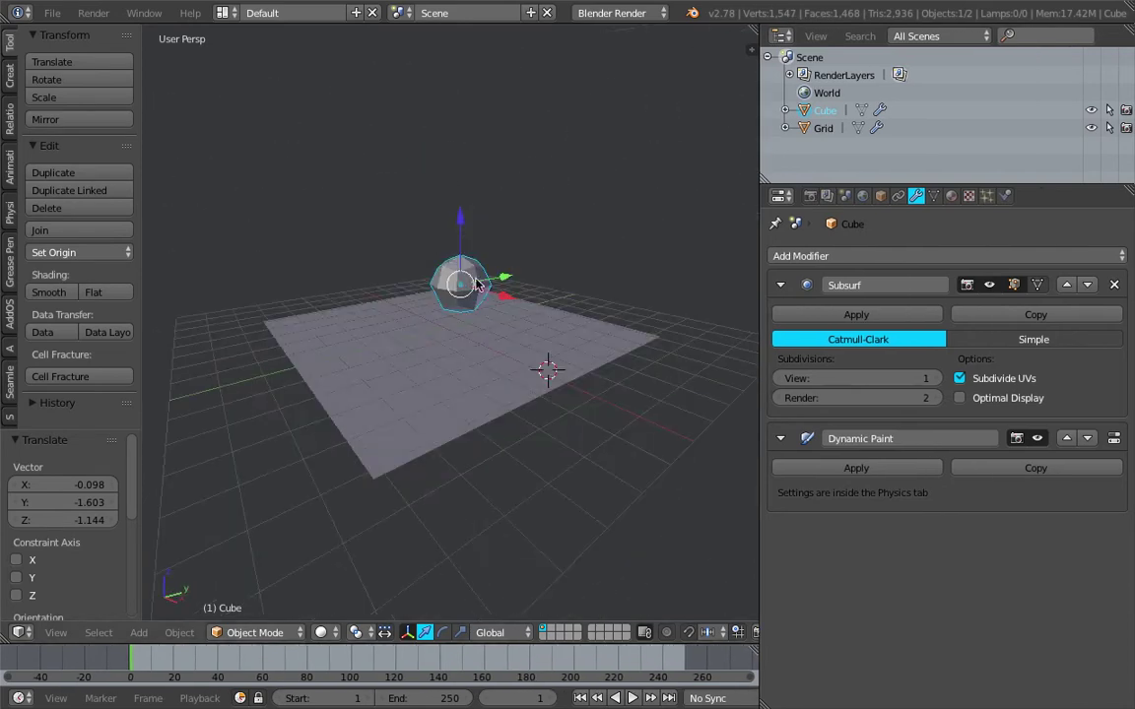
scroll(494, 302, "up", 2)
key("ctrl+s")
left_click(495, 297)
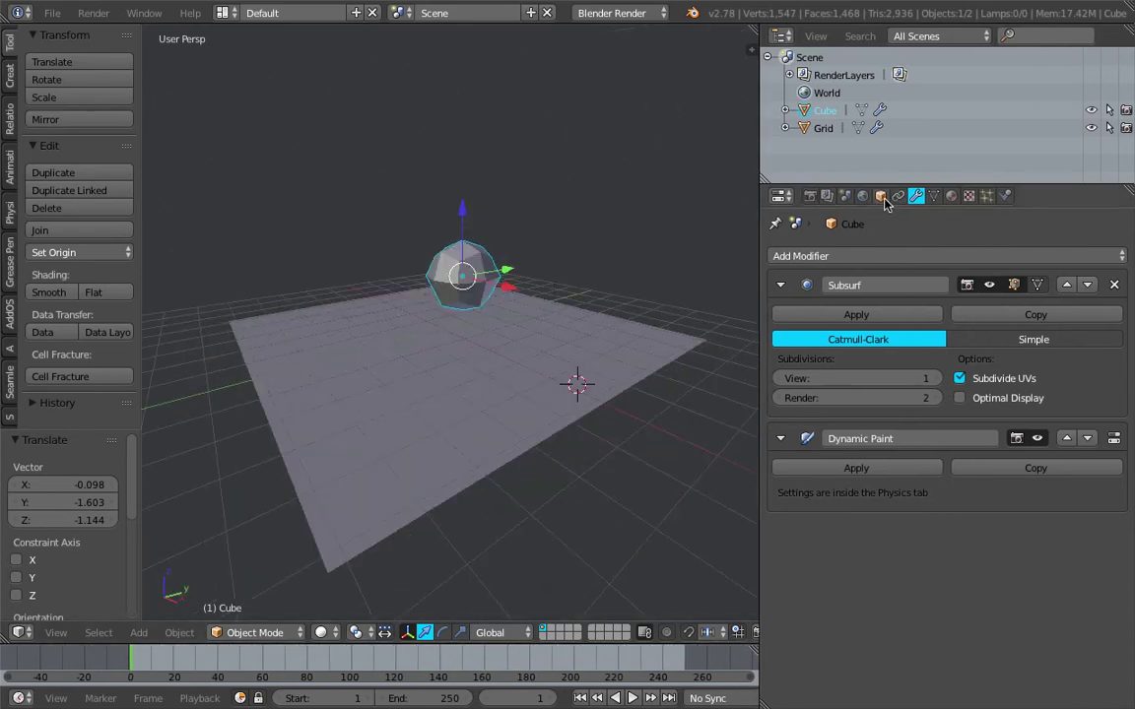
Step: Set the cube's maximum draw type to Wire
left_click(881, 196)
scroll(838, 552, "down", 4)
left_click(828, 636)
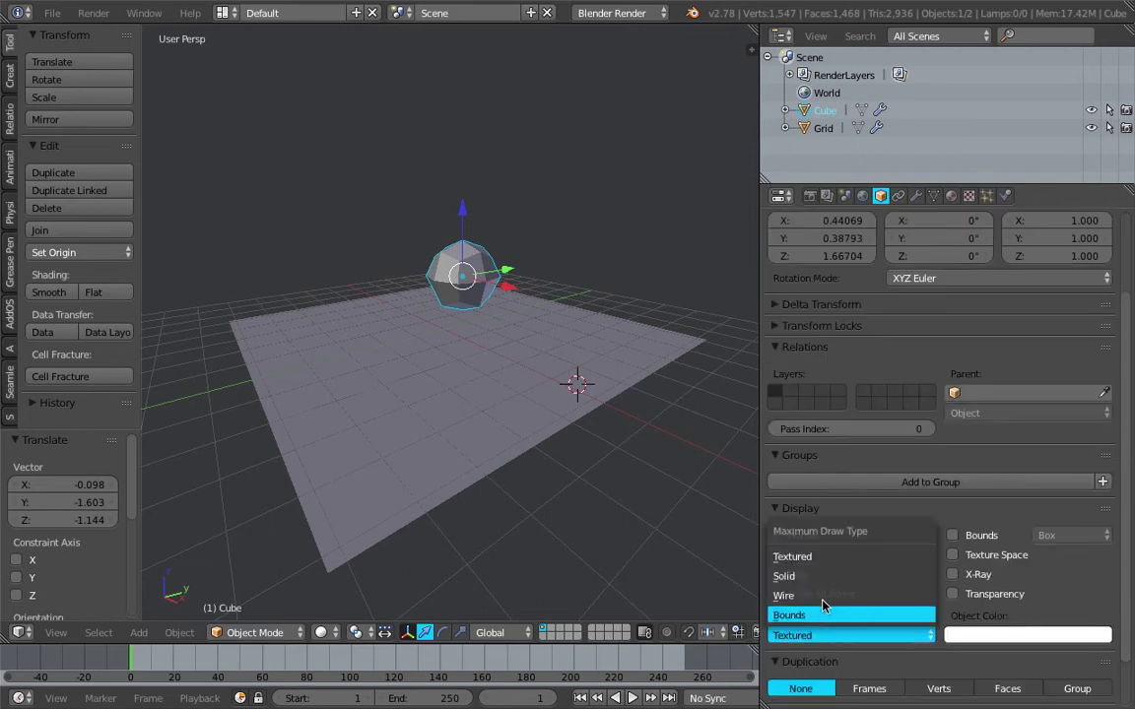
left_click(821, 596)
Step: Scale the wireframe cube down to about 0.54 and save the project over the existing file
middle_click_drag(603, 497, 664, 471)
key("s")
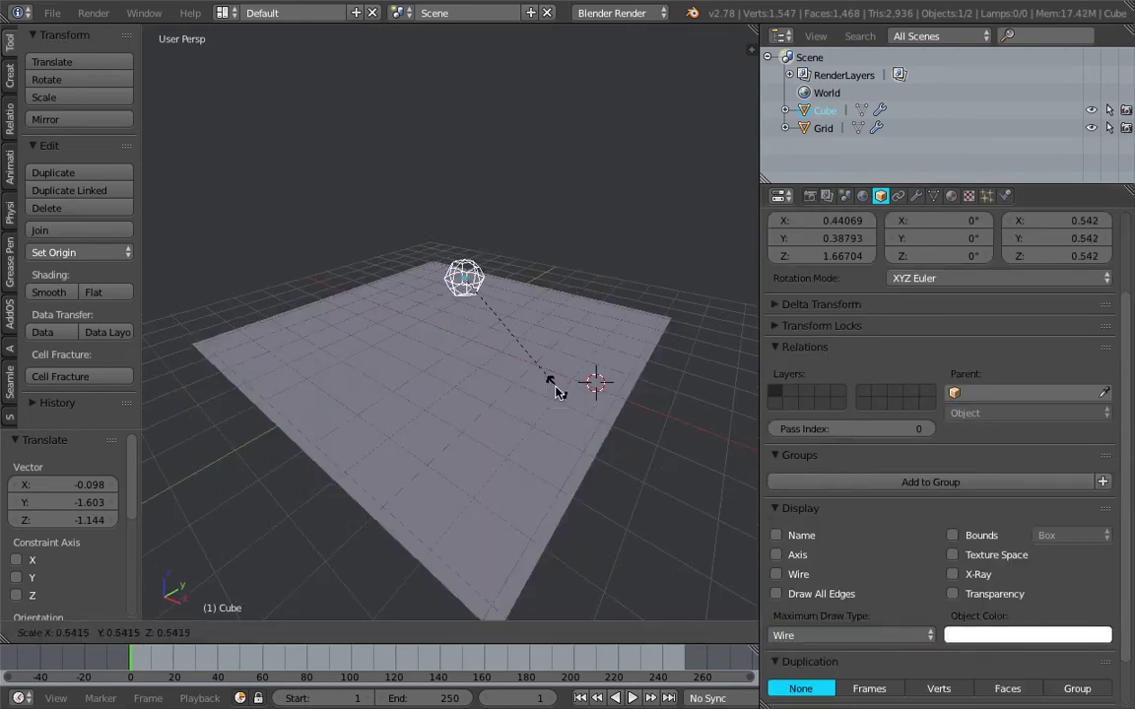
left_click(553, 388)
key("ctrl+s")
left_click(551, 385)
Step: Play the animation while moving the smaller cube through the grid, leave it about 2.3 above the middle, and stop the playback
middle_click_drag(551, 386, 591, 394)
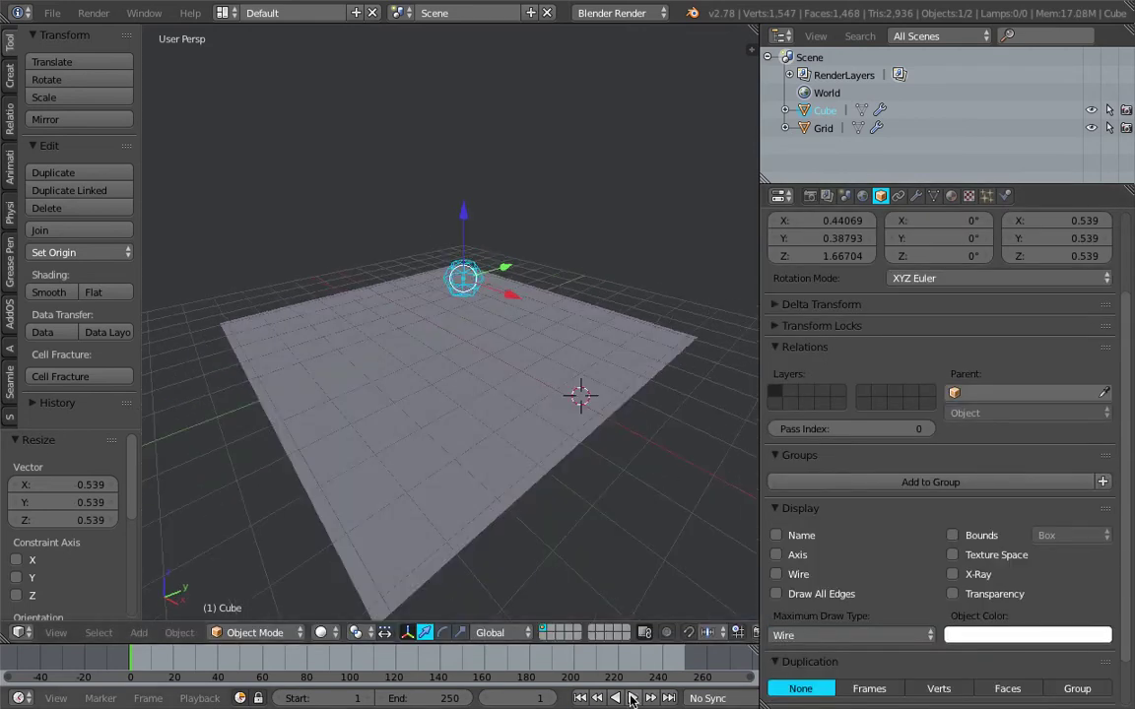
left_click(632, 699)
middle_click_drag(522, 364, 489, 329)
key("g")
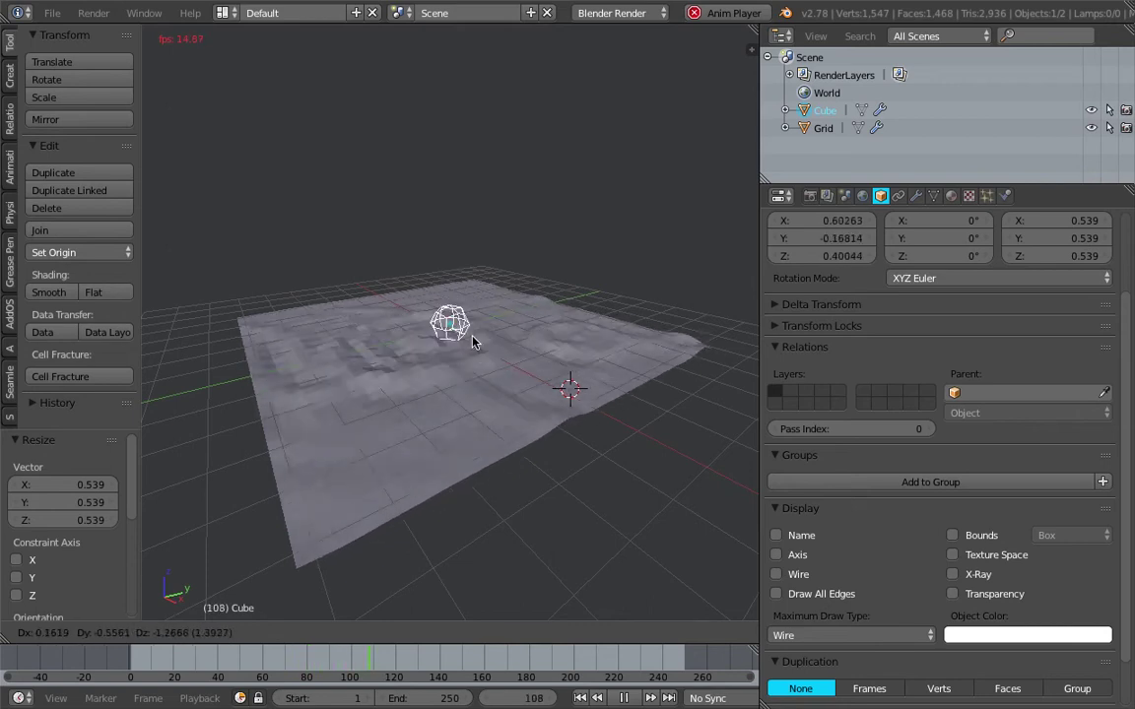
left_click(463, 295)
key("Escape")
Step: Duplicate the wireframe cube 1.328 along the X axis and repeat the duplication three times for a row of five
middle_click_drag(426, 330, 482, 325)
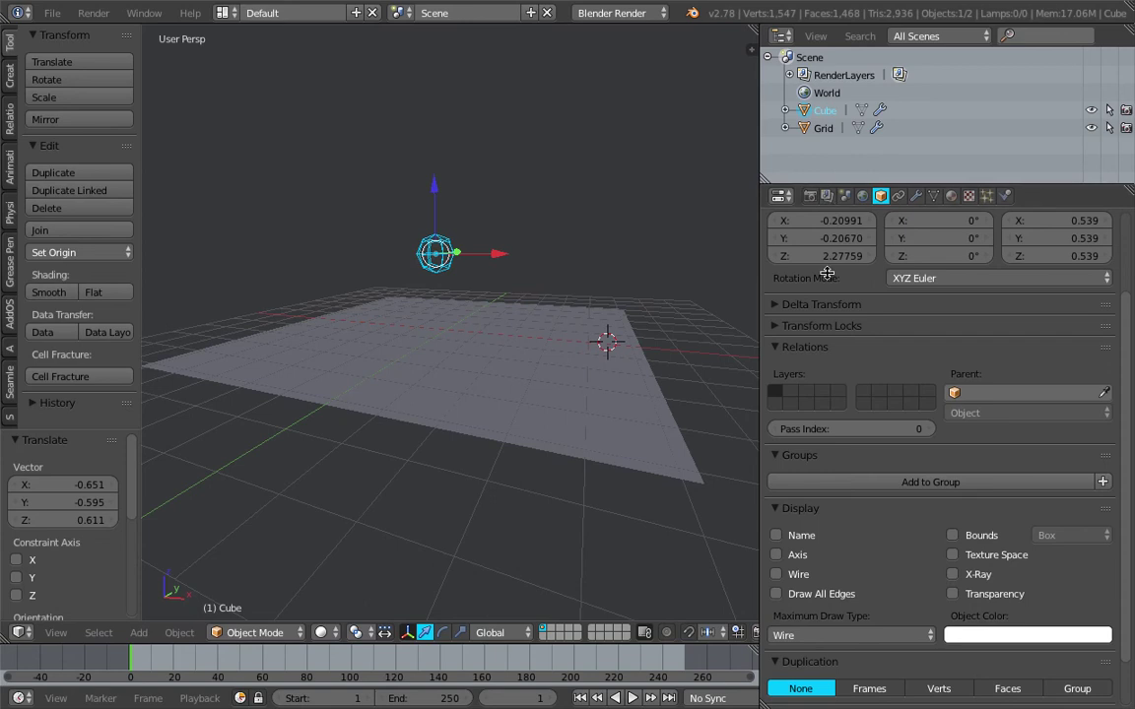
middle_click_drag(536, 243, 480, 280)
middle_click_drag(414, 269, 455, 297)
key("shift+d")
key("x")
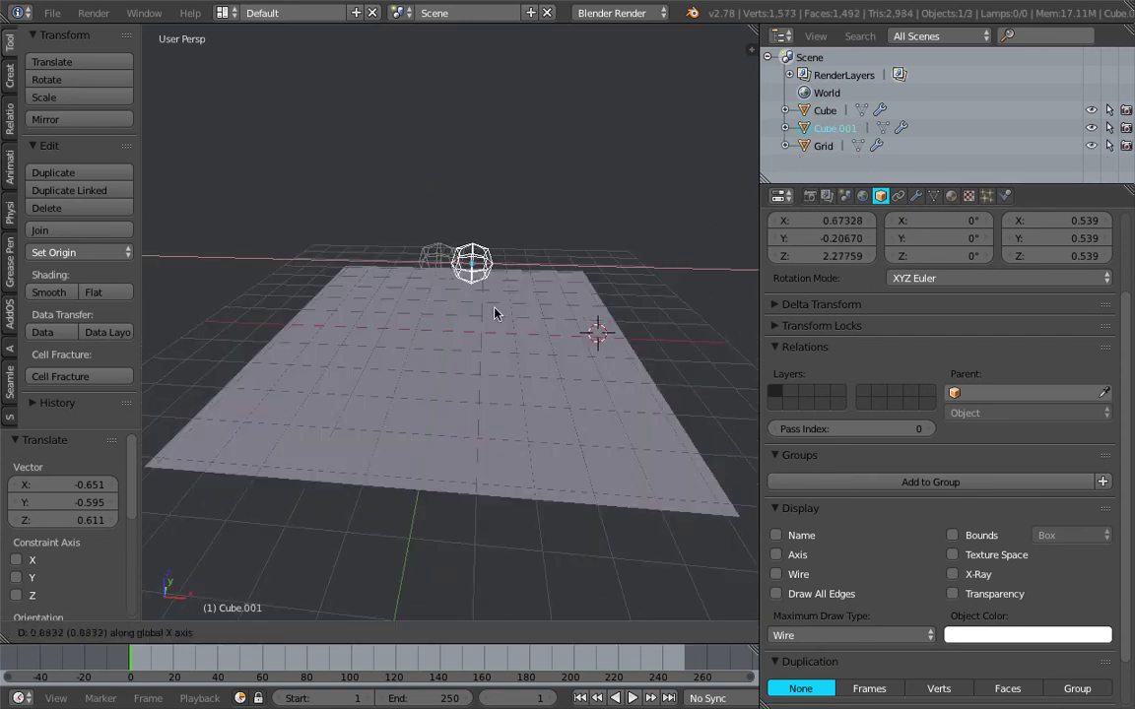
left_click(482, 312)
key("shift+r")
key("shift+r")
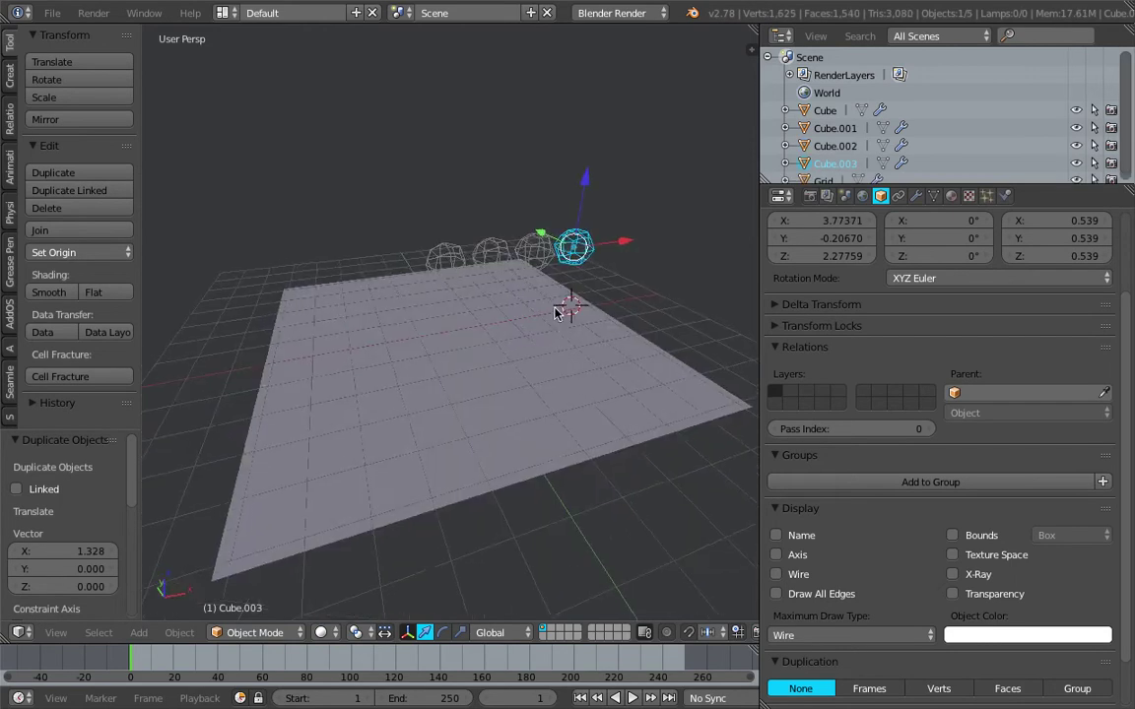
middle_click_drag(556, 313, 494, 307)
key("shift+r")
Step: Save over water_puddle_002.blend and select all five wireframe cubes with the original cube as the active object
key("ctrl+s")
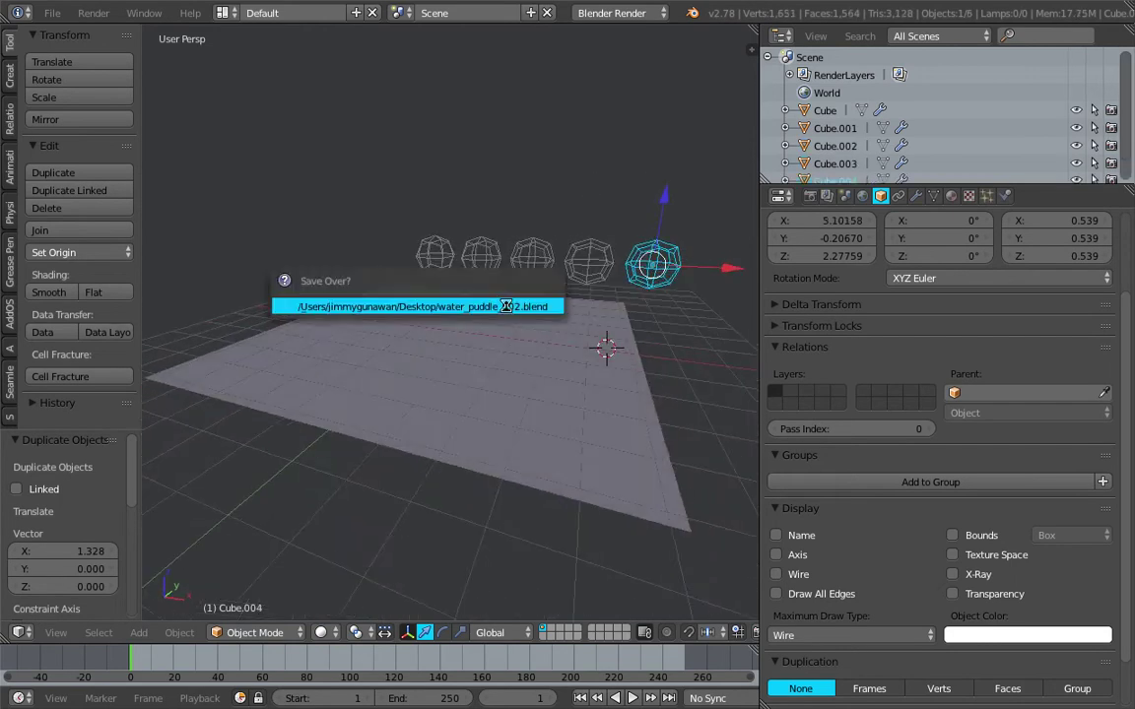
left_click(506, 307)
middle_click_drag(572, 287, 536, 283)
right_click(445, 242)
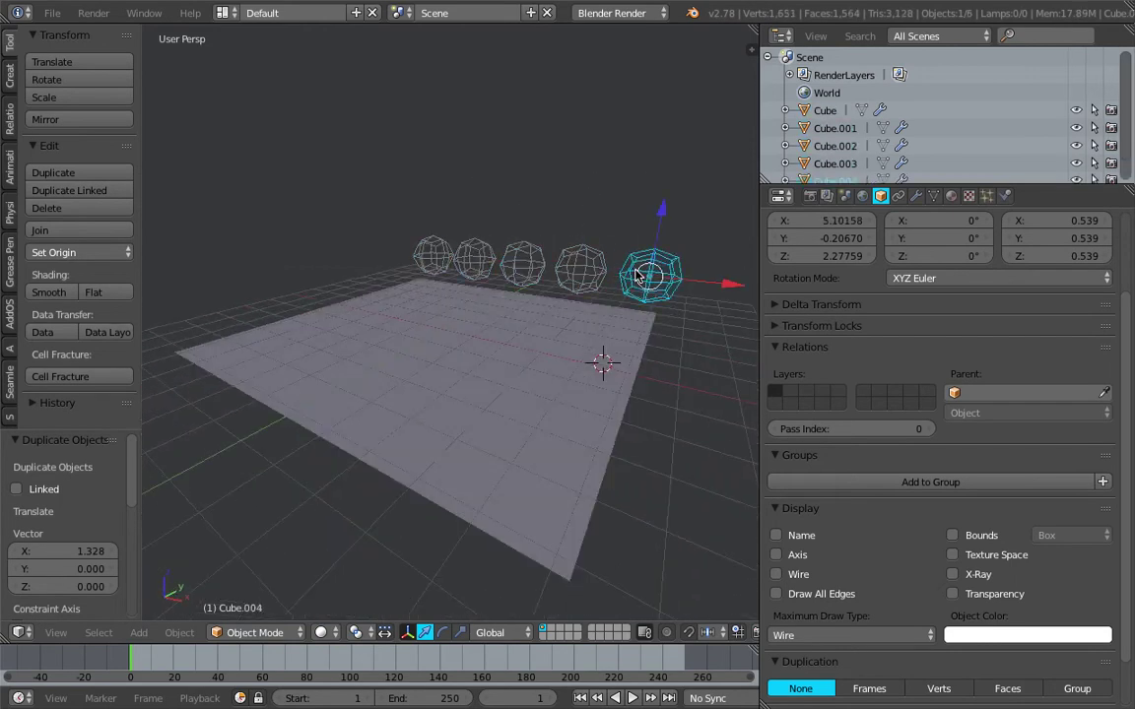
middle_click_drag(447, 248, 461, 264)
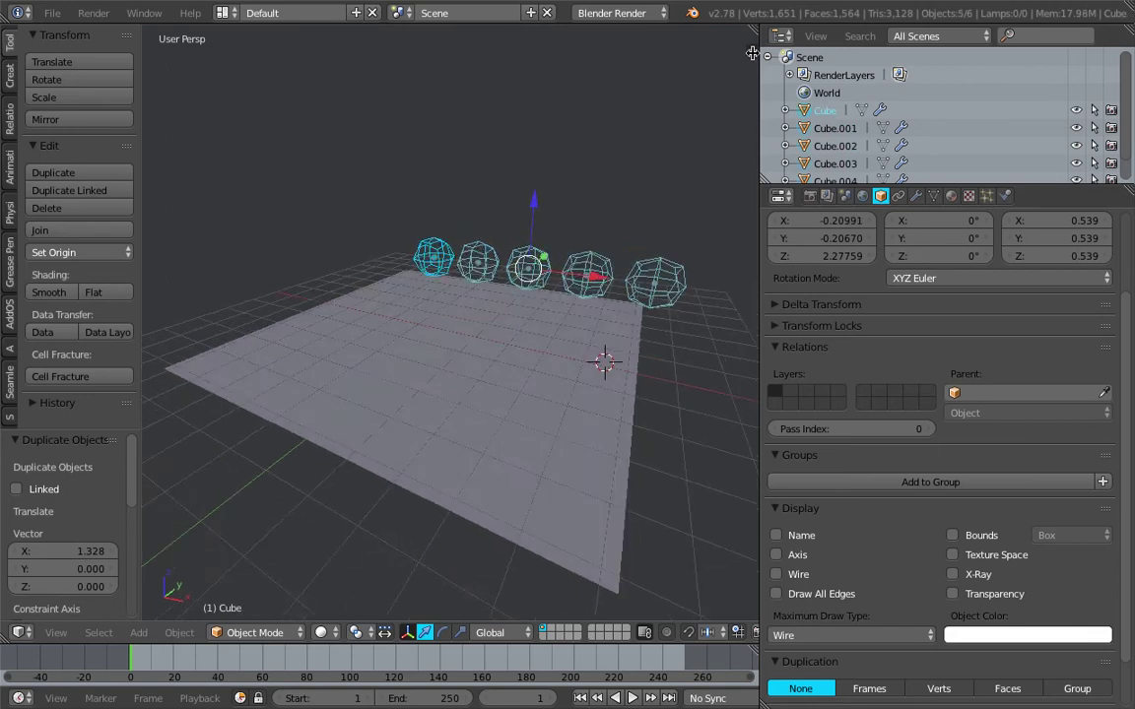
Step: Show the object transform values and clear the location of all five wireframe cubes
key("n")
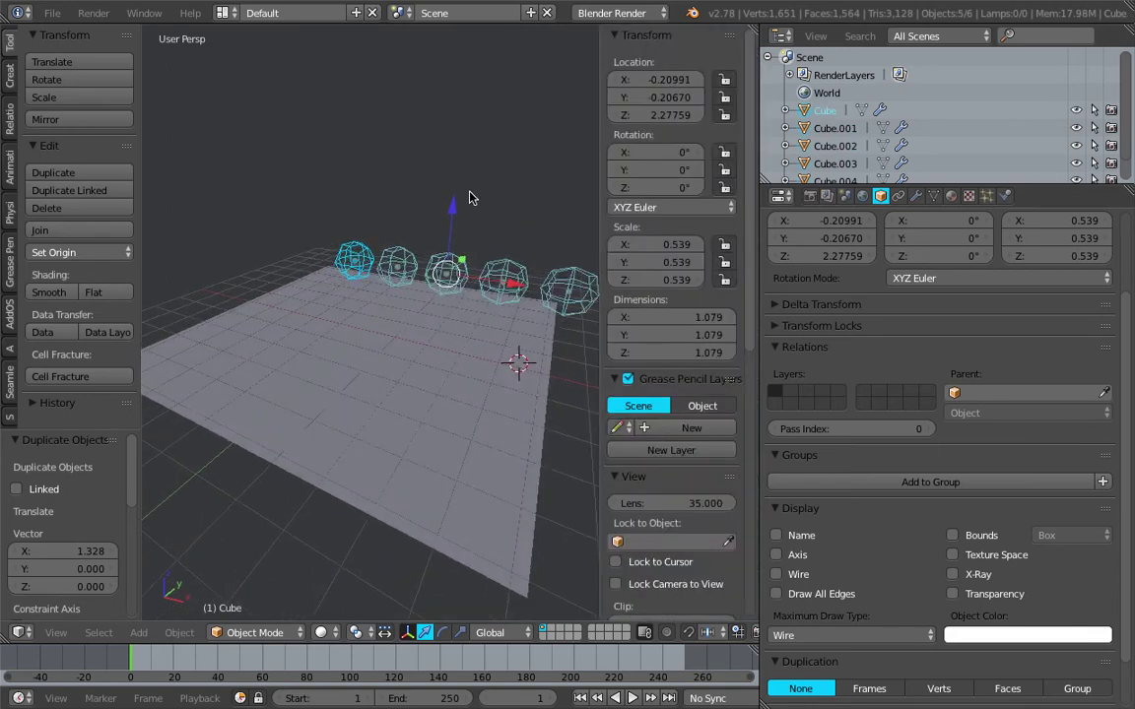
key("alt+g")
middle_click_drag(416, 259, 310, 376)
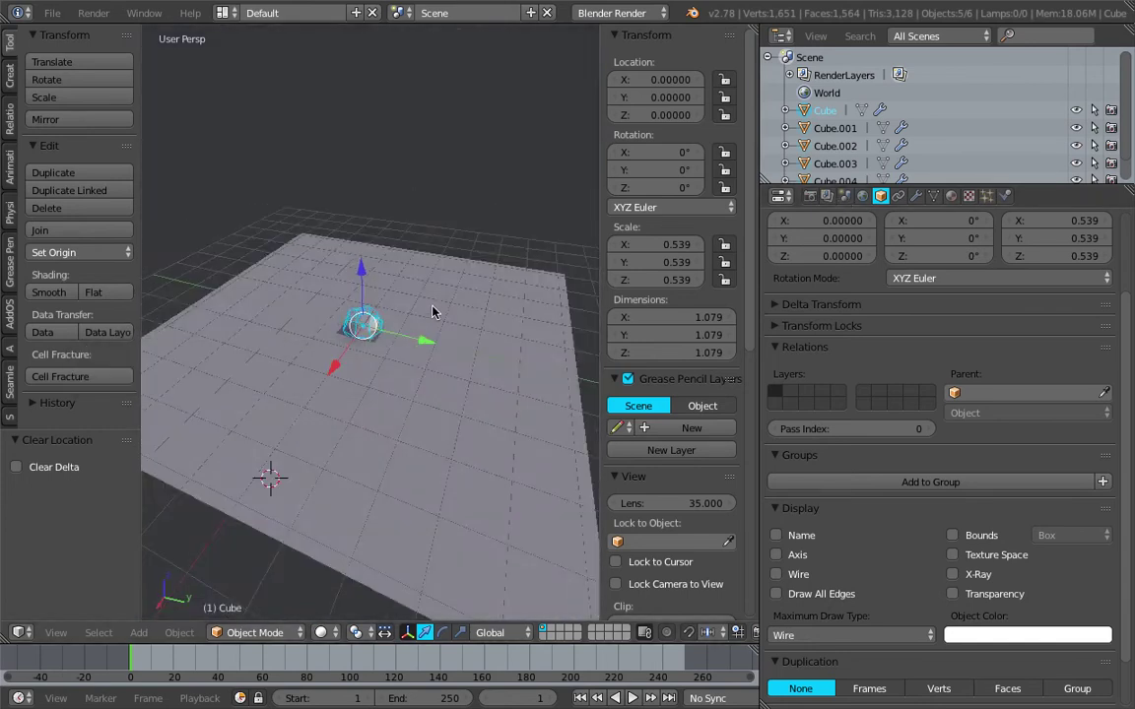
middle_click_drag(431, 312, 339, 280)
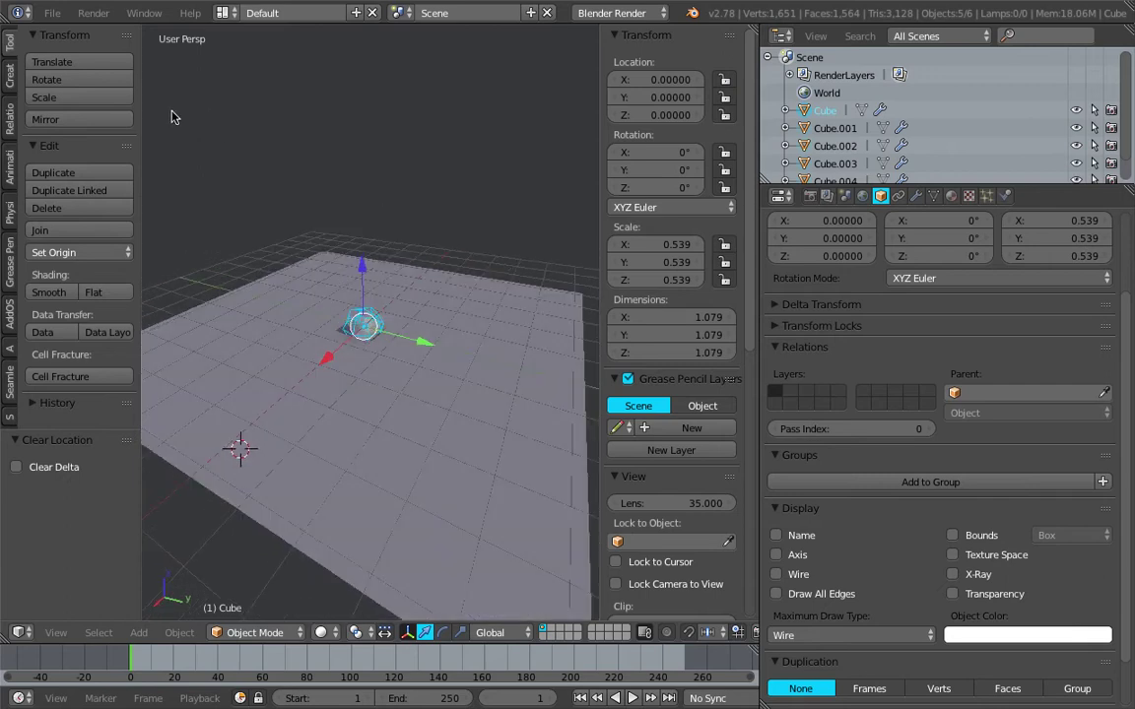
middle_click_drag(384, 322, 332, 195)
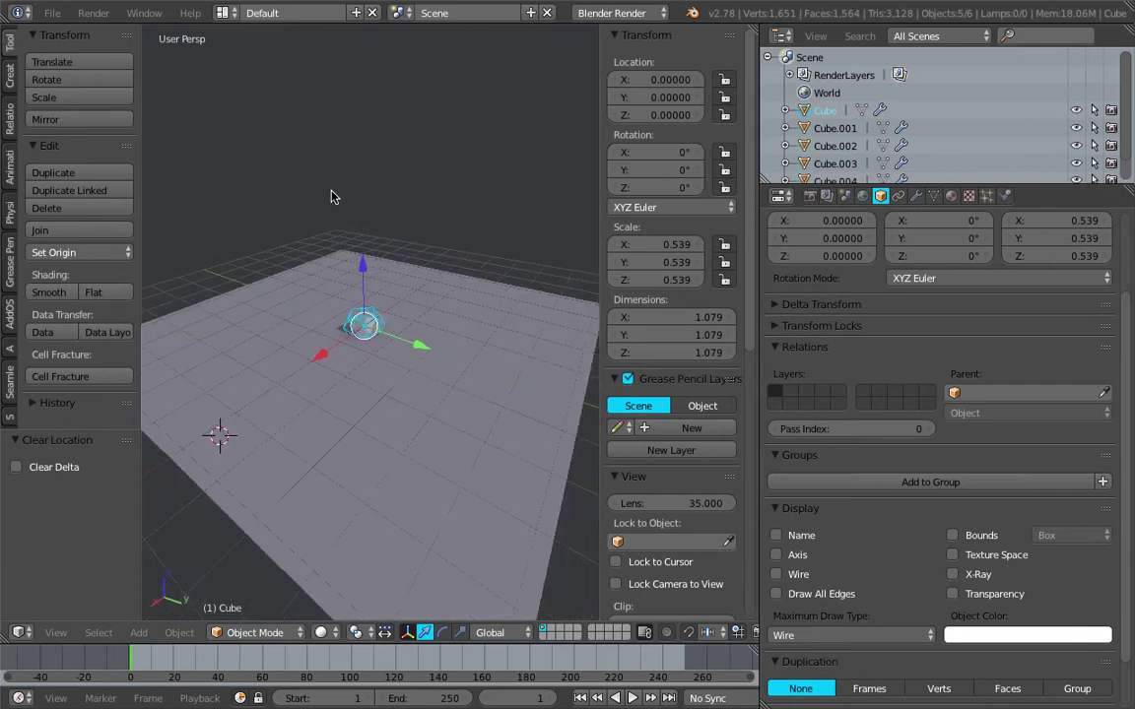
Step: Switch to the Compositing screen layout with Sverchok nodes and merge the image editor area into the 3D view
left_click(225, 13)
left_click(269, 75)
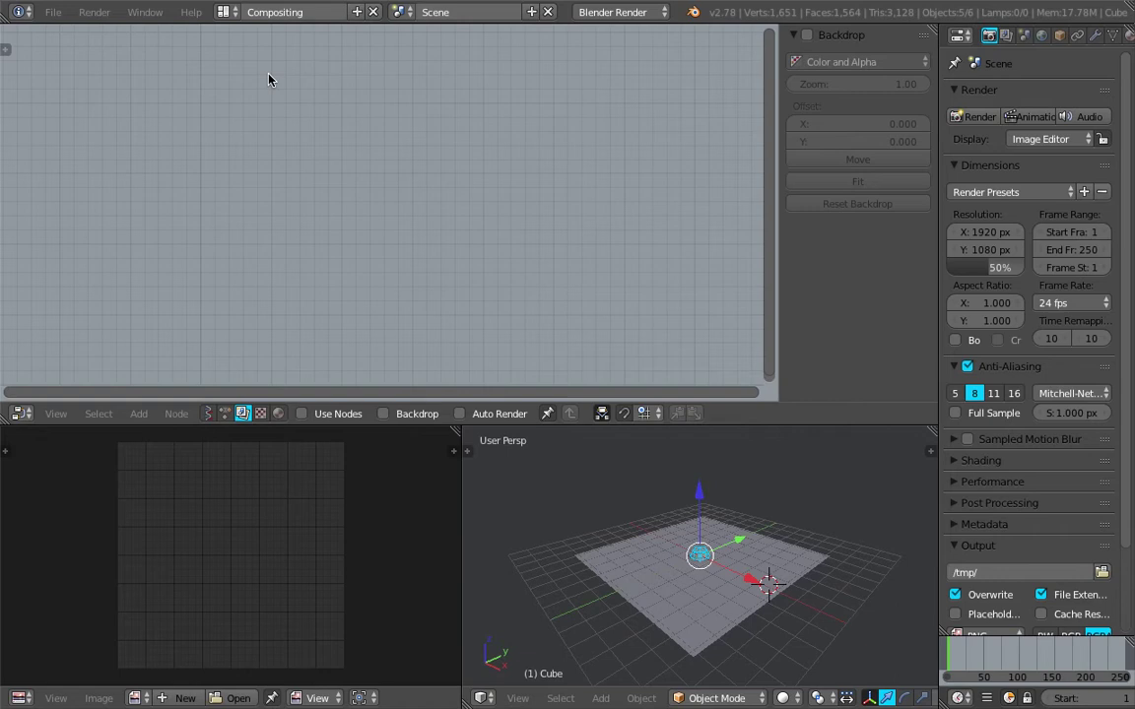
left_click(208, 414)
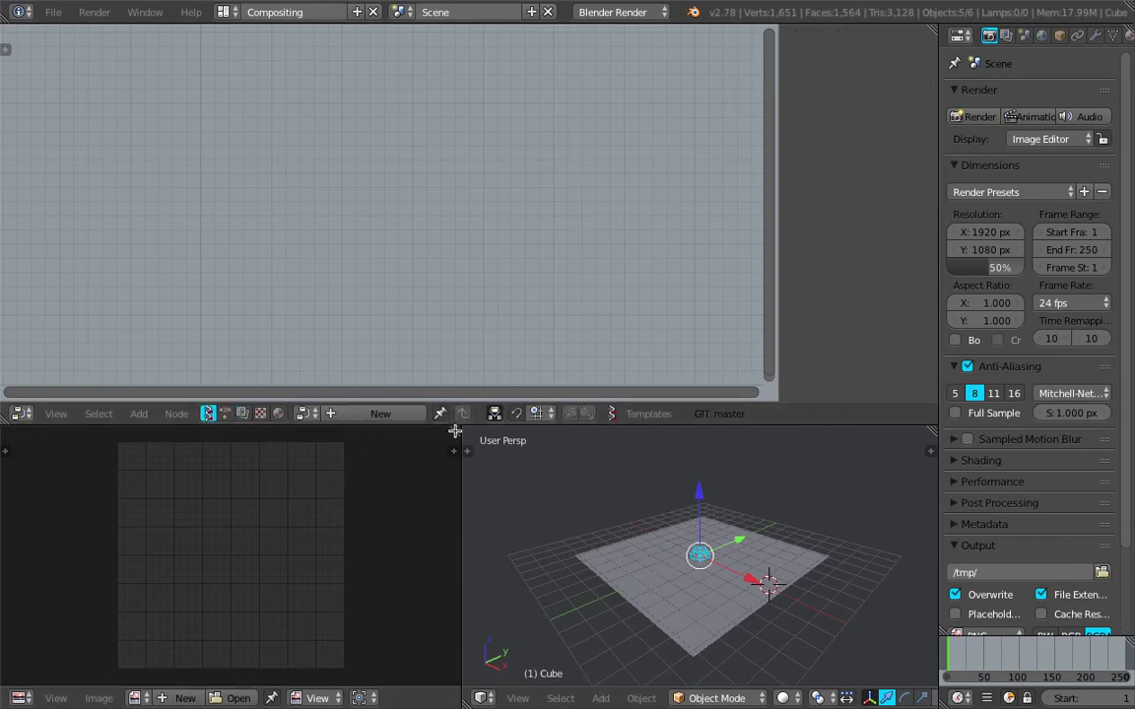
left_click_drag(478, 430, 276, 454)
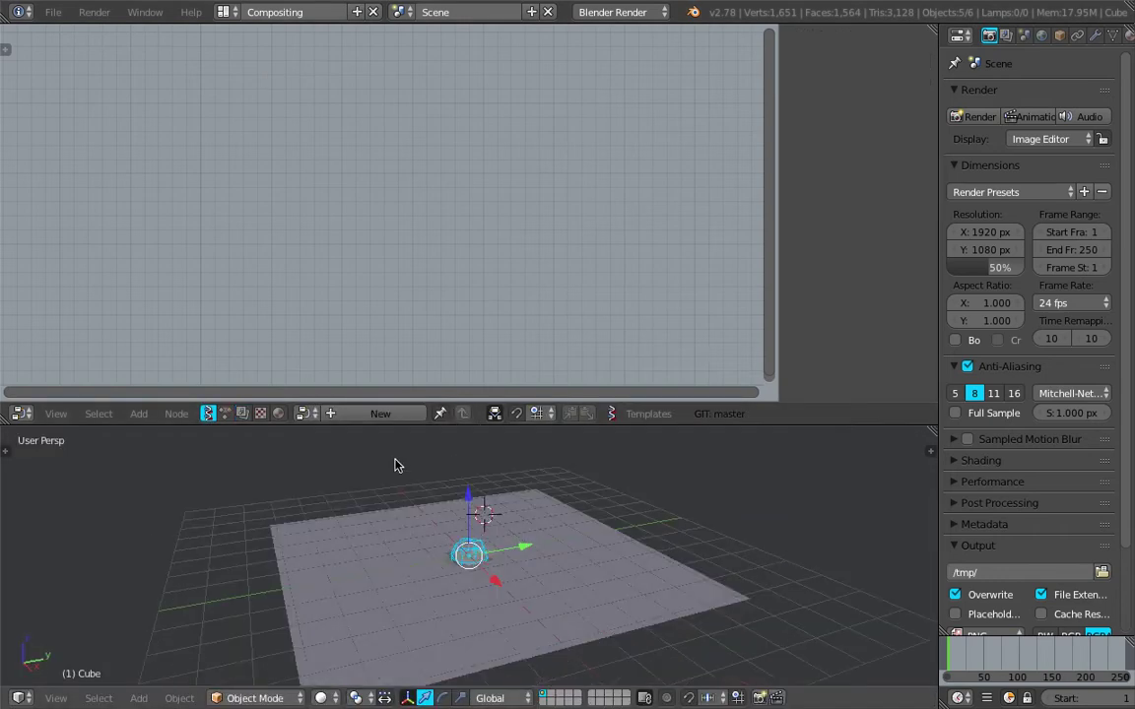
Step: Create a new Sverchok node tree
left_click(381, 414)
scroll(505, 565, "up", 2)
middle_click_drag(570, 576, 509, 572)
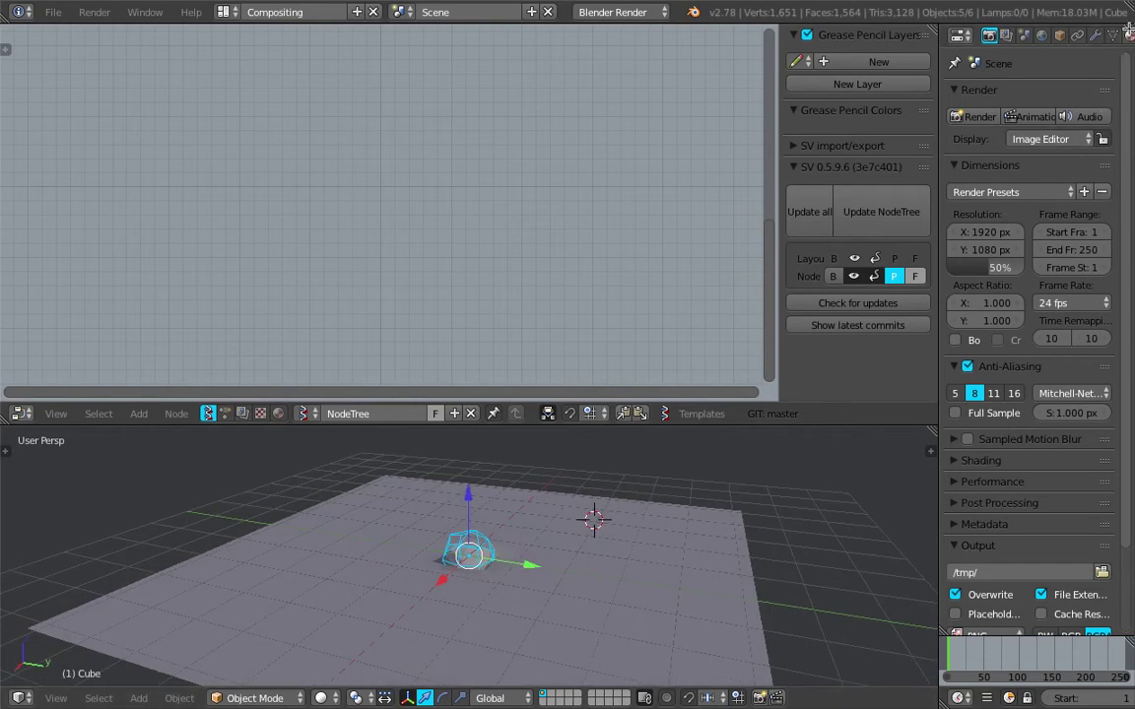
Step: Split the Properties area in two and change the upper part to an Outliner
left_click_drag(1128, 29, 1123, 258)
left_click(960, 35)
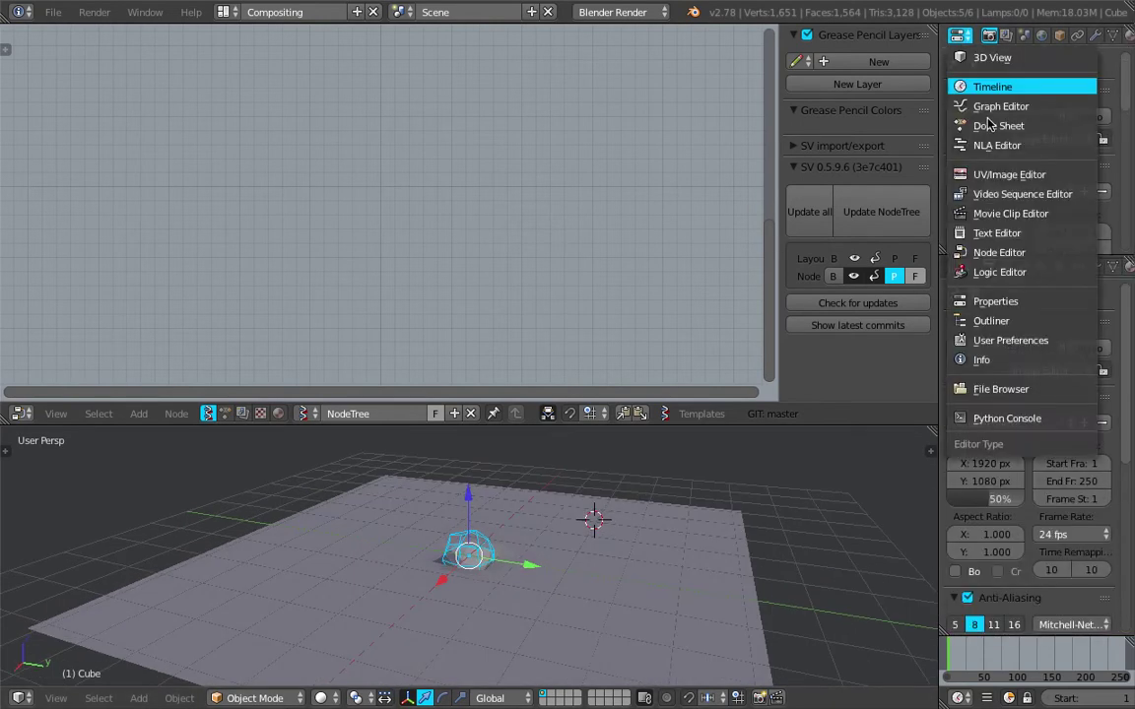
left_click(998, 323)
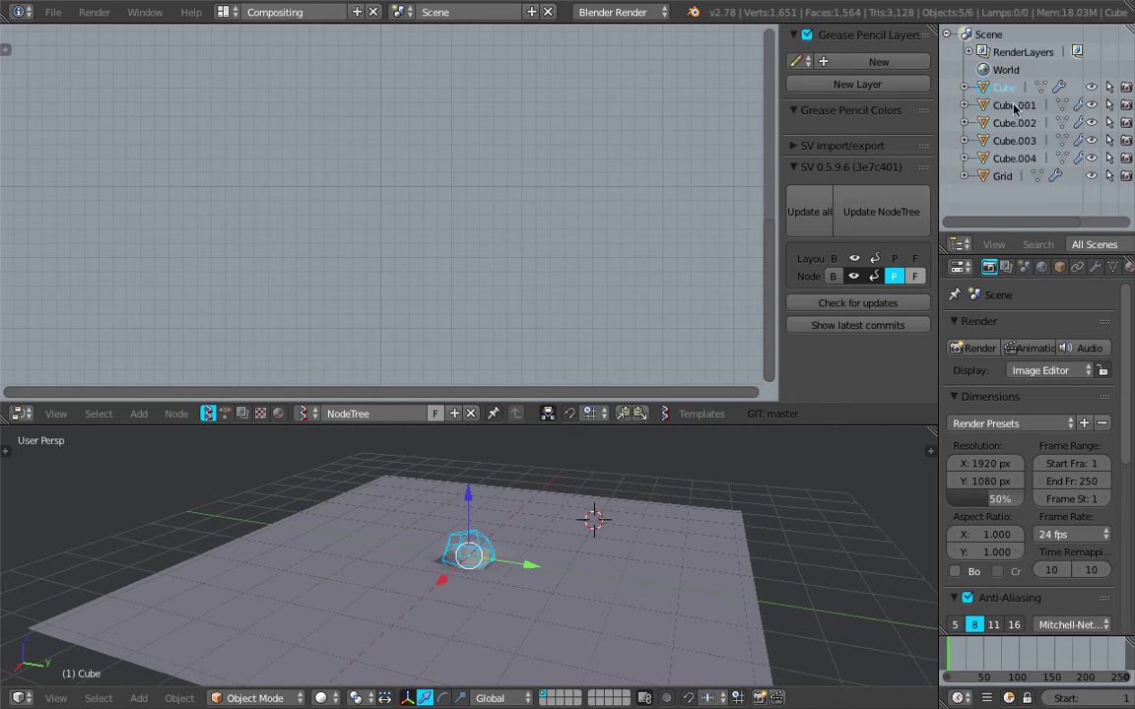
Step: Enable the fake user for the node tree and save over water_puddle_002.blend
mouse_move(490, 508)
middle_mouse_down()
mouse_move(482, 549)
mouse_move(483, 521)
middle_mouse_up()
key("ctrl+s")
left_click(503, 519)
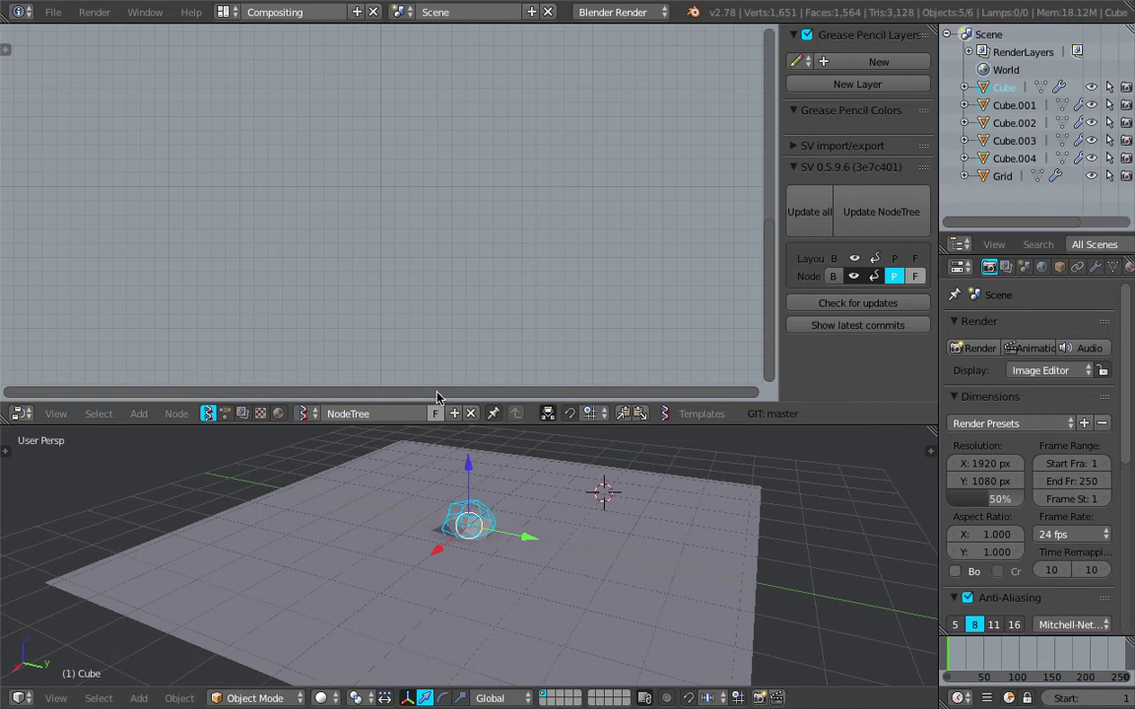
key("ctrl+s")
left_click(578, 492)
Step: Add an Object ID Selector node to the node tree
key("shift+a")
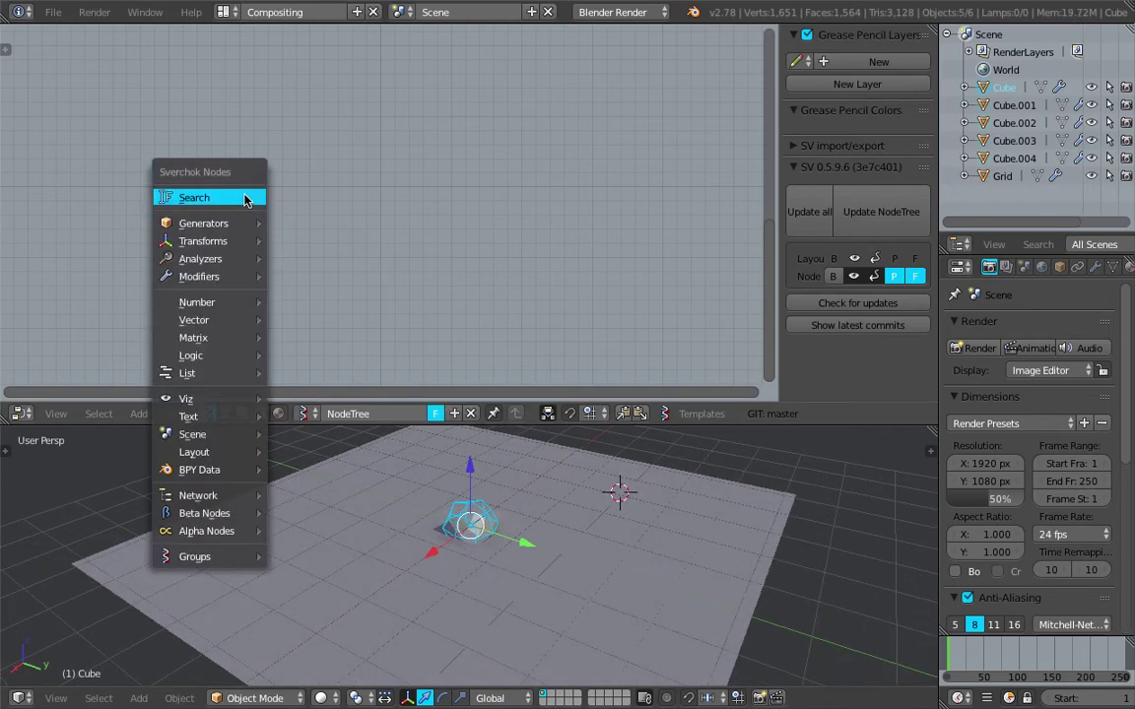
left_click(244, 195)
key("Escape")
key("shift+a")
mouse_move(234, 417)
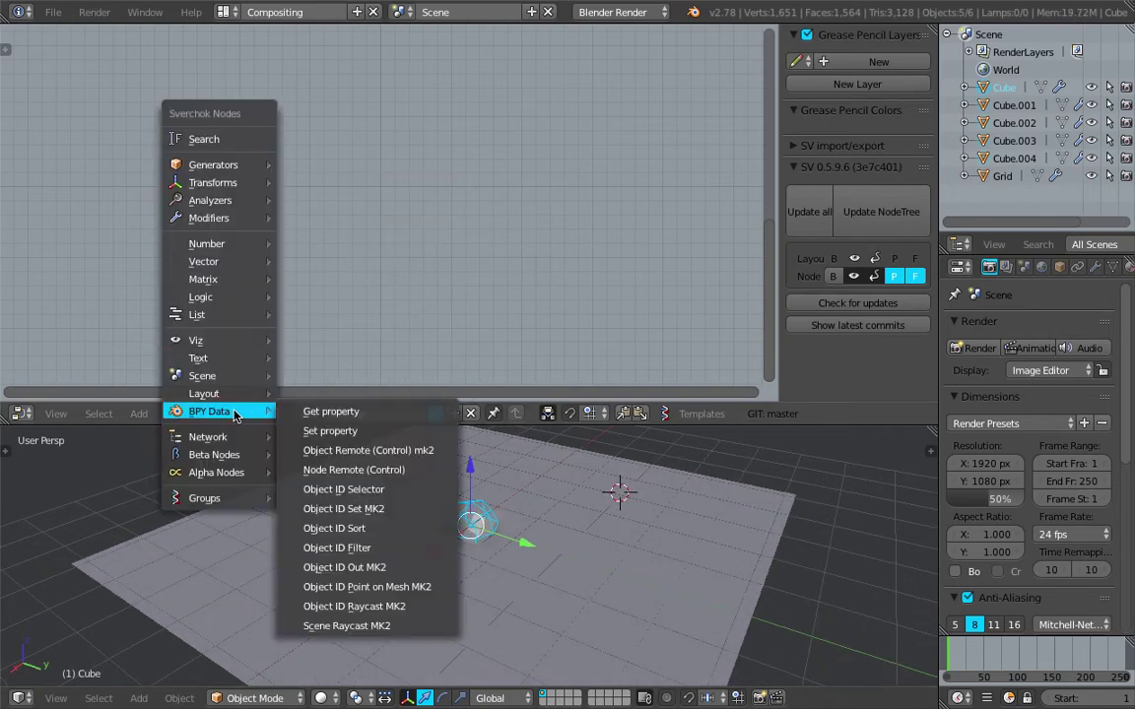
left_click(358, 495)
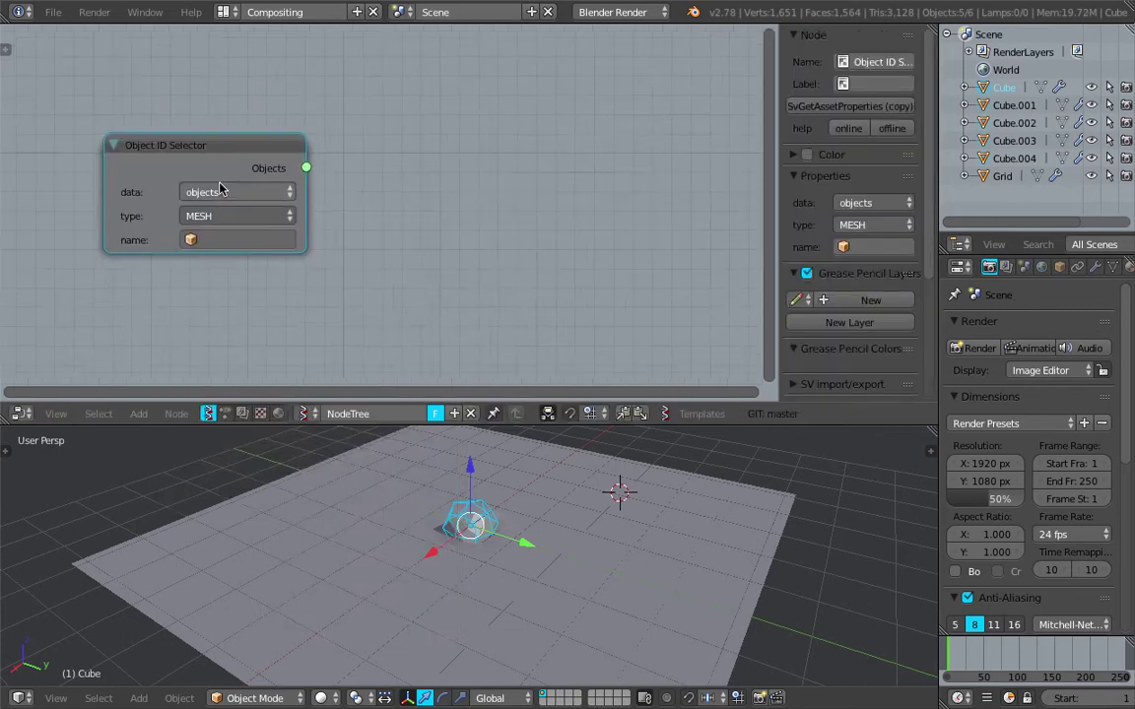
left_click(220, 187)
Step: Add an Object ID Filter node beside the Object ID Selector
scroll(481, 163, "down", 1)
key("shift+a")
mouse_move(368, 323)
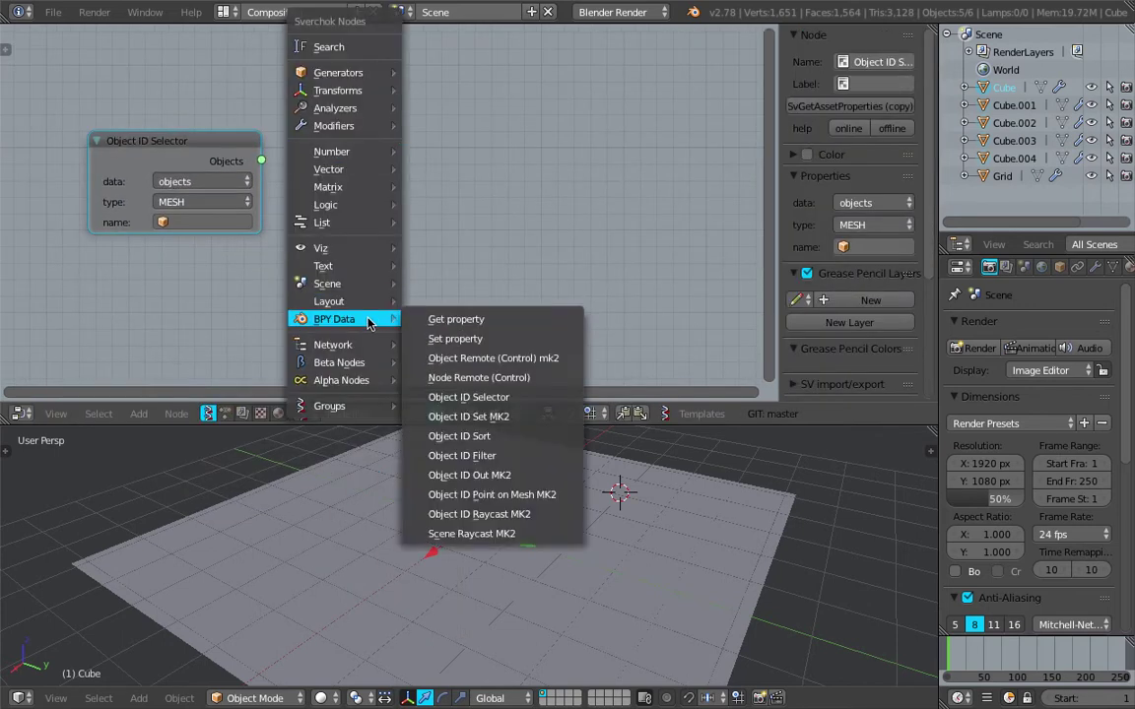
left_click(462, 455)
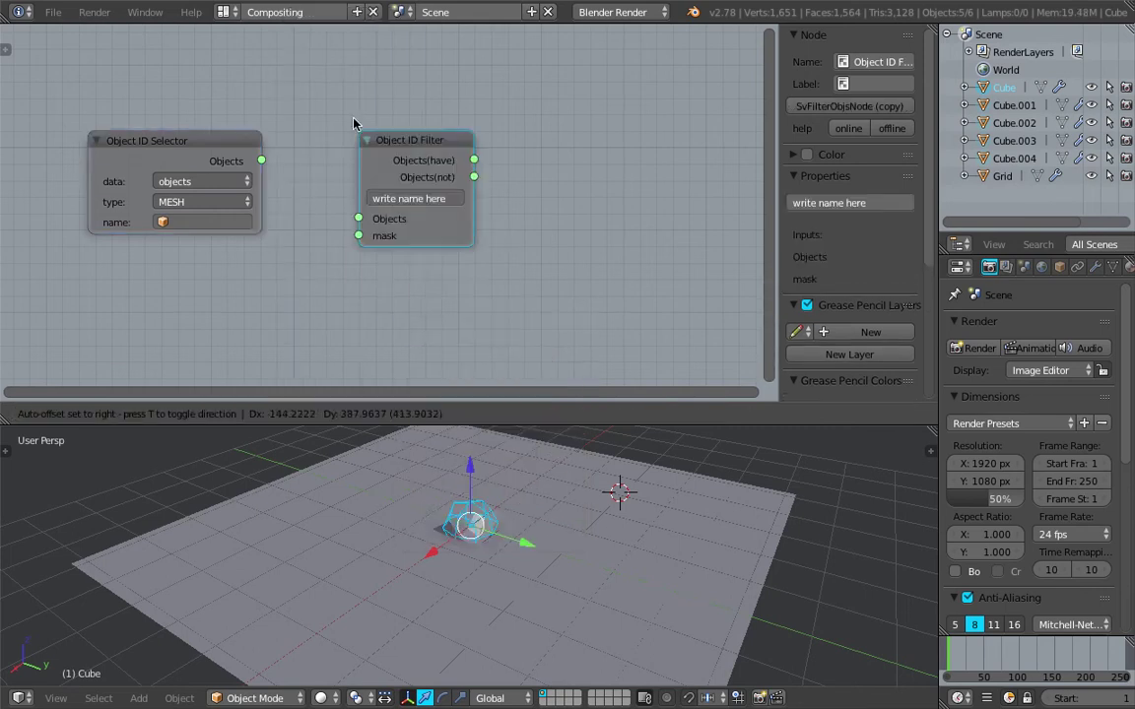
left_click(346, 124)
Step: Set the Object ID Filter's name text to Cube
scroll(150, 156, "up", 2)
middle_click_drag(155, 157, 311, 193)
scroll(368, 203, "up", 6)
scroll(228, 135, "down", 1)
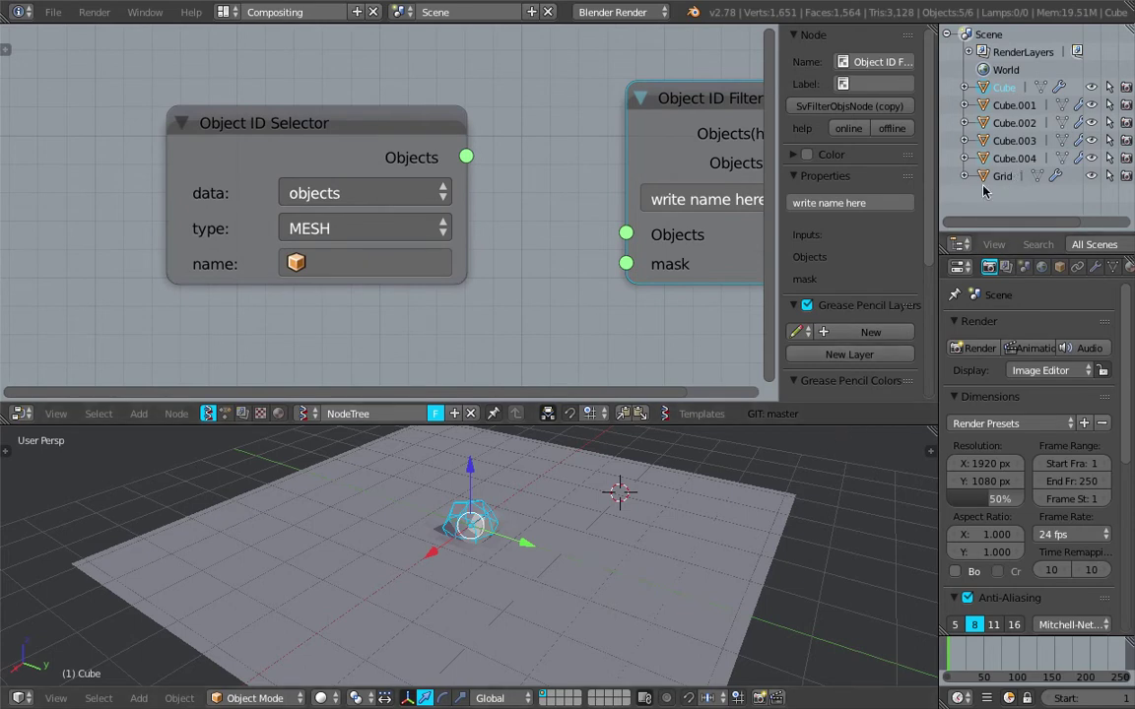
key("Home")
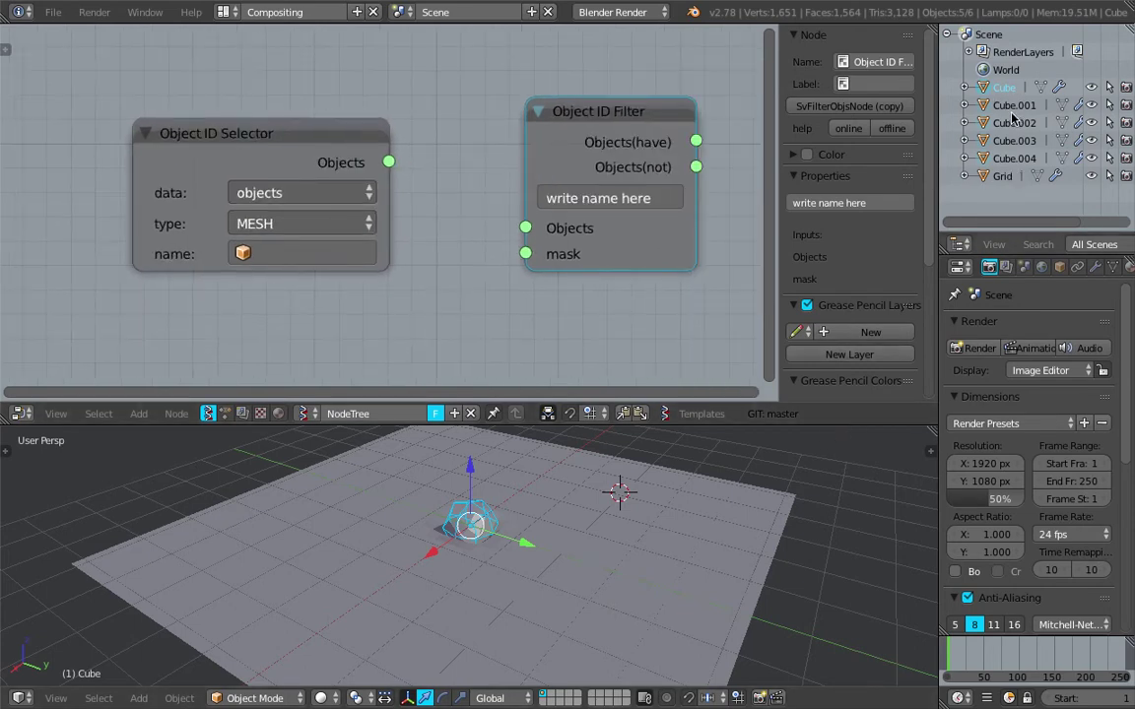
scroll(443, 195, "down", 3)
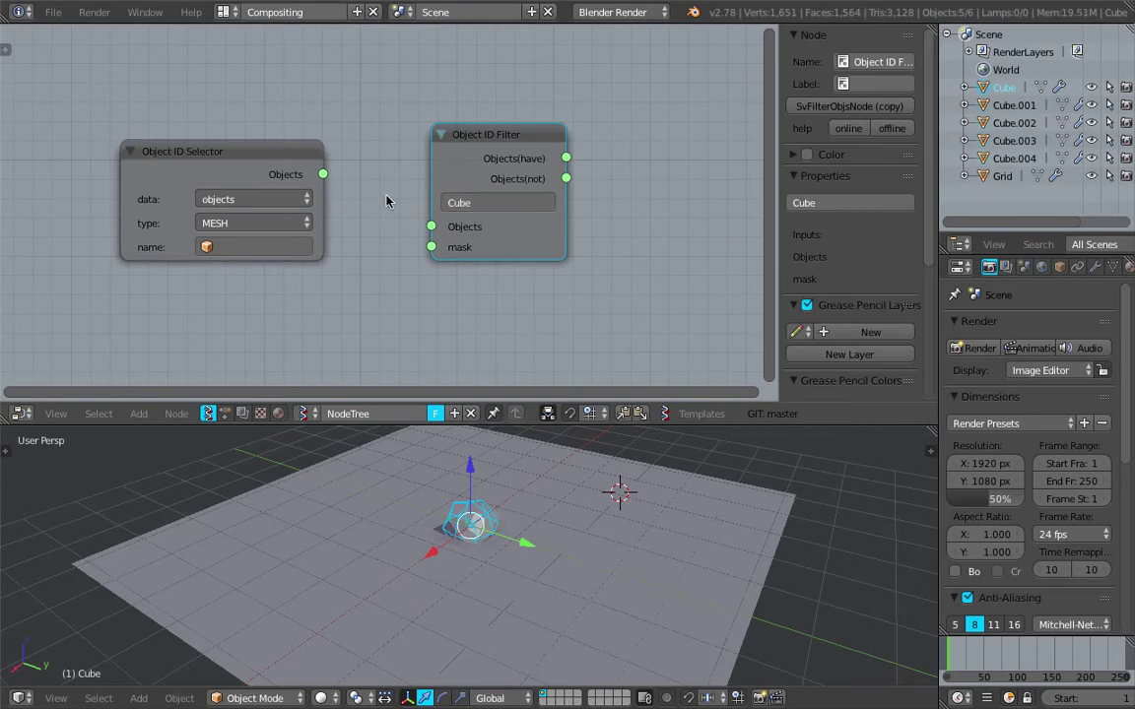
Step: Connect the selector's Objects output to the filter's Objects input and save over water_puddle_002.blend
left_click_drag(324, 175, 431, 227)
middle_click_drag(391, 144, 252, 148)
key("ctrl+s")
left_click(251, 149)
Step: Search for "ste" and add a Stethoscope MK2 node beside the Object ID Filter
middle_click_drag(552, 176, 477, 172)
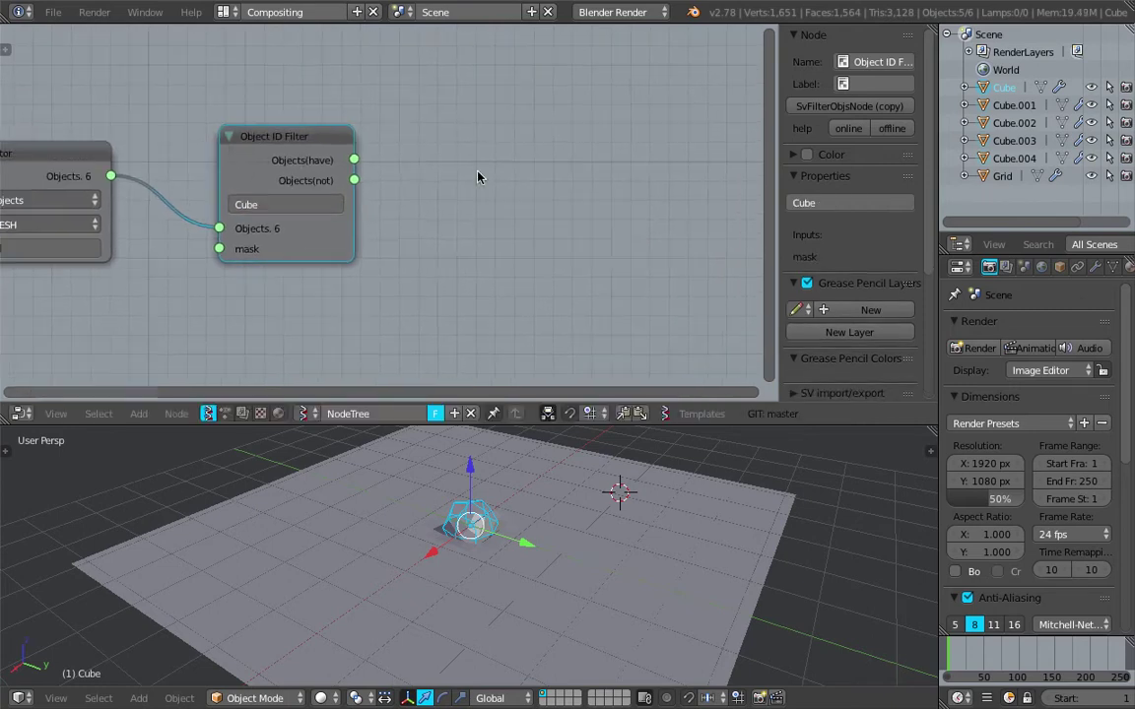
key("shift+a")
key("Return")
key("Escape")
key("shift+a")
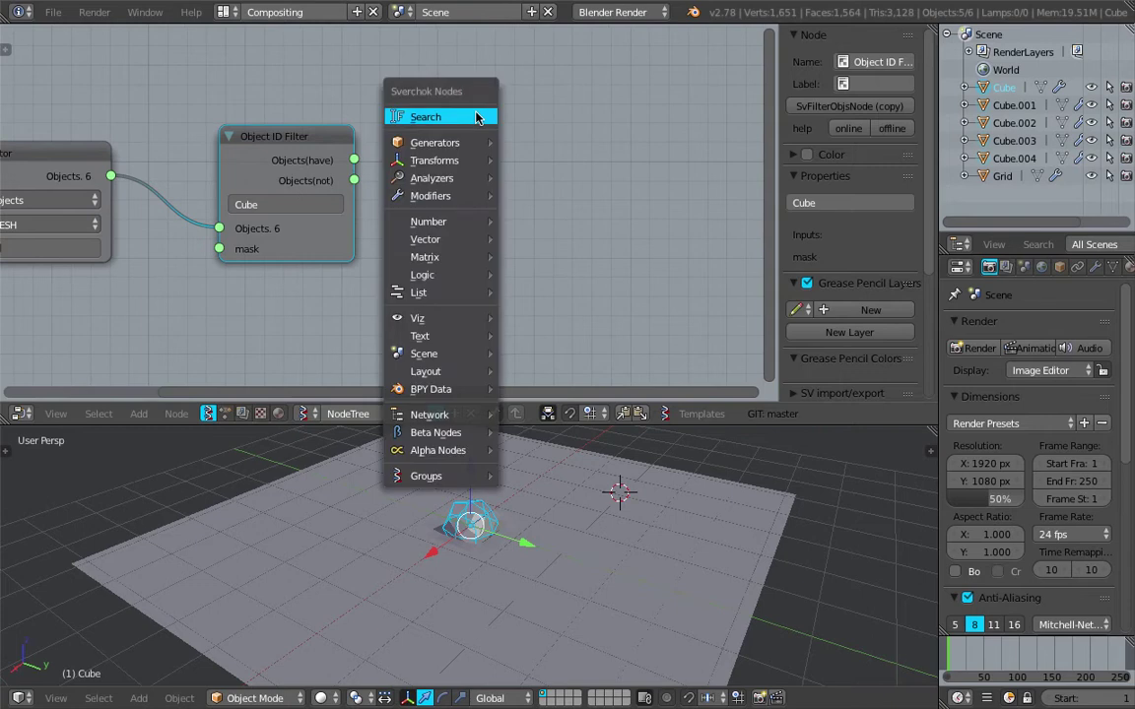
left_click(475, 117)
type("ste")
left_click(499, 141)
left_click(486, 120)
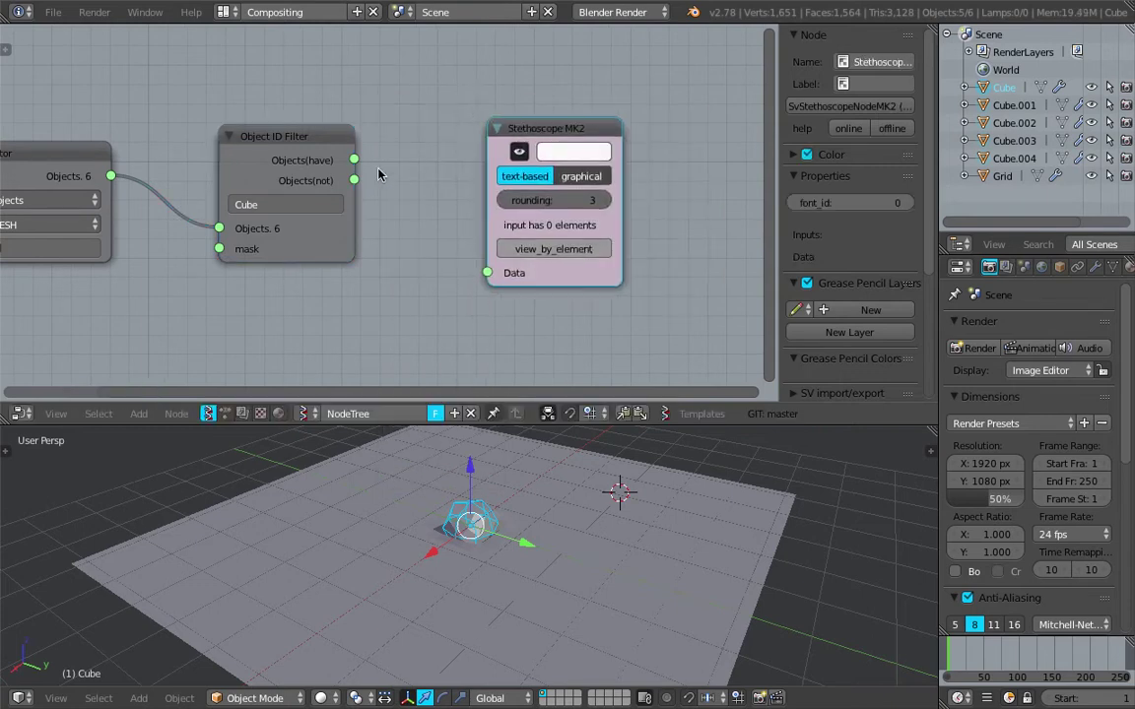
Step: Feed the filter's Objects(have) output into the Stethoscope to read the filtered object list, and delete the Stethoscope
left_click_drag(354, 160, 487, 273)
scroll(435, 156, "up", 1)
scroll(289, 183, "right", 5)
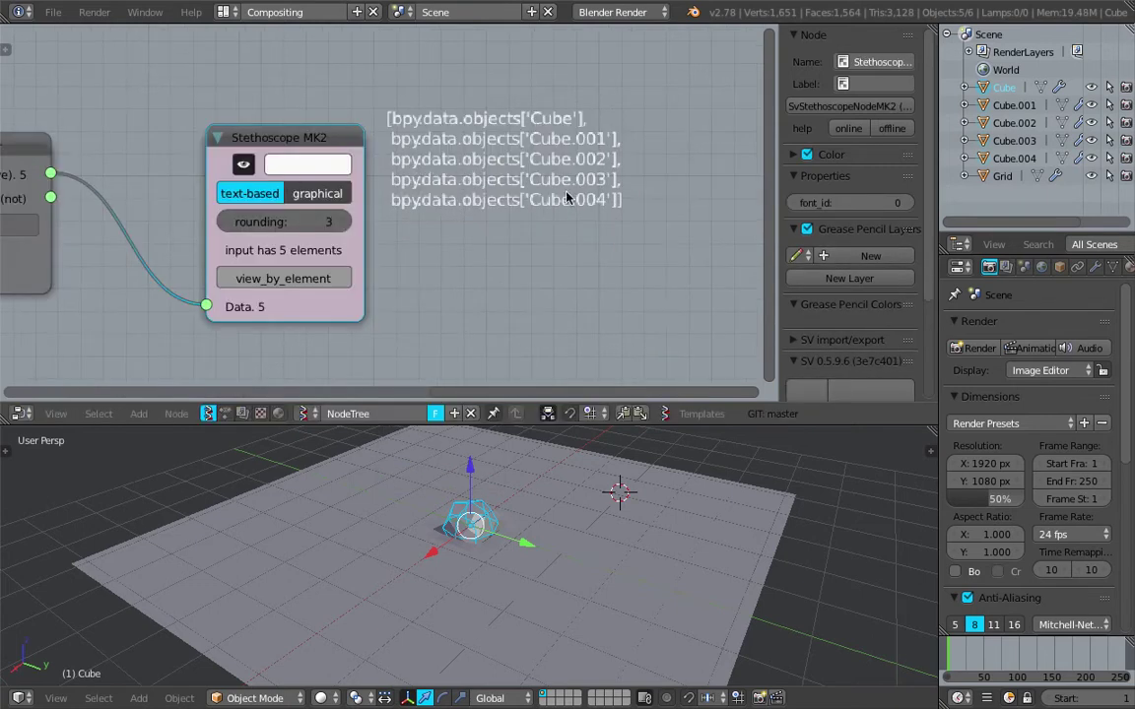
scroll(546, 226, "down", 5)
scroll(483, 233, "left", 5)
key("x")
Step: Save over water_puddle_002.blend and add an Object ID Set MK2 node beside the Object ID Filter
key("ctrl+s")
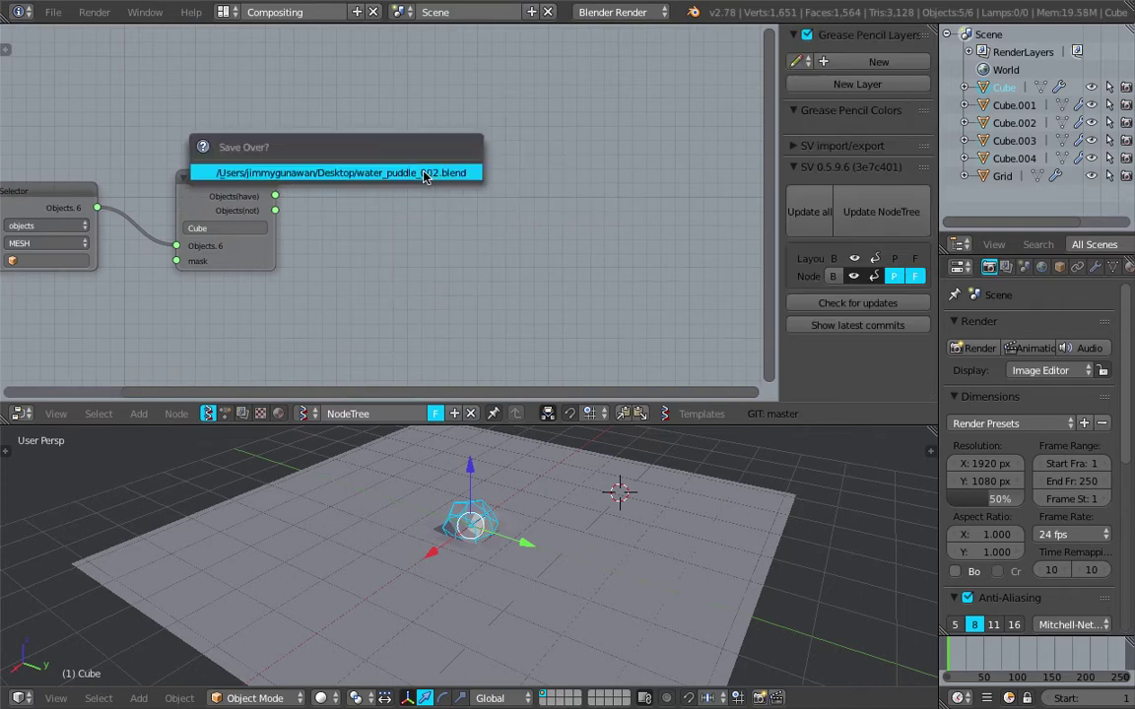
left_click(426, 173)
scroll(442, 170, "left", 2)
key("shift+a")
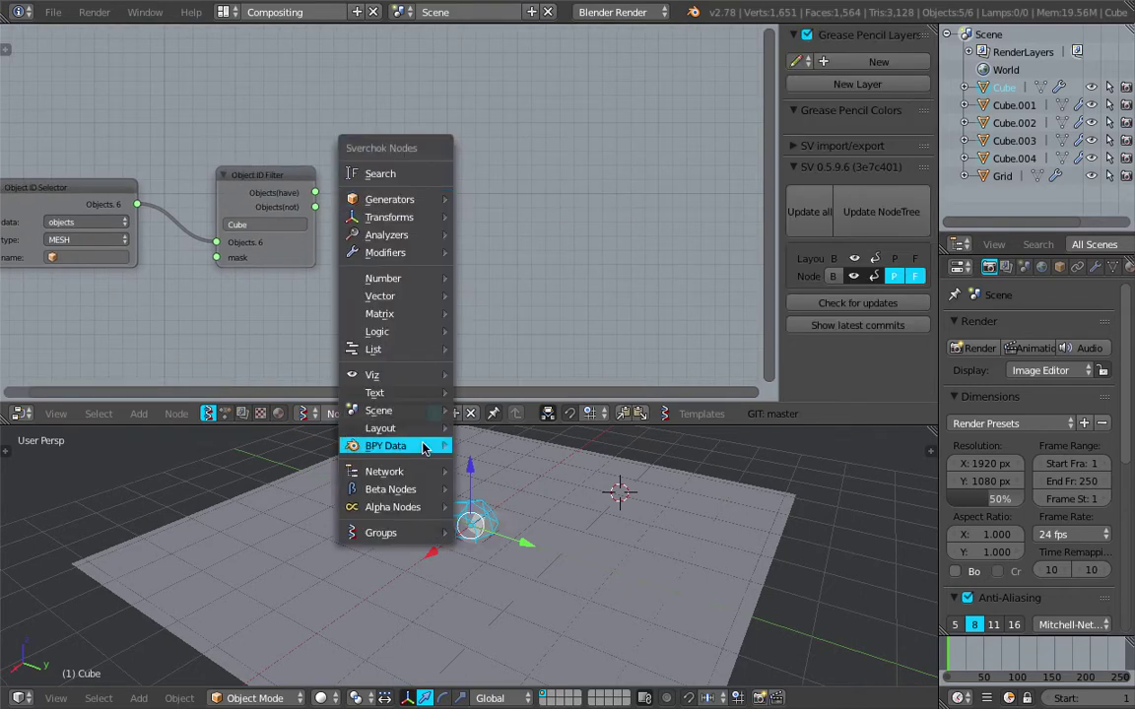
mouse_move(424, 446)
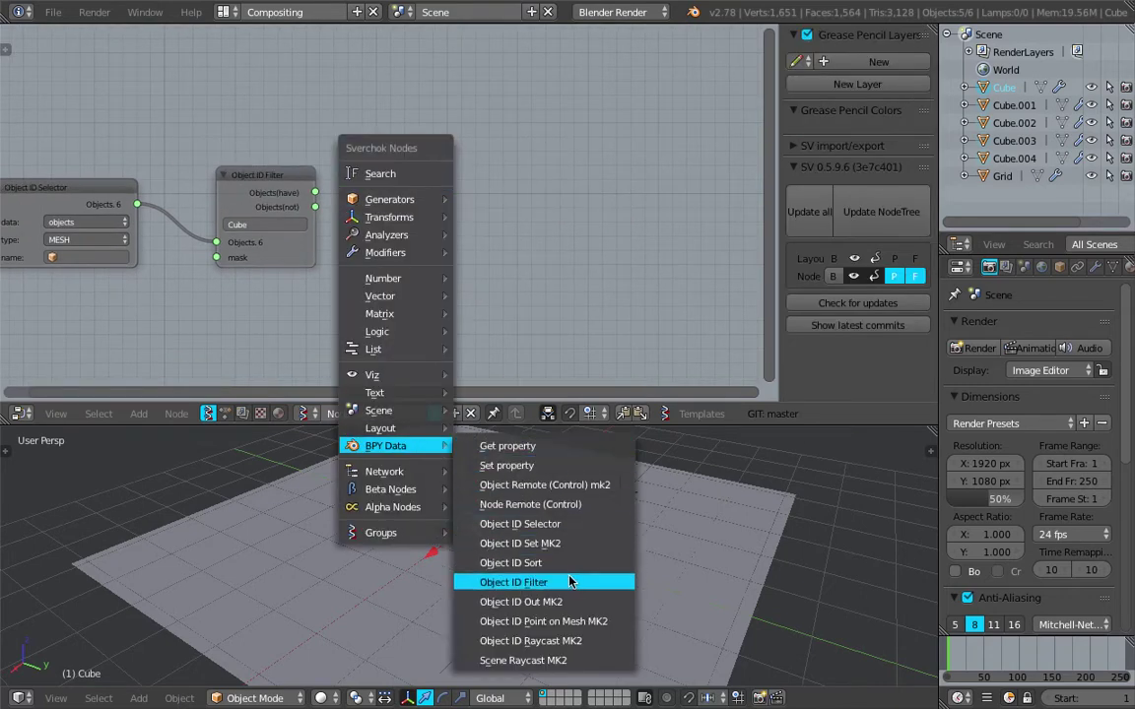
left_click(576, 543)
left_click(379, 118)
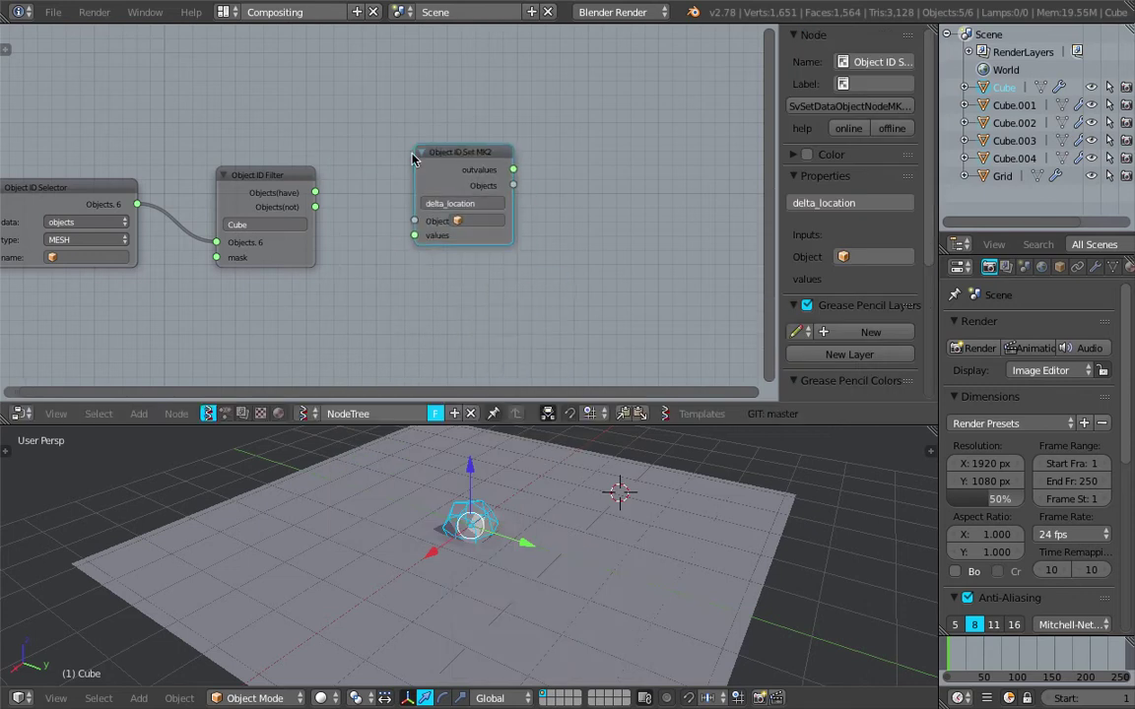
Step: Connect the filter's Objects(have) output to the Object ID Set's Objects input and move the Set node farther from the filter
scroll(364, 182, "up", 1)
left_click_drag(304, 191, 354, 190)
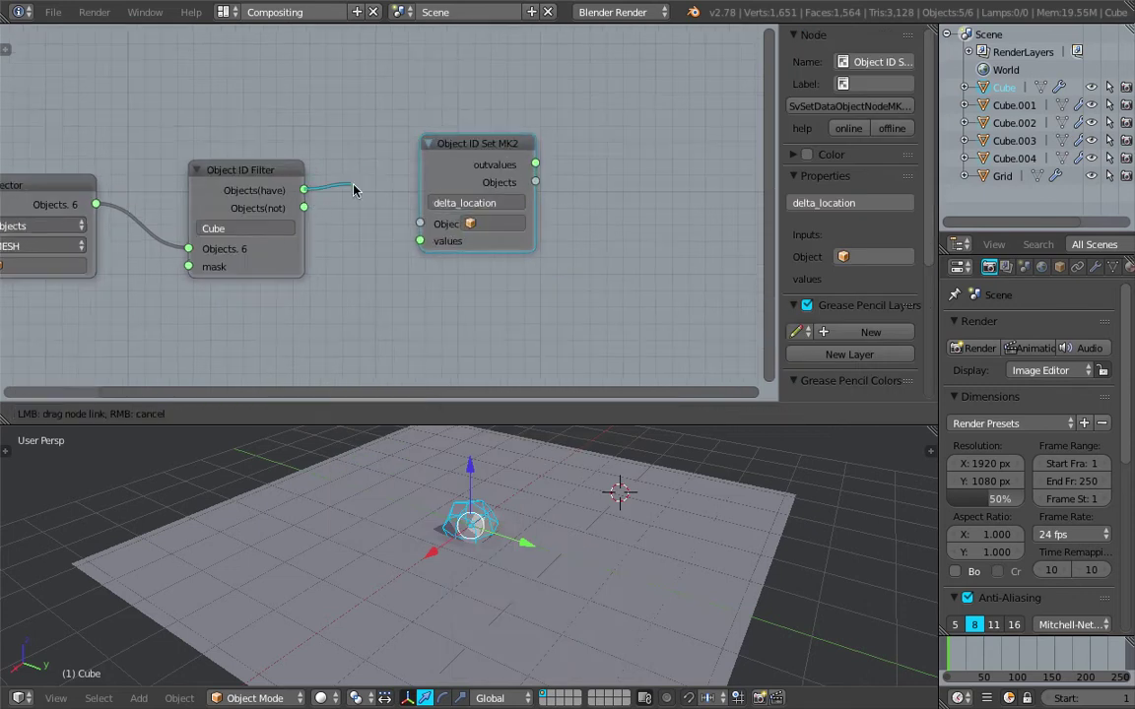
left_click_drag(397, 231, 404, 227)
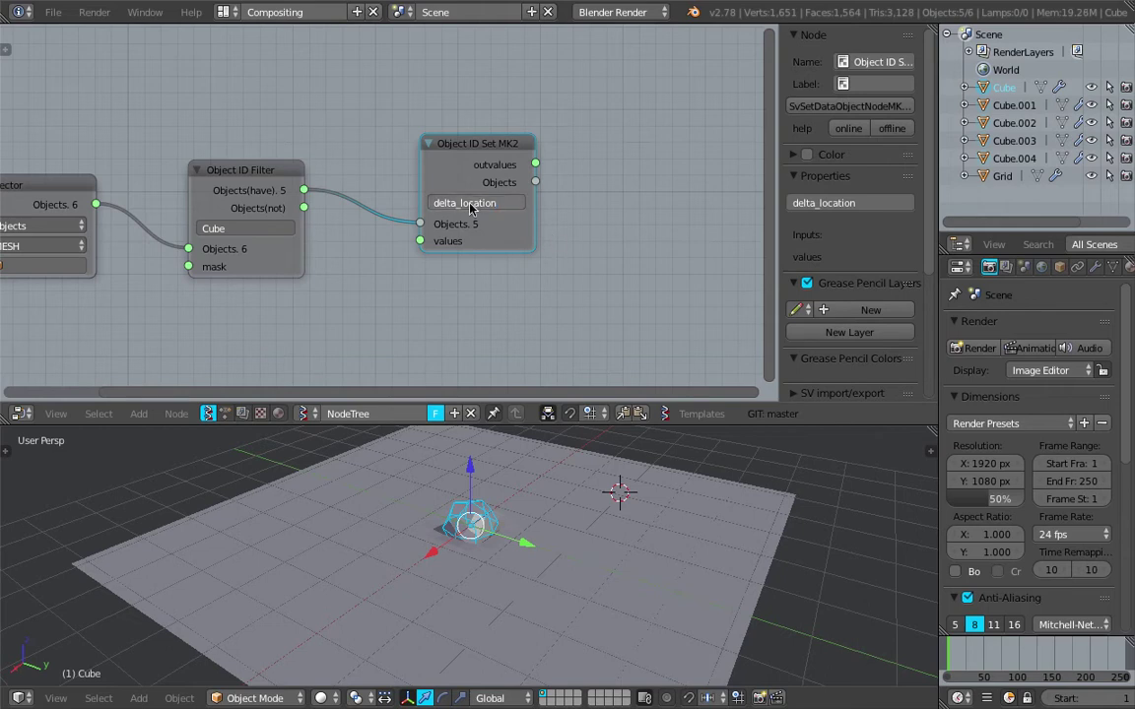
left_click_drag(503, 220, 575, 214)
middle_click_drag(503, 249, 514, 197)
middle_click_drag(531, 530, 500, 509)
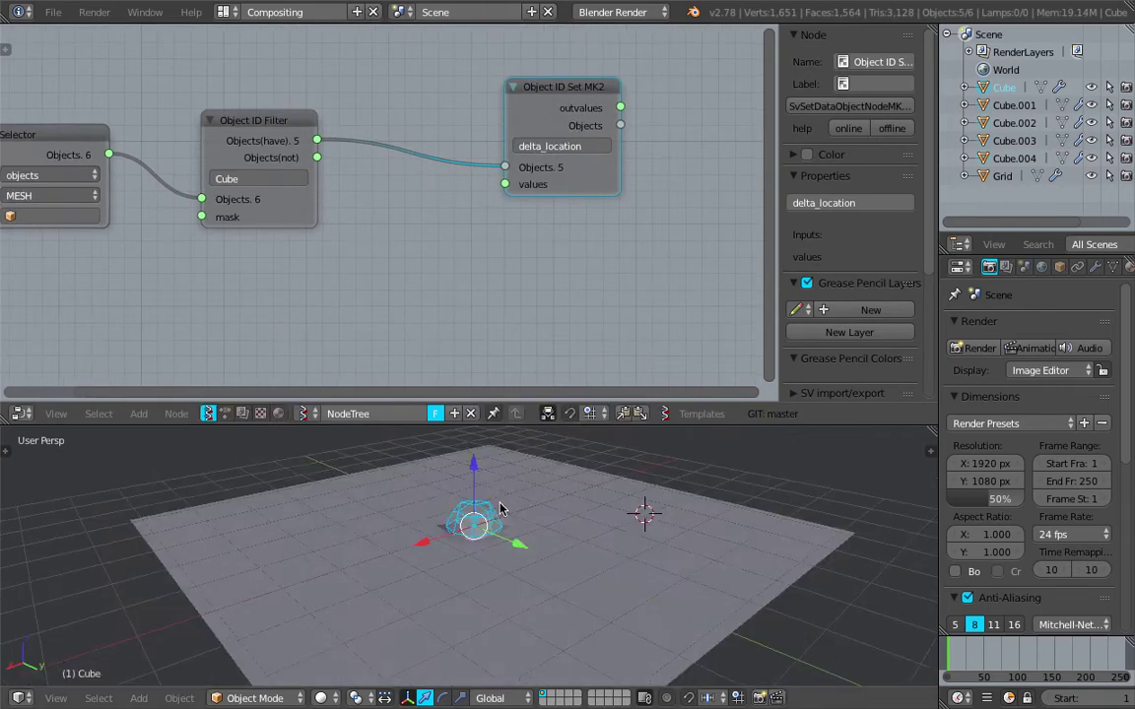
Step: Search for "random v" and add a Random Vector MK2 node below the link between the filter and Set nodes
scroll(413, 235, "down", 1)
key("shift+a")
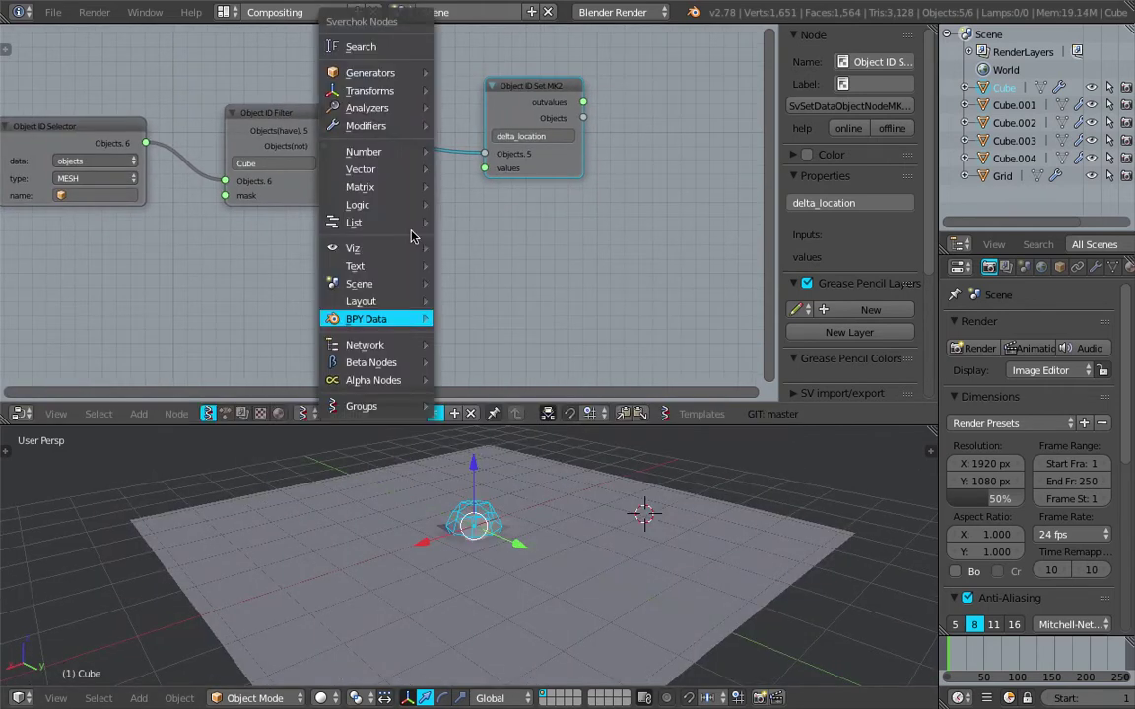
left_click(374, 47)
type("random")
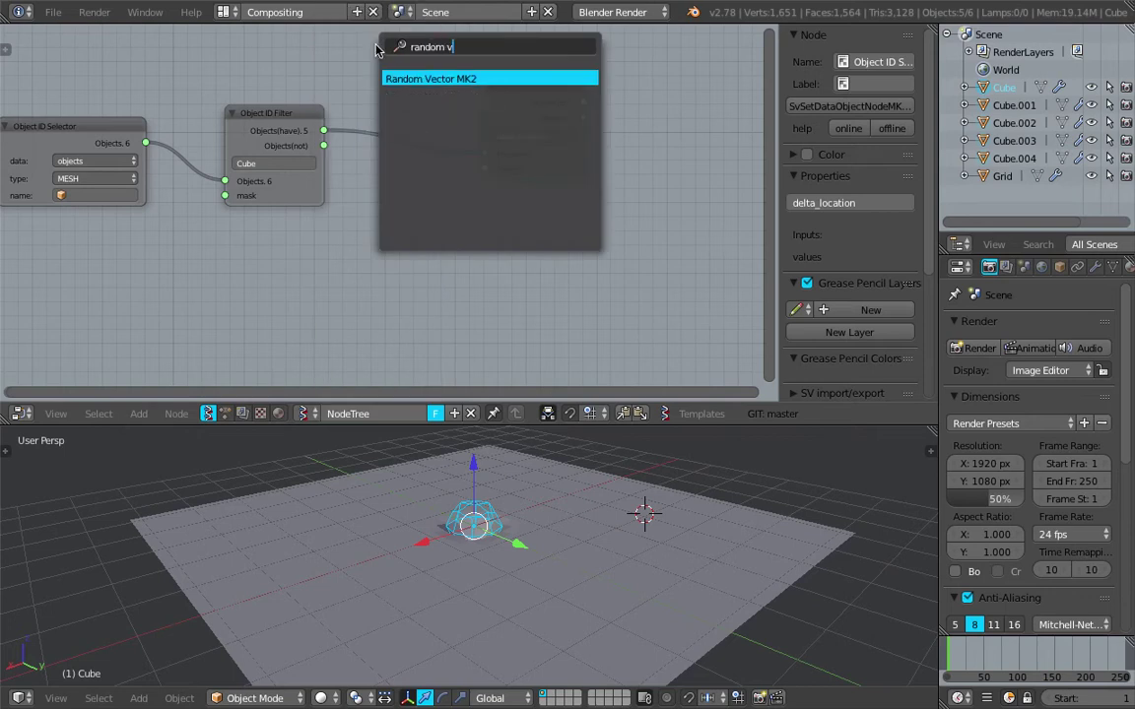
type(" v")
key("Return")
left_click(383, 223)
Step: Connect the Random output to the Object ID Set's values input, and set the Random Vector's count to 5 and scale to about 2.68
left_click_drag(452, 252, 480, 220)
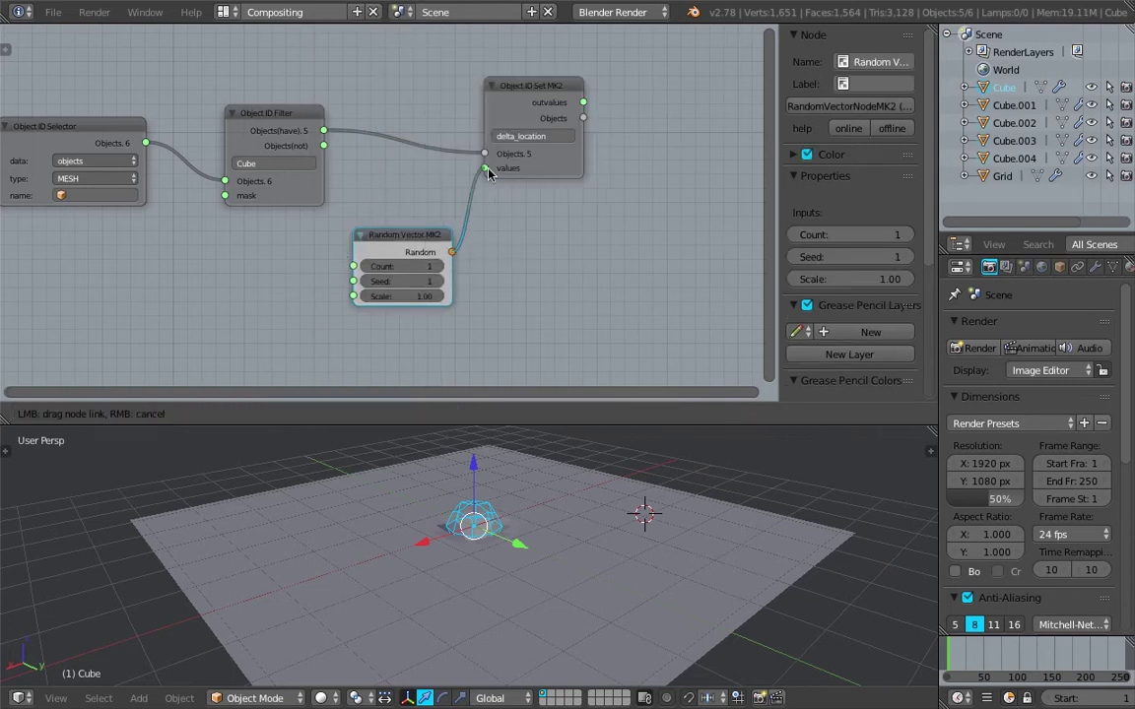
left_click_drag(487, 172, 485, 168)
key("Return")
middle_click_drag(527, 264, 515, 240)
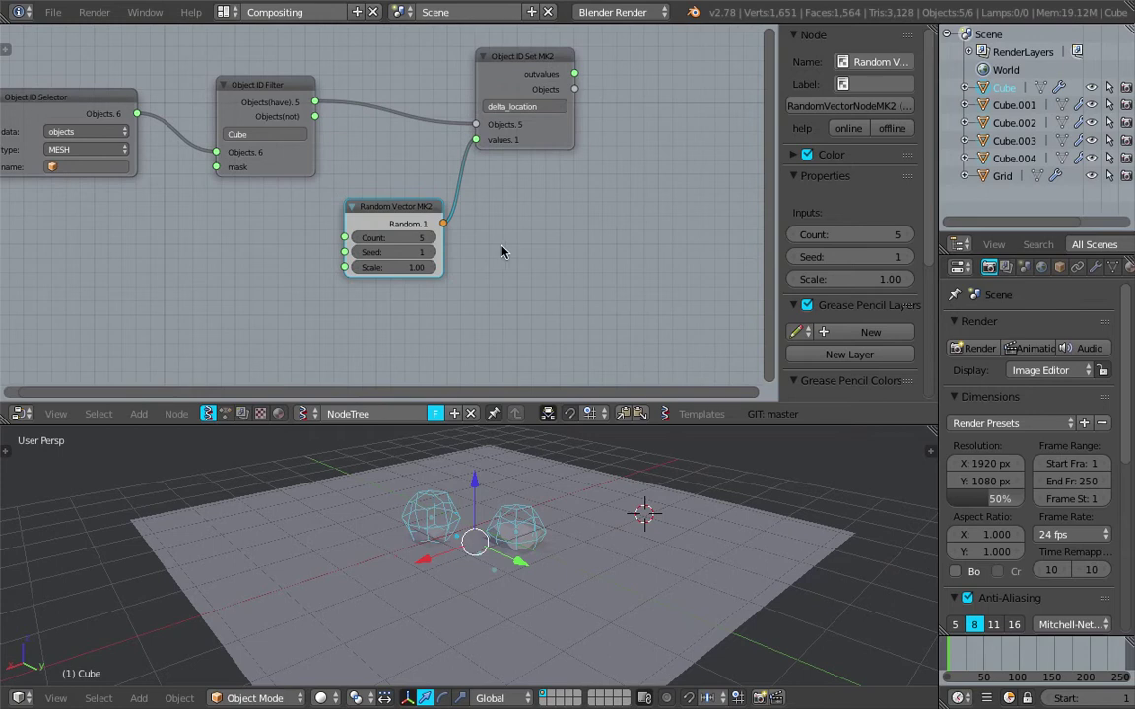
left_click_drag(394, 267, 433, 267)
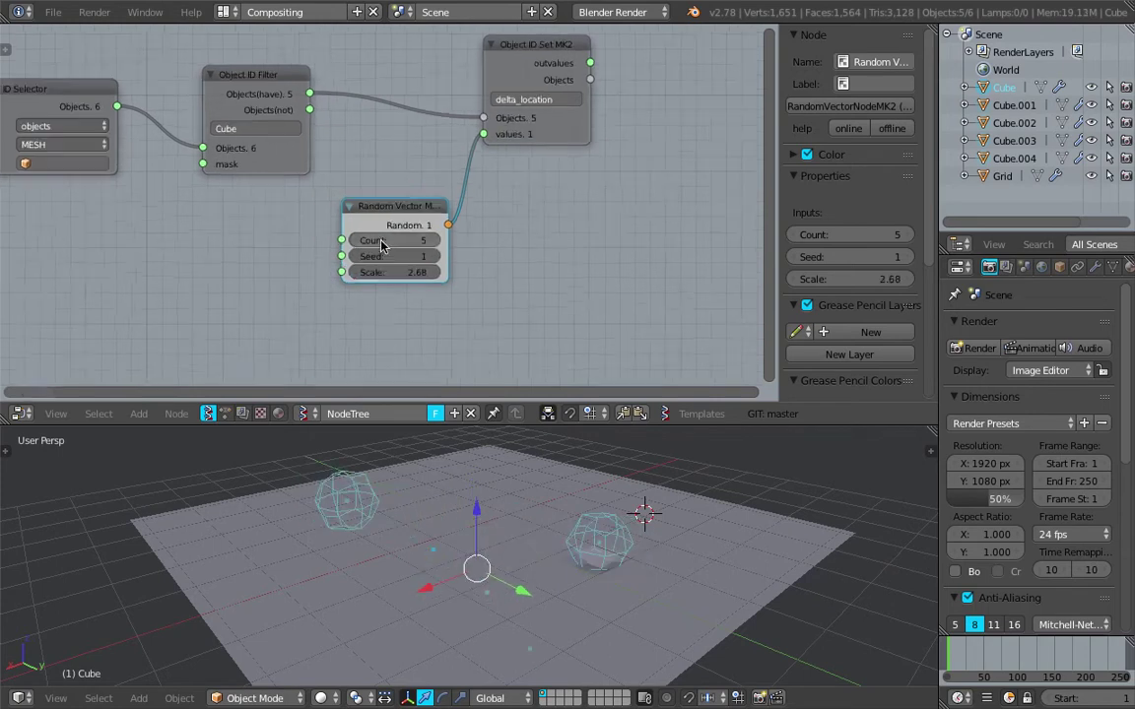
Step: Try other seeds on the Random Vector MK2 node, setting it to 145 to redistribute the cubes
scroll(433, 248, "up", 2)
left_click_drag(406, 225, 434, 239)
scroll(505, 498, "down", 2)
middle_click_drag(504, 511, 572, 481)
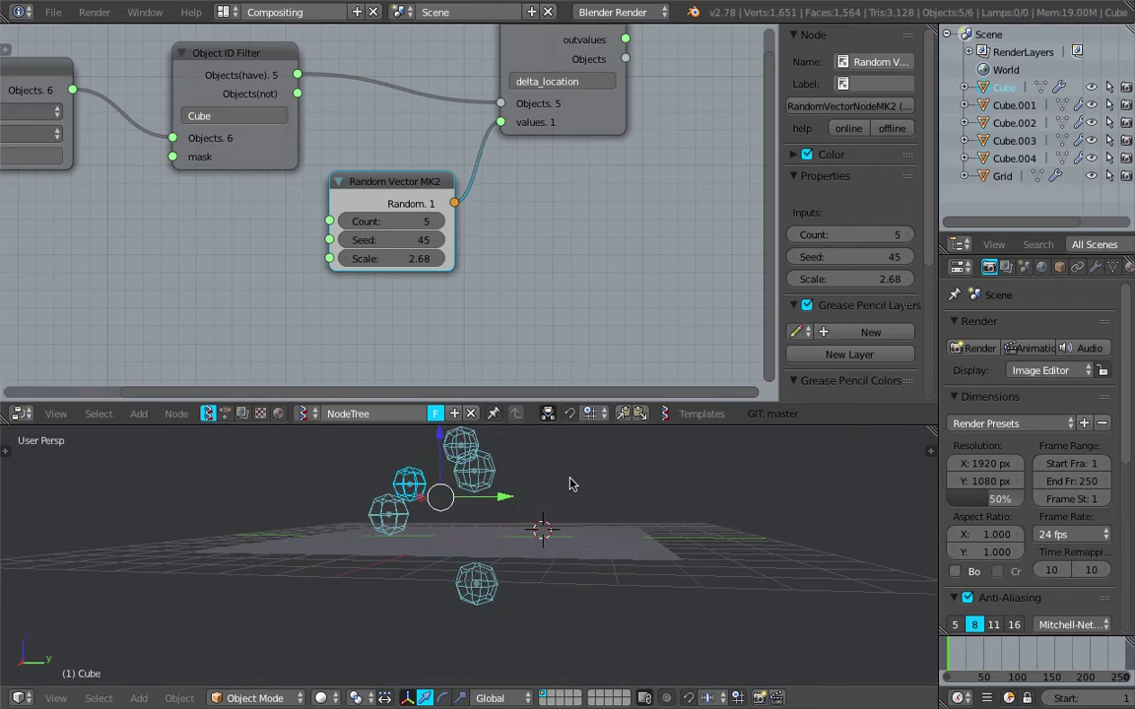
left_click_drag(394, 240, 453, 240)
middle_click_drag(638, 532, 288, 546)
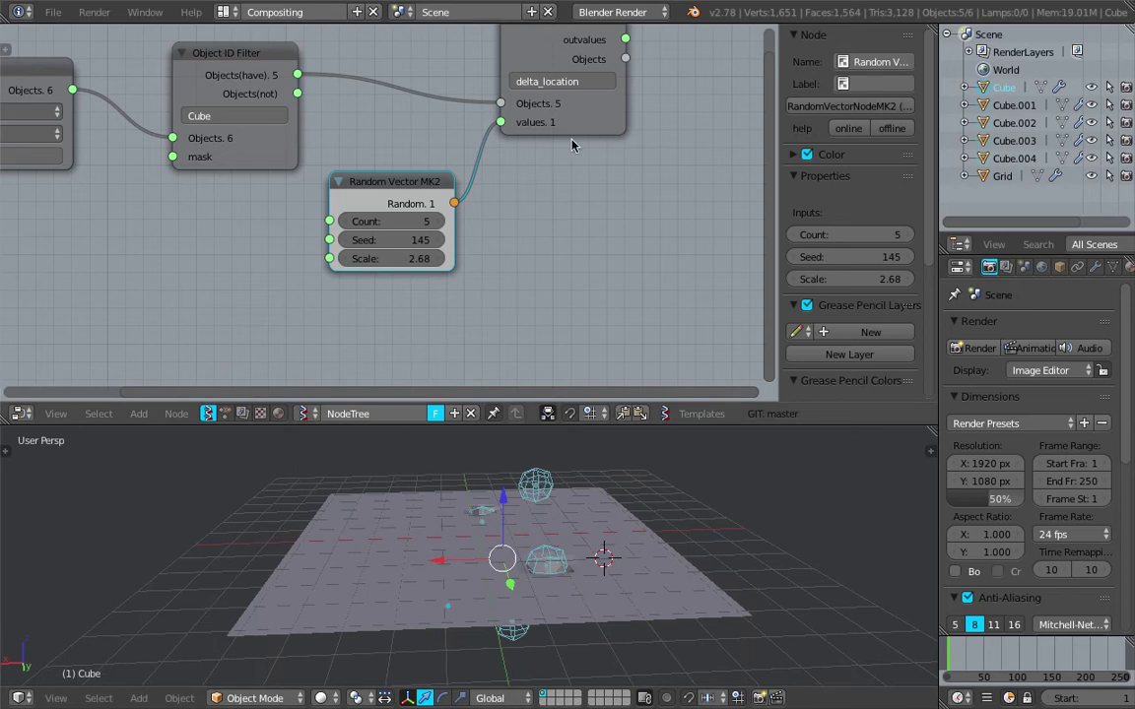
Step: Move the Object ID Set node farther away and insert a Vector Rewire node on the link between it and Random Vector
left_click_drag(572, 133, 665, 139)
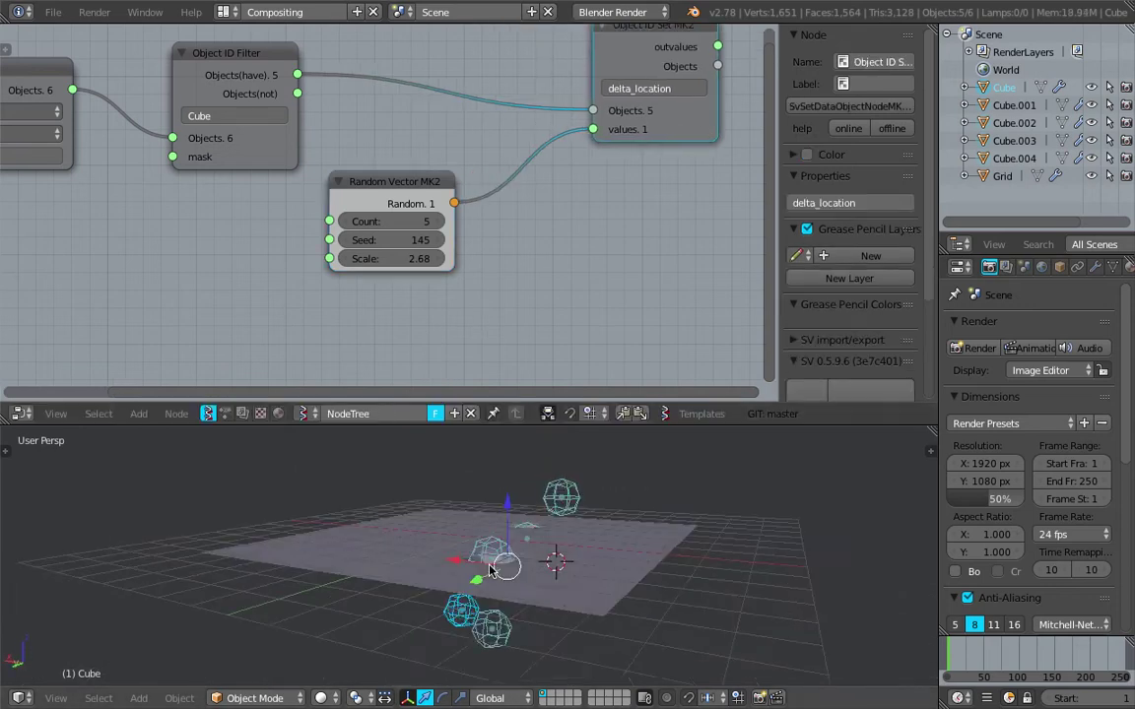
middle_click_drag(514, 309, 411, 356)
key("shift+a")
left_click(477, 241)
type("re")
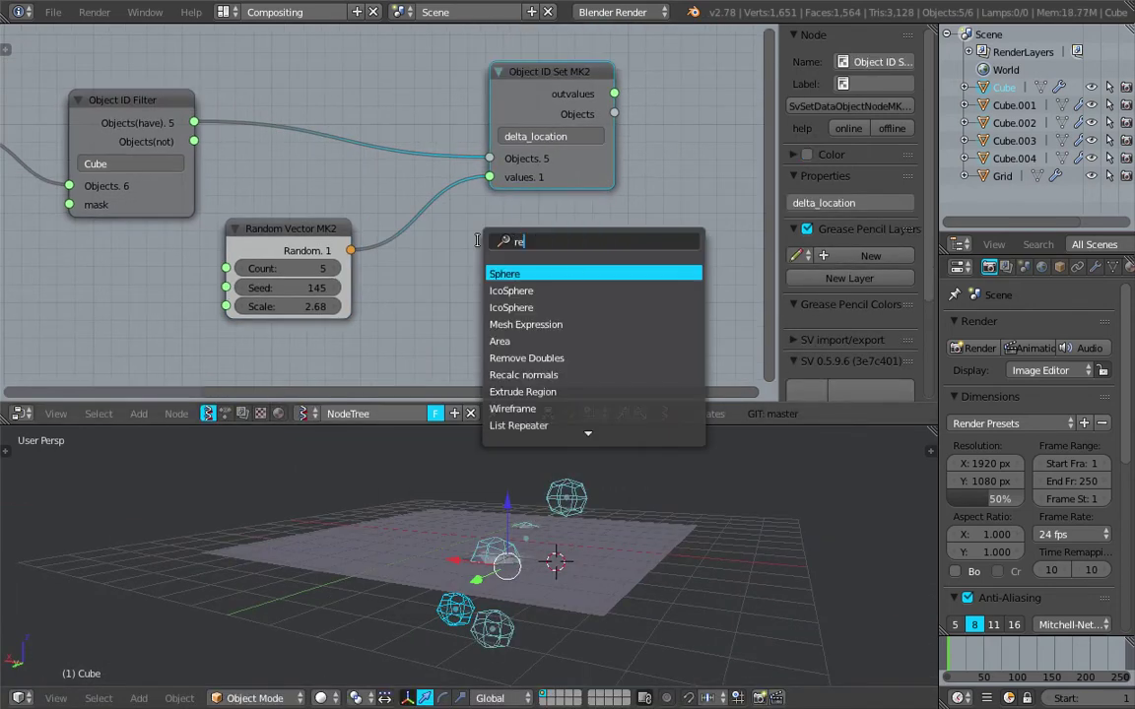
type("w")
key("Return")
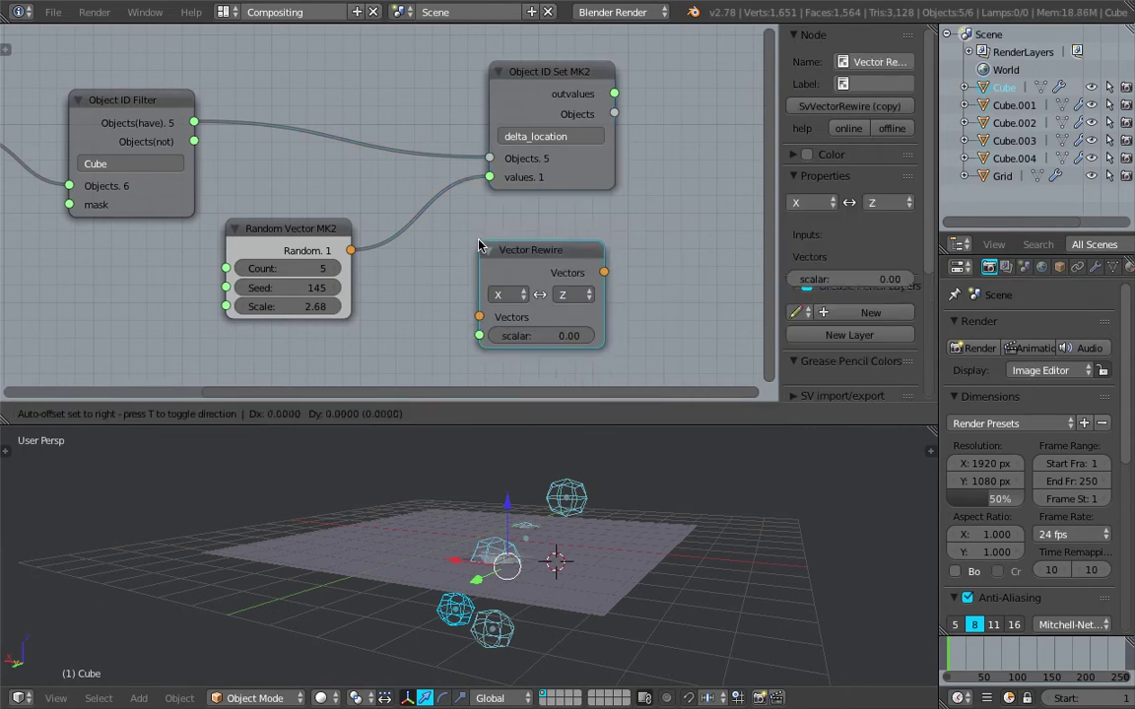
left_click(489, 224)
Step: Set the Vector Rewire to map Scalar to Z and adjust its scalar to about 2.07
left_click(449, 238)
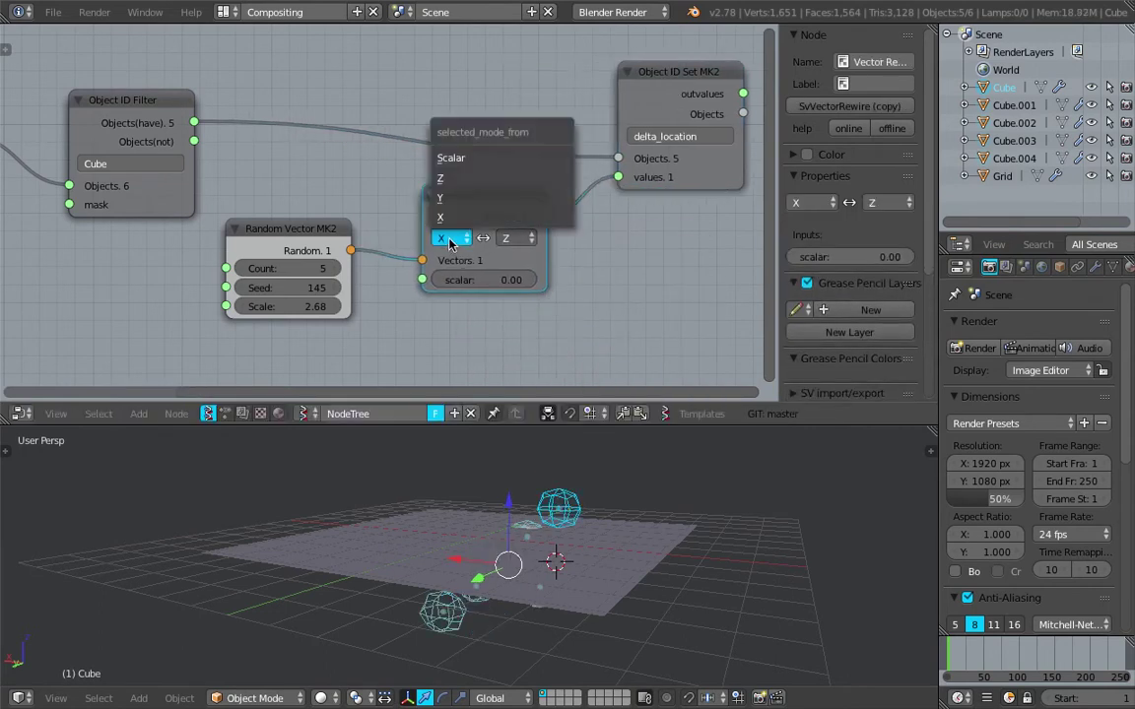
left_click(461, 160)
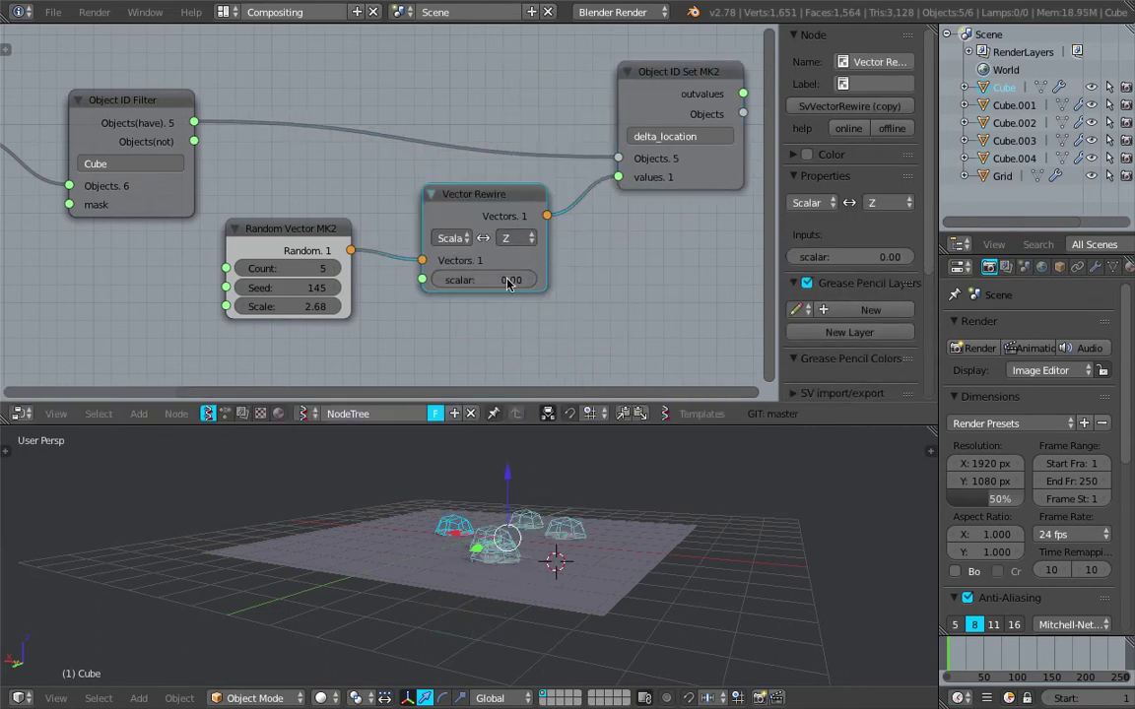
left_click_drag(508, 284, 621, 286)
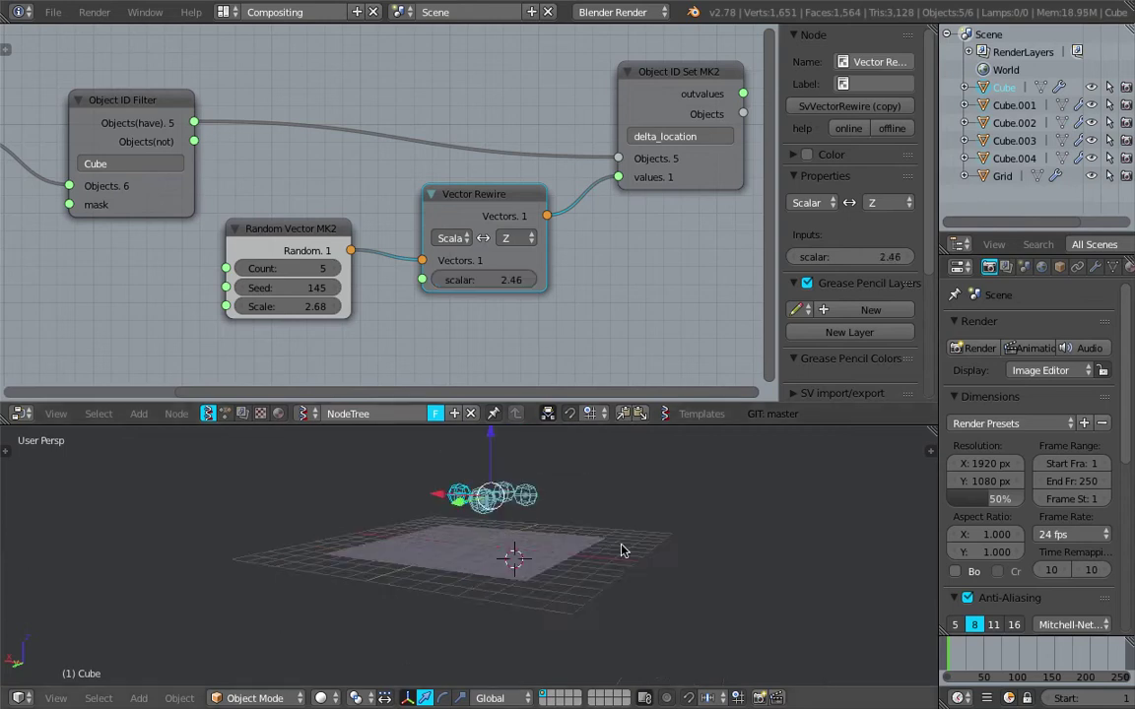
middle_click_drag(620, 550, 577, 532)
left_click_drag(498, 280, 540, 281)
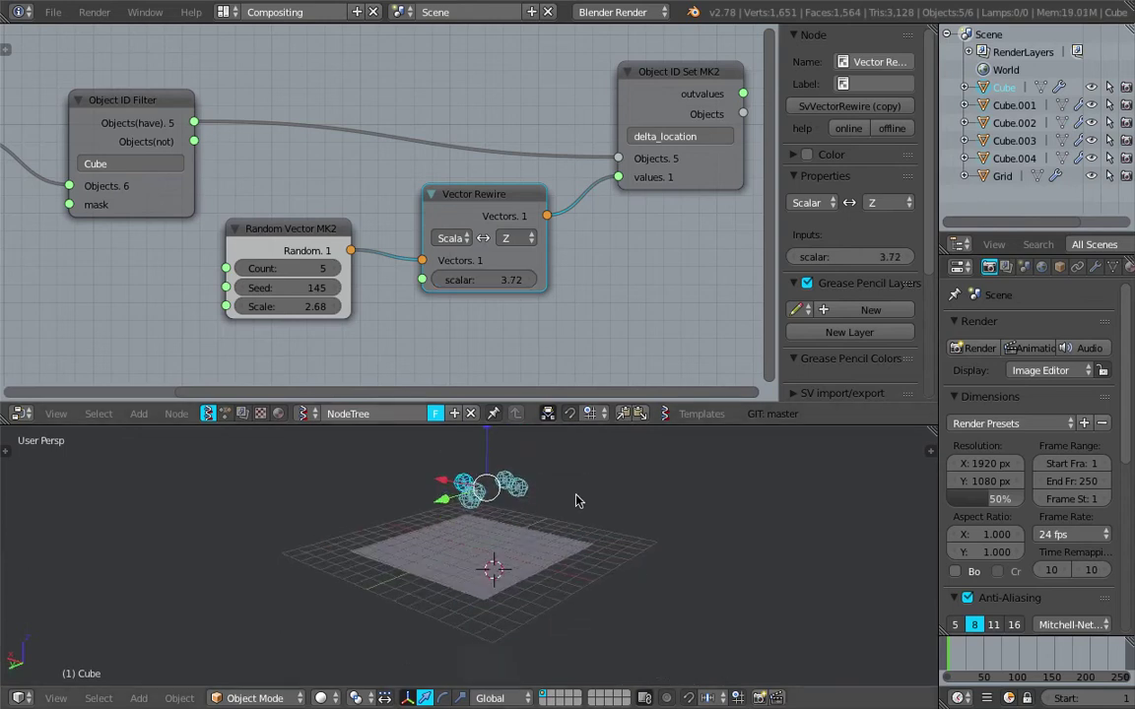
middle_click_drag(577, 501, 458, 433)
scroll(494, 567, "up", 2)
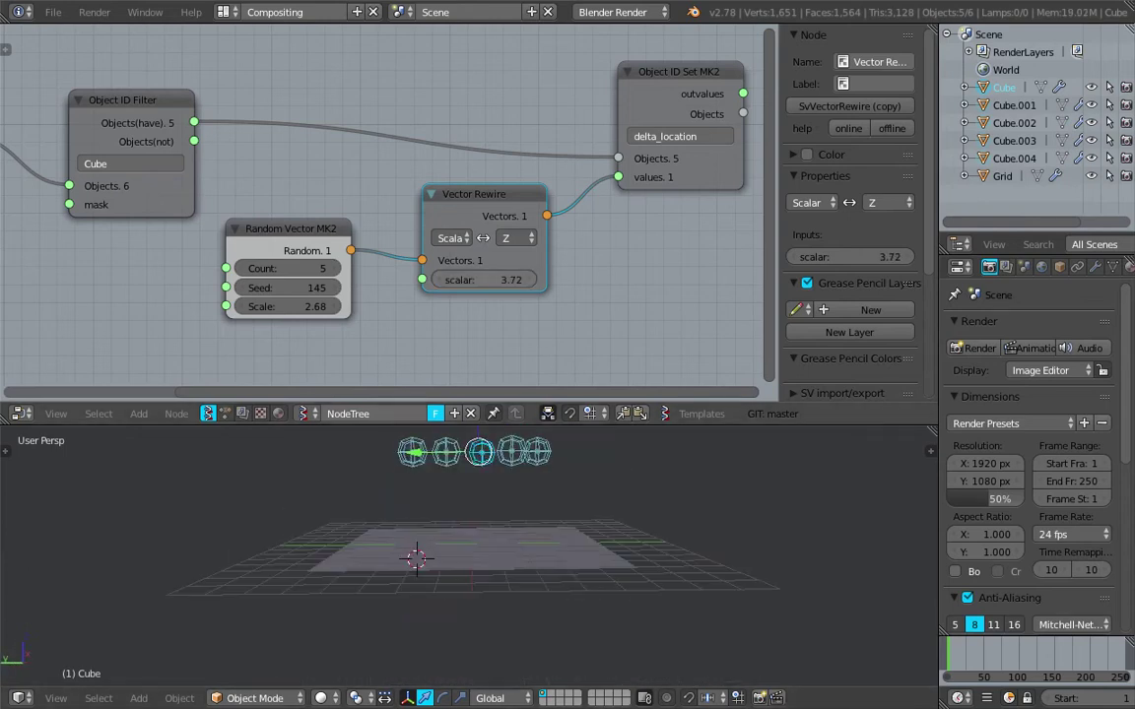
left_click_drag(498, 279, 423, 280)
middle_click_drag(571, 494, 626, 540)
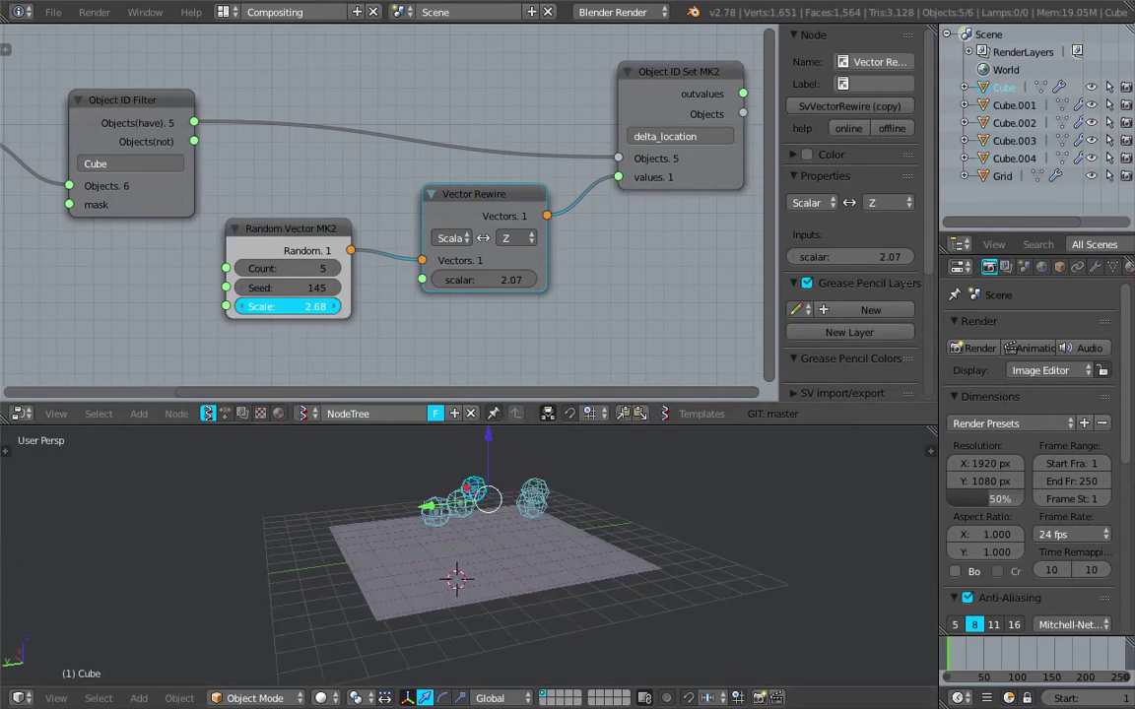
Step: Set the Random Vector's scale to about 4.09 and its seed to 228
left_click_drag(286, 306, 325, 306)
middle_click_drag(413, 469, 493, 522)
left_click_drag(288, 287, 318, 287)
middle_click_drag(638, 573, 528, 552)
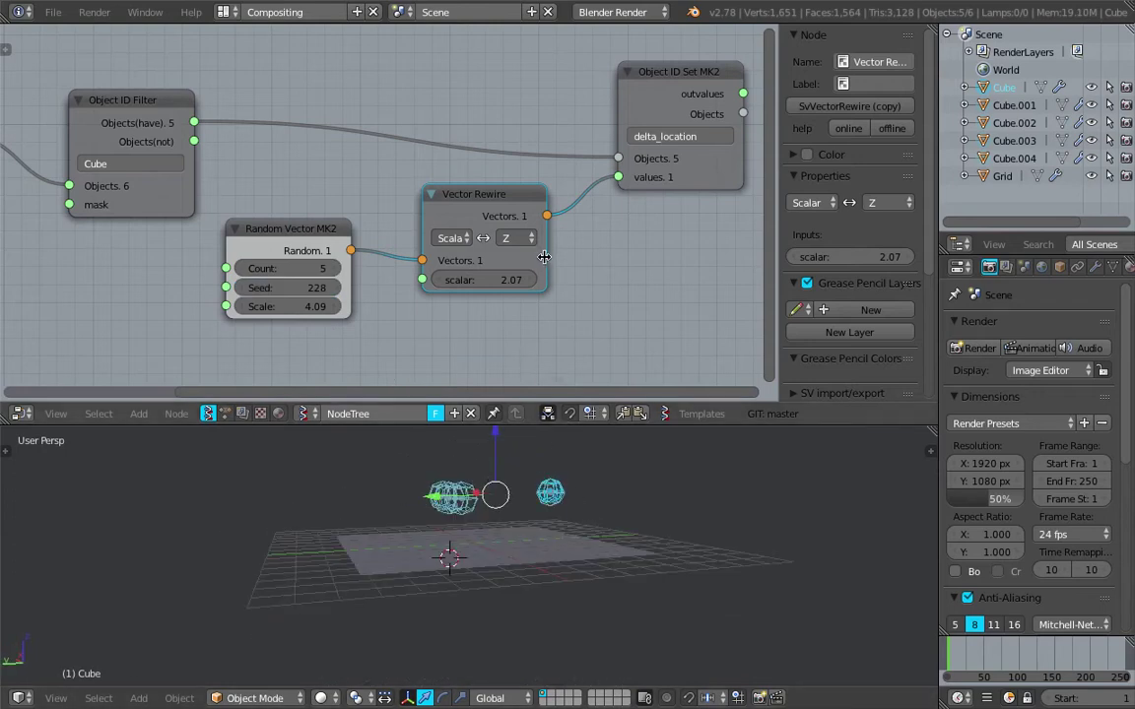
Step: Widen the Vector Rewire node and set its scalar to 1.50
left_click_drag(543, 257, 585, 258)
left_click_drag(503, 280, 482, 280)
middle_click_drag(572, 492, 603, 573)
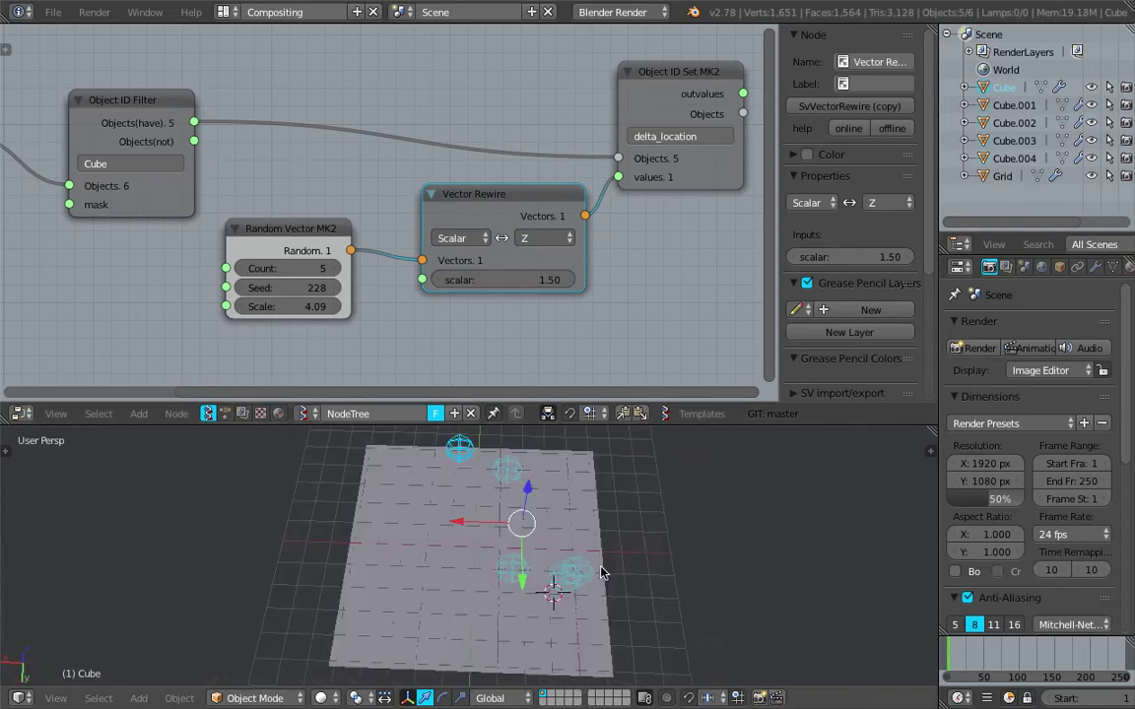
Step: Save over water_puddle_002.blend
middle_click_drag(697, 577, 651, 524)
middle_click_drag(658, 286, 461, 271)
key("ctrl+s")
left_click(461, 270)
scroll(480, 314, "down", 2)
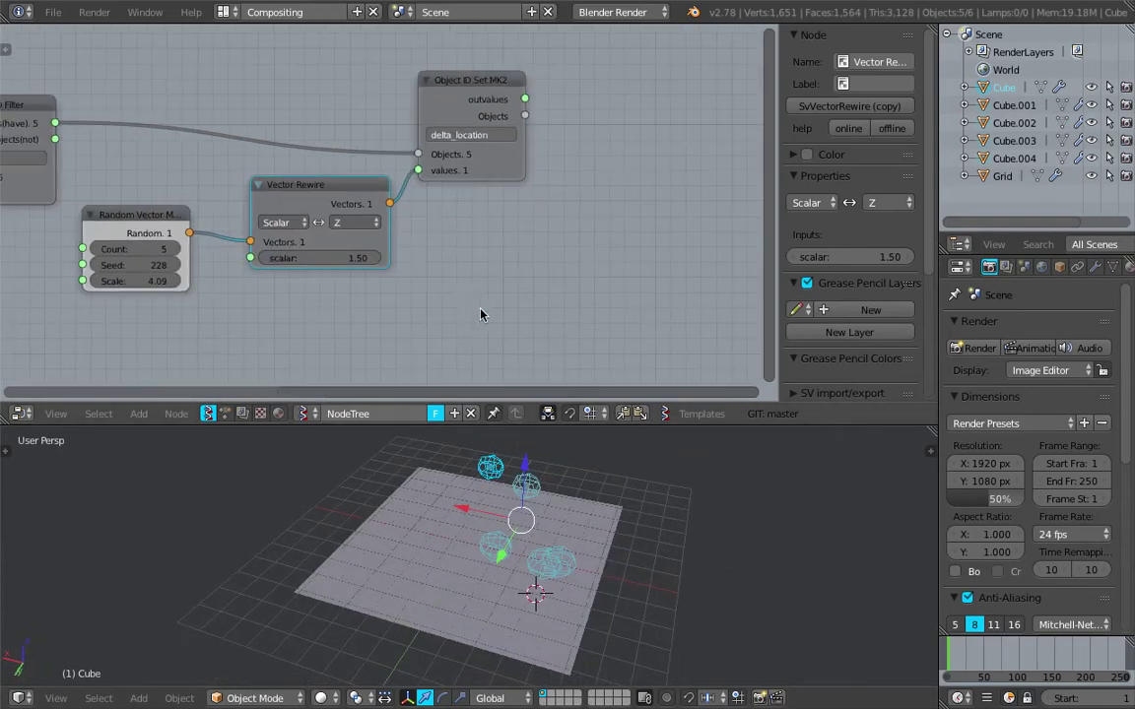
middle_click_drag(573, 544, 522, 587)
key("ctrl+s")
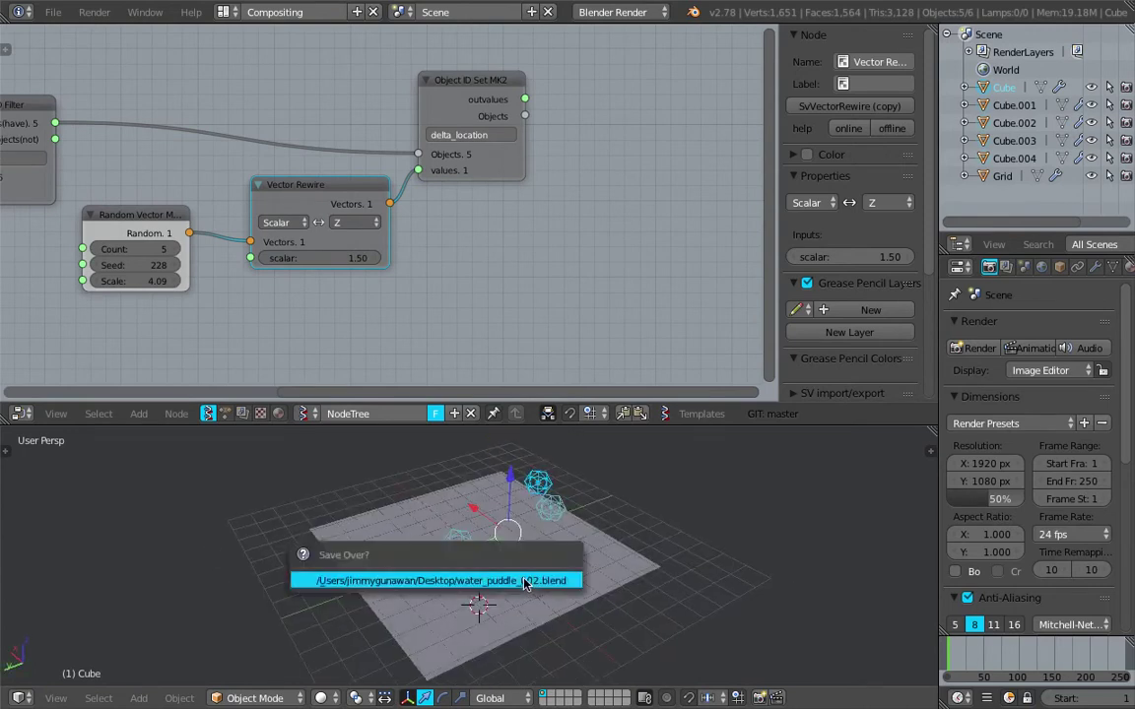
Step: Duplicate the Object ID Set MK2 node beside the original and set the copy's property to location
middle_click_drag(532, 251, 404, 300)
middle_click_drag(361, 188, 457, 160)
middle_click_drag(564, 177, 532, 200)
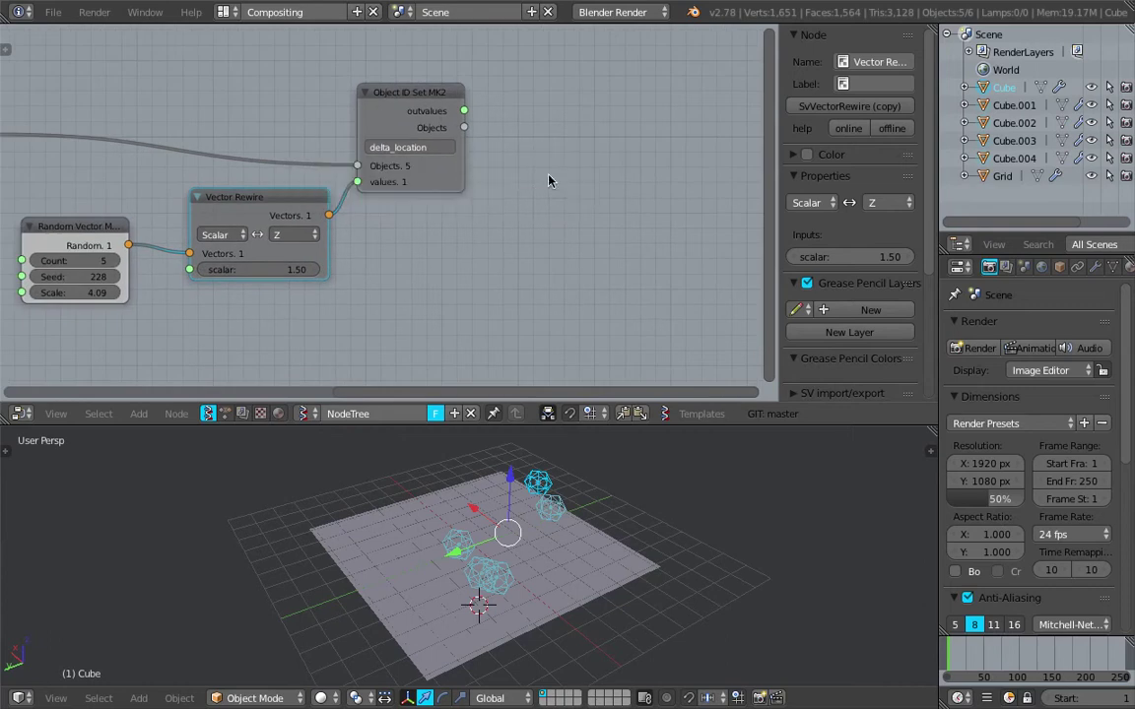
key("space")
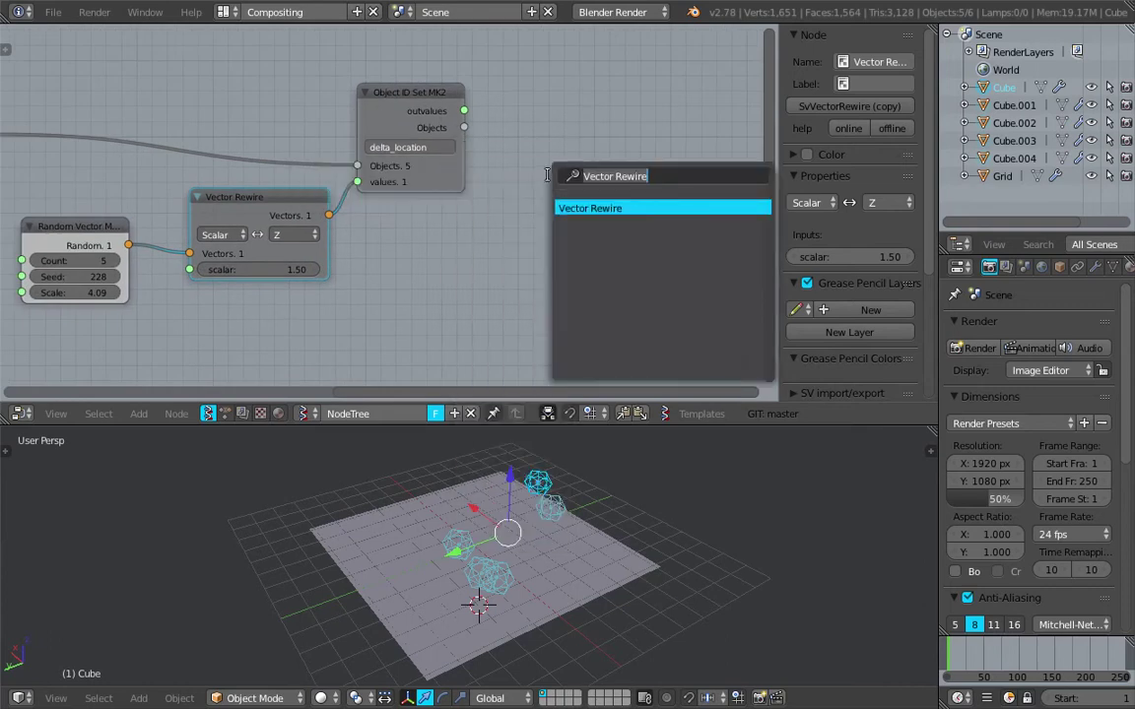
middle_click_drag(384, 103, 309, 197)
scroll(310, 196, "up", 2)
right_click(347, 182)
key("shift+d")
left_click(580, 201)
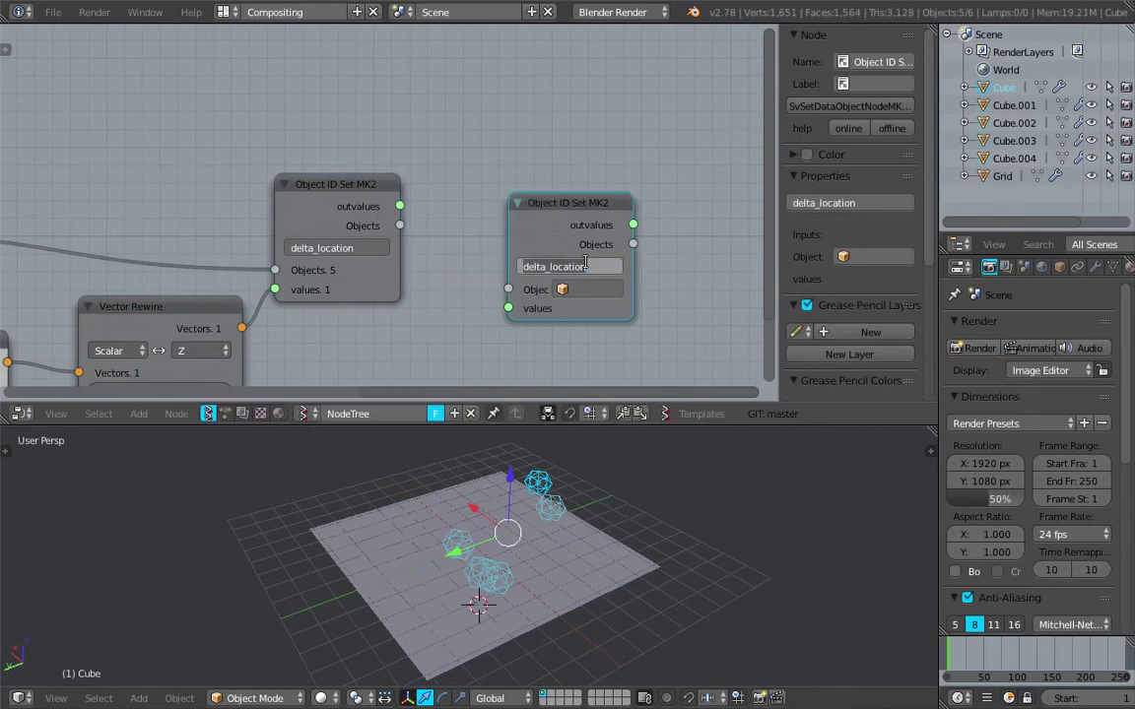
type("n")
key("Return")
Step: Connect the delta_location node's Objects output to the location node's Objects input and move the location node closer
scroll(369, 181, "up", 3)
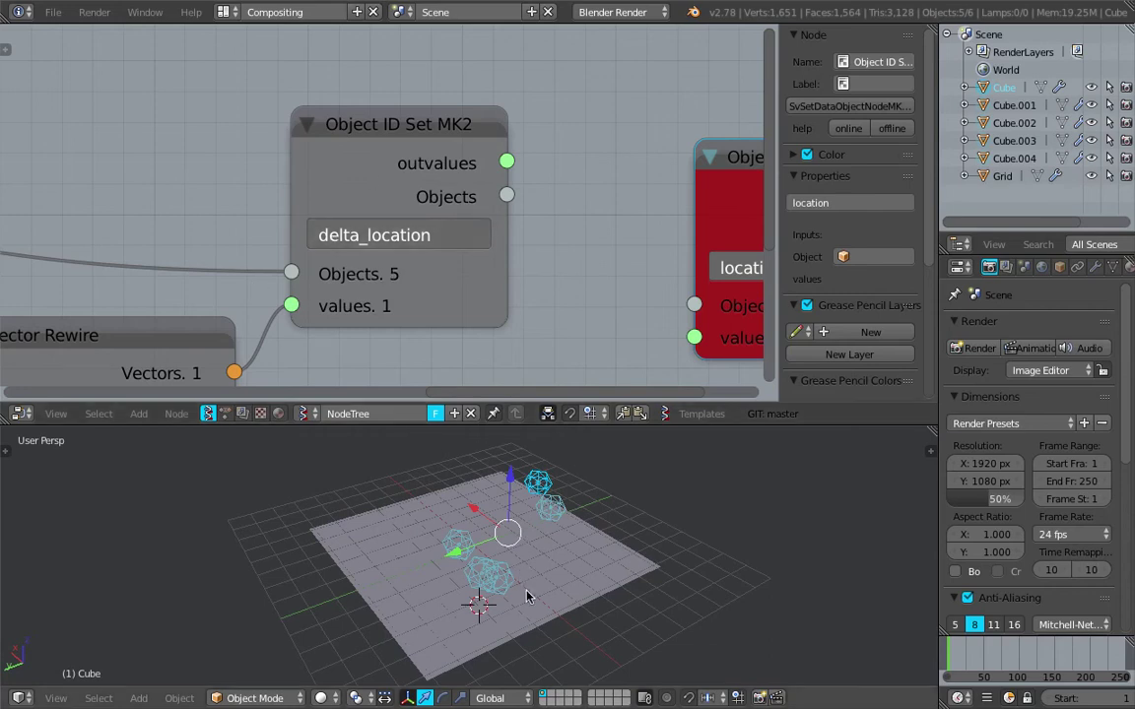
middle_click_drag(527, 593, 572, 555)
middle_click_drag(535, 322, 371, 323)
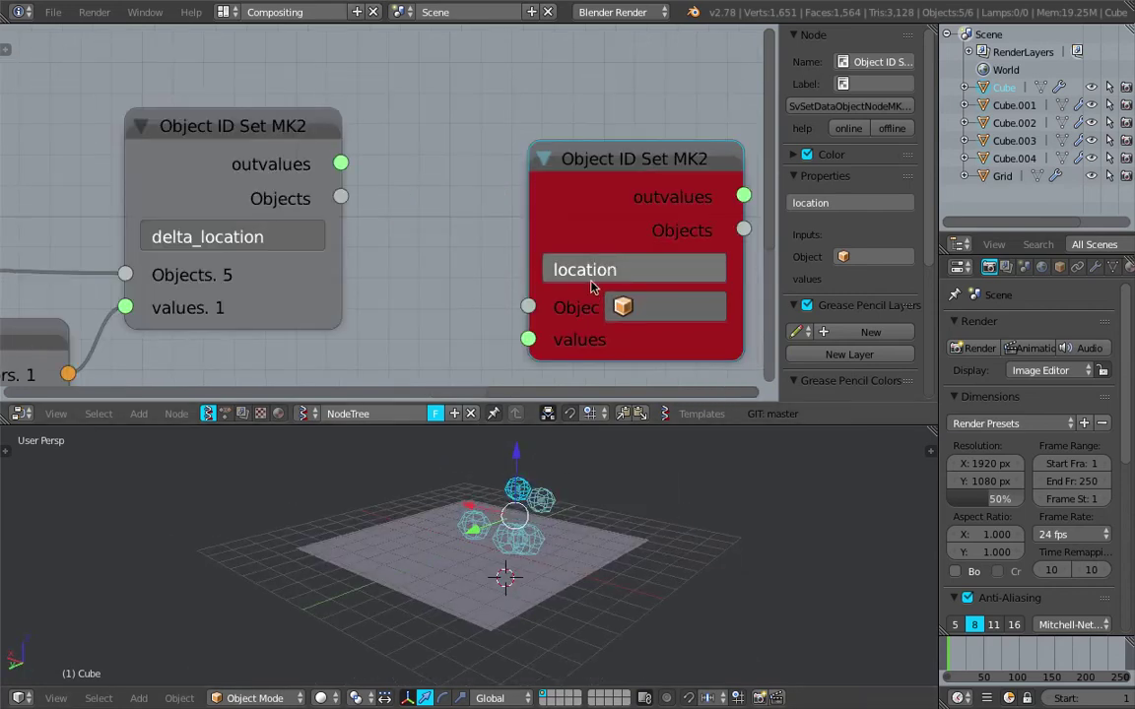
scroll(651, 288, "down", 1)
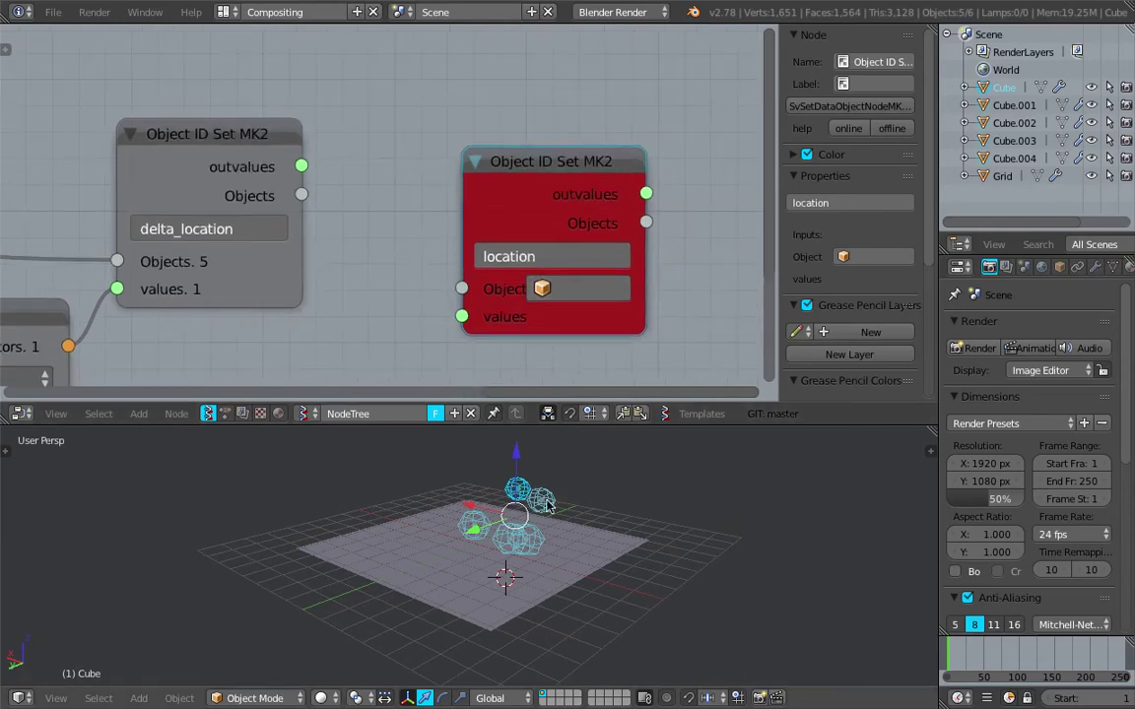
left_click_drag(301, 195, 459, 289)
left_click_drag(501, 195, 458, 166)
scroll(461, 178, "down", 1)
middle_click_drag(468, 199, 502, 123)
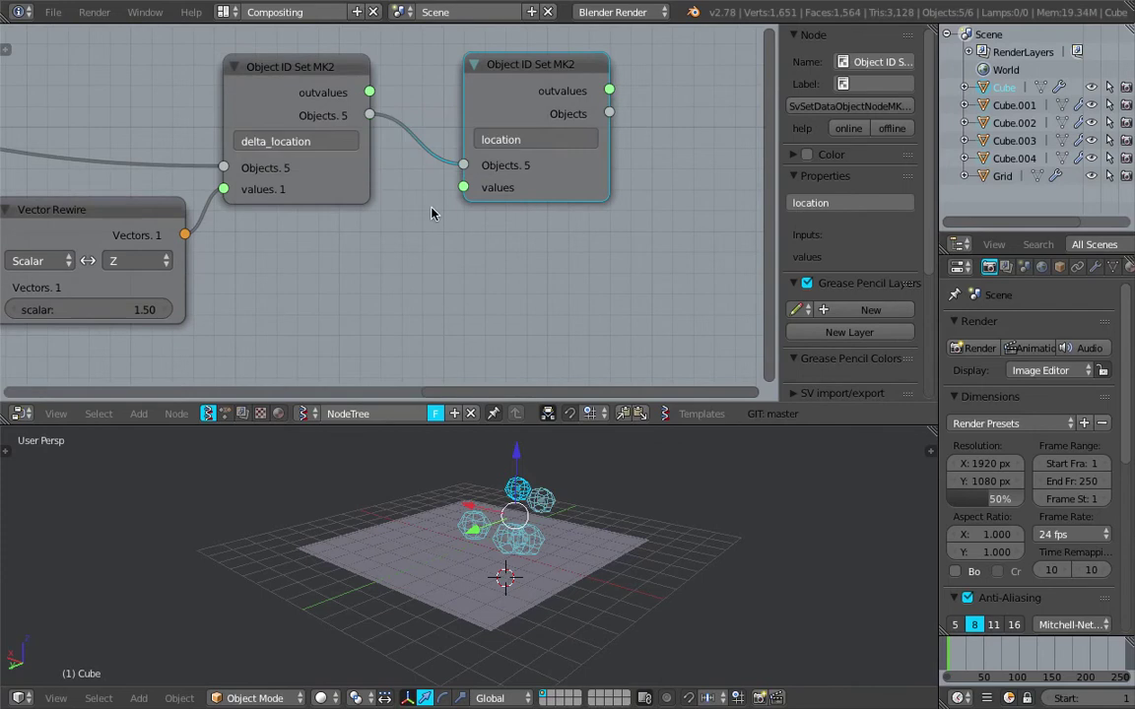
Step: Add a Vector in node below the two Set nodes and connect its Vectors output to the location node's values input
middle_click_drag(385, 247, 407, 238)
key("shift+a")
left_click(407, 238)
type("vec")
key("Down")
key("Return")
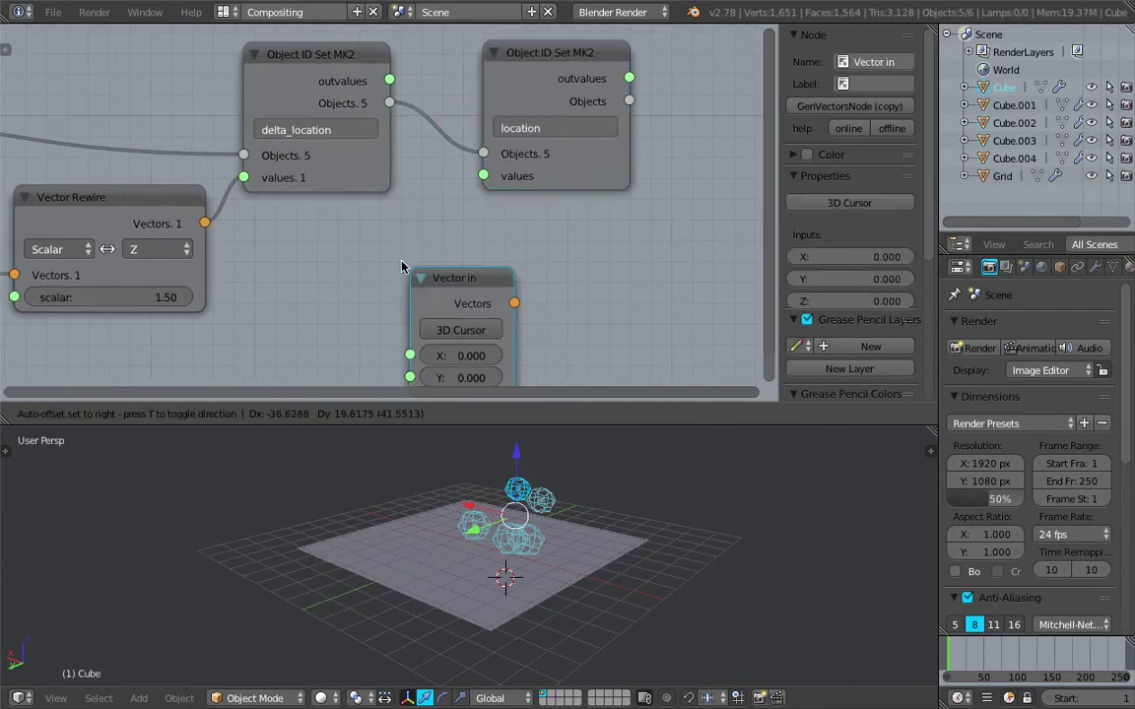
left_click_drag(482, 287, 487, 177)
left_click_drag(435, 268, 412, 248)
Step: Save the current changes over water_puddle_002.blend
middle_click_drag(403, 254, 414, 207)
key("ctrl+s")
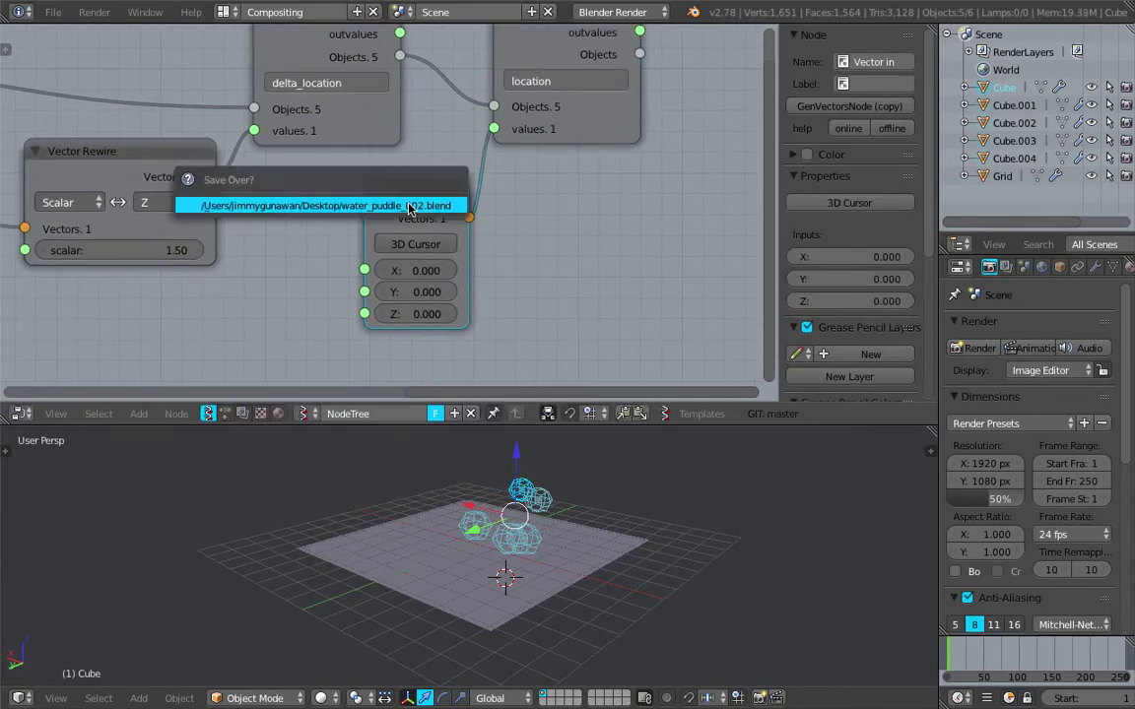
left_click(414, 208)
Step: Set the Vector in node's Z to -0.180 and move it and the location node farther from the delta_location node
left_click_drag(416, 314, 396, 314)
middle_click_drag(502, 476, 500, 591)
scroll(404, 187, "down", 2)
left_click_drag(565, 131, 658, 123)
left_click_drag(448, 199, 501, 191)
scroll(463, 213, "down", 1)
middle_click_drag(463, 212, 473, 176)
middle_click_drag(592, 540, 590, 511)
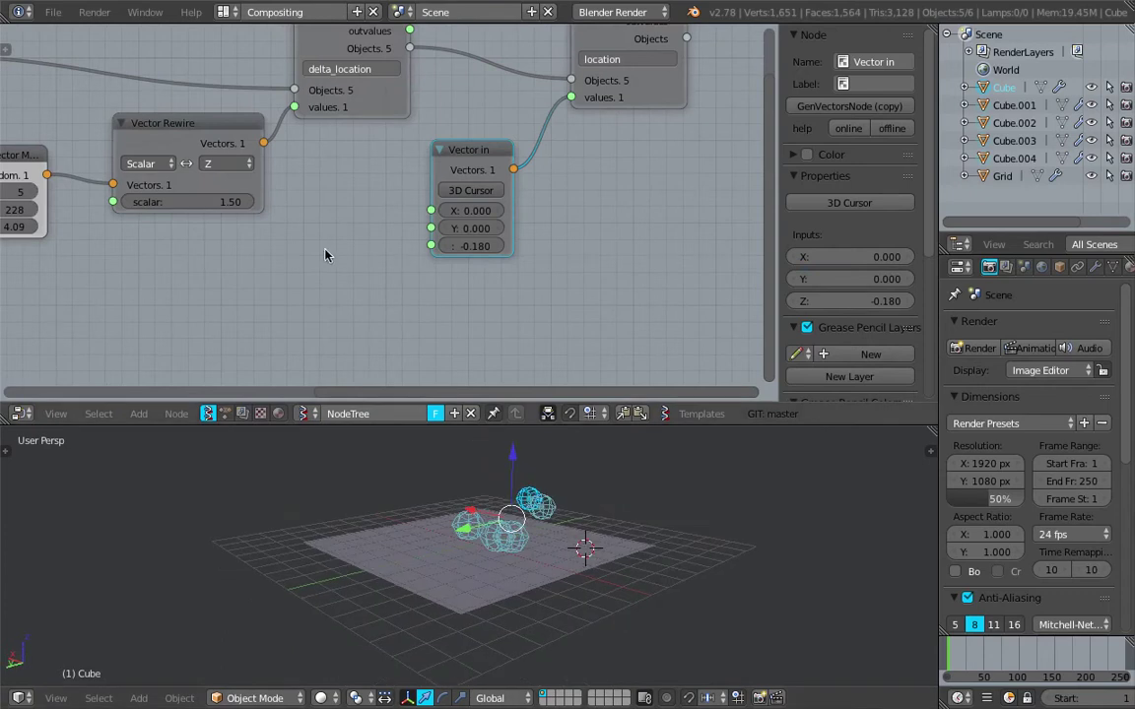
Step: Search for "fram" and add a Frame info node below the Vector Rewire node
key("shift+a")
left_click(319, 248)
type("fram")
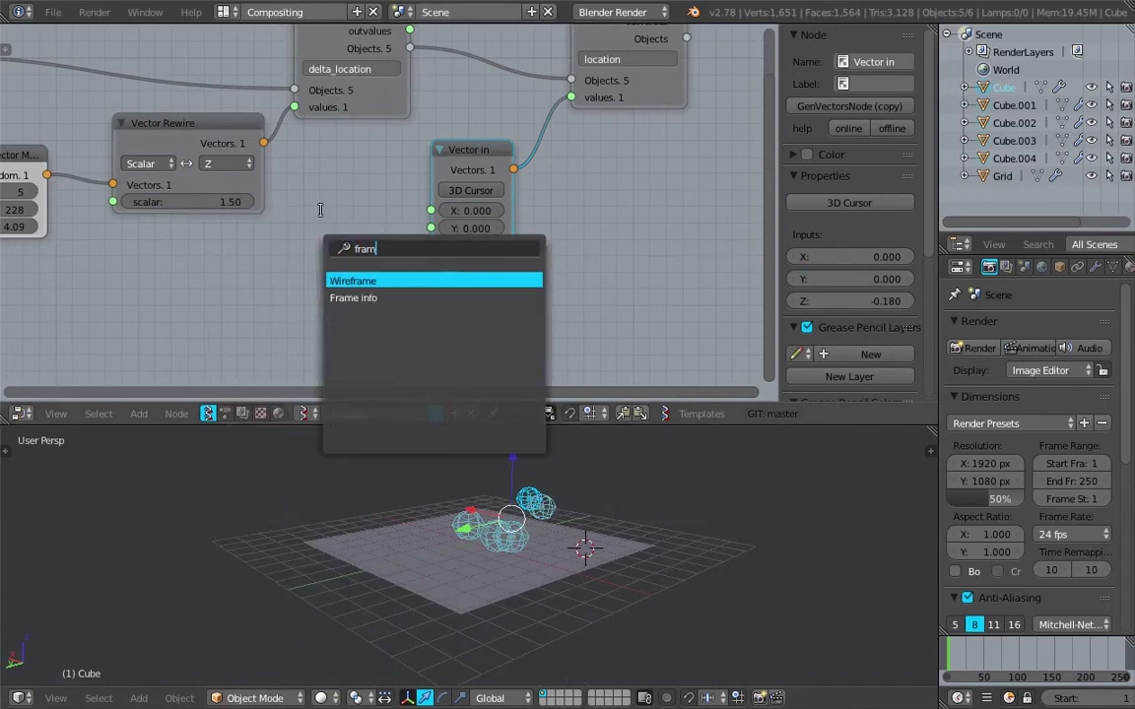
key("Down")
key("Return")
left_click(125, 252)
Step: Search for "math" and add a Math node with the Sine function between Frame info and Vector in
key("shift+a")
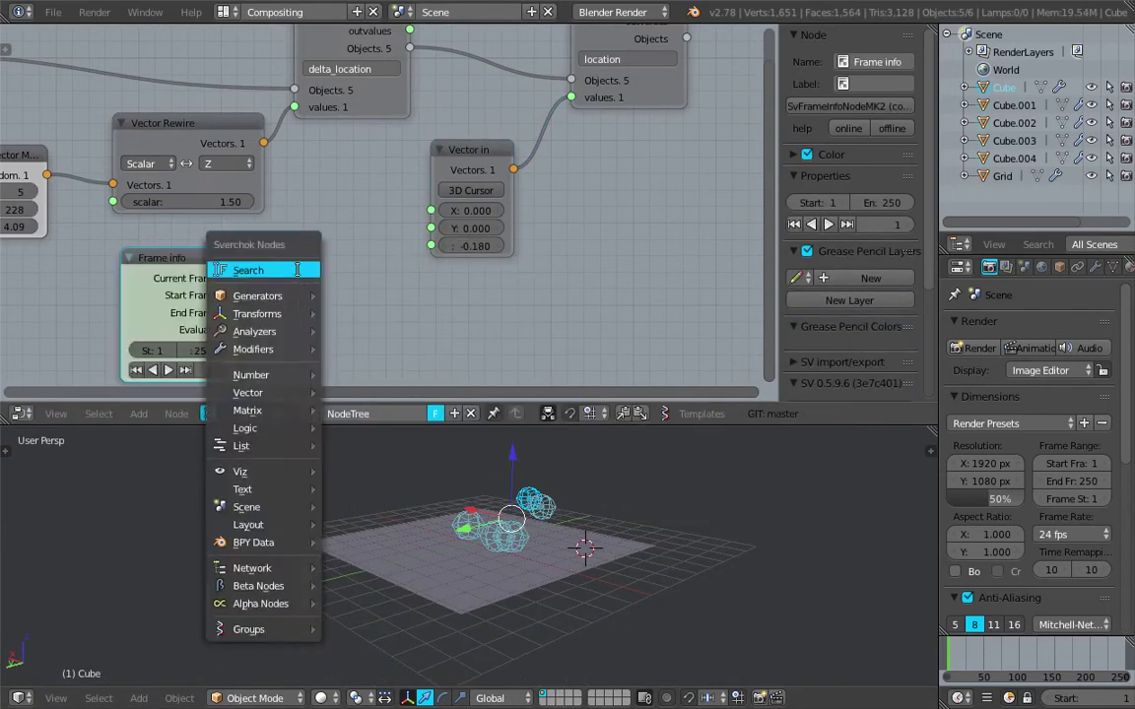
left_click(294, 267)
type("math")
key("Down")
key("Return")
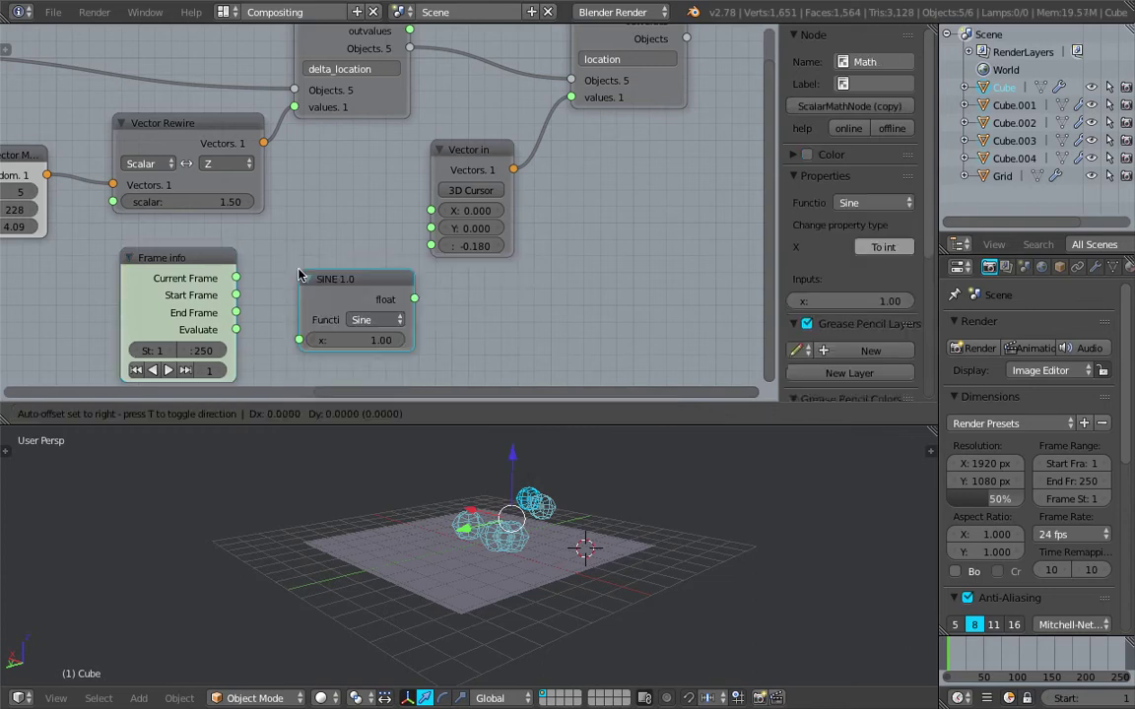
left_click(281, 260)
Step: Connect Current Frame to the sine node's x and its float output to Vector in's Z, and preview the animation
left_click_drag(236, 278, 281, 320)
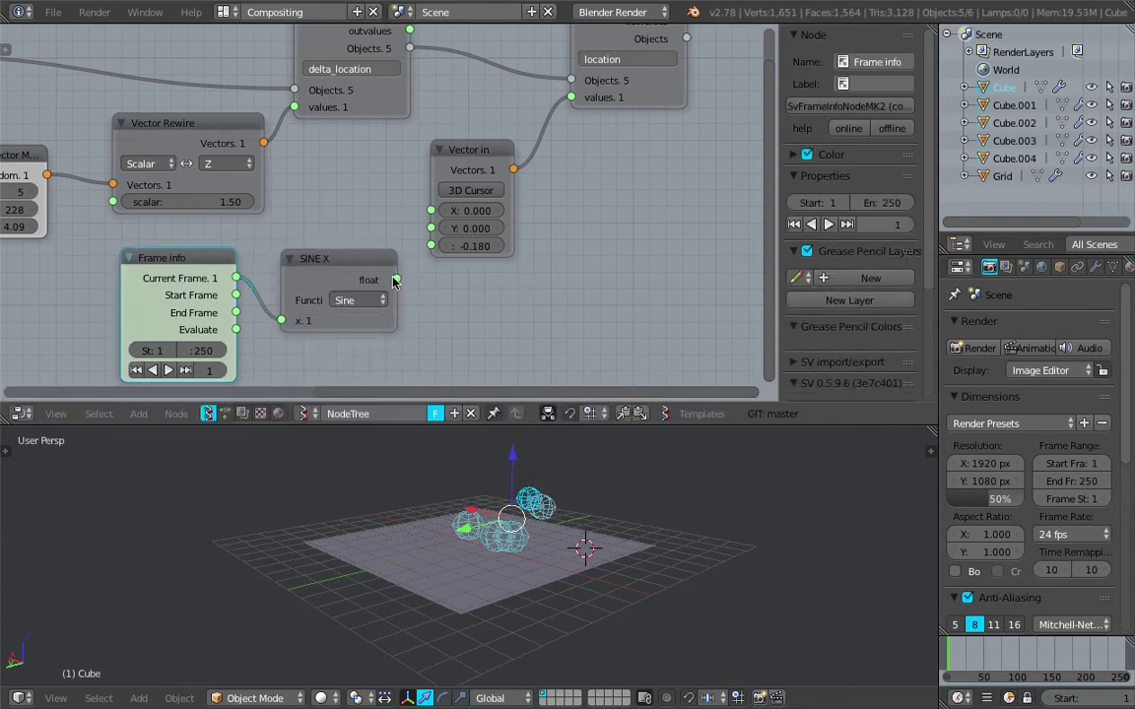
left_click_drag(396, 279, 431, 246)
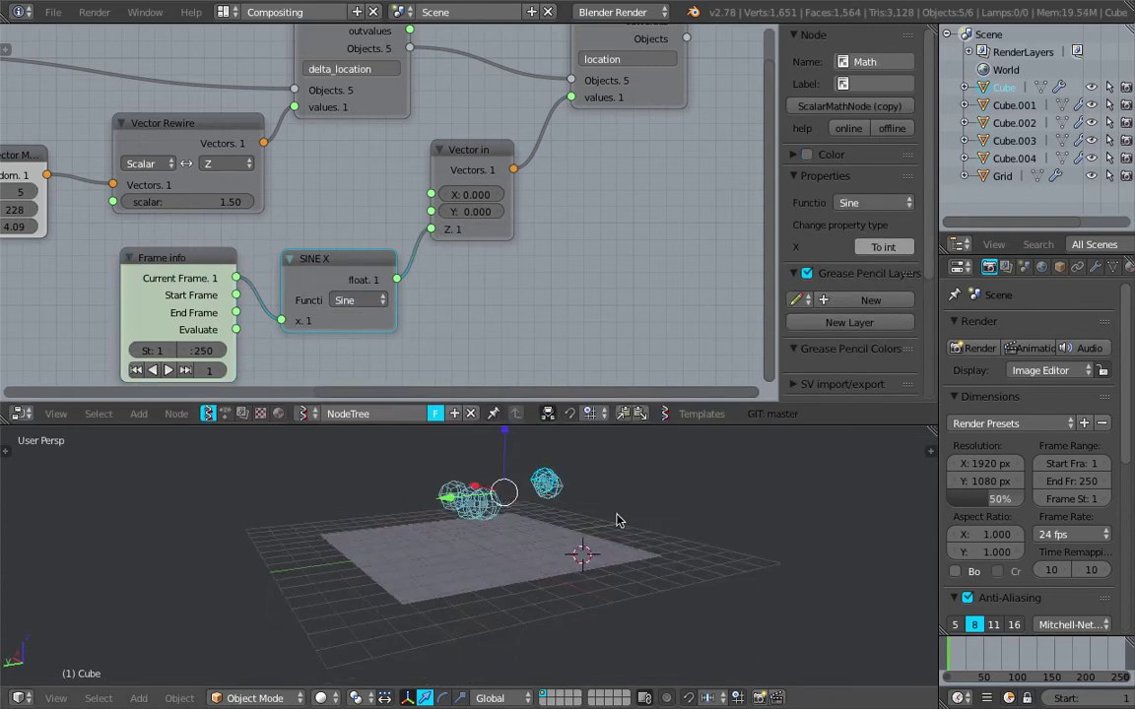
key("alt+a")
mouse_move(604, 536)
middle_mouse_down()
mouse_move(664, 518)
mouse_move(666, 505)
mouse_move(647, 525)
mouse_move(595, 529)
middle_mouse_up()
key("Escape")
Step: Save over water_puddle_002.blend and move the location Set node farther from the Vector in node
key("ctrl+s")
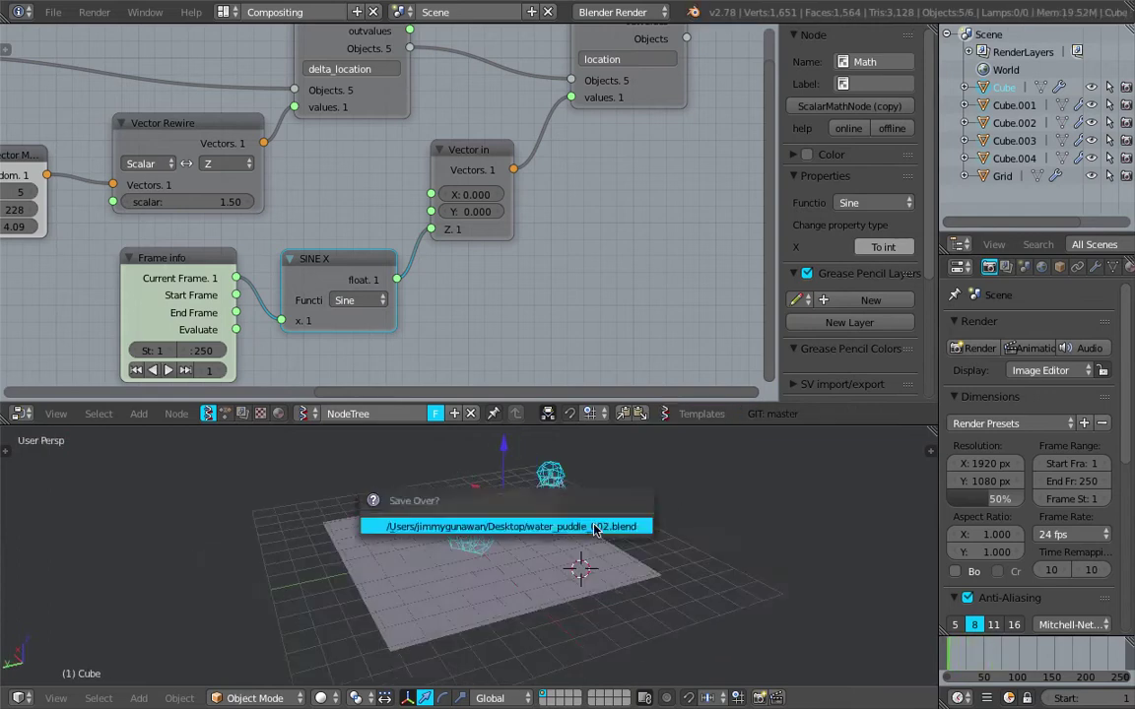
left_click(595, 529)
middle_click_drag(641, 197, 594, 182)
left_click_drag(598, 78, 685, 89)
middle_click_drag(427, 198, 542, 212)
key("ctrl+s")
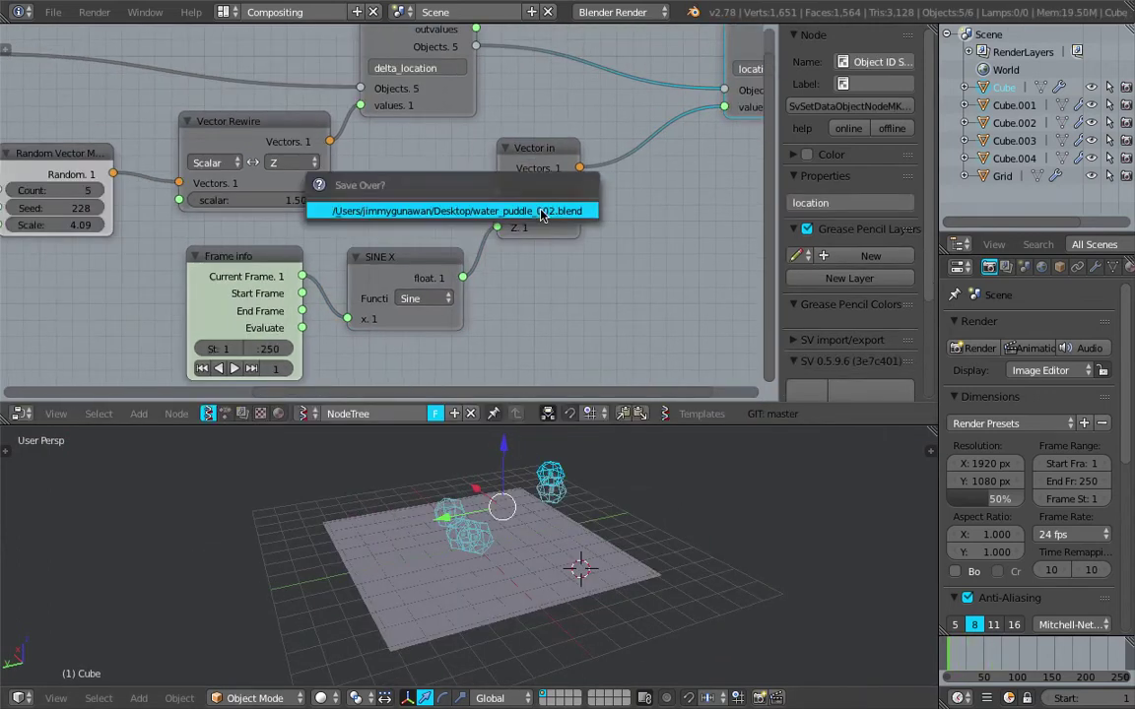
left_click(541, 212)
Step: Set the Vector Rewire's scalar to about 0.96 and play the animation to check the cubes' height
left_click_drag(259, 200, 219, 200)
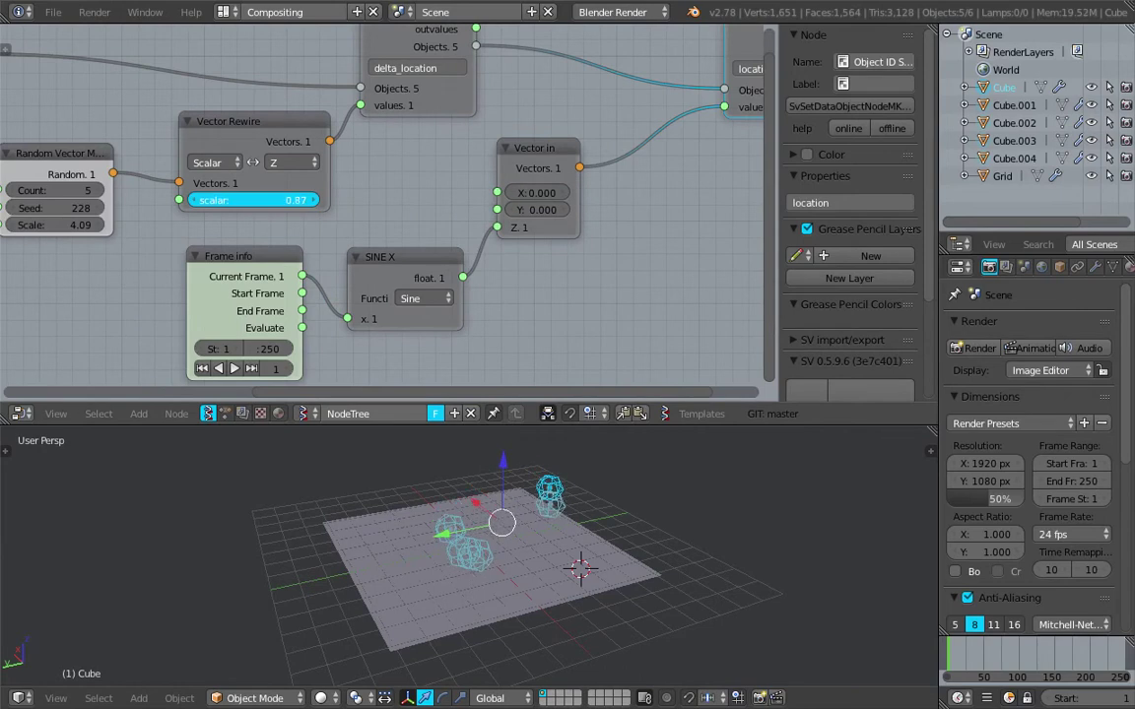
left_click_drag(254, 200, 263, 200)
middle_click_drag(443, 231, 258, 199)
middle_click_drag(588, 593, 631, 591)
key("alt+a")
key("Escape")
Step: Save over water_puddle_002.blend and move the location Set and Vector in nodes farther from the sine node
key("ctrl+s")
left_click(542, 589)
left_click_drag(567, 69, 641, 85)
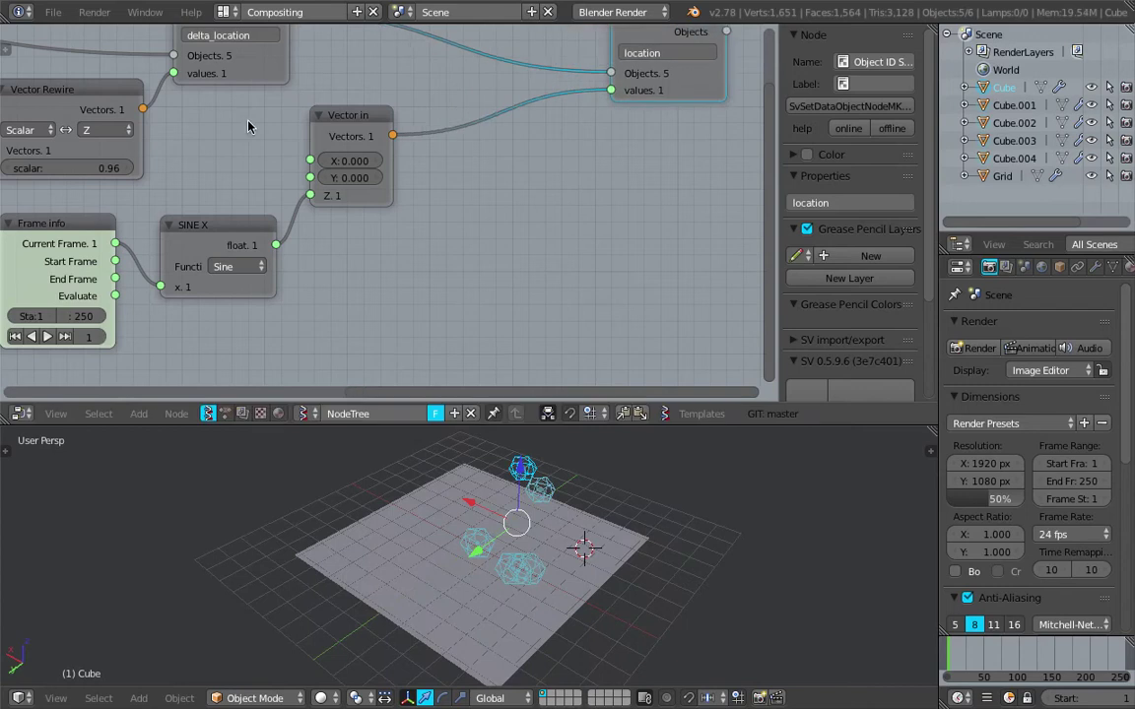
left_click_drag(325, 122, 383, 148)
middle_click_drag(380, 181, 476, 140)
scroll(463, 153, "down", 2)
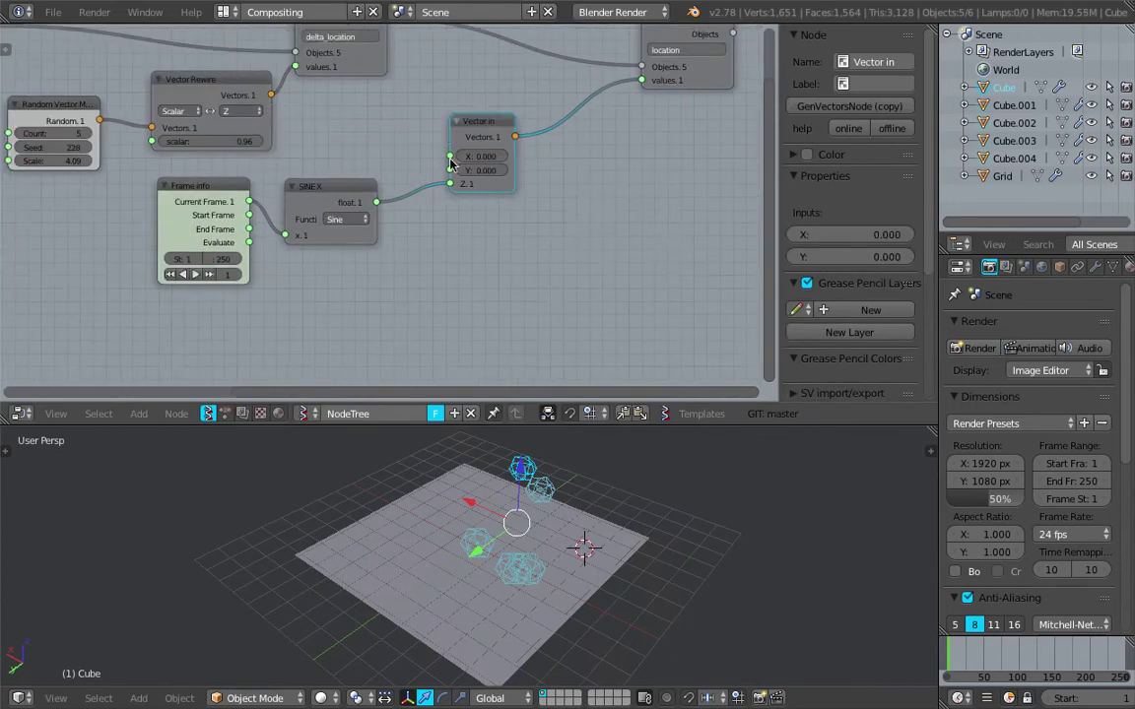
Step: Move Frame info farther from the sine node, and insert a Math node set to * between the sine node and Vector in
left_click_drag(233, 218, 113, 278)
key("shift+a")
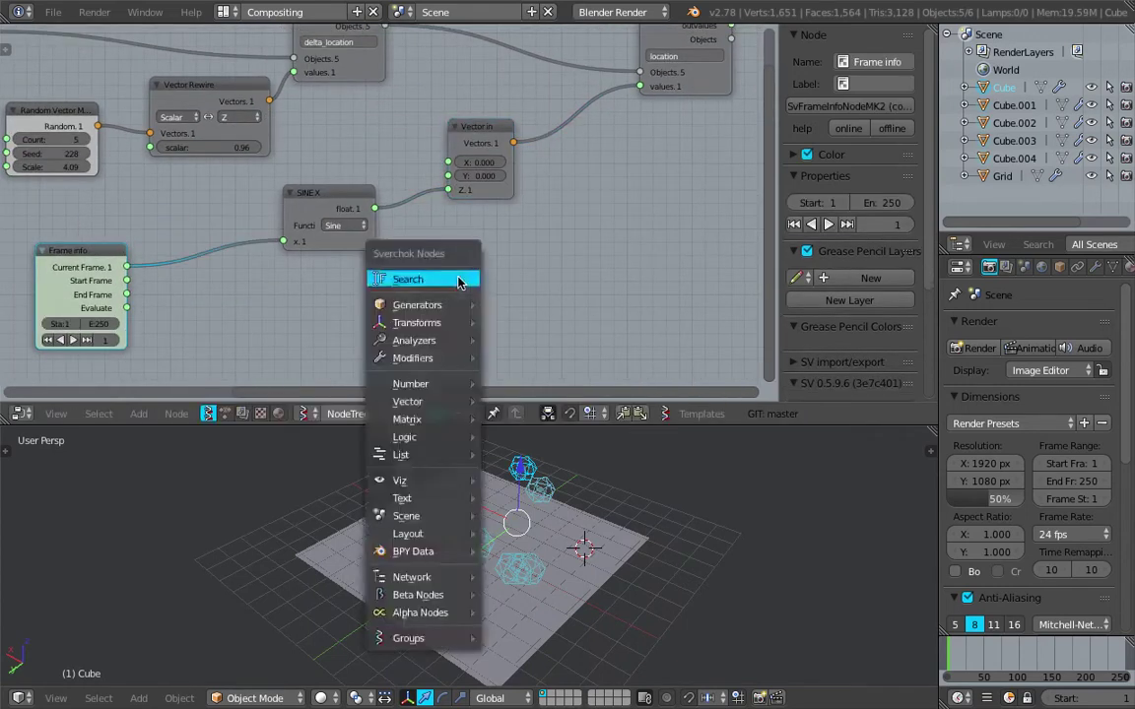
left_click(458, 281)
type("math")
key("Return")
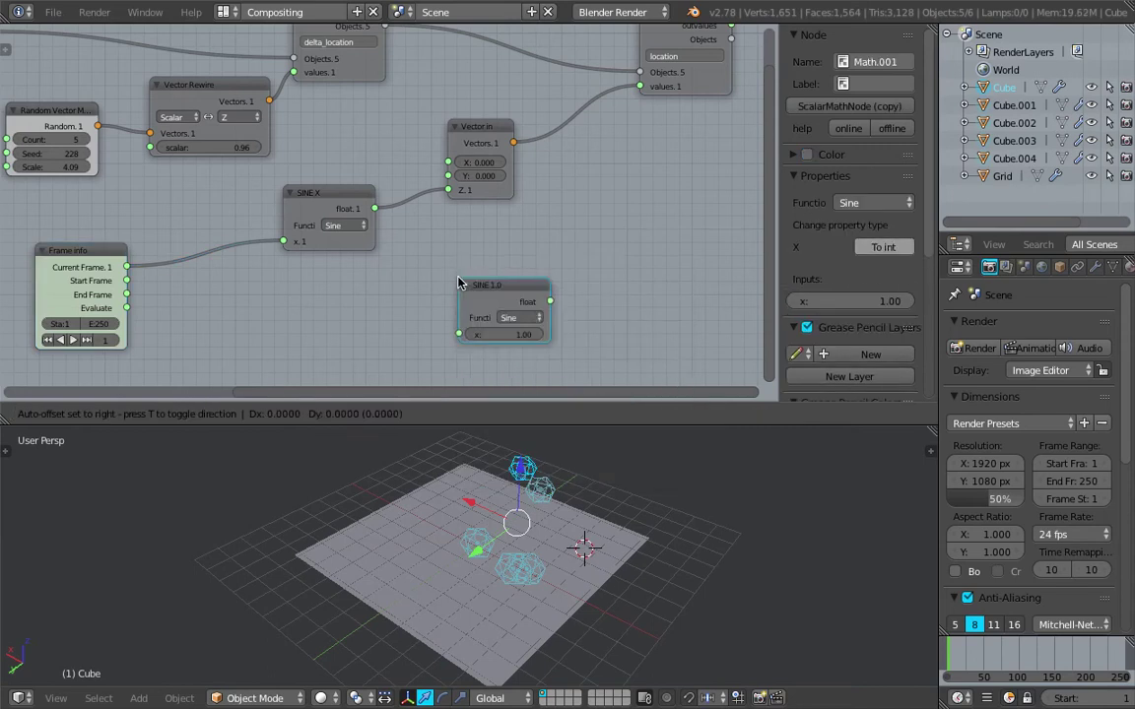
left_click(436, 179)
scroll(436, 179, "up", 1)
left_click(495, 218)
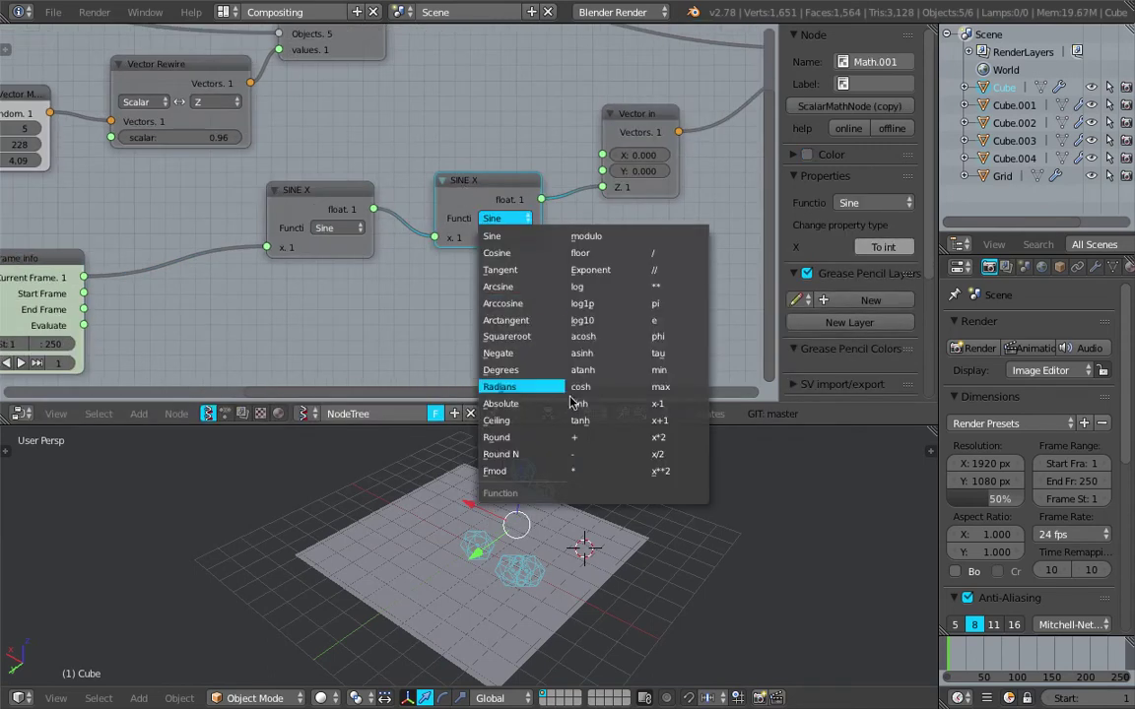
left_click(589, 472)
Step: Set the multiply node's y to about 2.35 and play the animation to check the cubes' travel
key("ctrl+s")
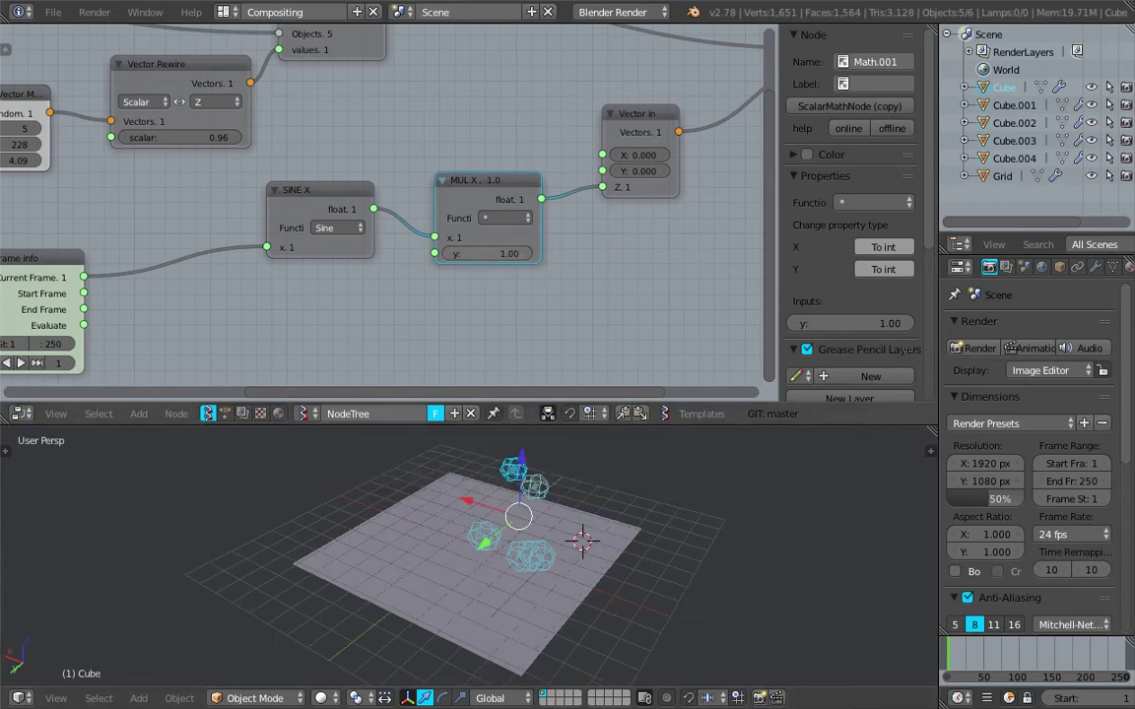
left_click_drag(483, 253, 552, 254)
key("alt+a")
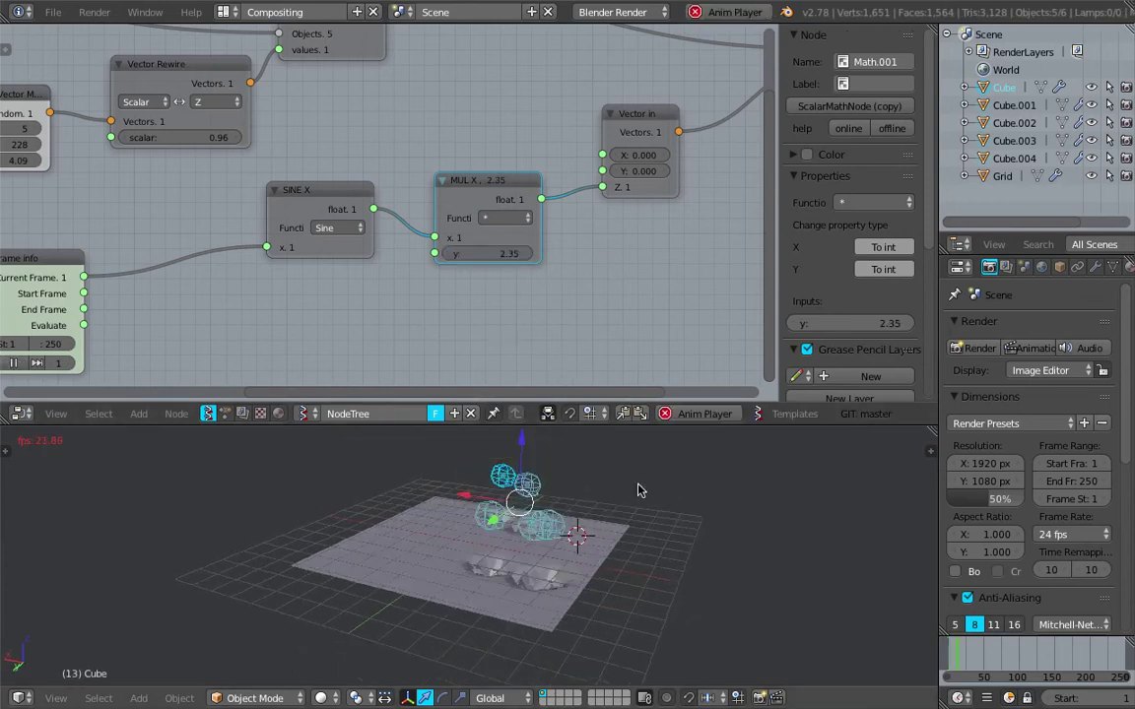
key("Escape")
Step: Duplicate the multiply node between Frame info and the sine node and set the copy's y to 0.30
middle_click_drag(365, 261, 371, 260)
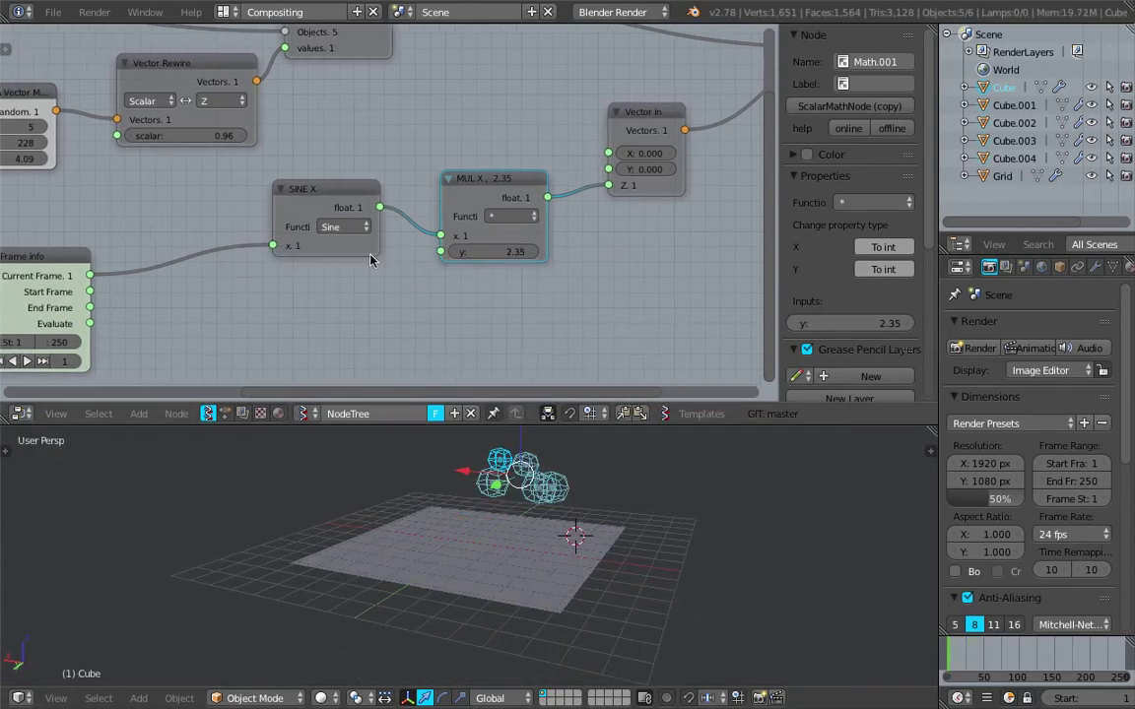
key("shift+d")
left_click(194, 227)
middle_click_drag(194, 226, 347, 217)
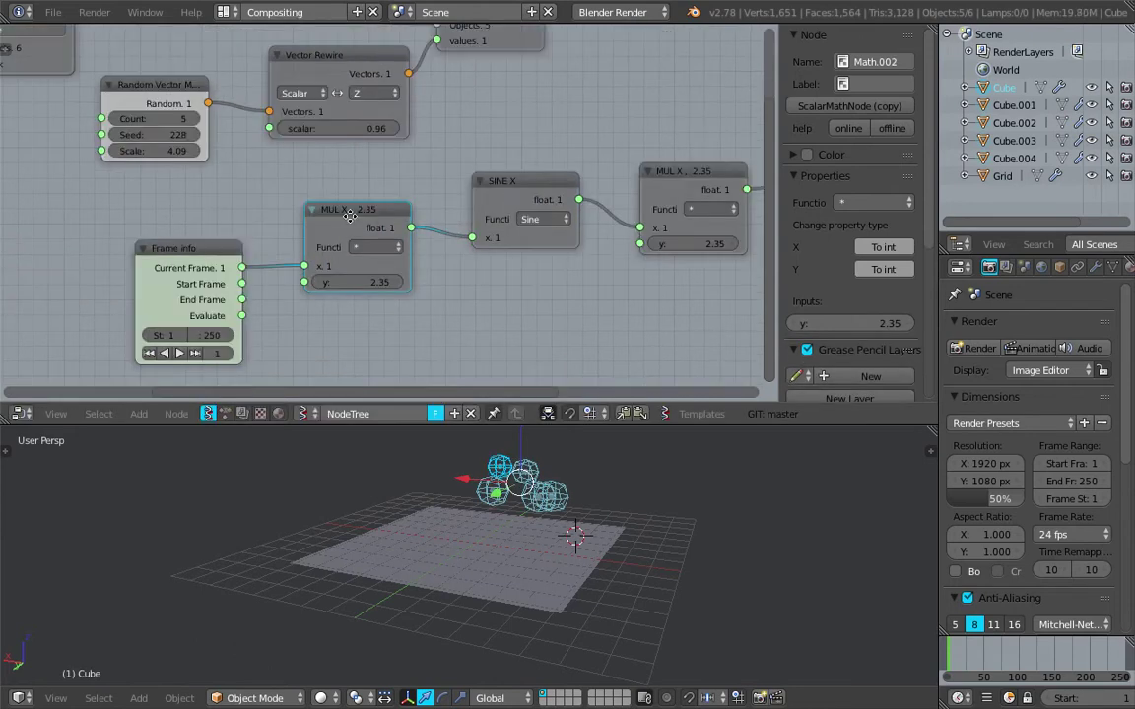
mouse_move(357, 282)
left_mouse_down()
mouse_move(296, 282)
mouse_move(371, 283)
left_mouse_up()
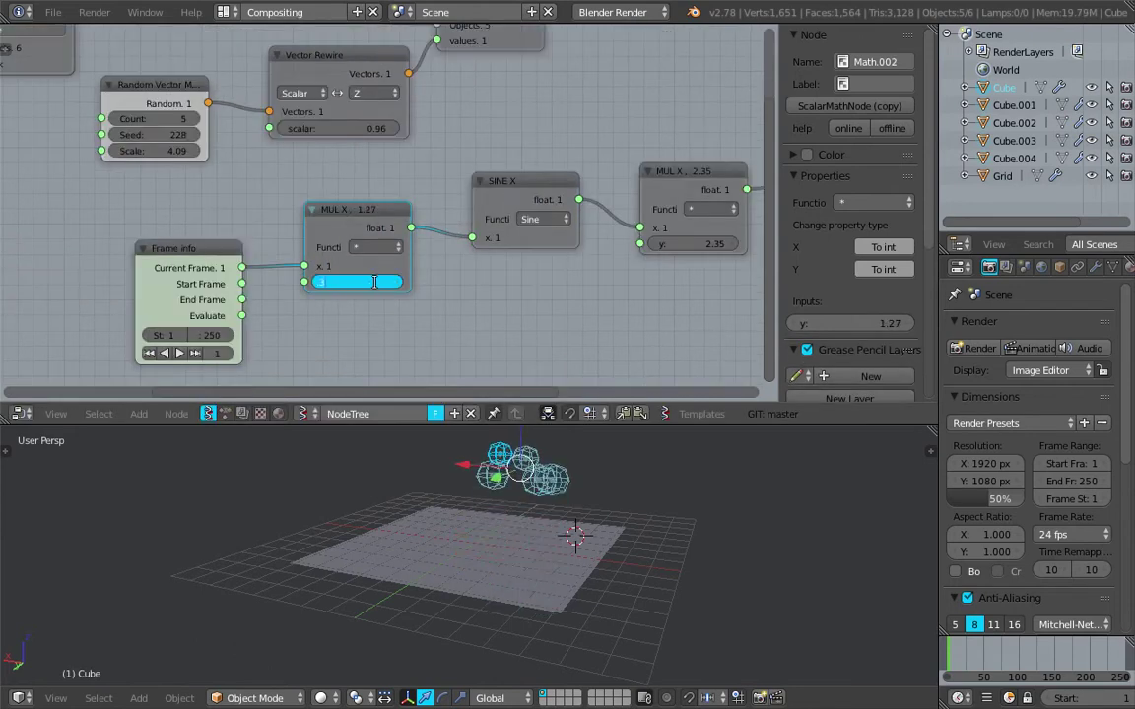
key("Return")
Step: Play the animation to check the slower cube motion and save over water_puddle_002.blend
key("alt+a")
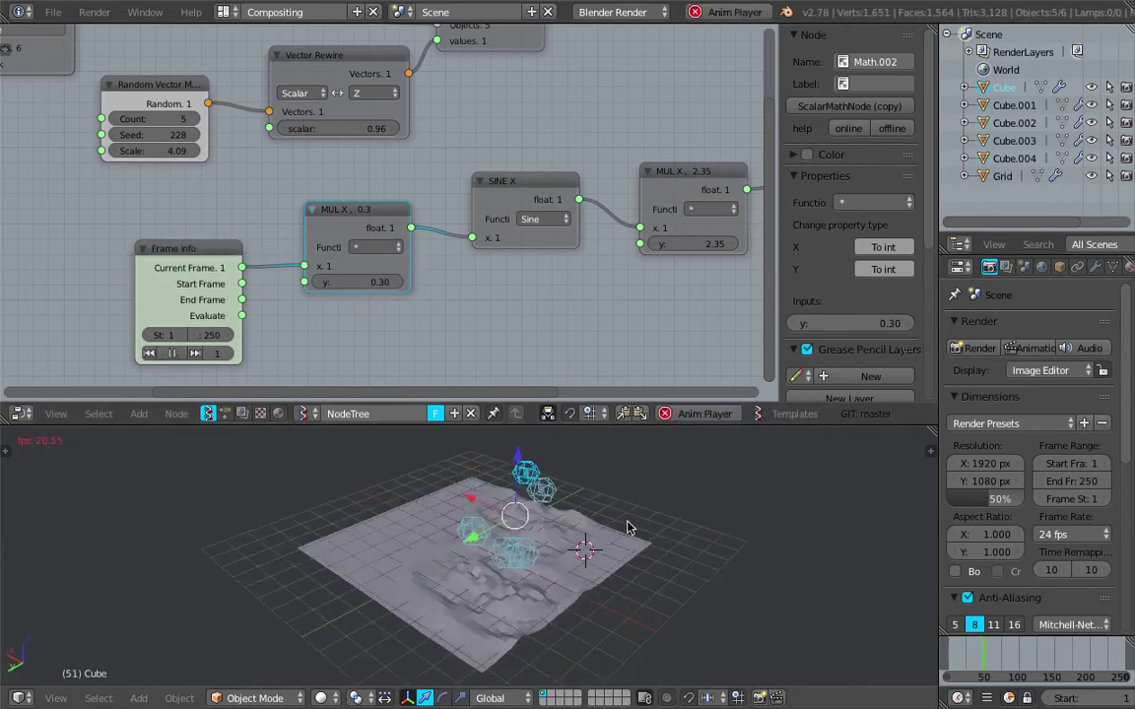
middle_click_drag(628, 528, 575, 542)
key("Escape")
key("ctrl+s")
left_click(577, 543)
Step: Save over water_puddle_002.blend and move Frame info and the 0.3 multiply node farther from the sine node
middle_click_drag(400, 307, 412, 279)
left_click_drag(225, 228, 112, 241)
key("ctrl+s")
left_click_drag(352, 188, 304, 187)
left_click(262, 188)
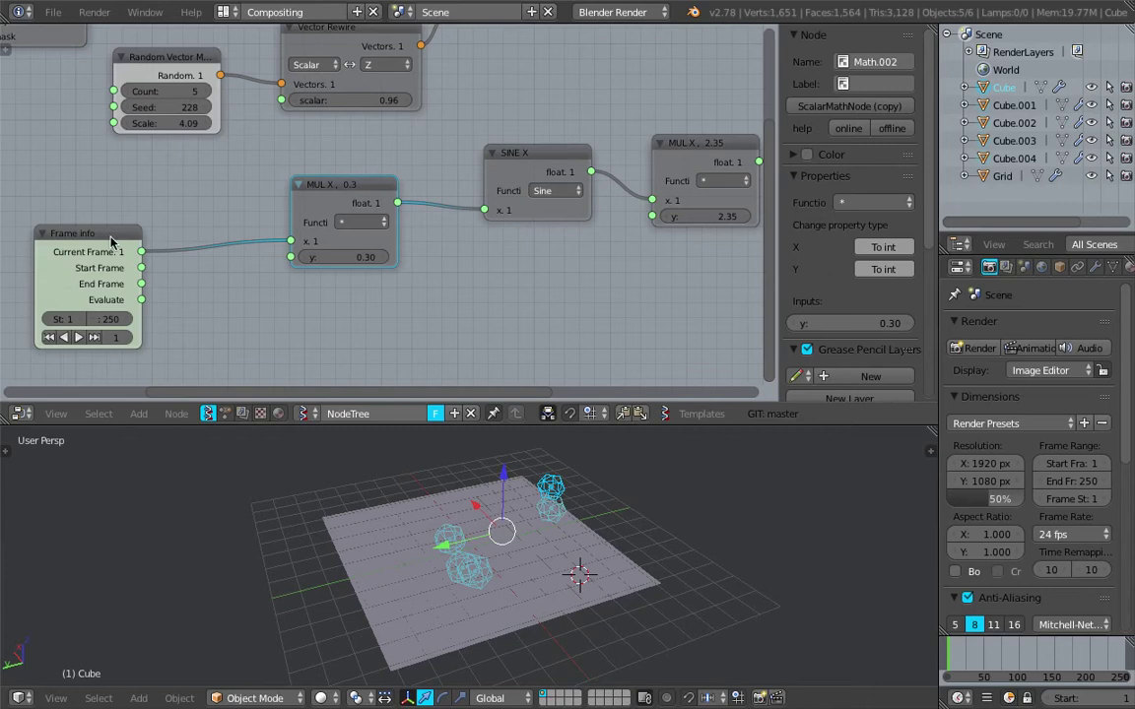
Step: Save the project with Save As in the Desktop folder and hide the node editor's properties sidebar
left_click(54, 12)
left_click(125, 167)
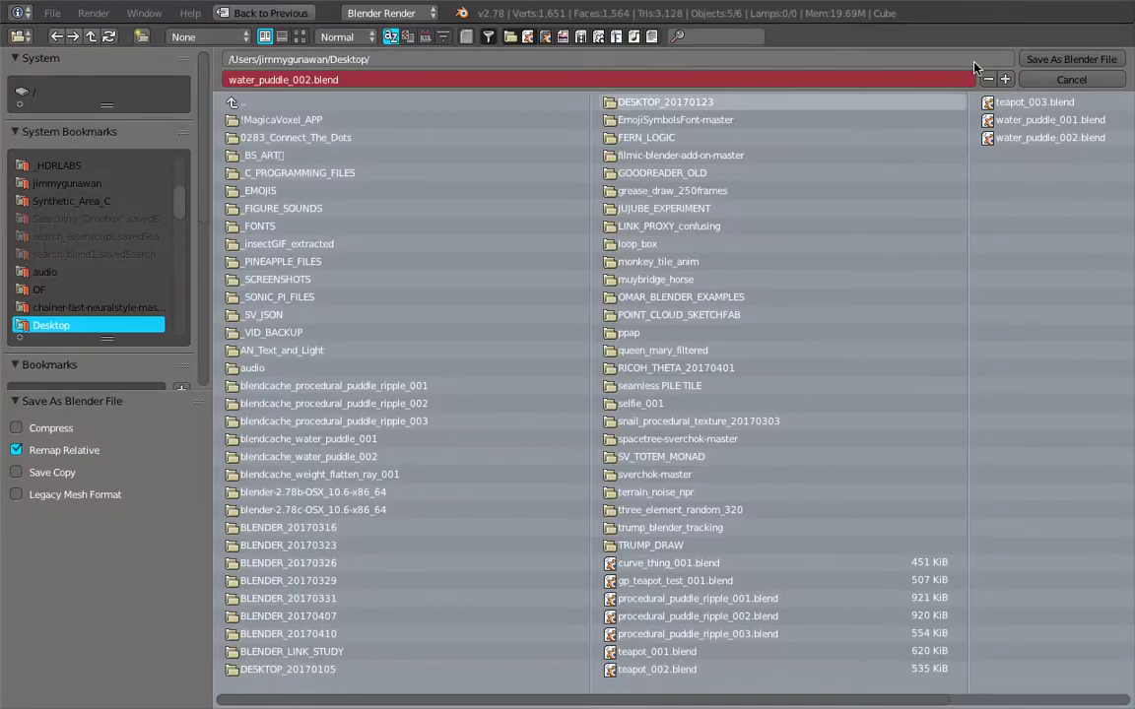
left_click(965, 80)
left_click(940, 50)
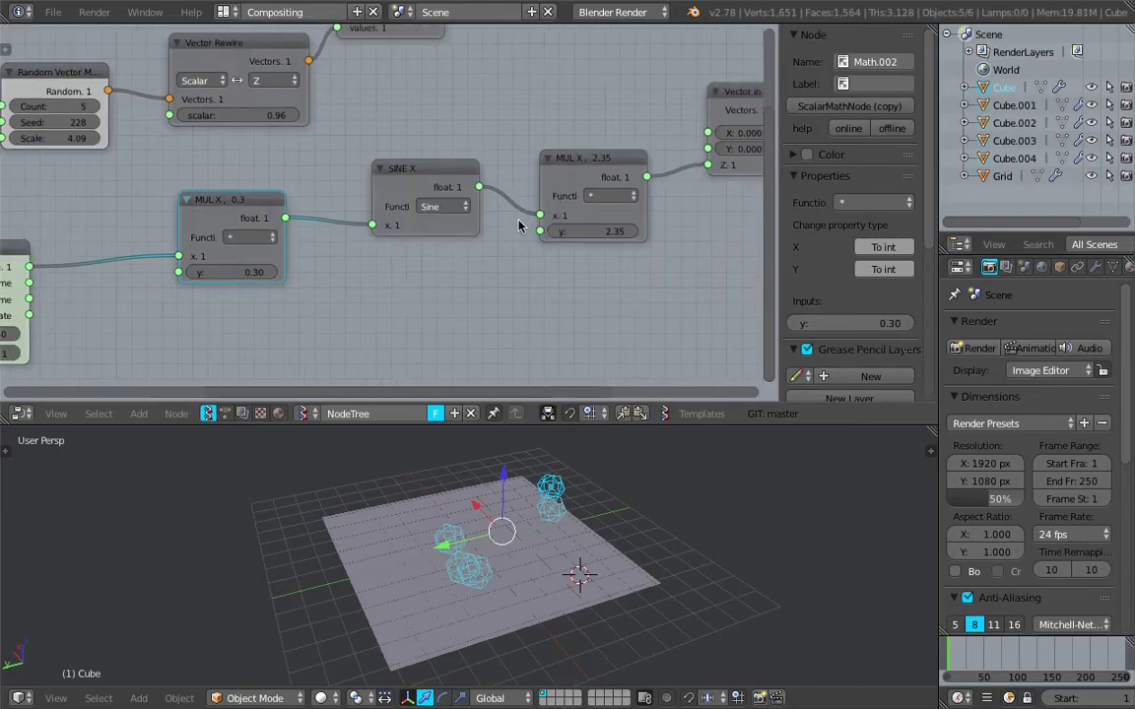
scroll(518, 227, "down", 4)
middle_click_drag(704, 165, 768, 154)
key("n")
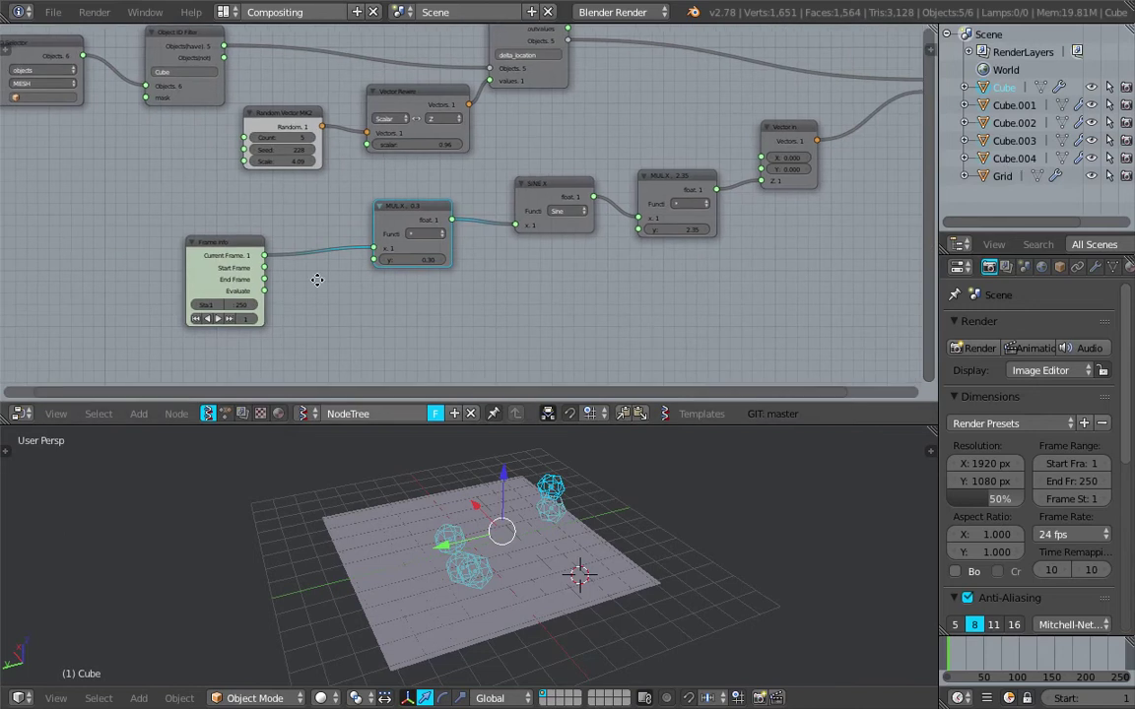
Step: Save over the current file and move Frame info farther from the 0.3 multiply node
middle_click_drag(316, 279, 351, 250)
key("ctrl+s")
left_click(340, 295)
left_click_drag(259, 223, 171, 222)
scroll(295, 248, "up", 1)
Step: Insert a Math node between Frame info and the 0.3 multiply node and set its function to +
key("shift+a")
left_click(352, 264)
type("math")
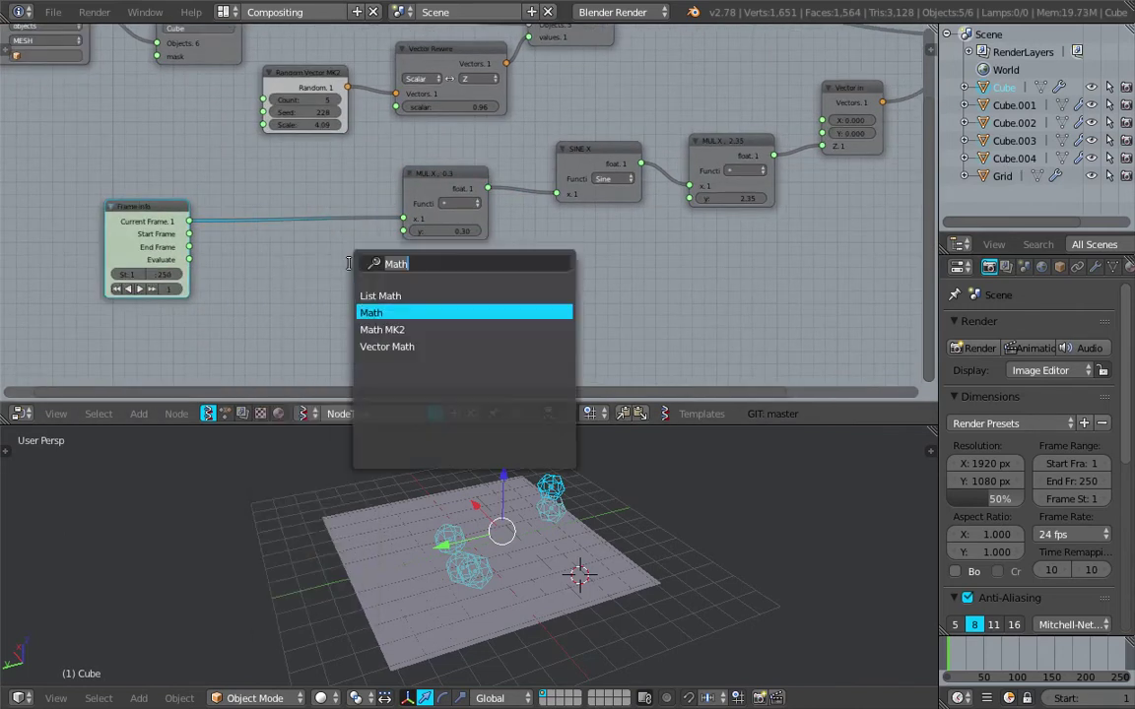
key("Return")
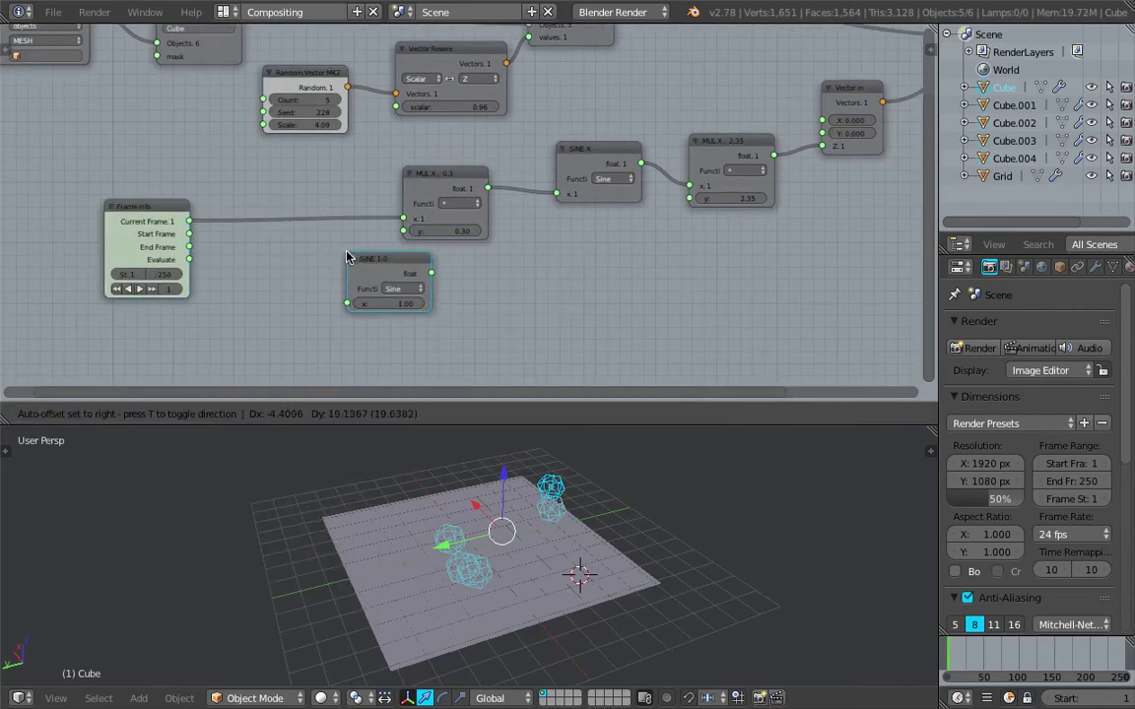
left_click(277, 205)
scroll(278, 205, "up", 2)
left_click(276, 249)
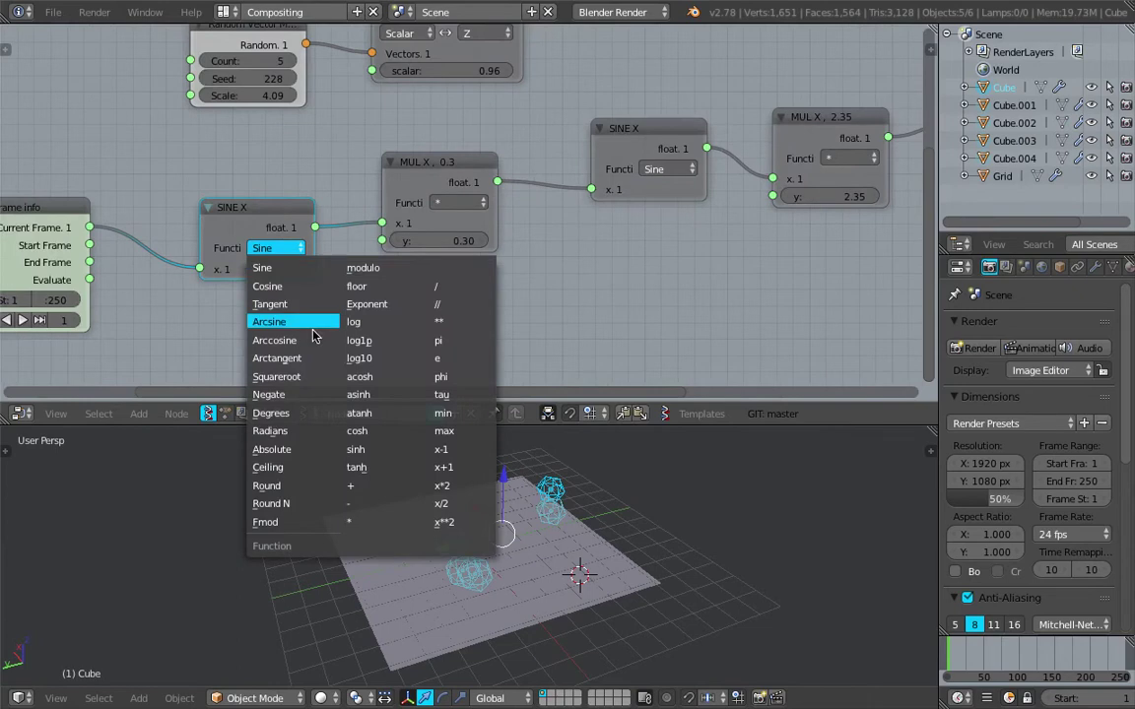
left_click(374, 491)
Step: Lower the add node and move Frame info up and away from it to make room beneath
middle_click_drag(348, 313, 611, 261)
scroll(492, 224, "up", 2)
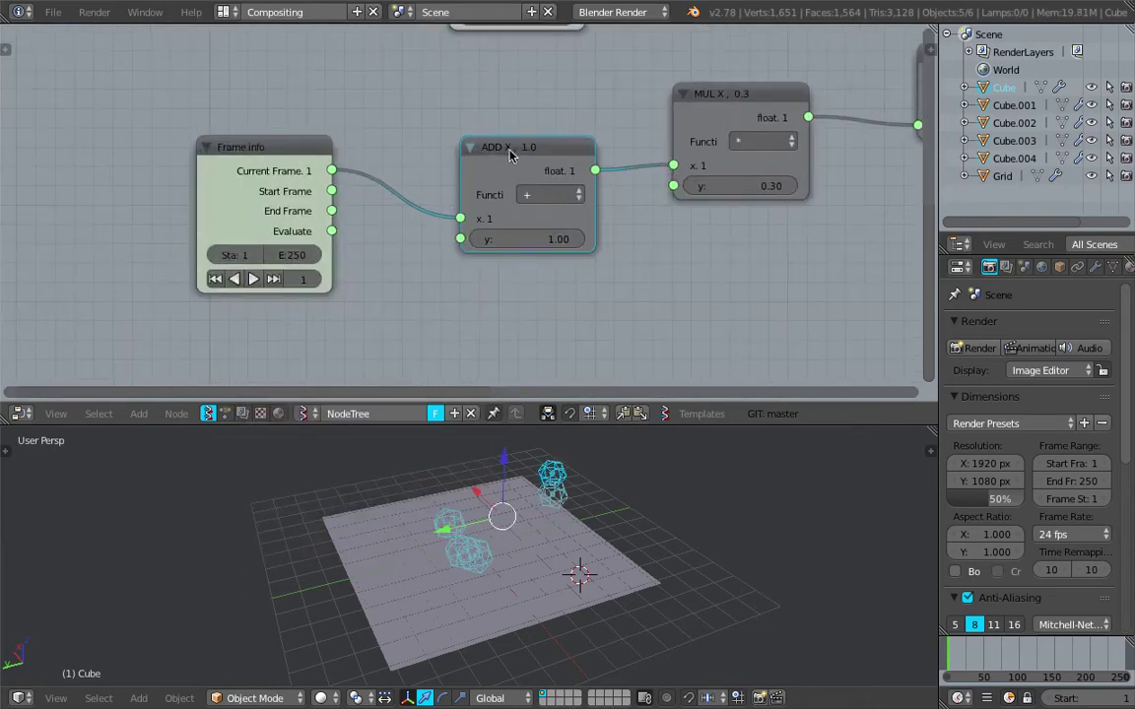
left_click_drag(510, 156, 498, 199)
left_click_drag(287, 145, 216, 123)
middle_click_drag(373, 340, 387, 288)
Step: Add a Random Num Gen node below Frame info, set to Float with Size 5, Seed 35, Float Low -50 and Float High 50
key("shift+a")
left_click(386, 287)
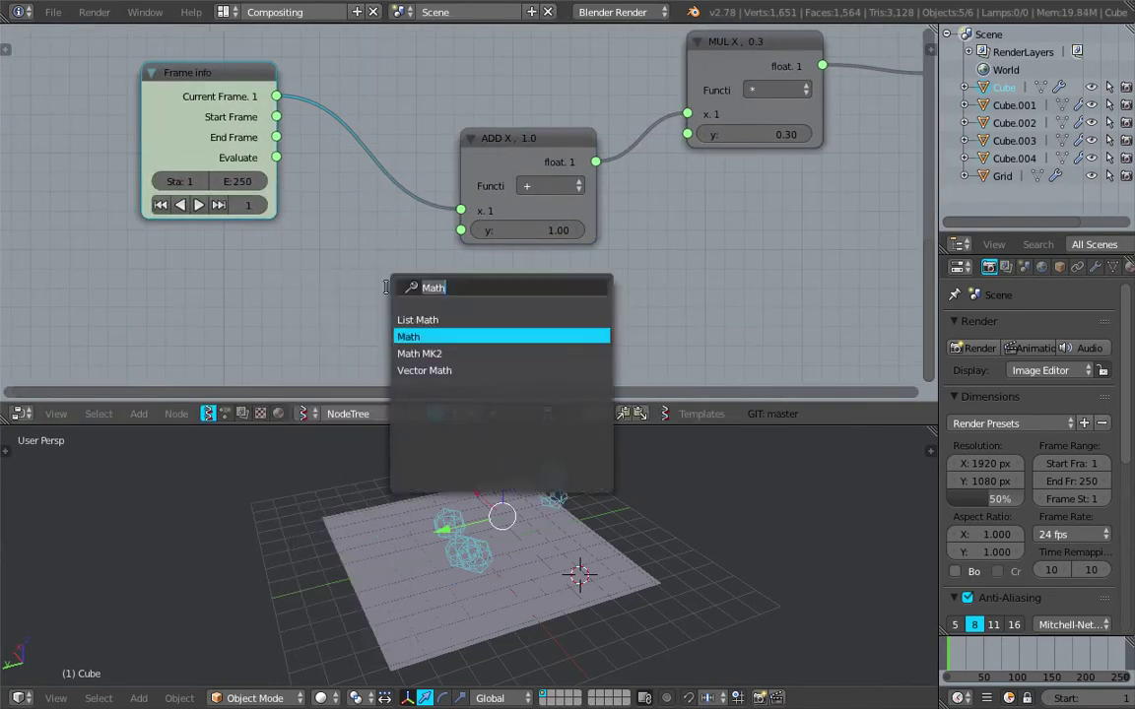
type("random")
key("Down")
key("Down")
key("Return")
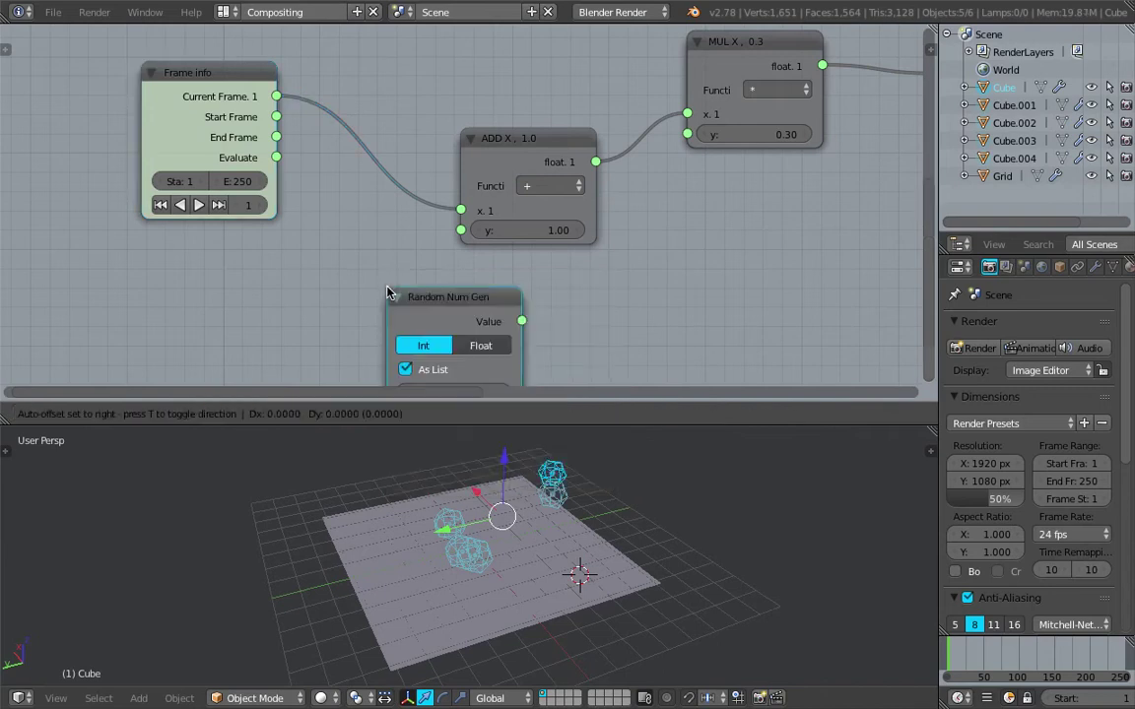
left_click(319, 229)
left_click(370, 262)
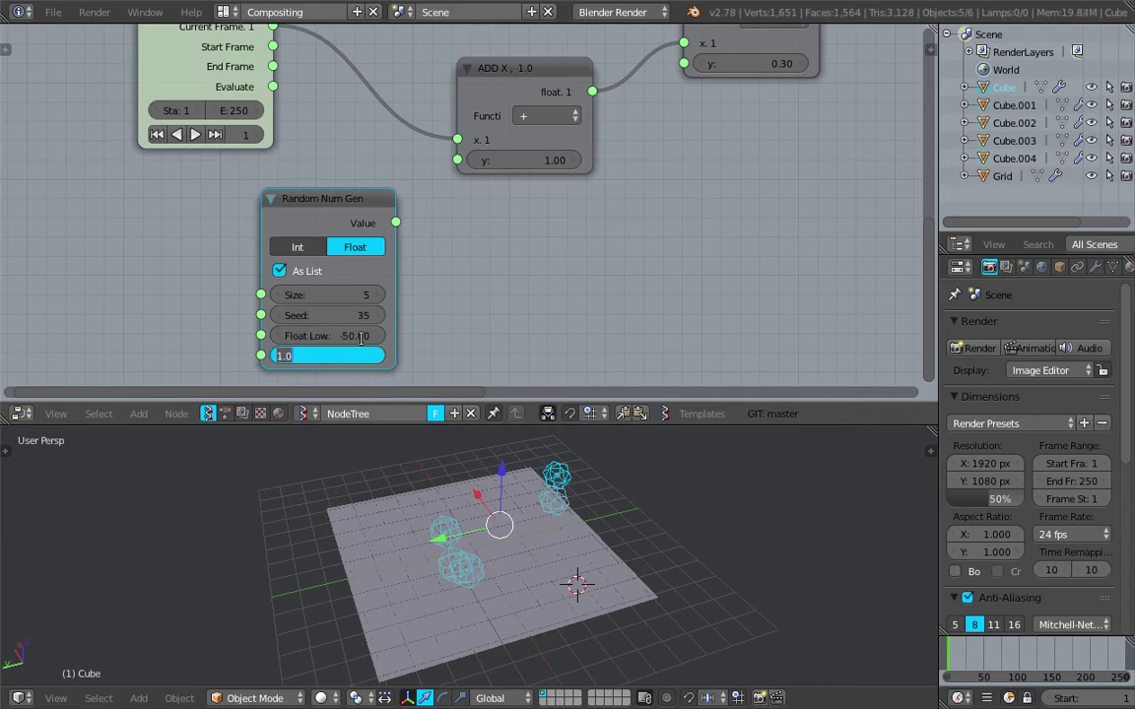
Step: Connect the Random Num Gen's Value to the add node's y and play the animation
left_click_drag(396, 224, 457, 161)
scroll(568, 266, "down", 3)
middle_click_drag(568, 269, 496, 290)
middle_click_drag(647, 558, 581, 658)
key("alt+a")
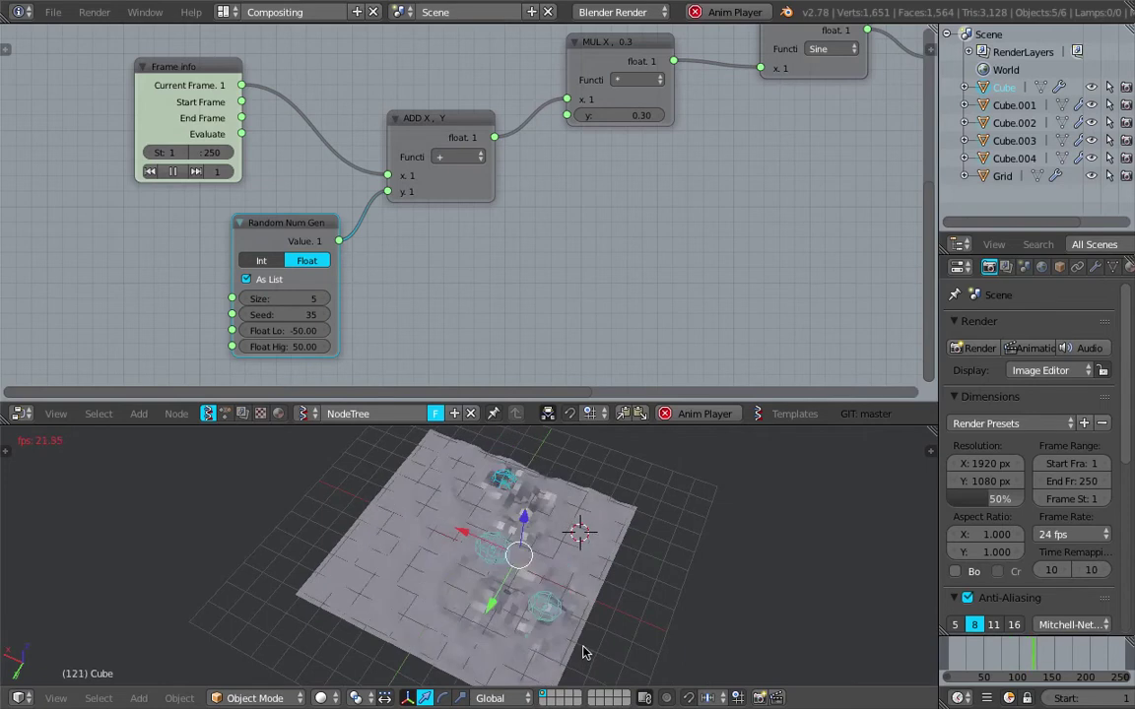
Step: Save over the current file and set the Random Vector node's Seed to 294 while the animation plays, then stop playback
middle_click_drag(577, 237, 453, 282)
key("ctrl+s")
key("Return")
middle_click_drag(476, 203, 455, 322)
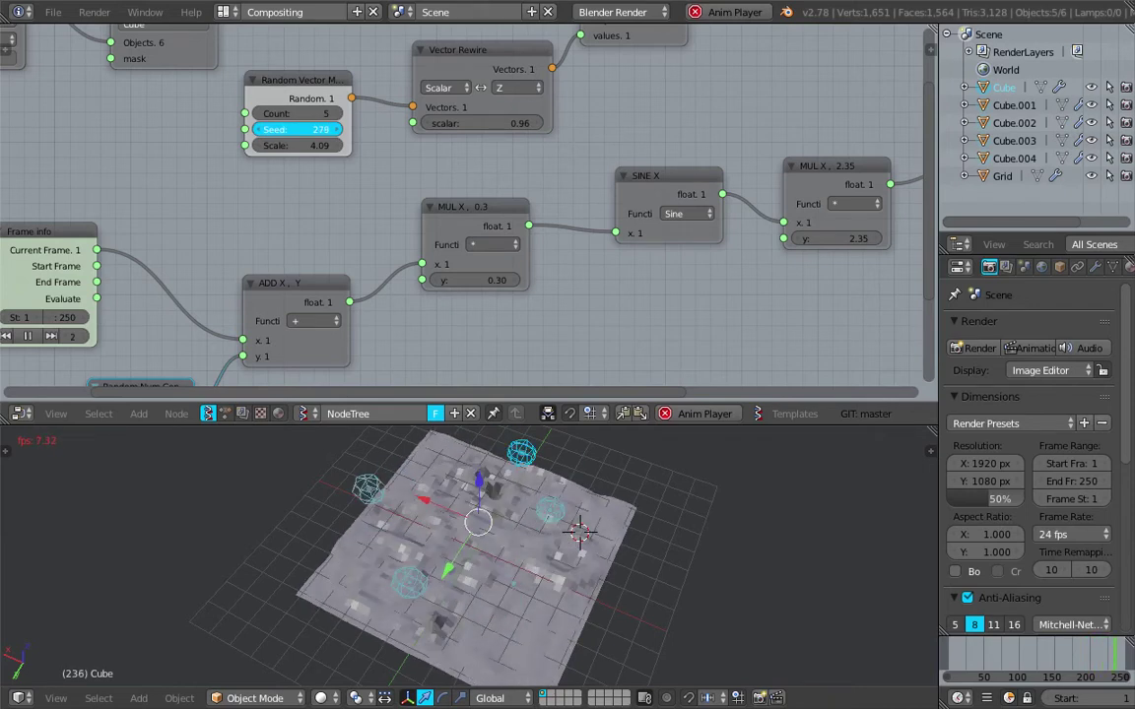
key("Escape")
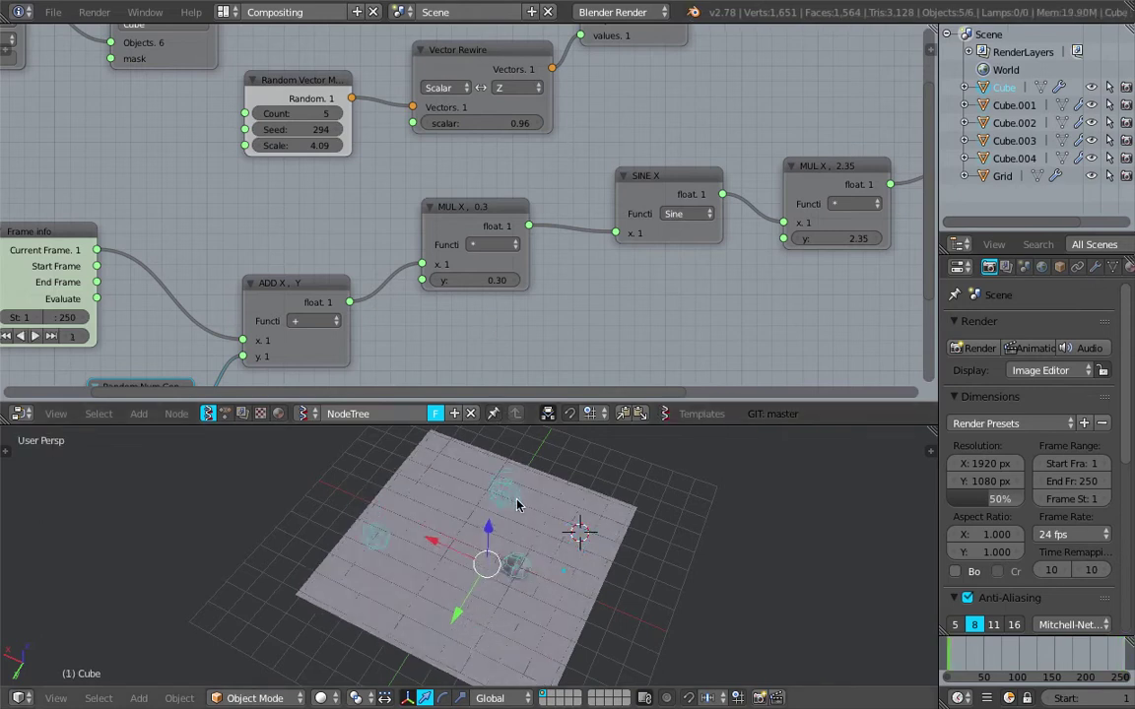
Step: Save the file and move Frame info farther from the add node to free space near the Random Vector node
middle_click_drag(519, 503, 476, 486)
key("ctrl+s")
left_click(476, 485)
middle_click_drag(455, 180, 613, 77)
middle_click_drag(170, 155, 65, 272)
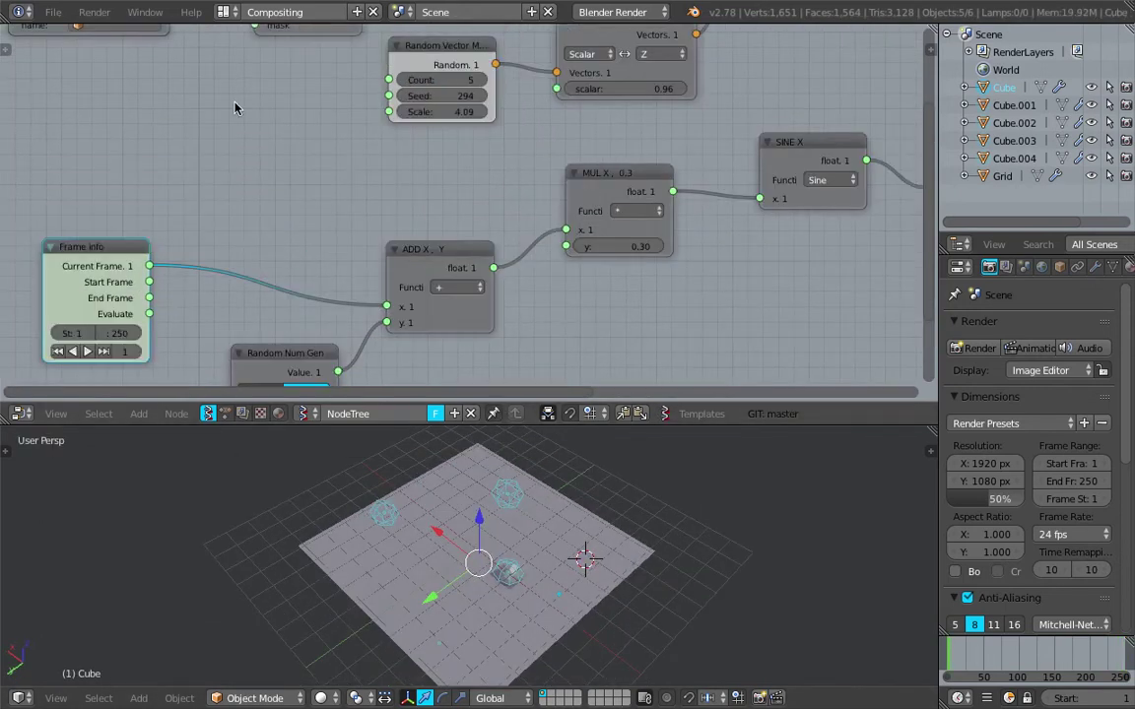
Step: Add a second Frame info node and connect its Current Frame to the Random Vector node's Seed
key("space")
type("frame")
key("Return")
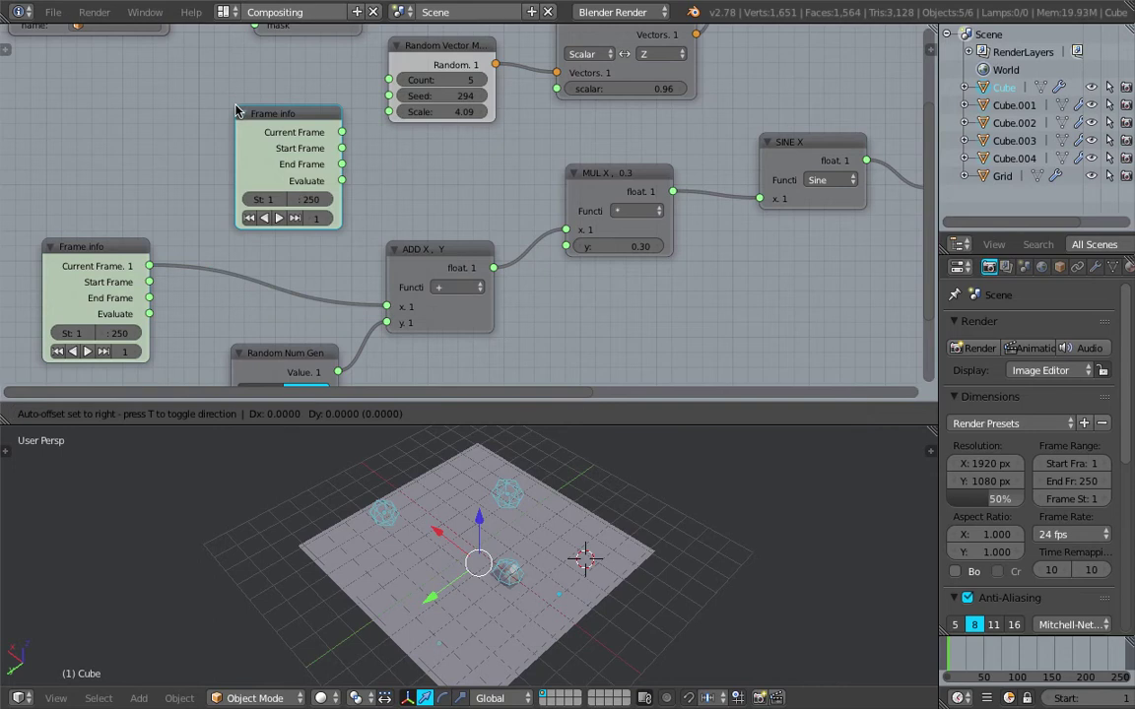
left_click(313, 125)
left_click_drag(313, 125, 390, 96)
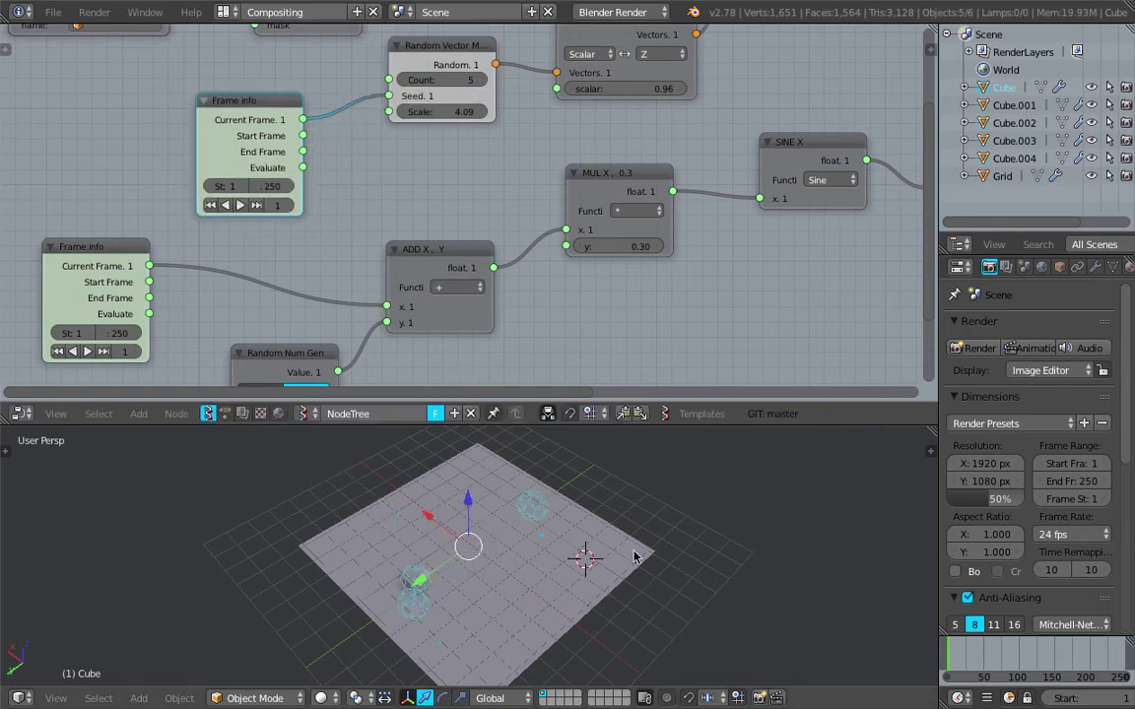
Step: Save over the current file and play the animation to check the per-frame random cube positions
key("ctrl+s")
key("Return")
key("alt+a")
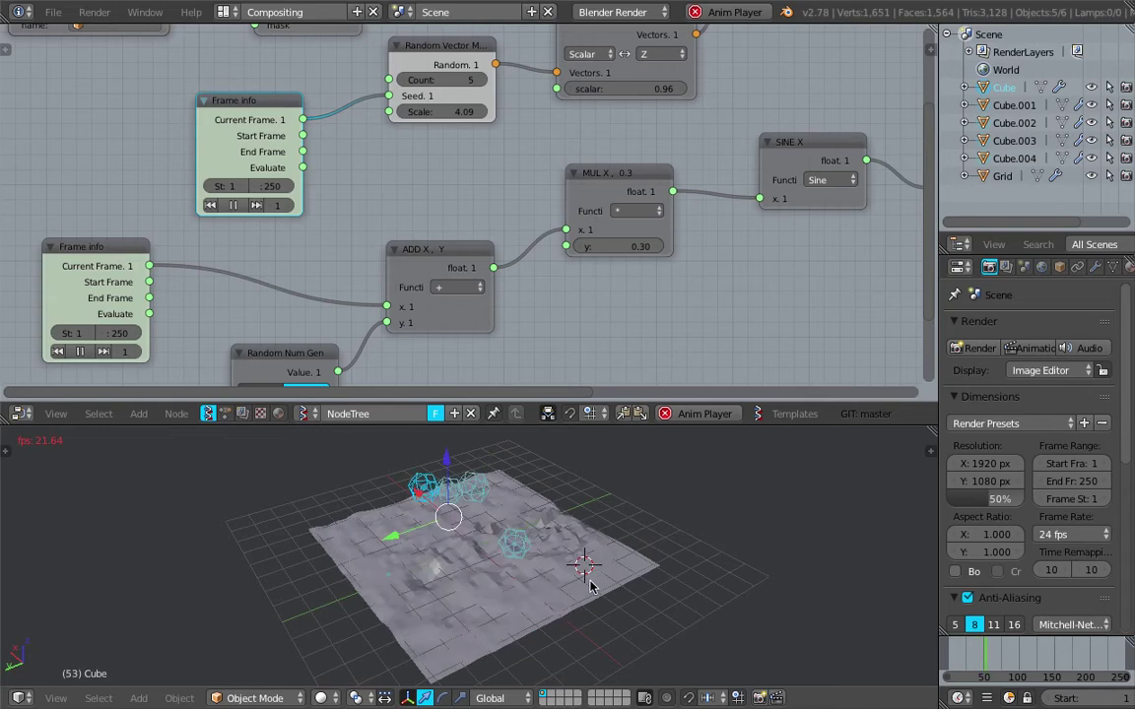
key("Escape")
Step: Scale the Grid up about 1.54 times and set its subdivision modifier's View subdivisions to 2
key("s")
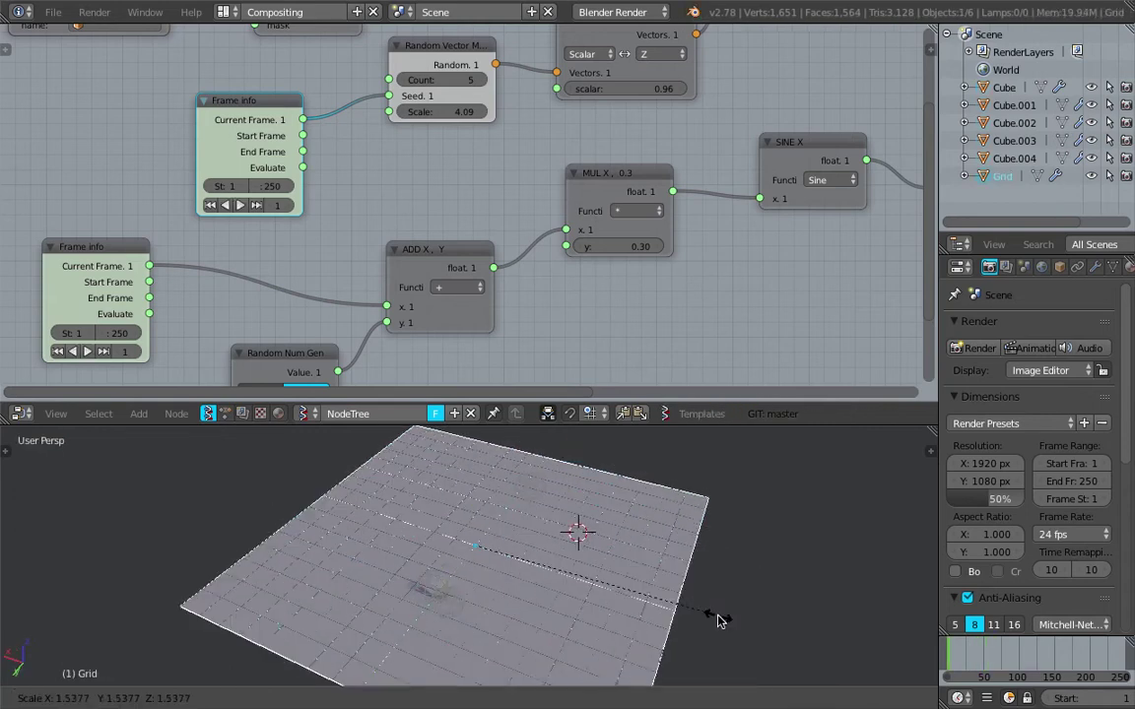
left_click(717, 616)
left_click(1094, 267)
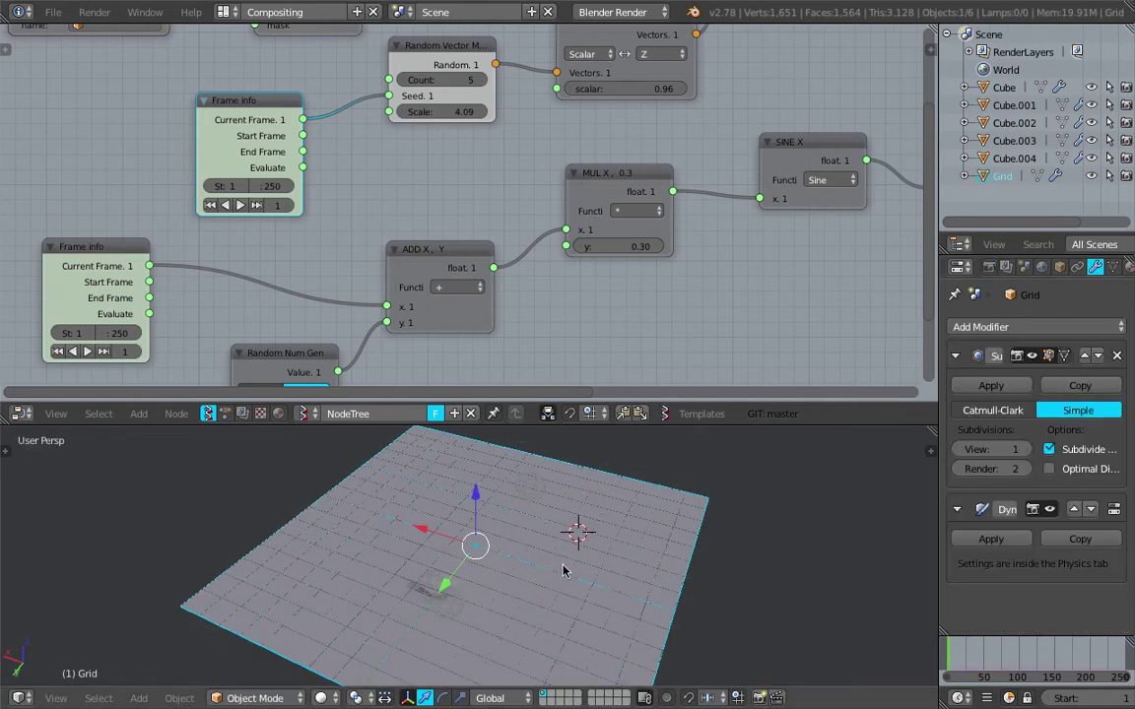
left_click(1024, 450)
middle_click_drag(813, 468, 675, 426)
Step: Enlarge the 3D viewport and play the animation to examine the ripples on the Grid from several angles
left_click_drag(676, 423, 680, 228)
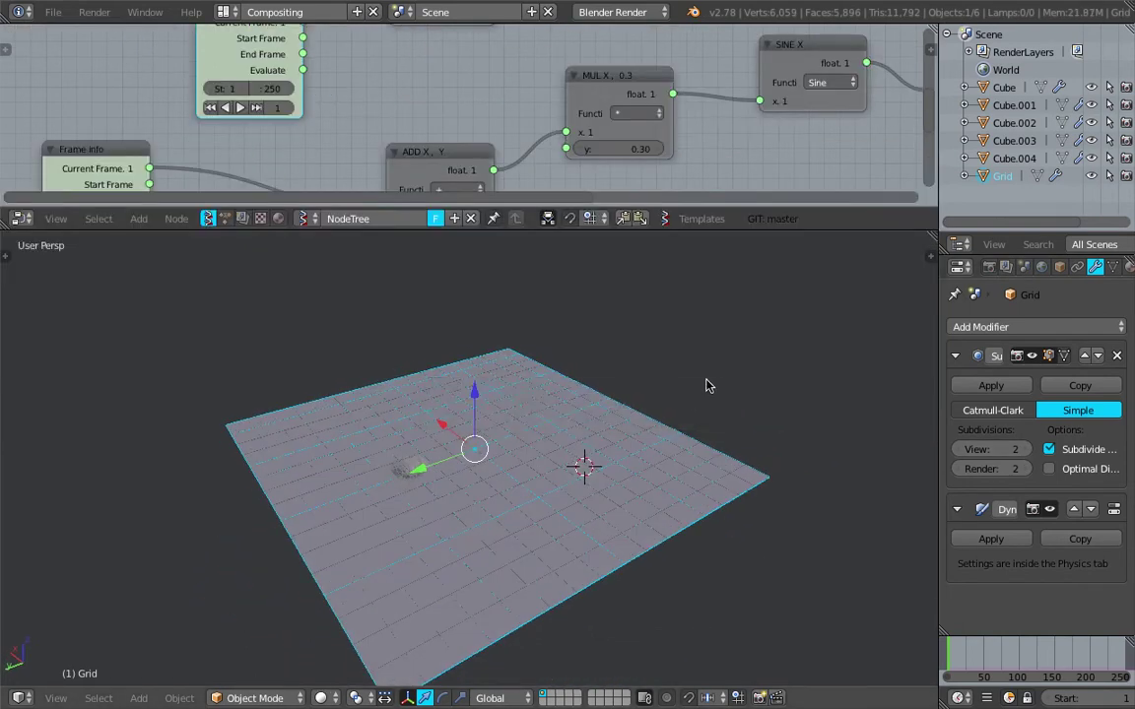
key("alt+a")
middle_click_drag(714, 385, 602, 432)
scroll(664, 428, "up", 1)
right_click(600, 433)
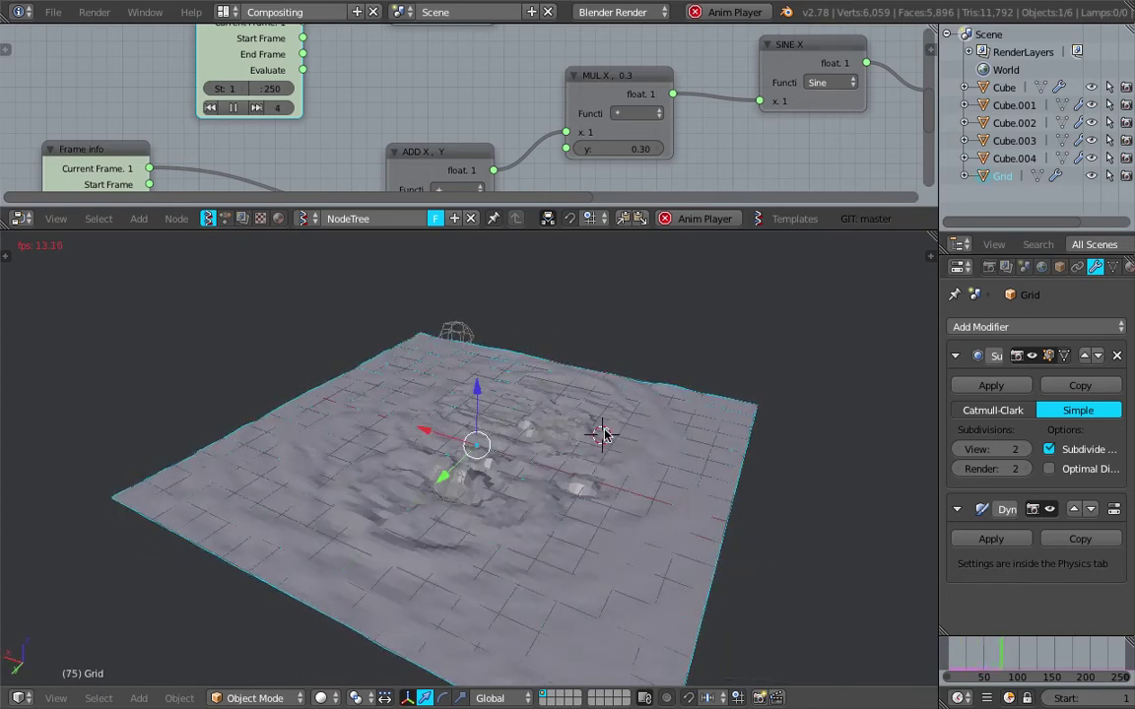
middle_click_drag(510, 422, 620, 438)
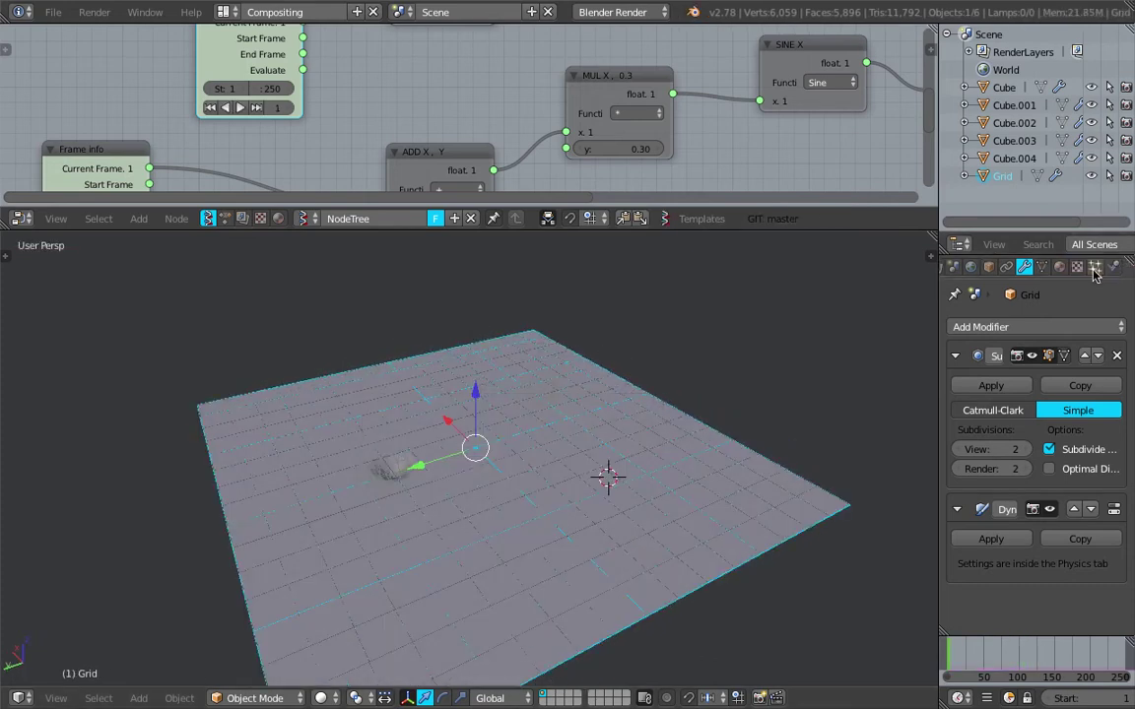
Step: Add a new material to the Grid and set its diffuse color to R 0.743, G 1.000, B 0.943
left_click(1059, 267)
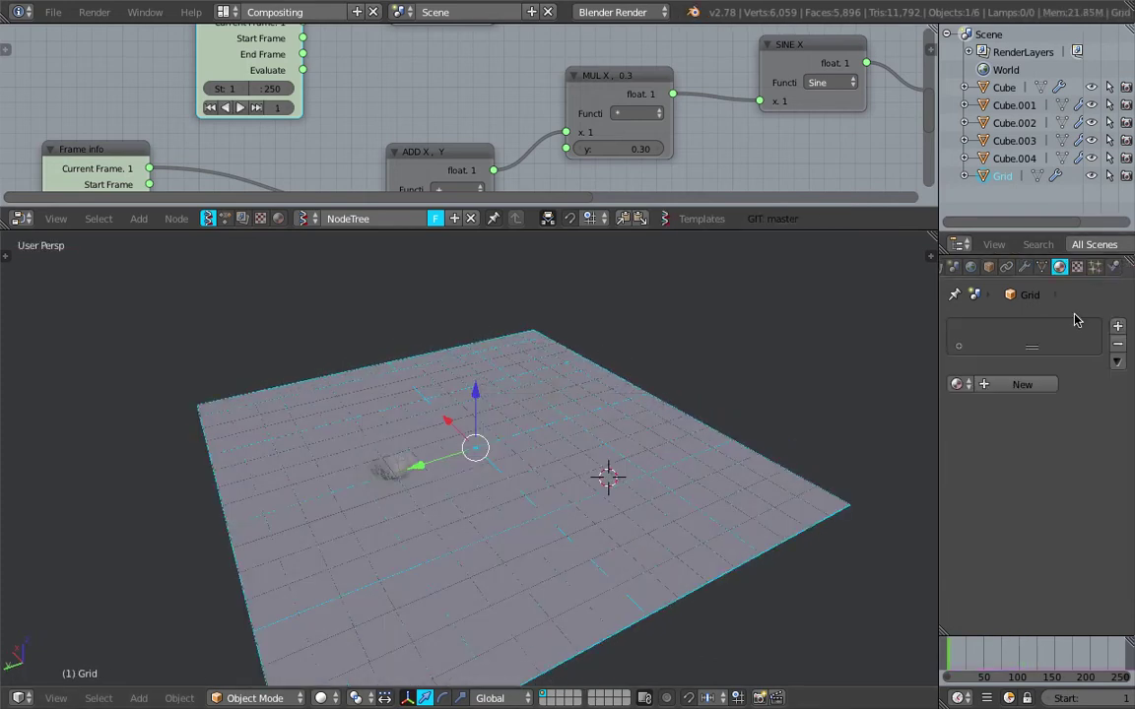
left_click(1022, 384)
left_click(982, 601)
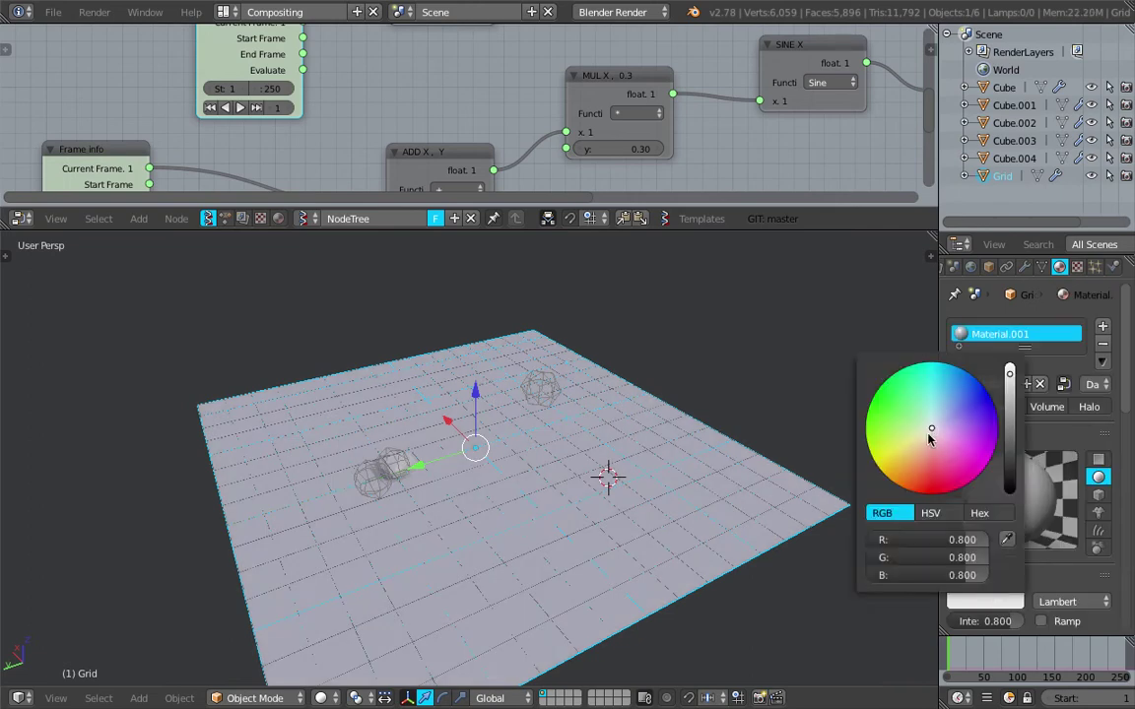
left_click_drag(1012, 384, 1009, 366)
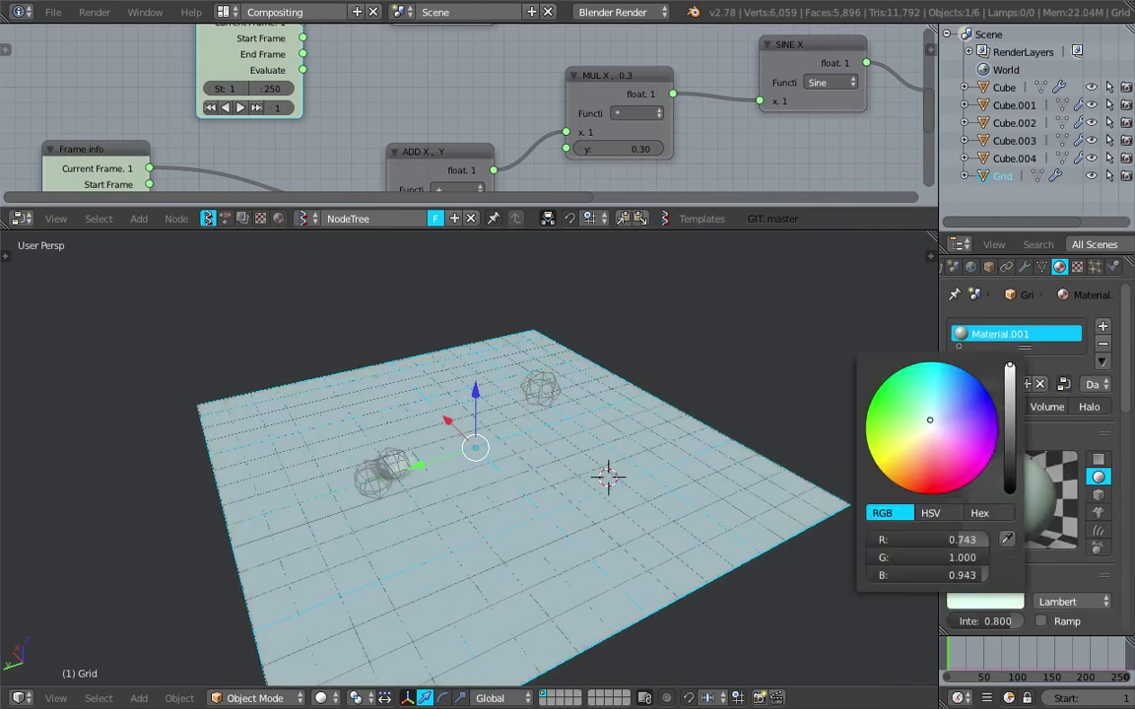
Step: Set the Grid's diffuse color to R 0.603, G 0.971, B 1.000 and play the animation to check the ripples
left_click_drag(933, 428, 933, 418)
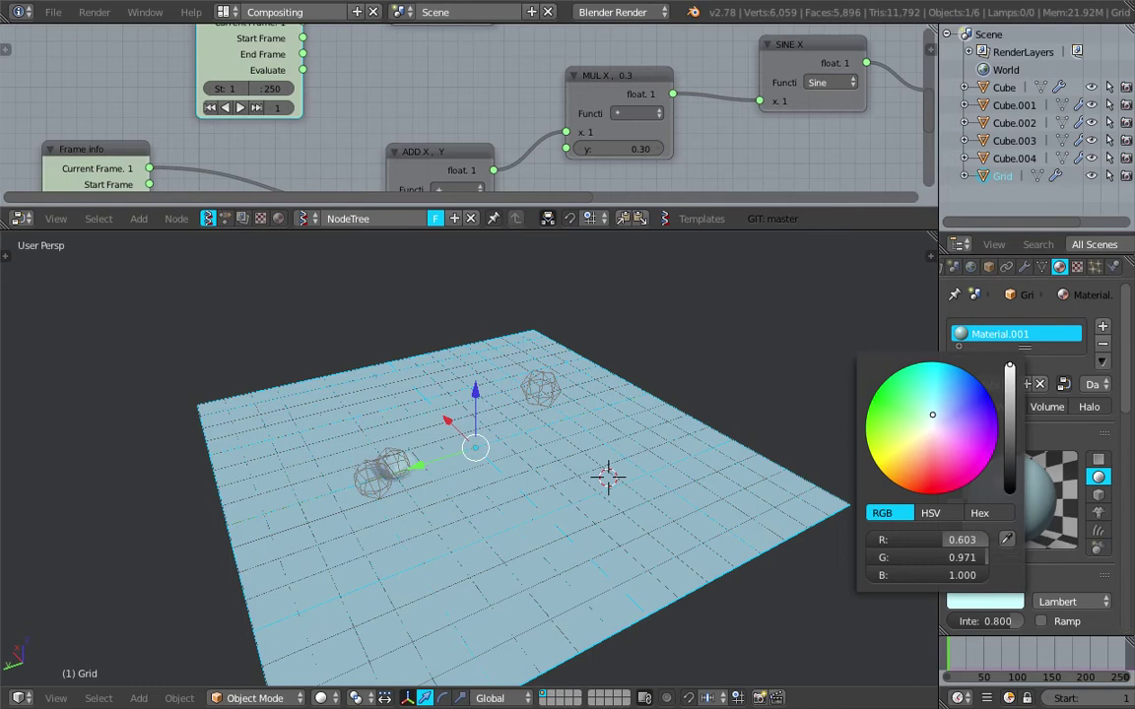
middle_click_drag(553, 391, 591, 403)
middle_click_drag(511, 420, 457, 385)
key("alt+a")
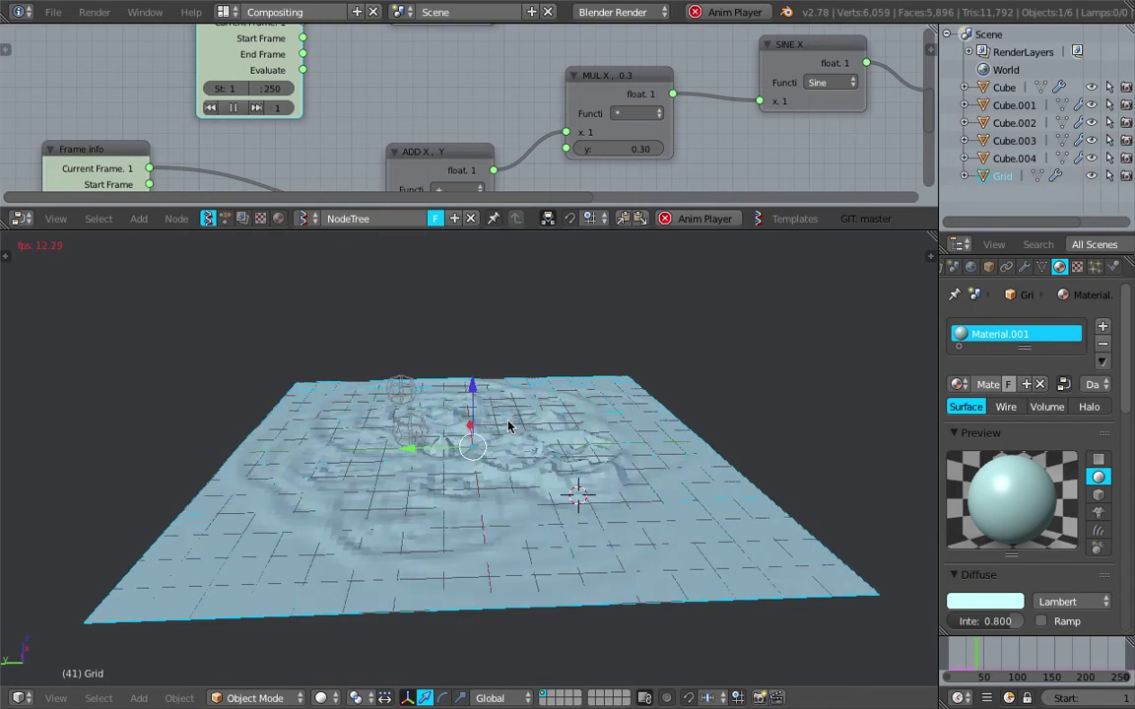
middle_click_drag(508, 426, 576, 485)
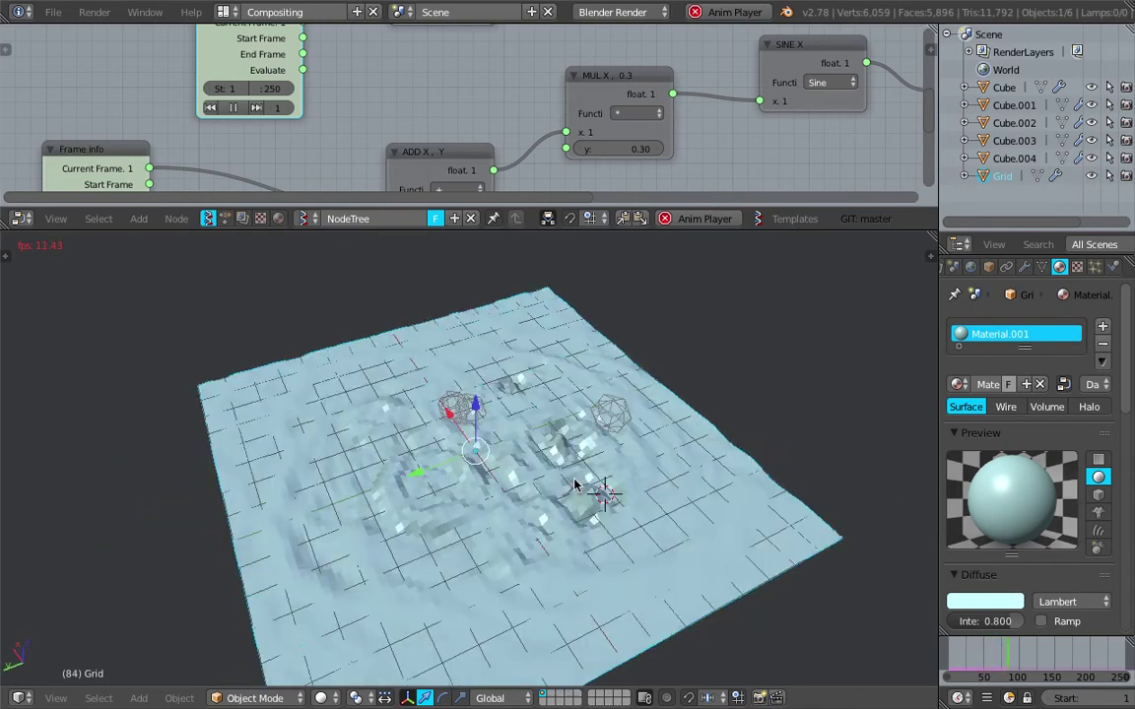
key("Escape")
Step: Enlarge the node editor and move the Frame info node farther from the Random Vector node to make room between them
left_click_drag(615, 227, 606, 433)
middle_click_drag(352, 104, 348, 166)
left_click_drag(267, 172, 166, 137)
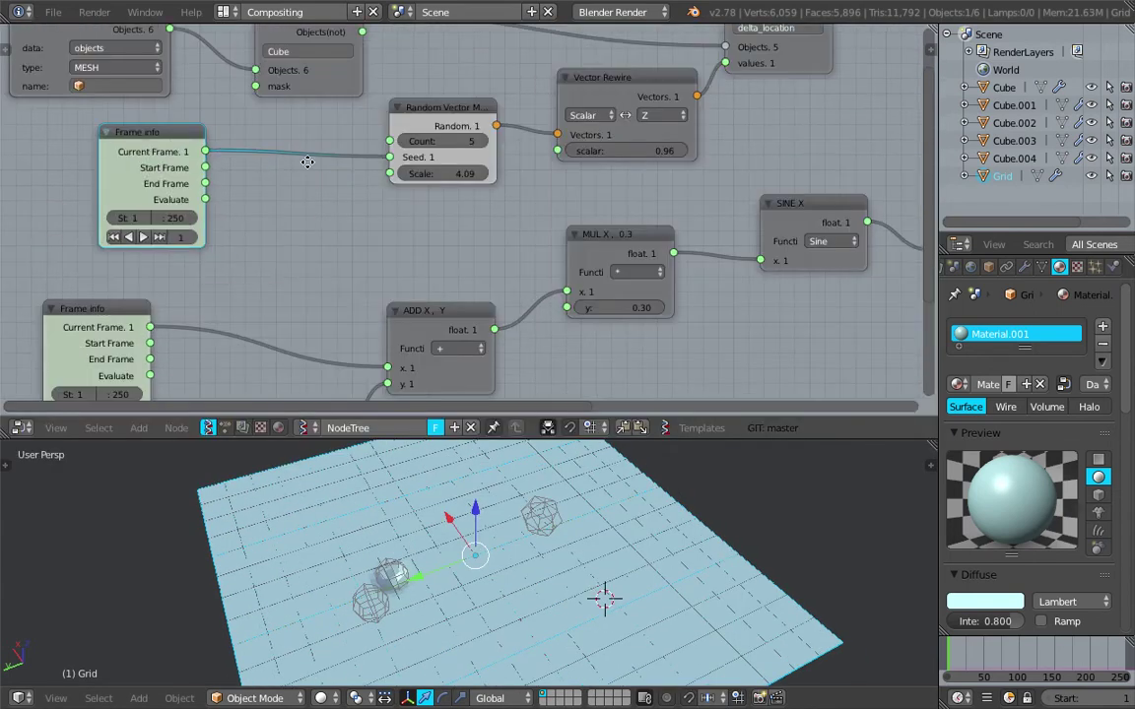
middle_click_drag(304, 163, 266, 263)
scroll(241, 254, "up", 3)
middle_click_drag(187, 249, 253, 253)
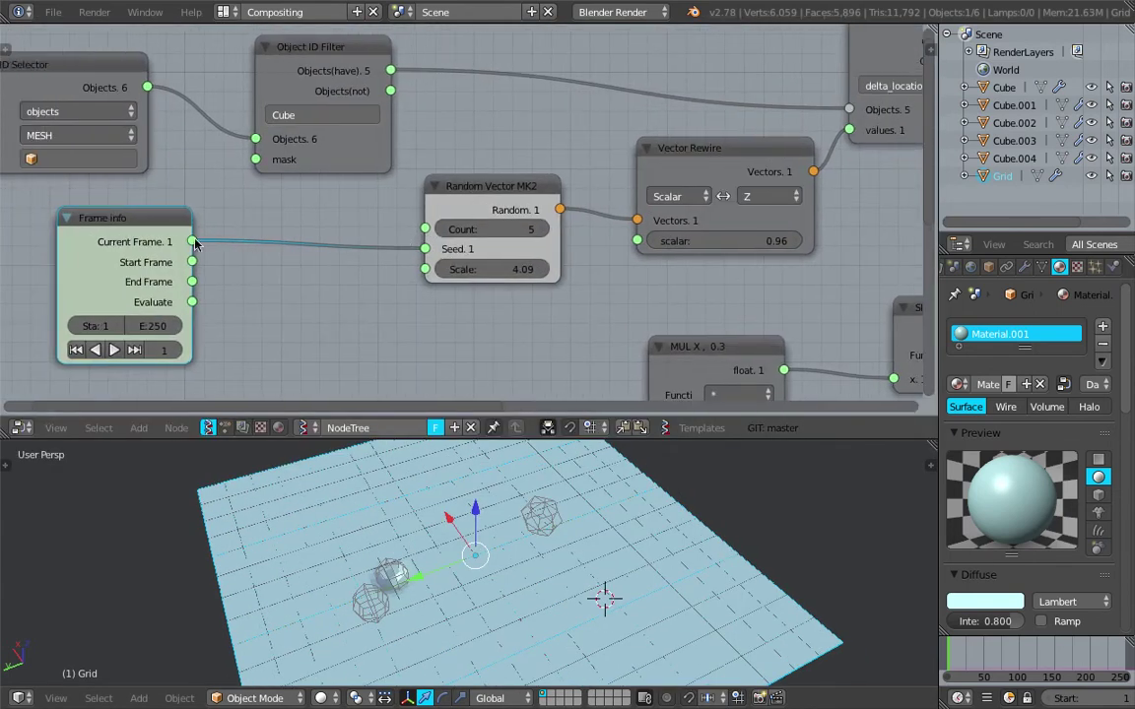
left_click_drag(102, 253, 29, 287)
middle_click_drag(266, 194, 341, 133)
Step: Insert a Math node between Frame info's Current Frame and Random Vector's Seed, using the // function with y set to 50
key("shift+a")
left_click(293, 181)
type("mat")
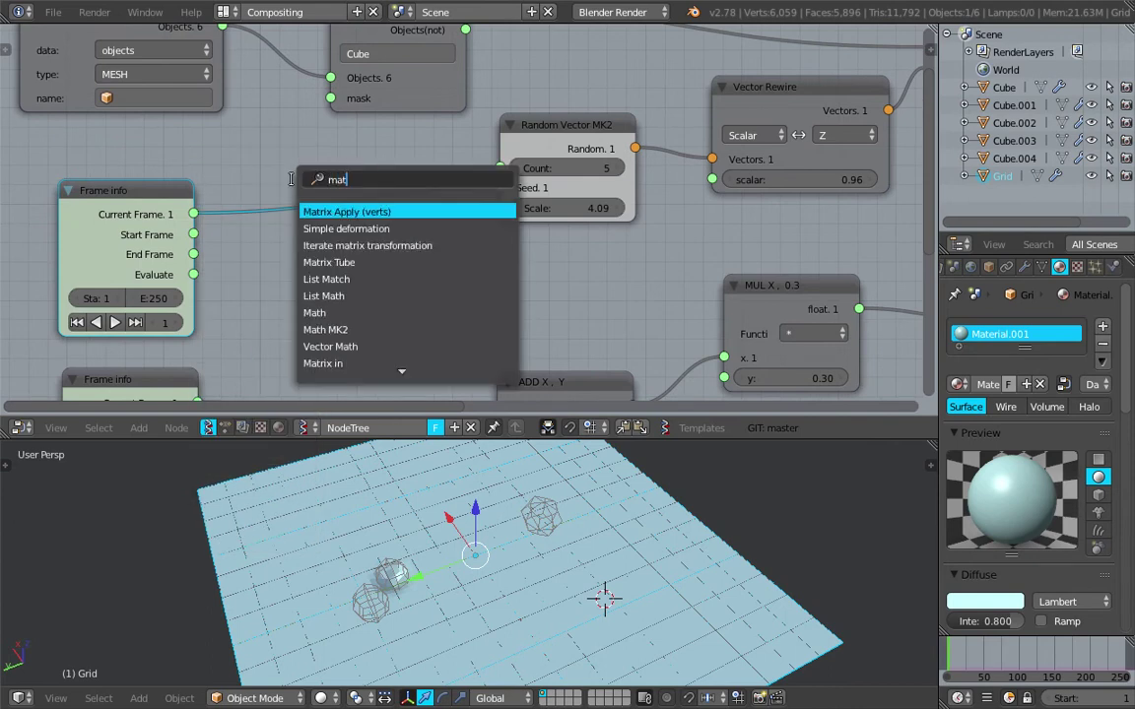
type("h")
left_click(335, 228)
left_click(364, 233)
left_click(375, 238)
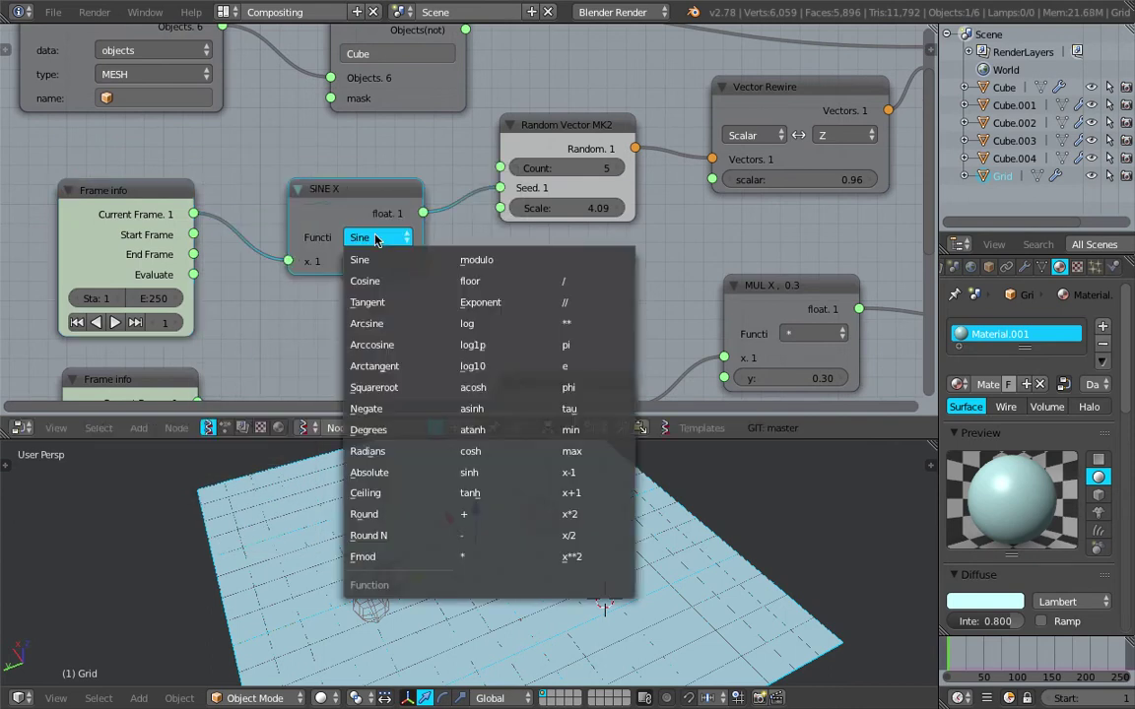
left_click(572, 311)
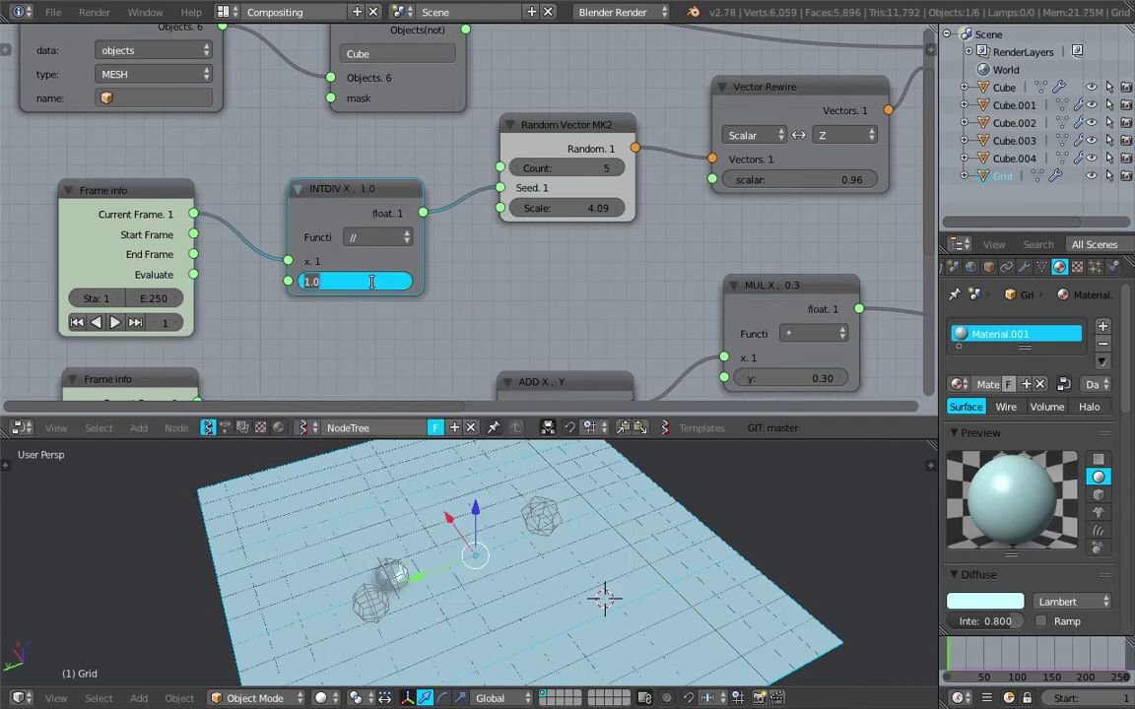
type("50")
key("Return")
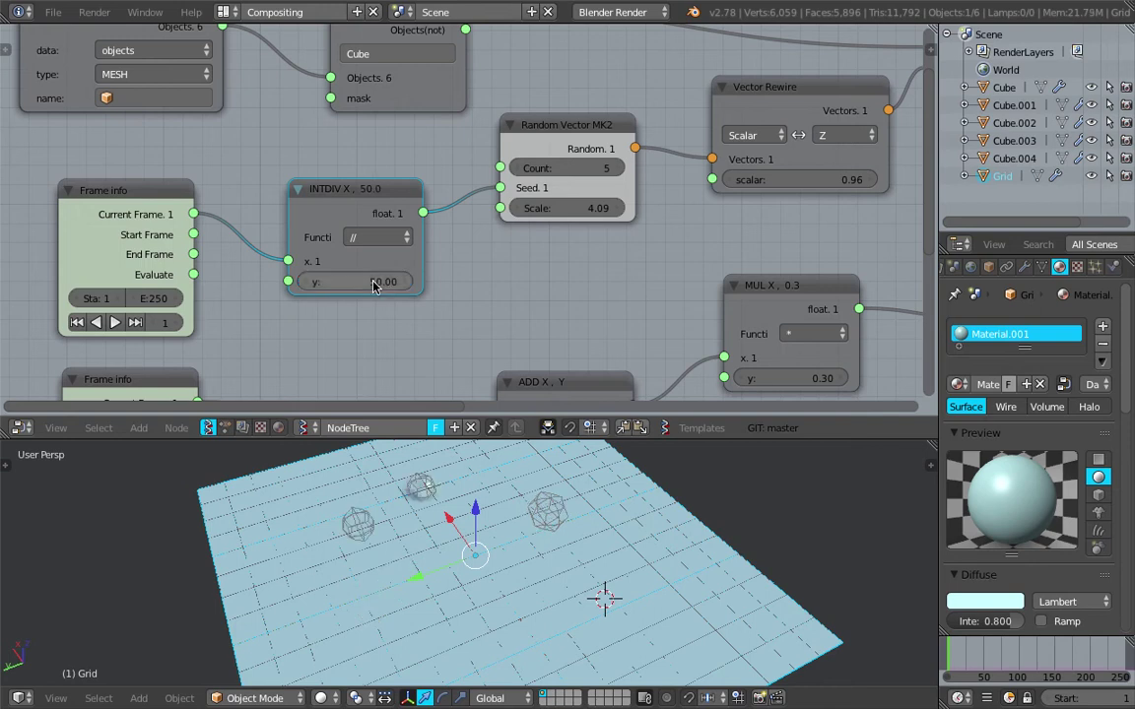
Step: Play the animation to check how often the cubes change position, and set the integer division's y to 30
scroll(612, 533, "down", 2)
key("alt+a")
middle_click_drag(612, 533, 697, 567)
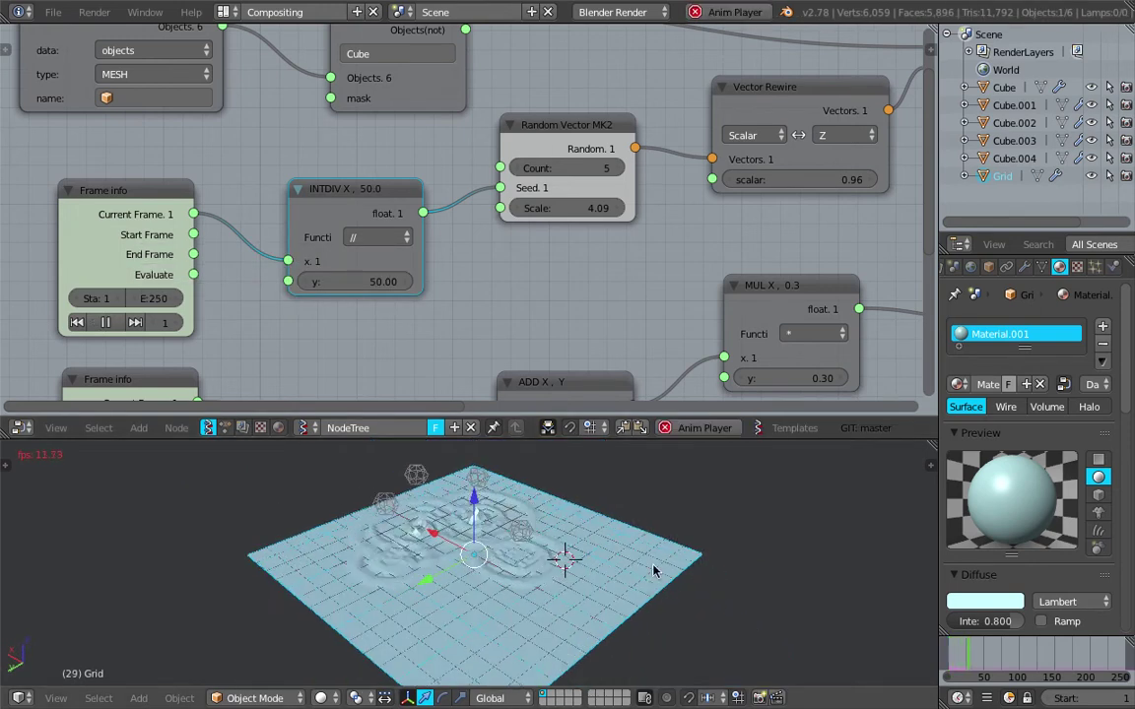
middle_click_drag(439, 537, 514, 552)
key("Escape")
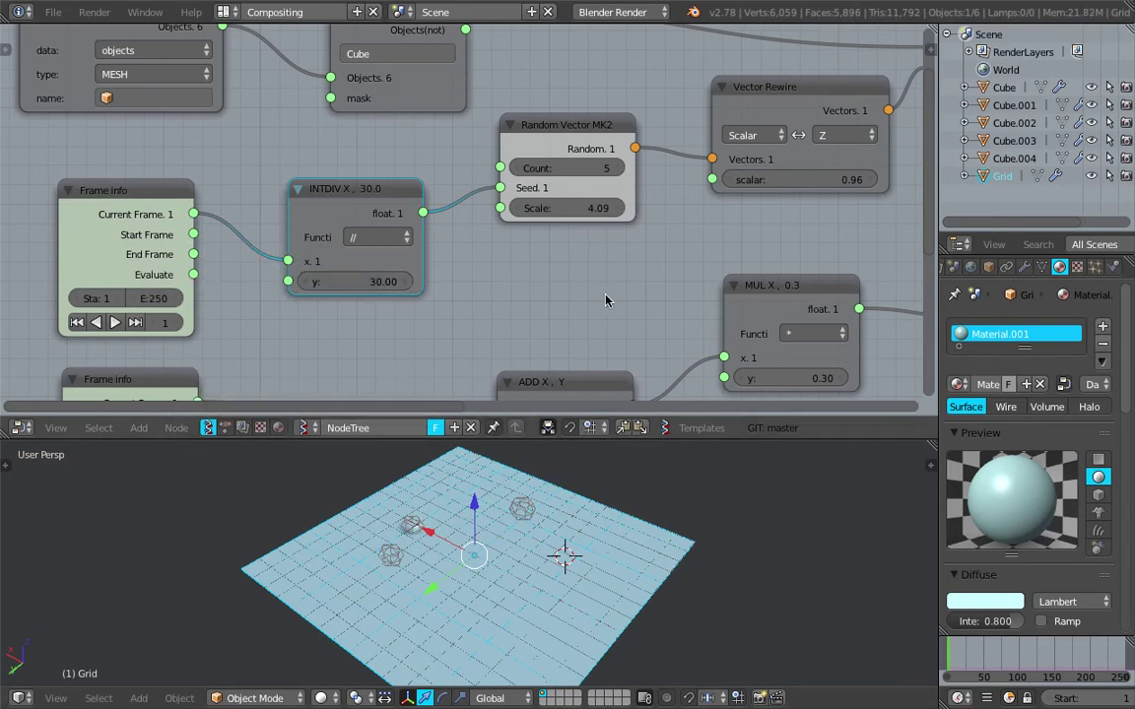
Step: Set the Random Vector node's Scale to 6.04, enlarge the 3D viewport and save the file
middle_click_drag(623, 231, 463, 216)
scroll(451, 205, "down", 1)
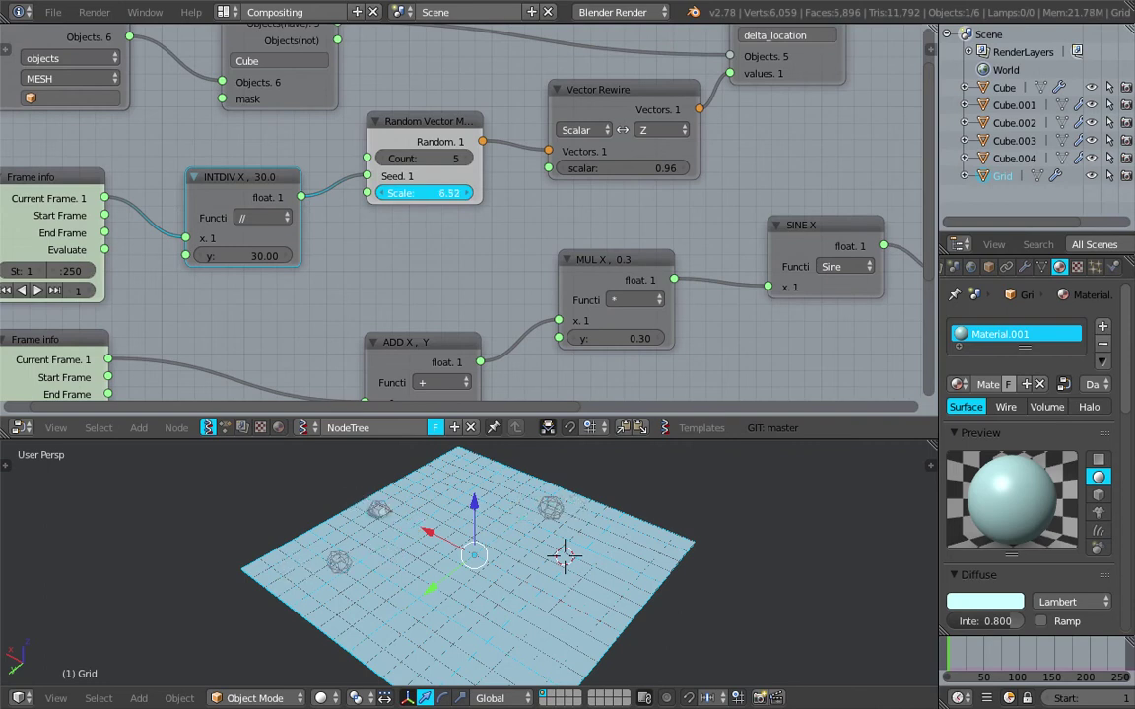
scroll(595, 573, "down", 3)
middle_click_drag(595, 572, 672, 512)
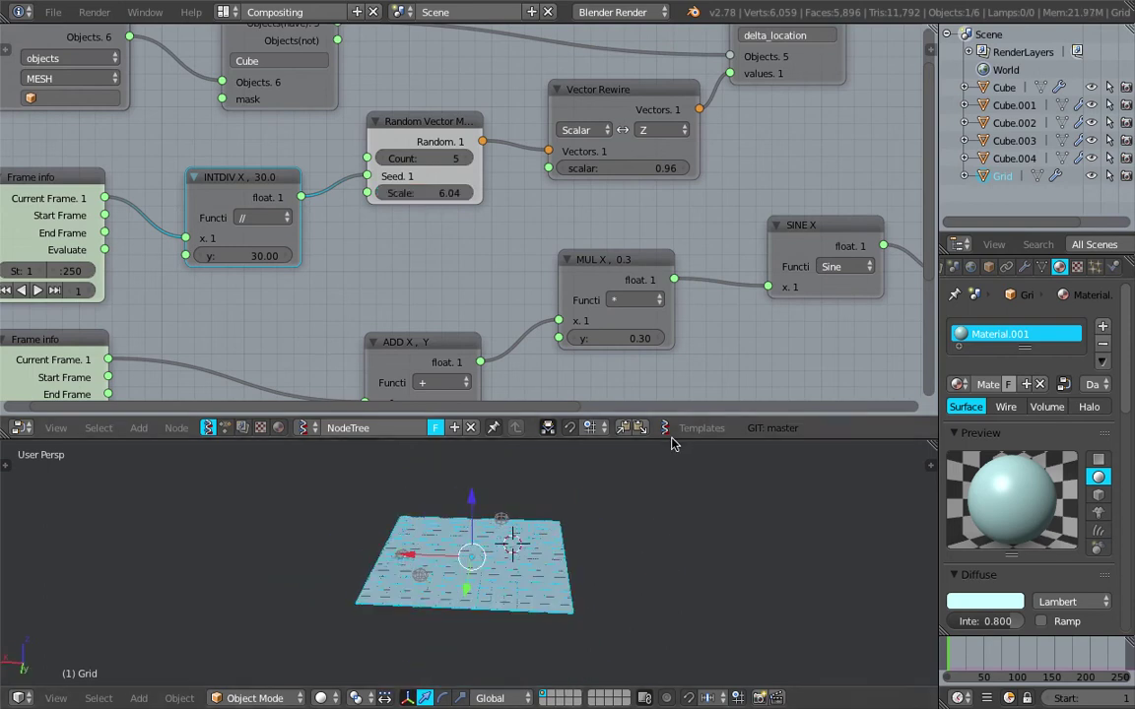
left_click_drag(670, 441, 670, 305)
scroll(618, 387, "up", 4)
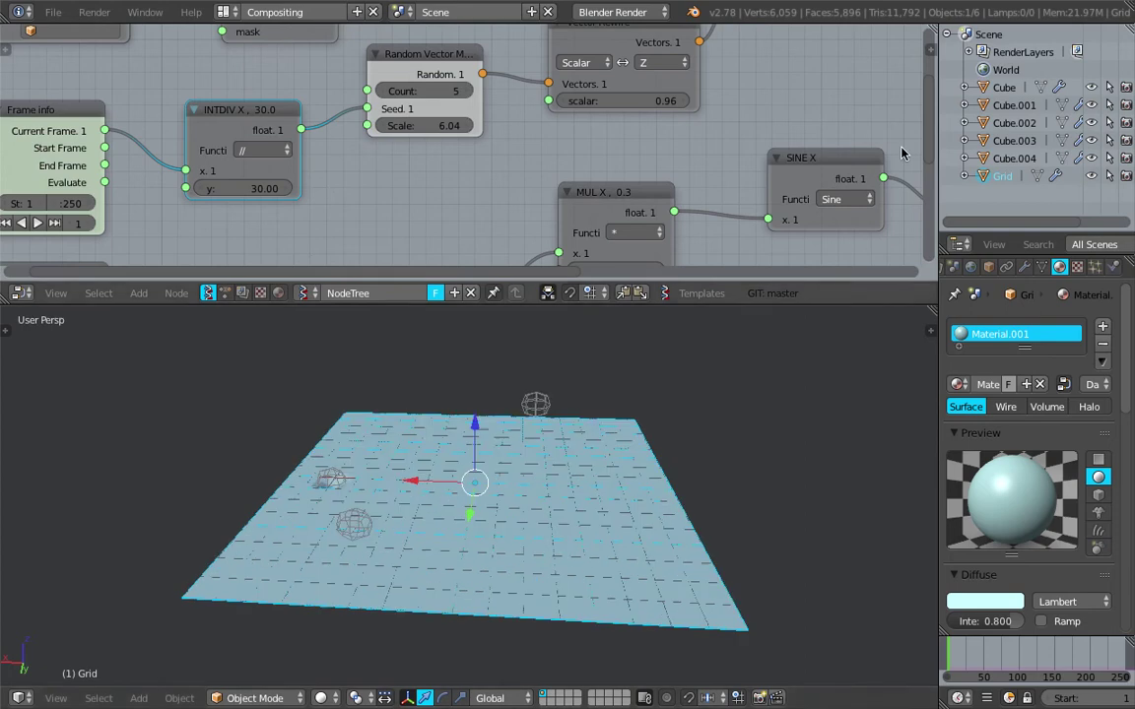
middle_click_drag(749, 479, 716, 450)
key("ctrl+s")
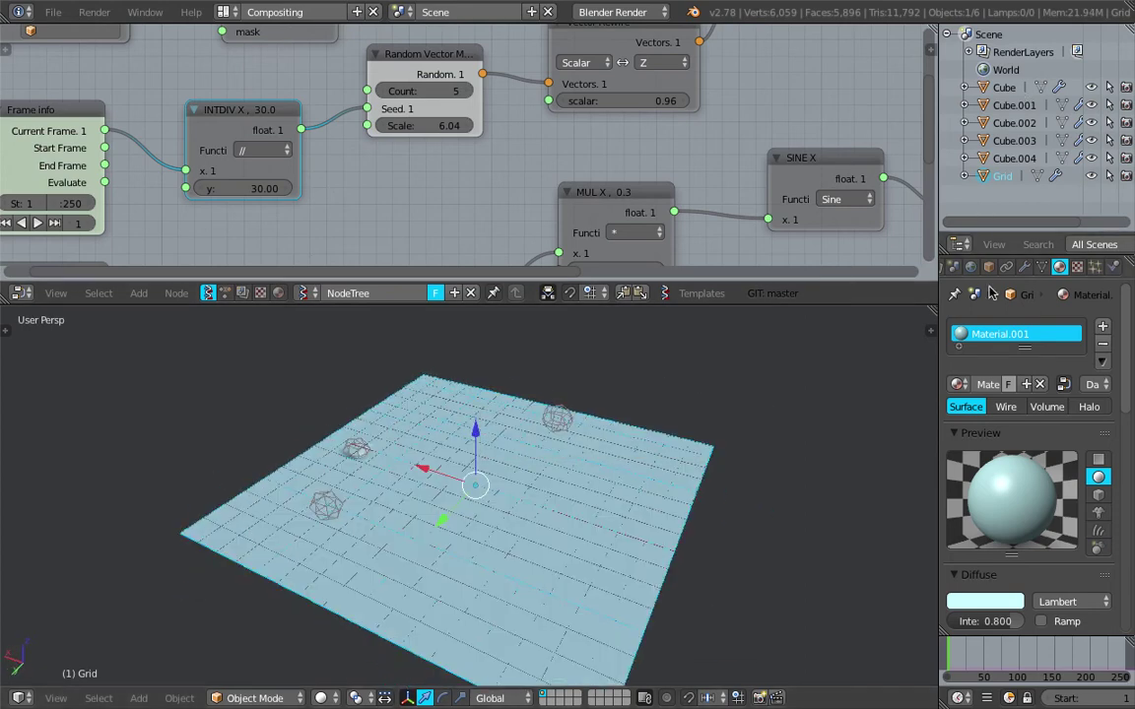
Step: Enable Matcap shading for the 3D viewport and choose the dark chrome reflective matcap
key("n")
scroll(843, 626, "down", 10)
scroll(837, 616, "down", 6)
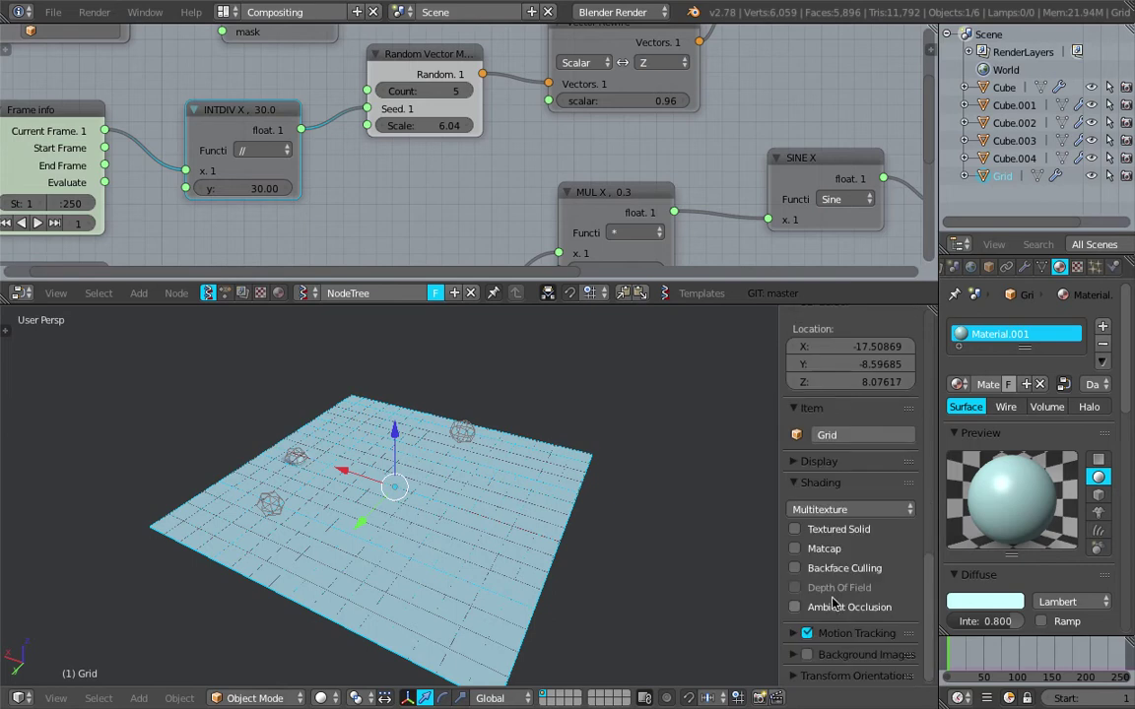
left_click(796, 548)
left_click(837, 586)
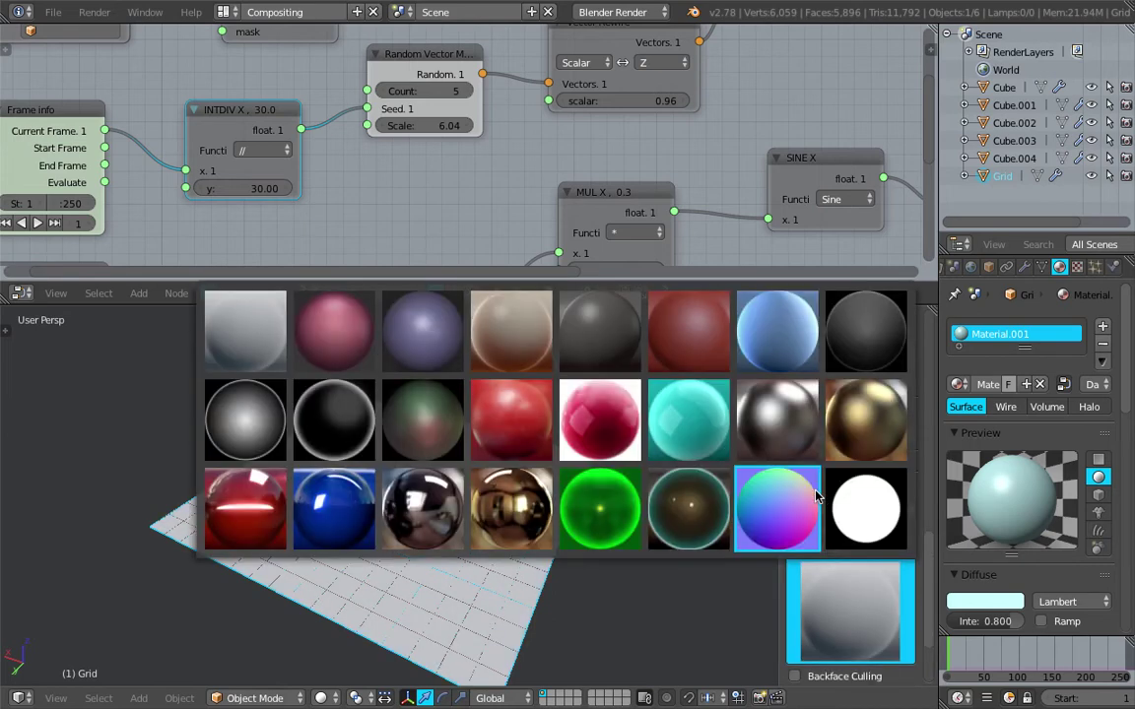
left_click(458, 512)
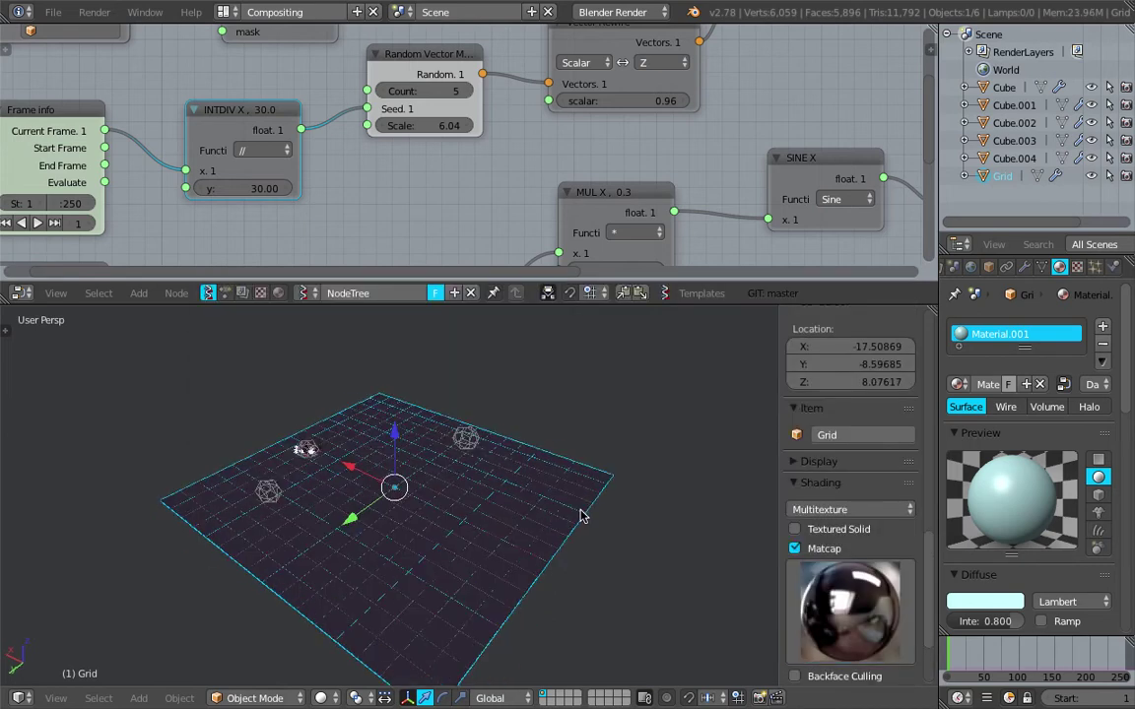
Step: Start the animation playback and apply smooth shading to the Grid
key("alt+a")
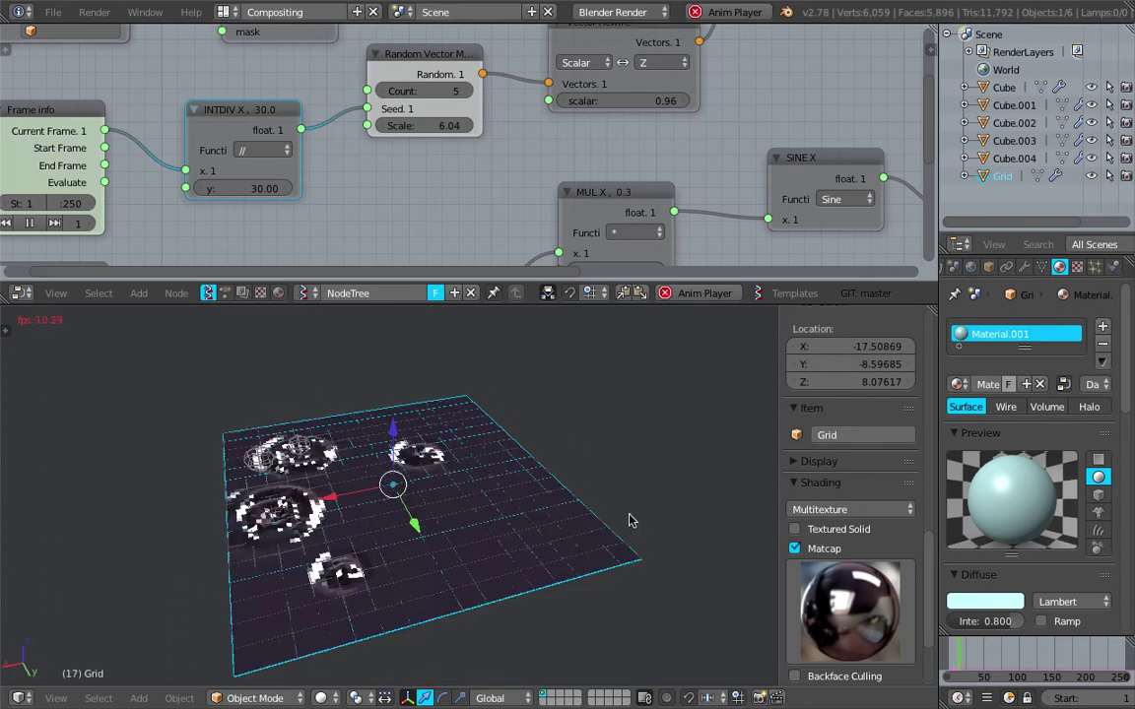
key("space")
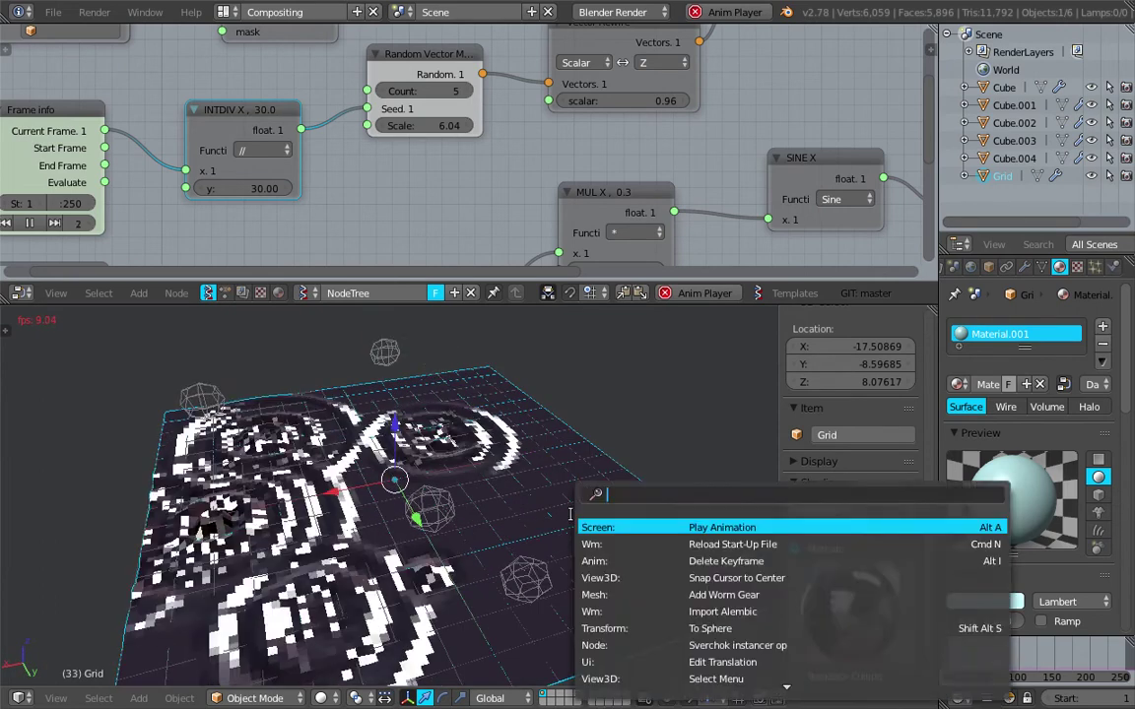
type("smoo")
key("Return")
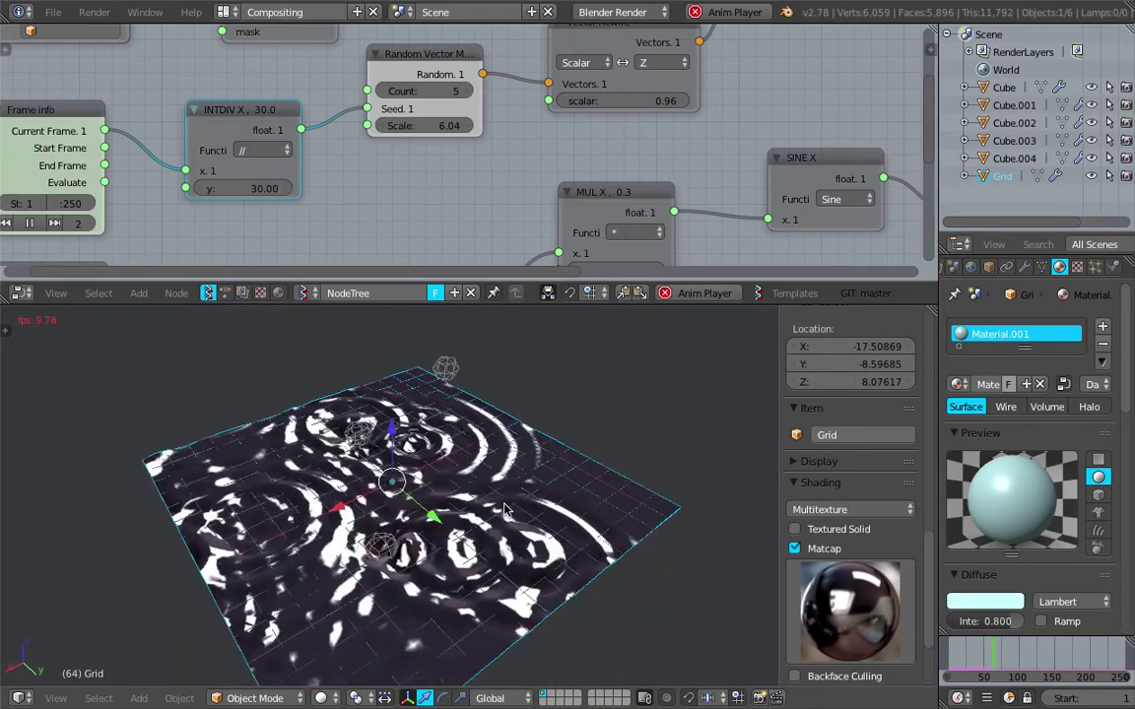
Step: Examine the smooth reflective ripples on the Grid from several angles during playback, and stop the animation
middle_click_drag(504, 509, 517, 499)
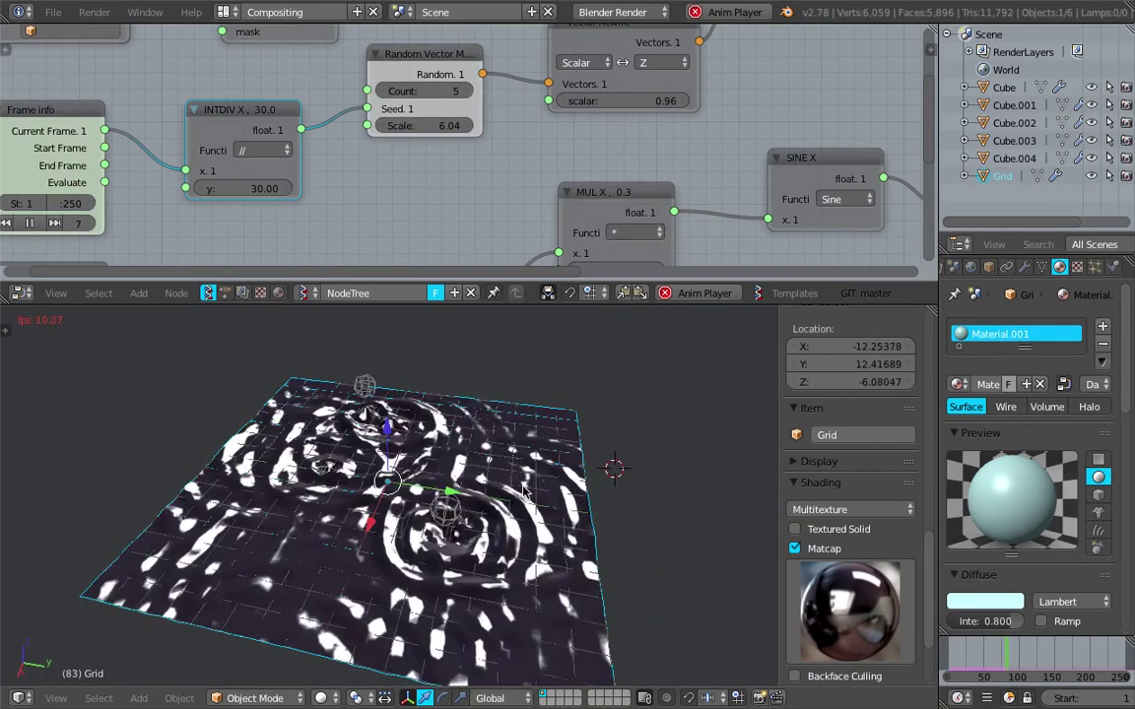
middle_click_drag(431, 504, 537, 513)
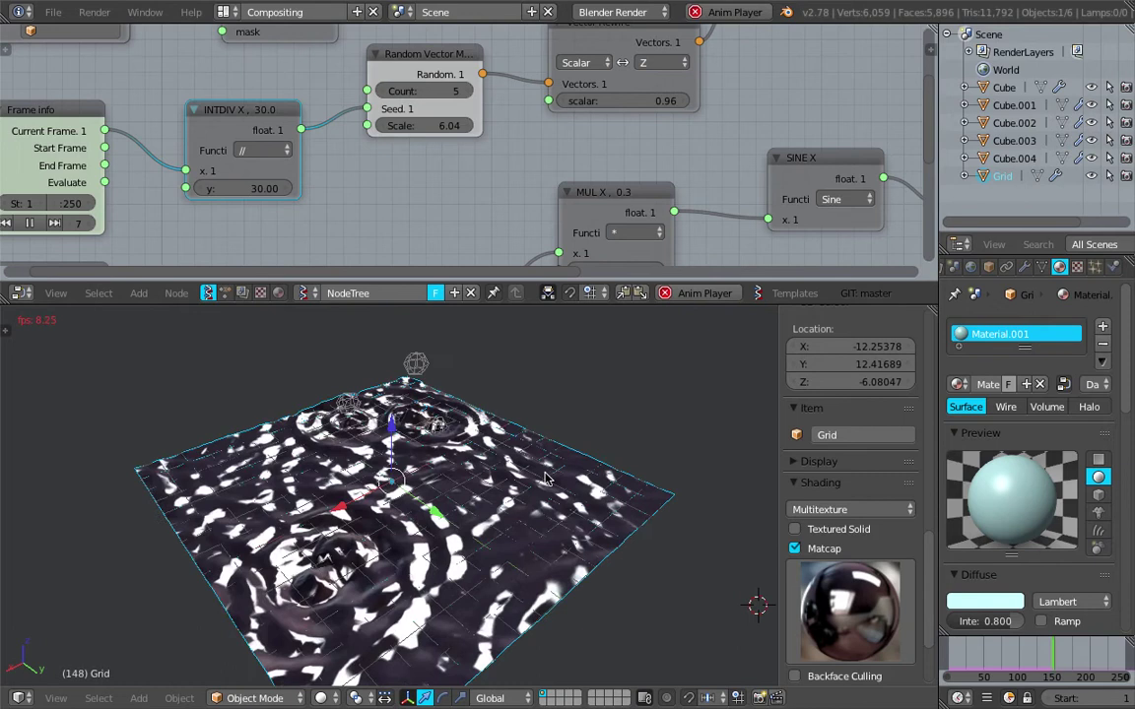
middle_click_drag(547, 478, 442, 443)
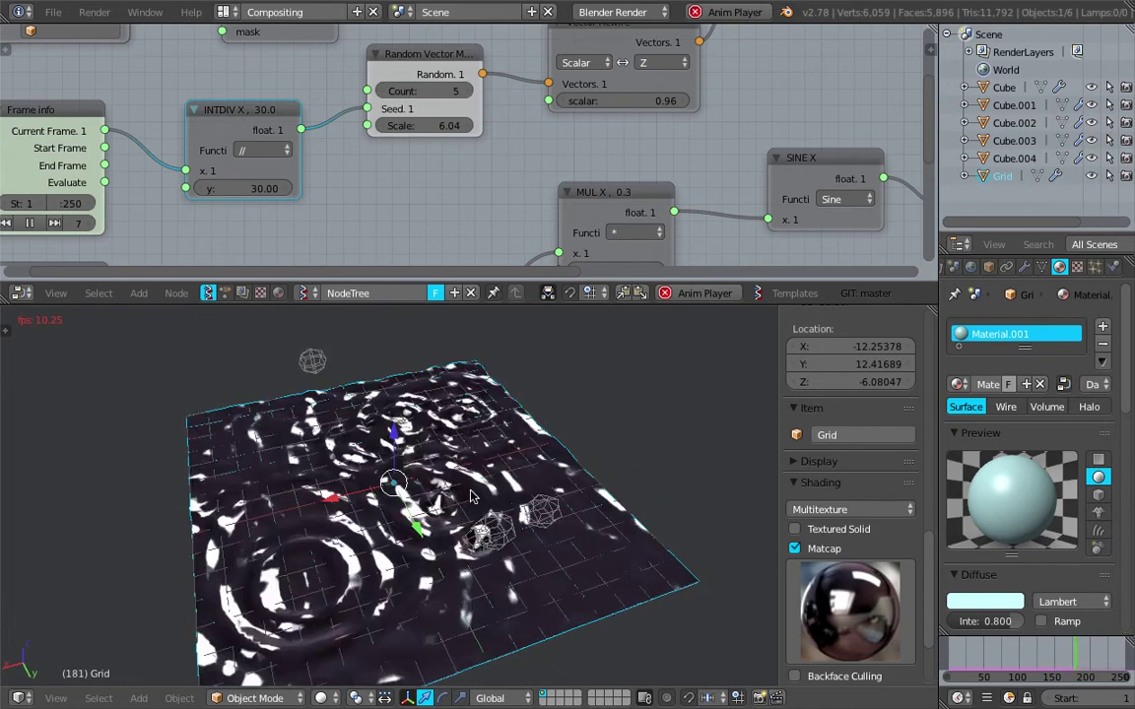
key("Escape")
middle_click_drag(519, 495, 423, 485)
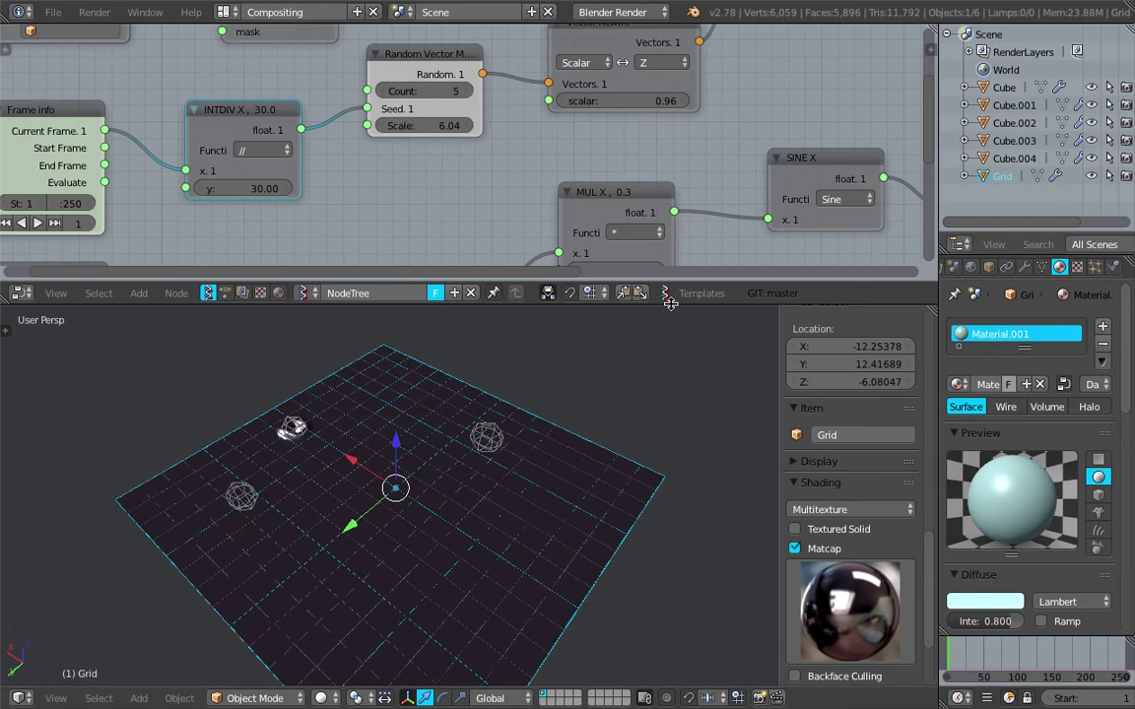
Step: Enlarge the node editor and duplicate the location Object ID Set MK2 node at the end of the node chain
left_click_drag(670, 303, 666, 425)
middle_click_drag(464, 560, 436, 560)
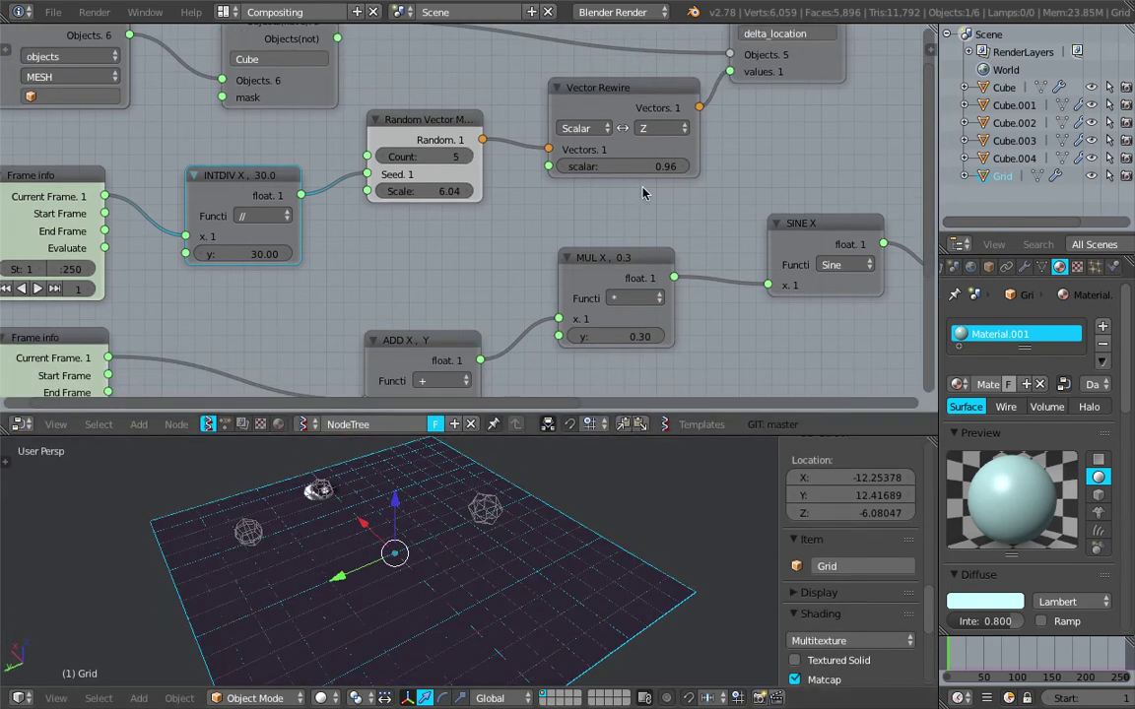
scroll(642, 187, "down", 3)
mouse_move(858, 118)
middle_mouse_down()
mouse_move(689, 148)
mouse_move(503, 214)
middle_mouse_up()
middle_click_drag(869, 217, 577, 225)
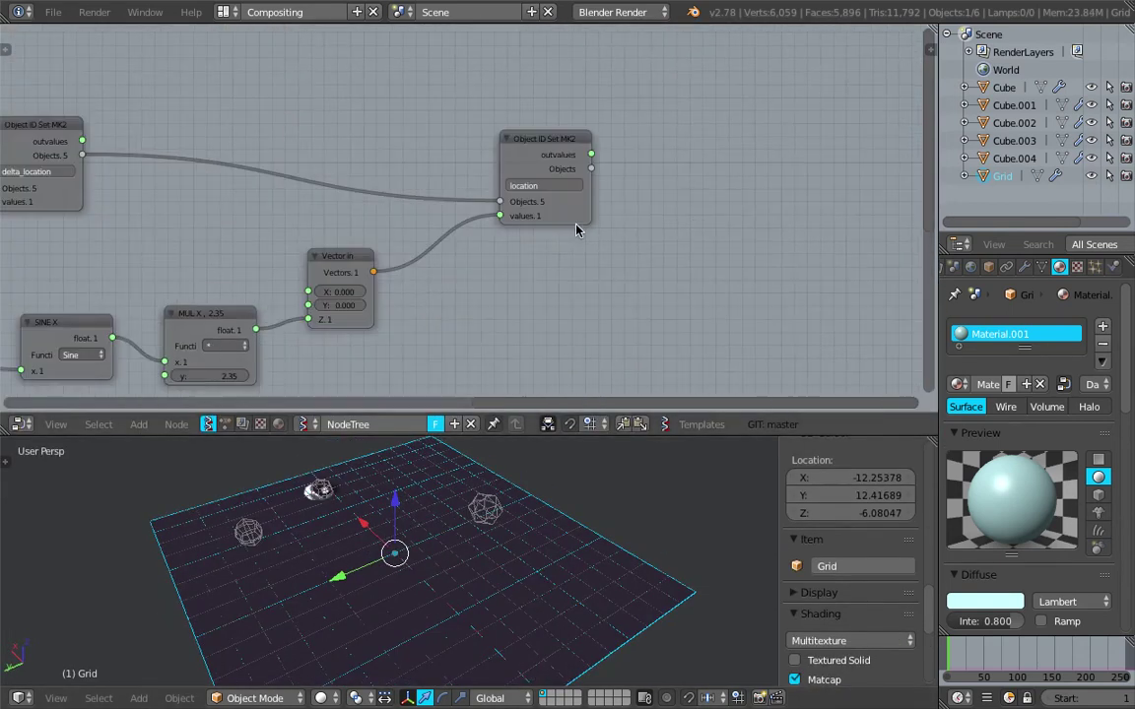
left_click_drag(575, 219, 643, 180)
middle_click_drag(612, 146, 592, 172)
key("shift+d")
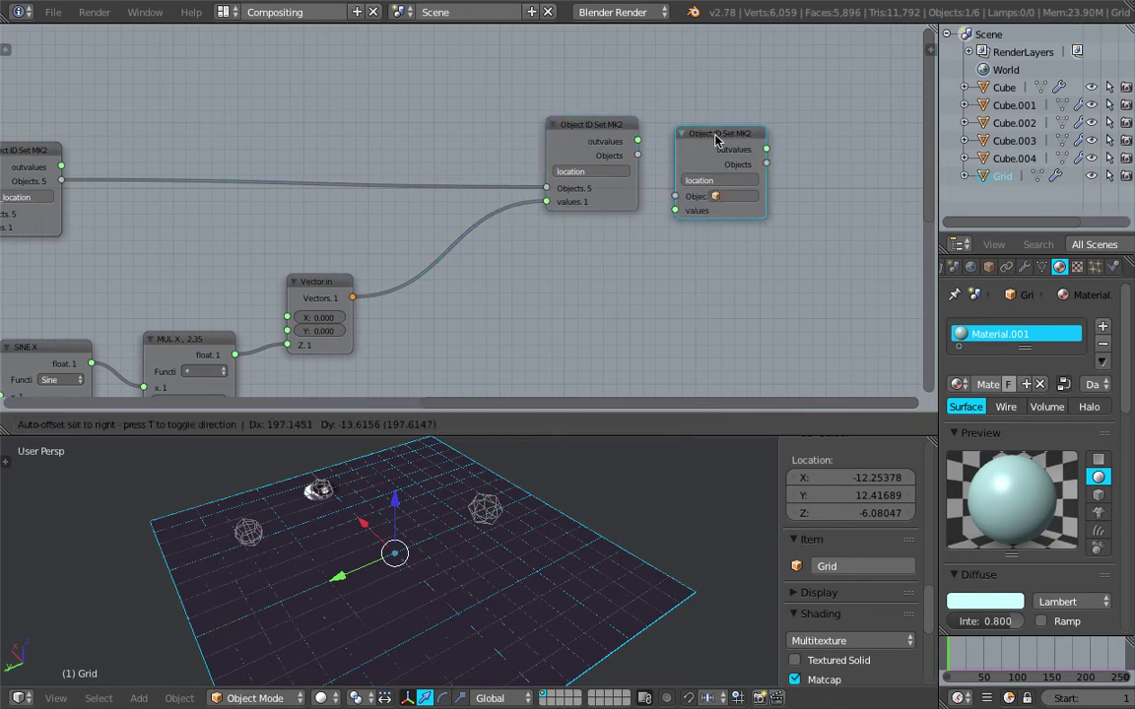
left_click(715, 141)
Step: Connect the location node's Objects output to the duplicated Object ID Set MK2 node and set the duplicate's property to scale
middle_click_drag(716, 141, 662, 159)
scroll(662, 158, "up", 3)
left_click_drag(523, 144, 471, 132)
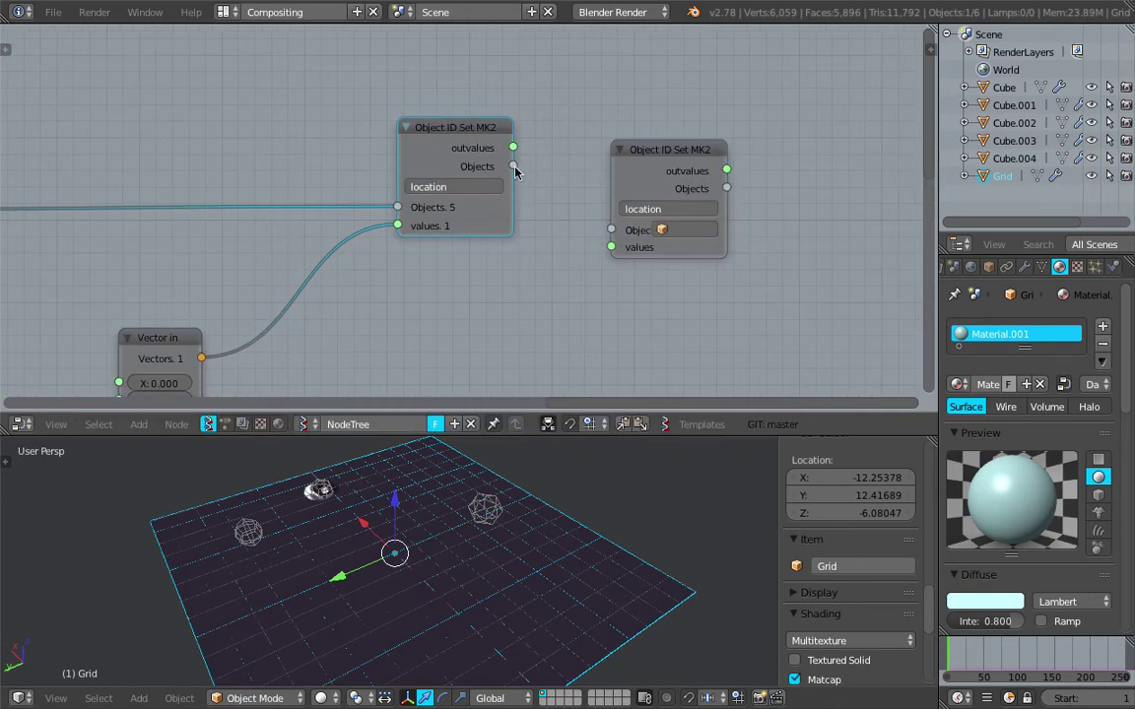
left_click_drag(514, 165, 611, 227)
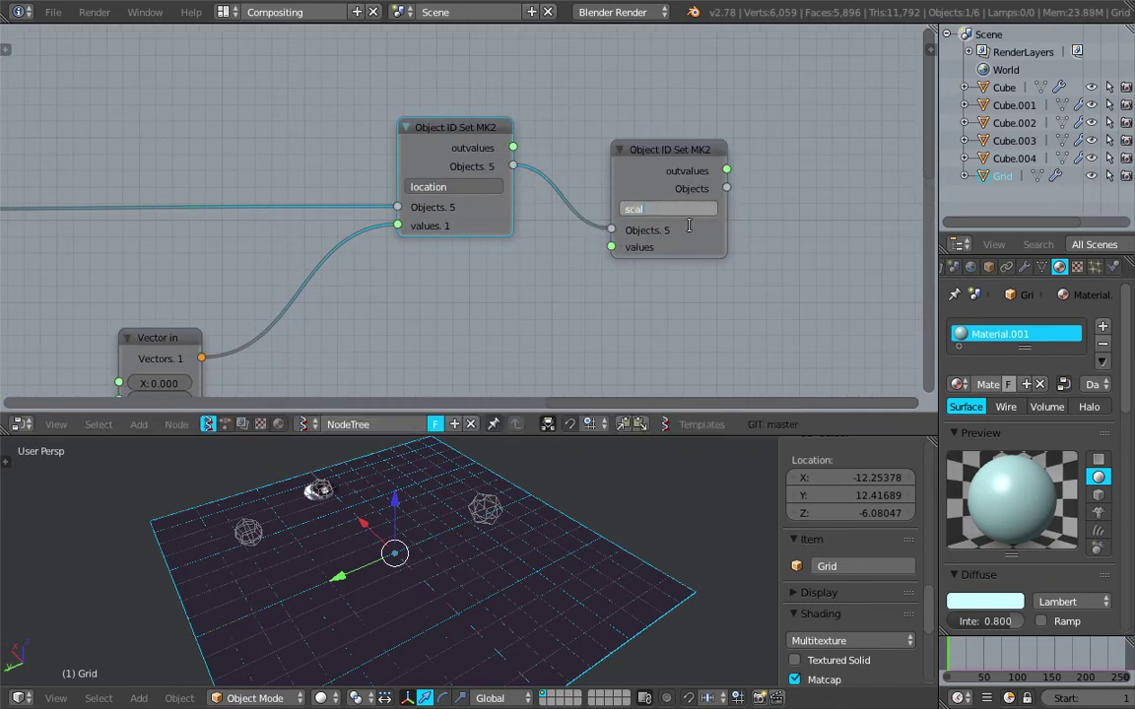
Step: Add a Random Num Gen node using Float, Size 5, Float Low 0.20 and Float High 1.00, and connect it to the scale node's values
middle_click_drag(500, 299, 516, 244)
key("shift+a")
type("srandom n")
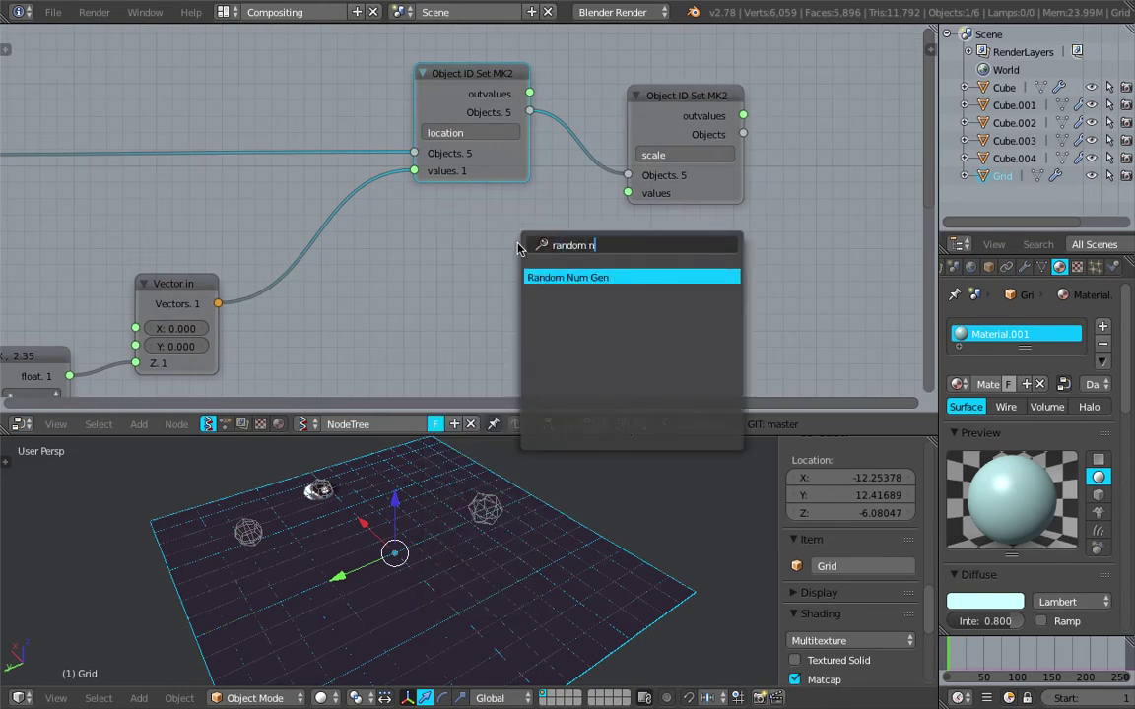
key("Return")
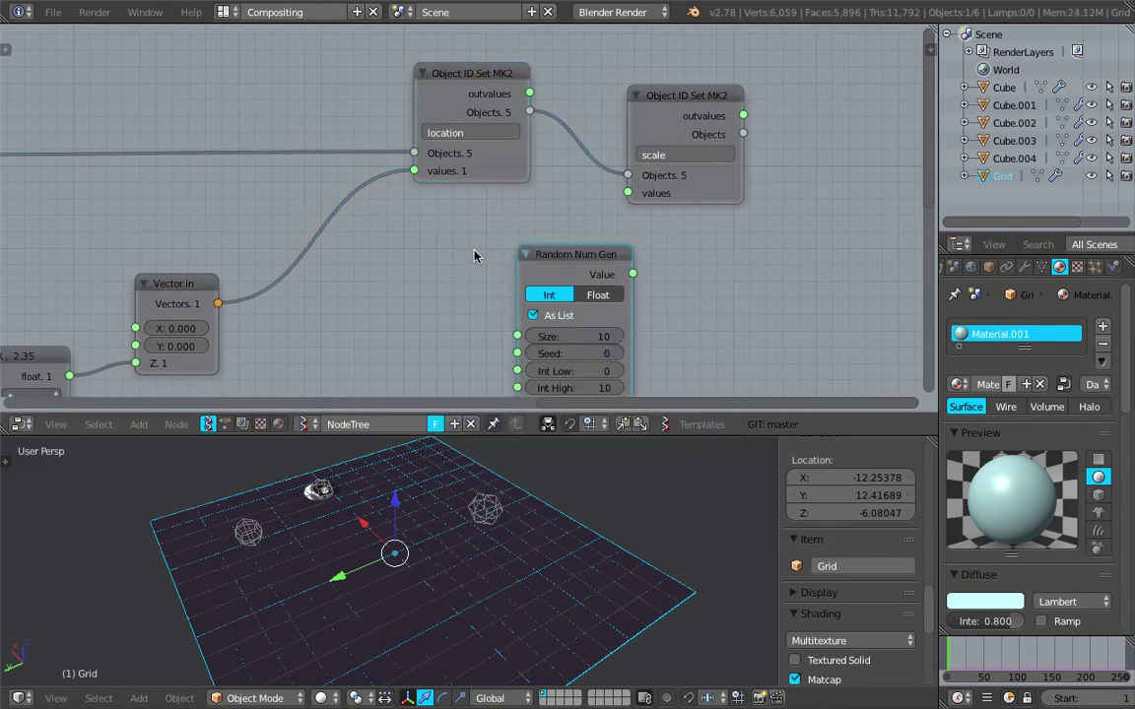
left_click(493, 243)
key("ctrl+s")
left_click(492, 242)
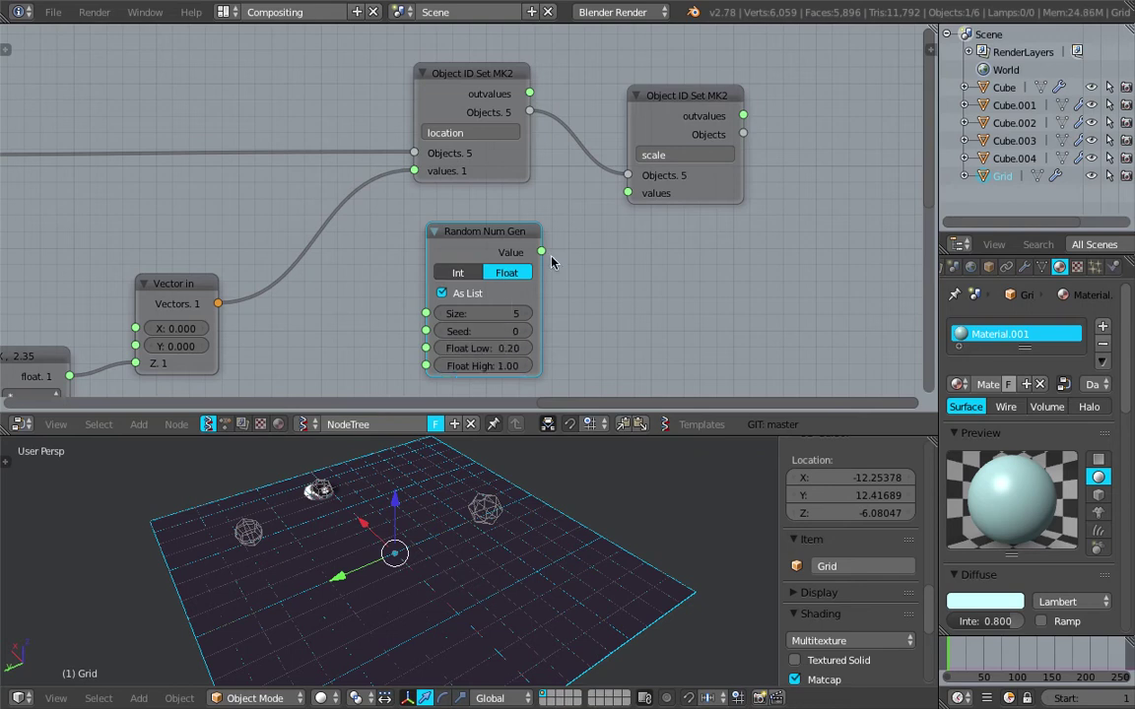
left_click_drag(542, 252, 631, 193)
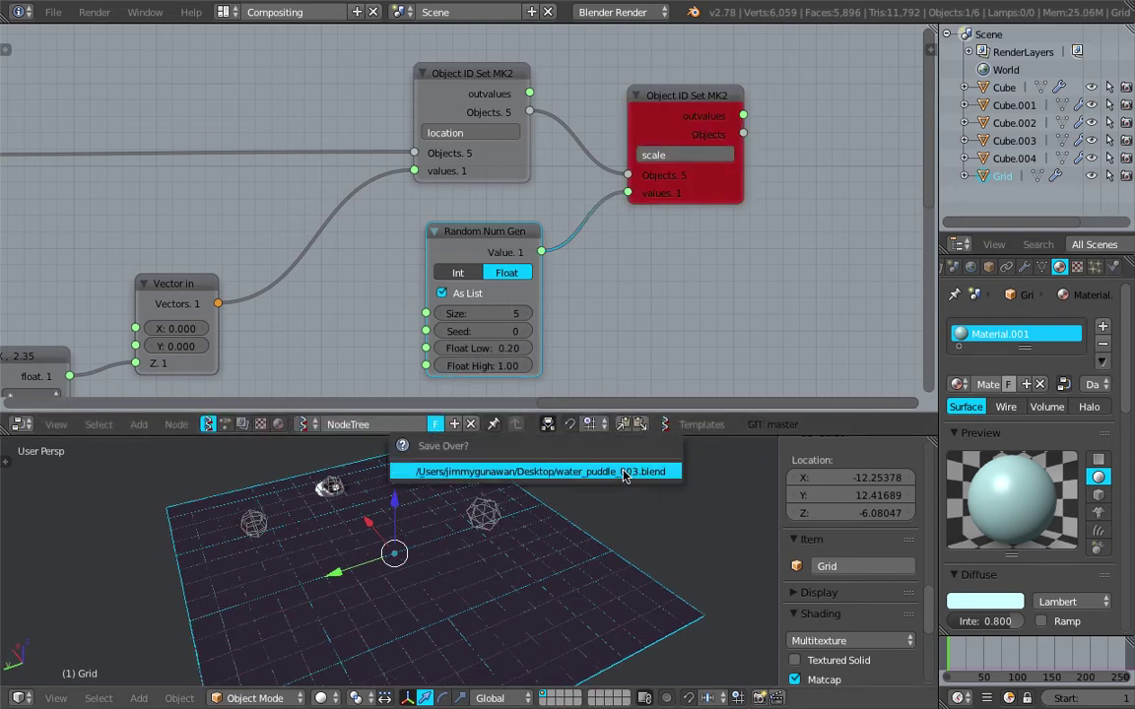
middle_click_drag(682, 190, 582, 194)
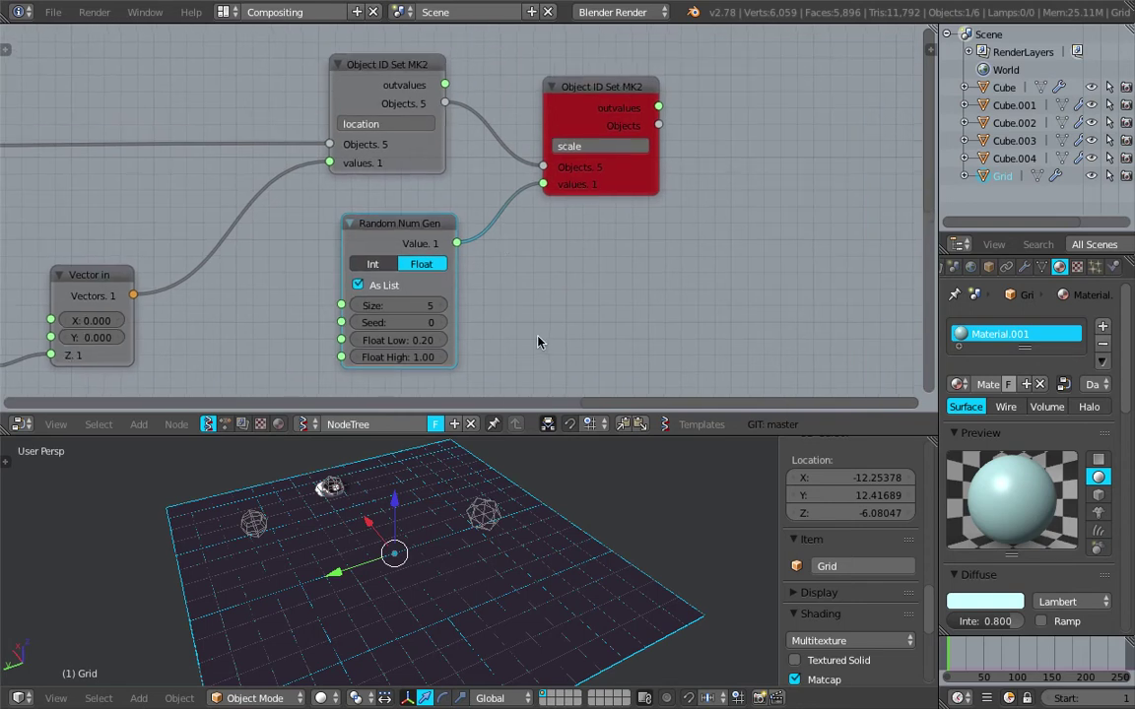
Step: Check the terminal output for the scale node's error, and add a Vector in node below the scale node
key("ctrl+Left")
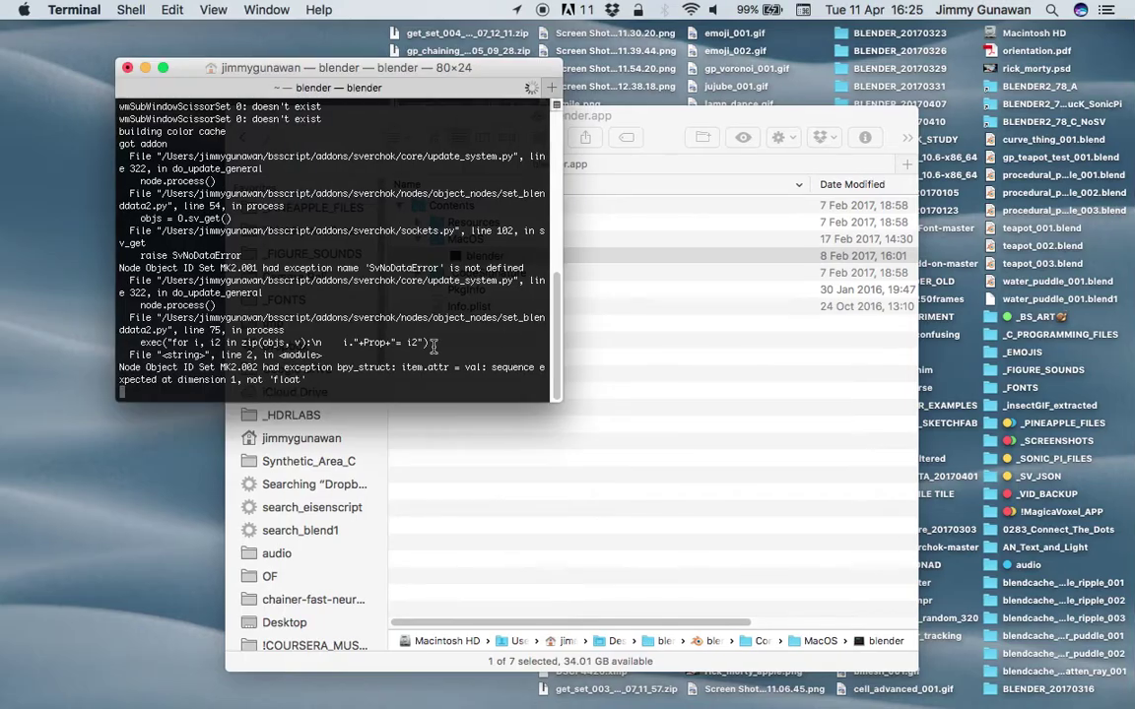
key("ctrl+Right")
key("shift+a")
left_click(563, 223)
type("vec")
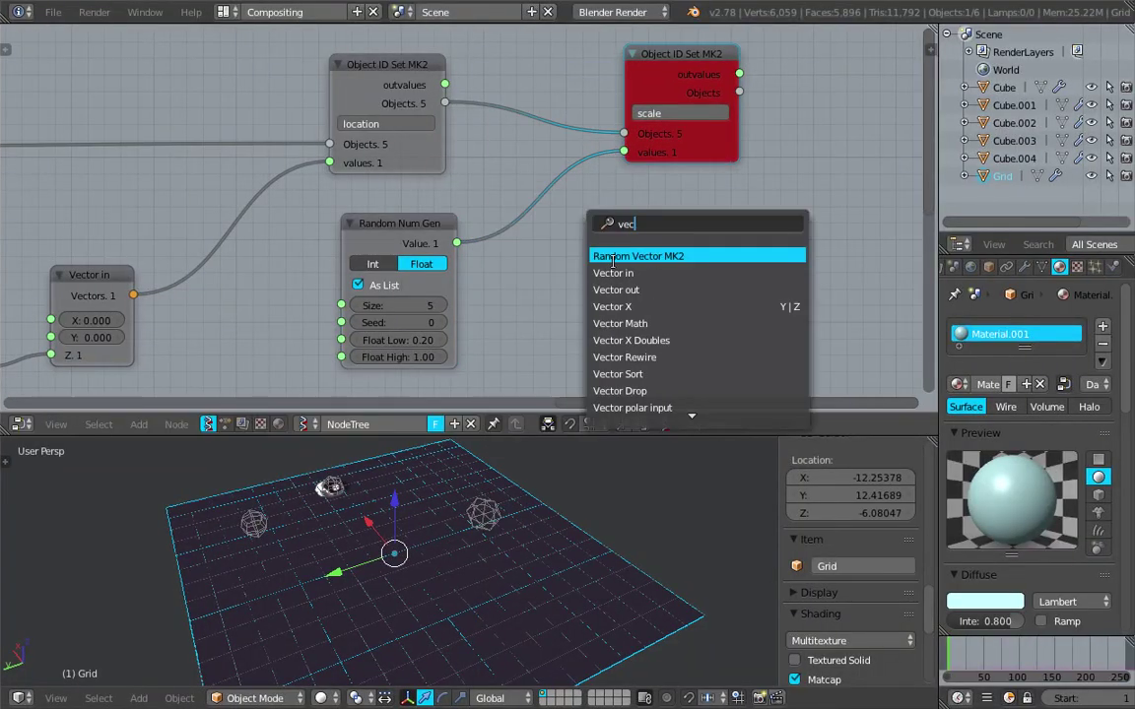
left_click(612, 271)
left_click(634, 240)
Step: Connect the Random Num Gen value to the Vector in node's X, Y and Z, feed its Vectors into the scale node's values, and save
left_click_drag(458, 243, 629, 305)
left_click_drag(458, 244, 628, 322)
left_click_drag(713, 262, 627, 154)
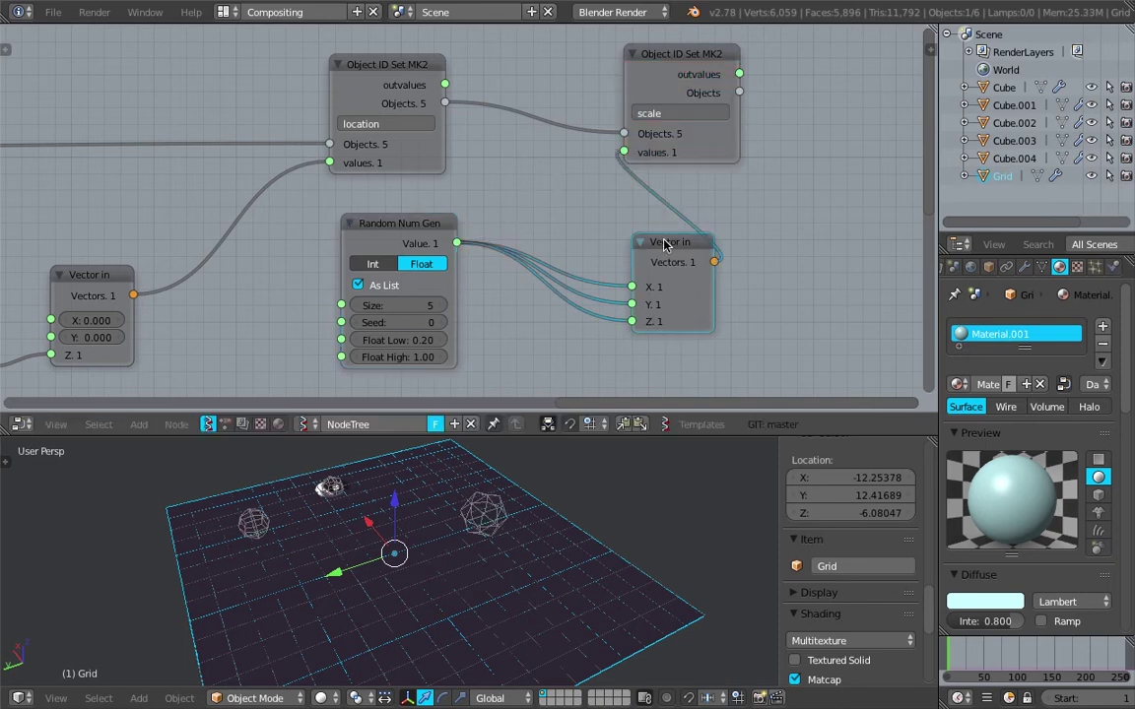
left_click_drag(665, 244, 543, 190)
key("ctrl+s")
left_click(543, 189)
Step: Play the animation to examine the ripples made by the randomly scaled cubes, and stop it and save the file
middle_click_drag(532, 476, 540, 542)
key("alt+a")
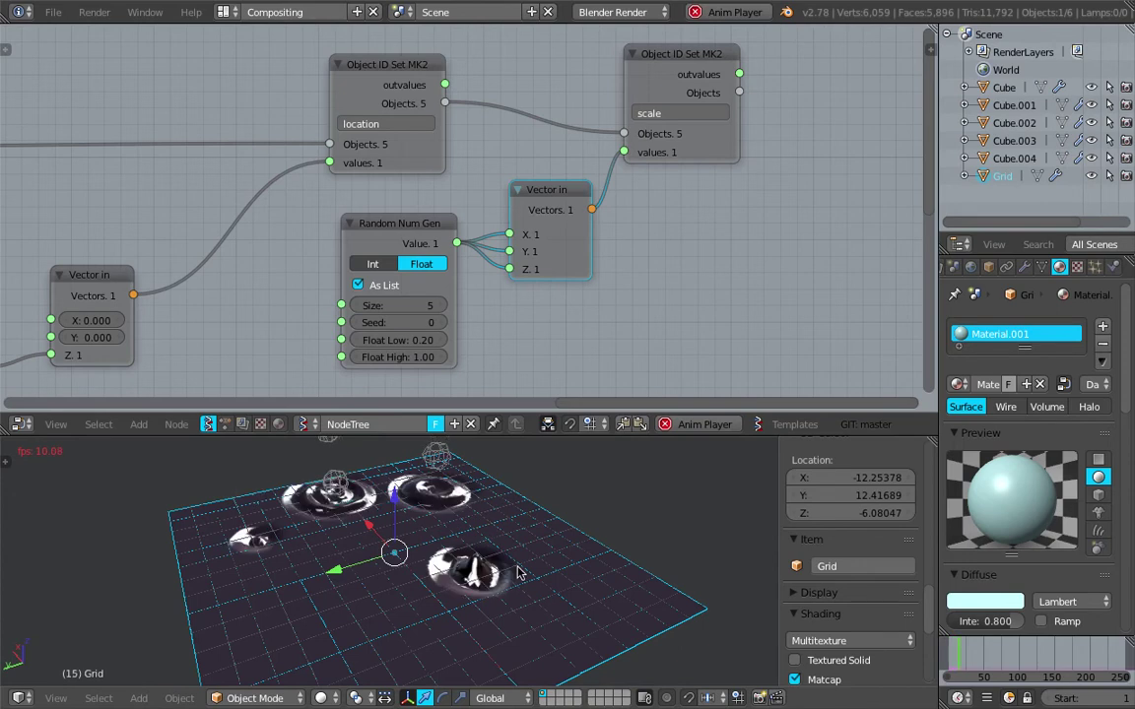
middle_click_drag(595, 671, 603, 598)
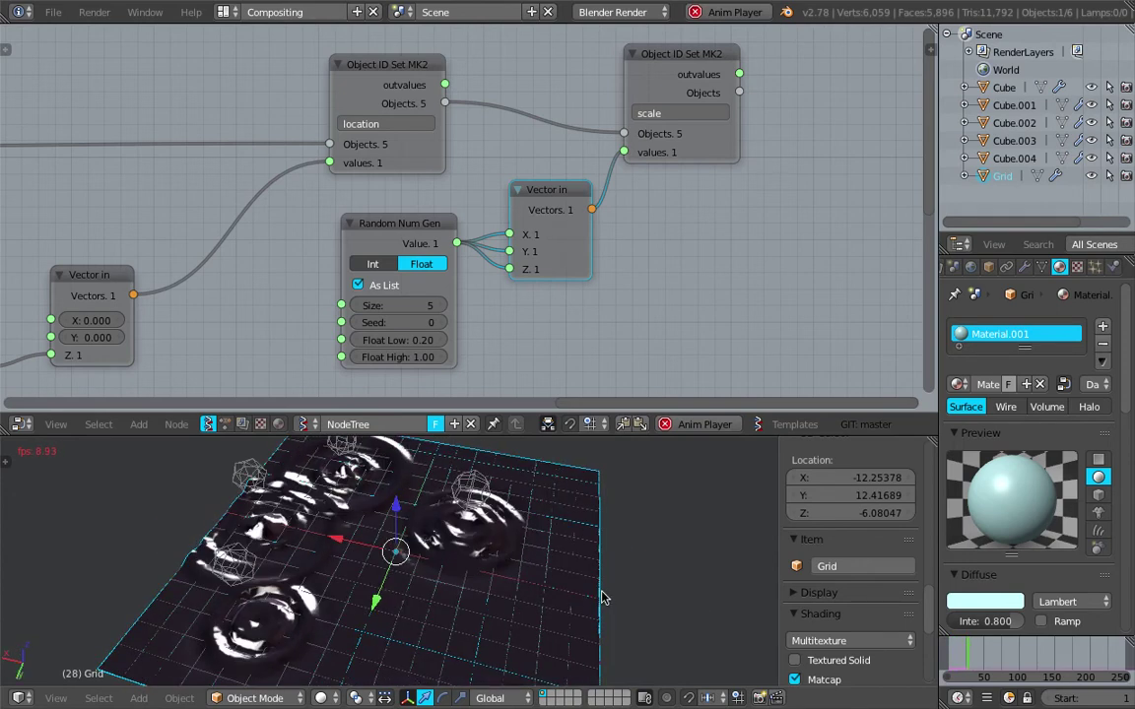
key("Escape")
key("ctrl+s")
left_click(559, 586)
Step: Set the scale Random Num Gen's Float High to 0.50 and Float Low to 0.10, and save the file
left_click(411, 355)
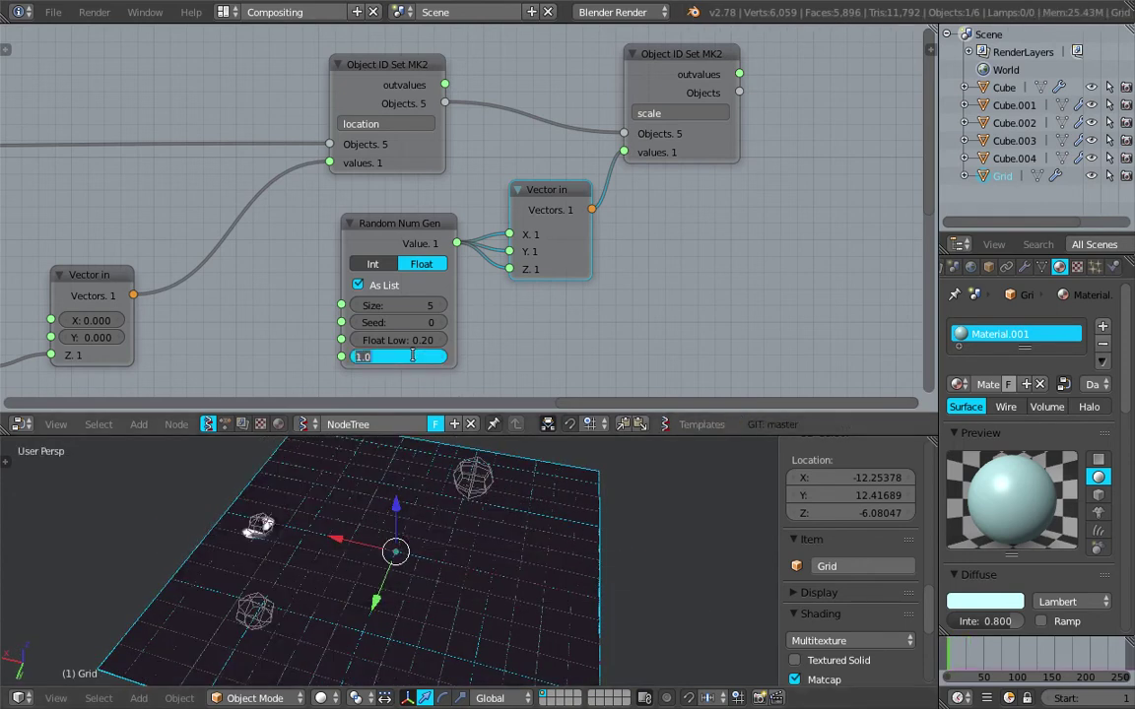
type("0.5")
key("Return")
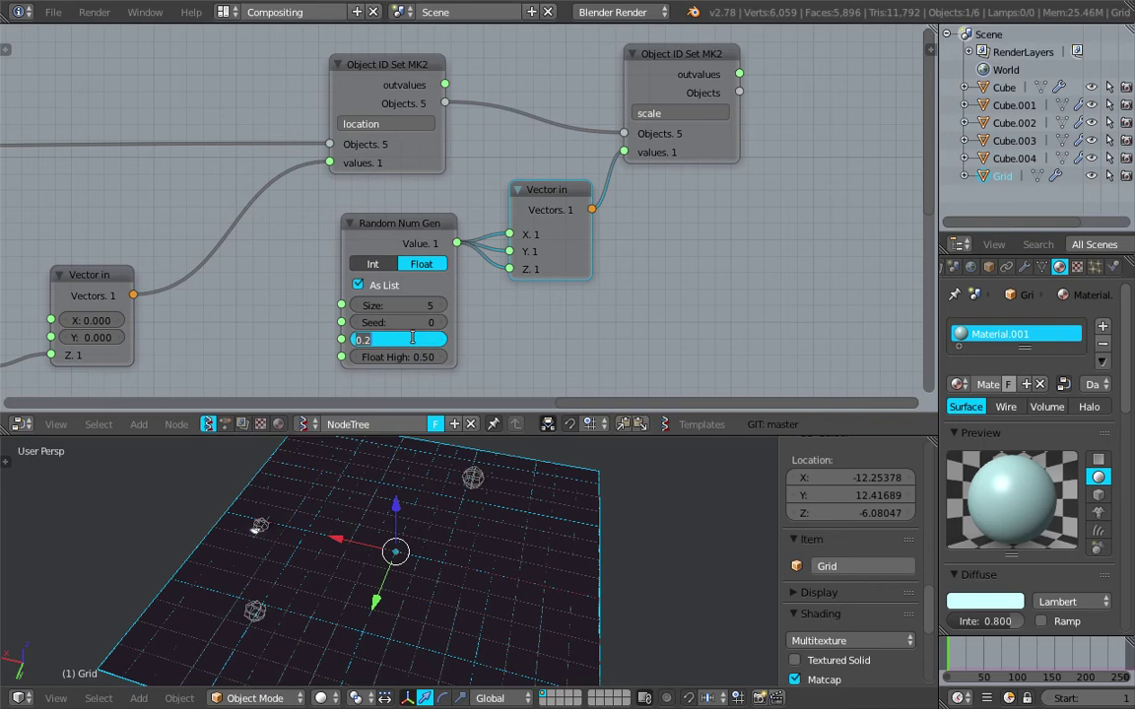
key("ctrl+s")
left_click(624, 607)
Step: Play the animation to examine the ripples from the smaller cubes at several angles, and stop it
middle_click_drag(613, 594, 548, 555)
key("alt+a")
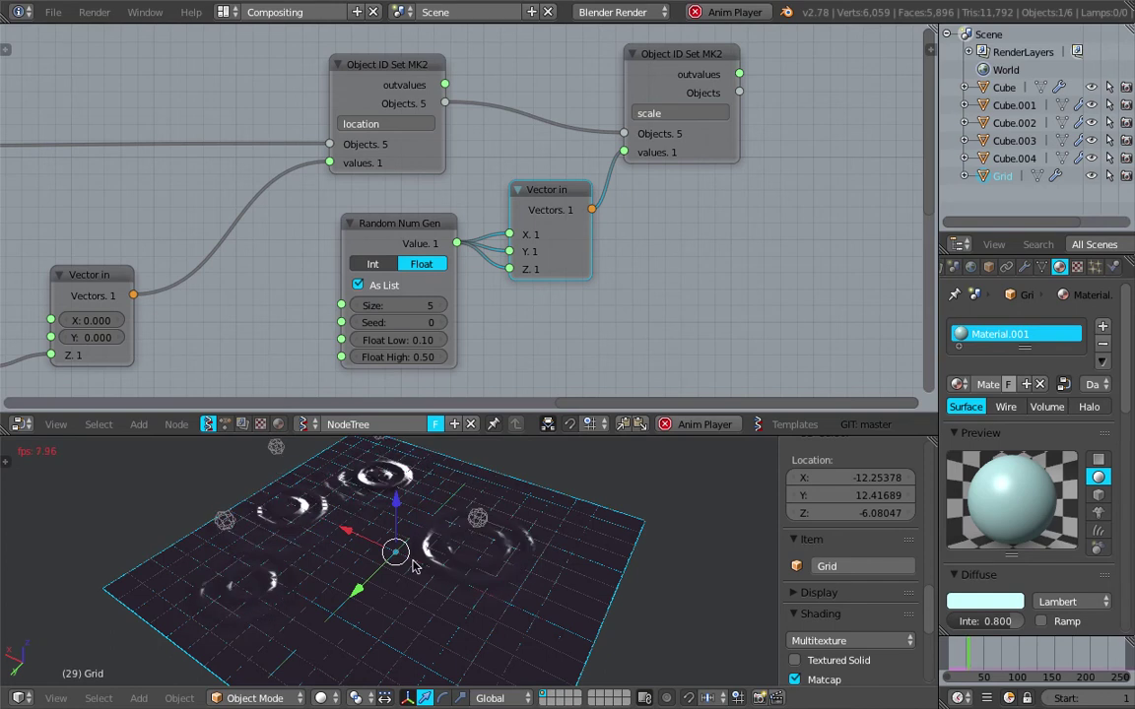
middle_click_drag(413, 565, 563, 557)
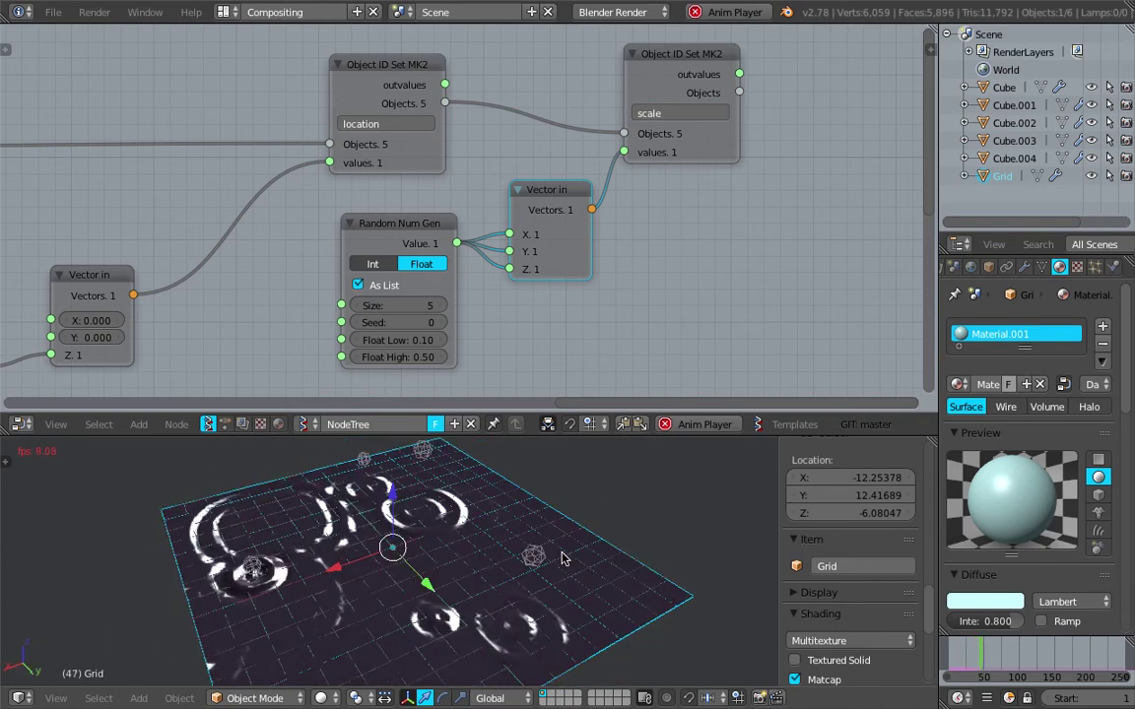
key("Escape")
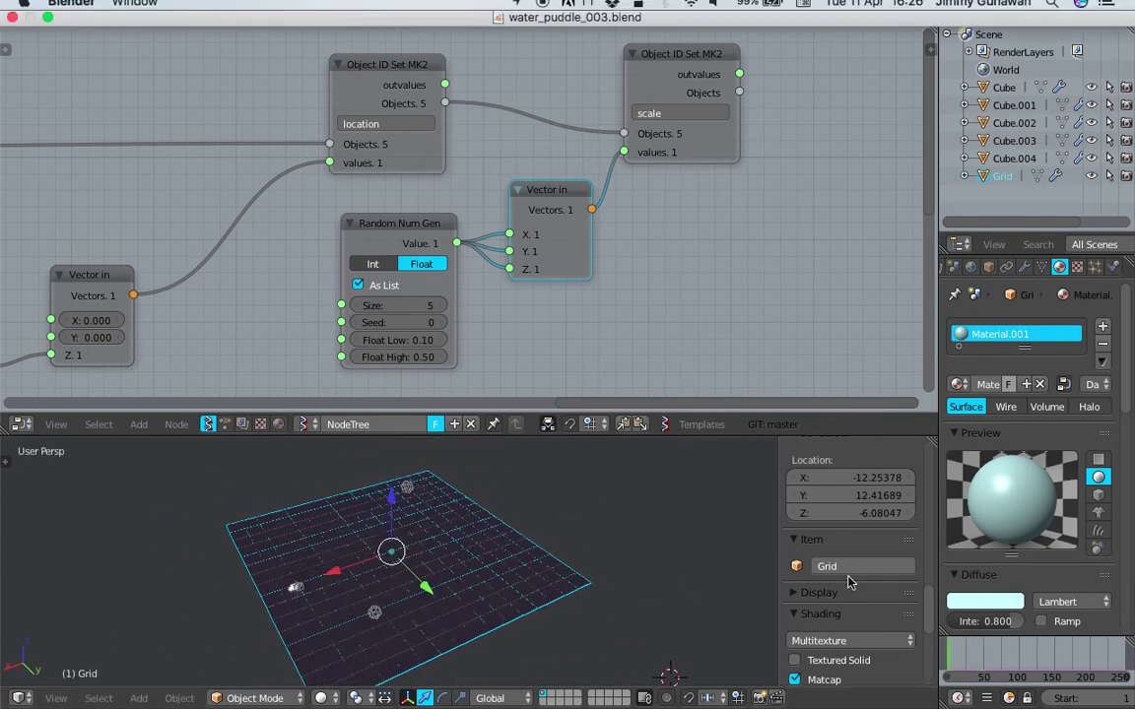
Step: Try the blue, gold reflective, dark chrome and grey-centred black matcaps on the Grid
scroll(849, 552, "down", 5)
left_click(849, 630)
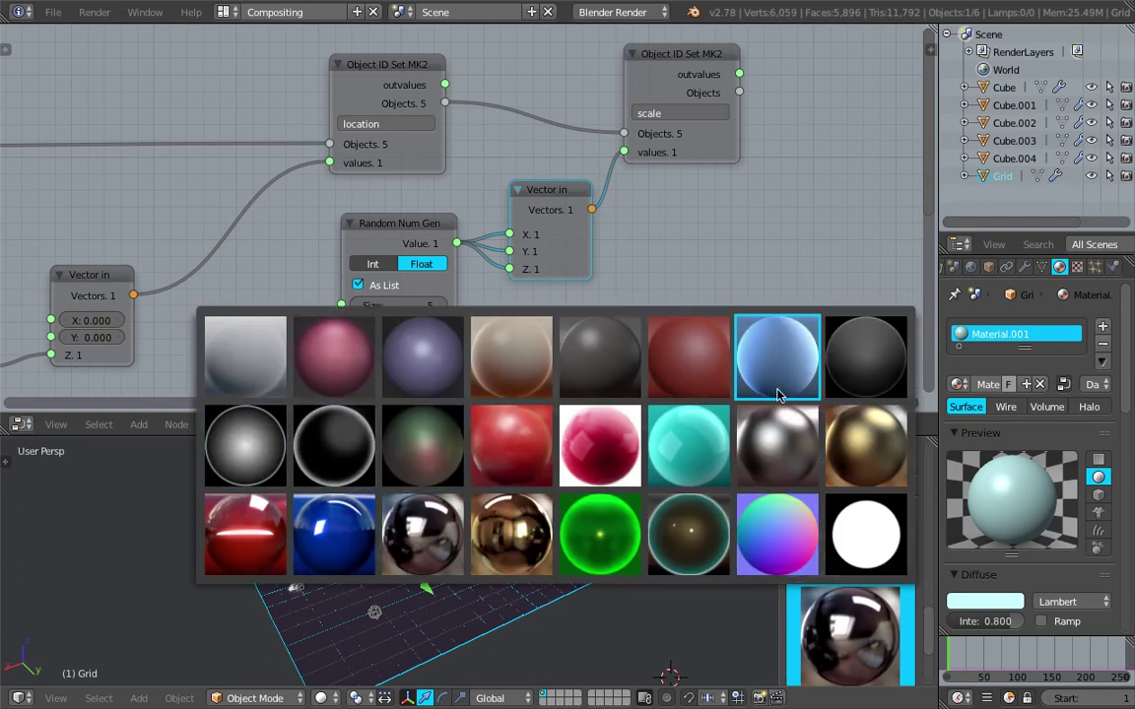
left_click(777, 355)
left_click(853, 596)
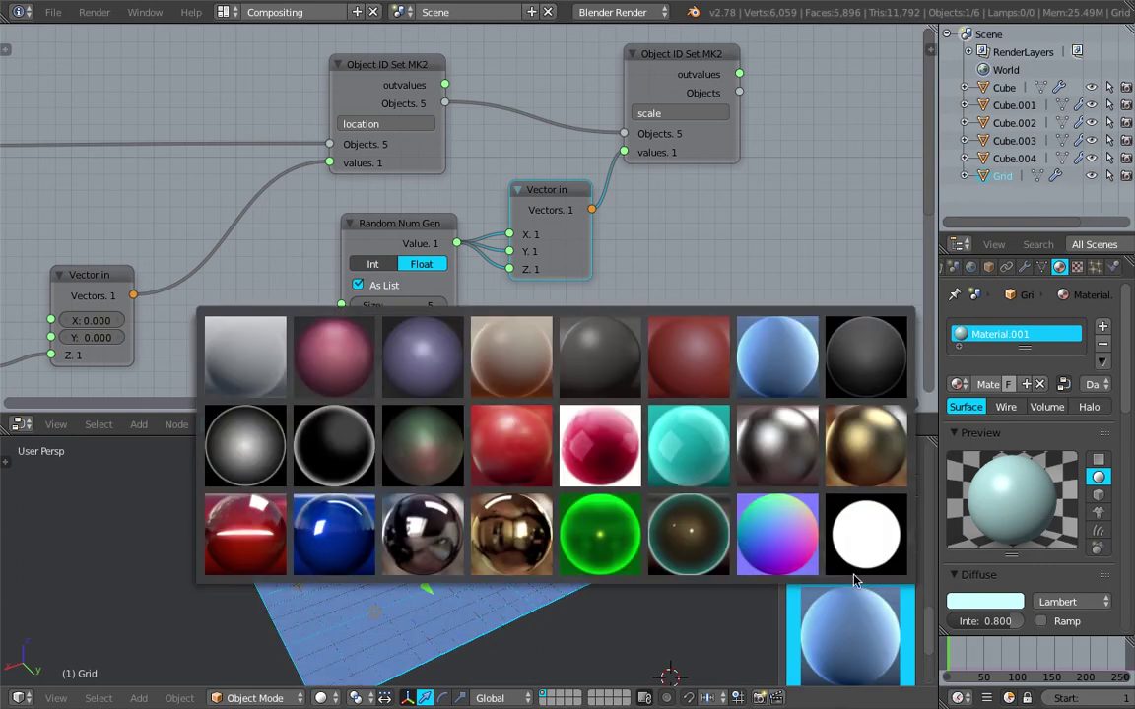
left_click(530, 540)
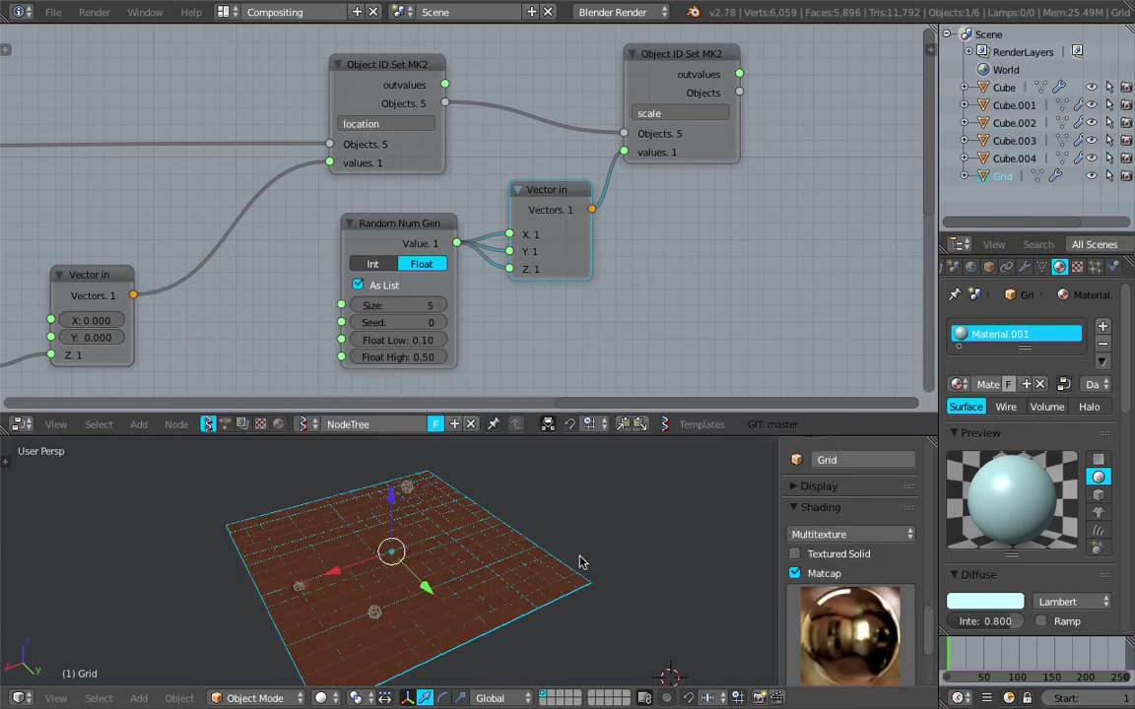
left_click(853, 611)
left_click(422, 534)
left_click(839, 627)
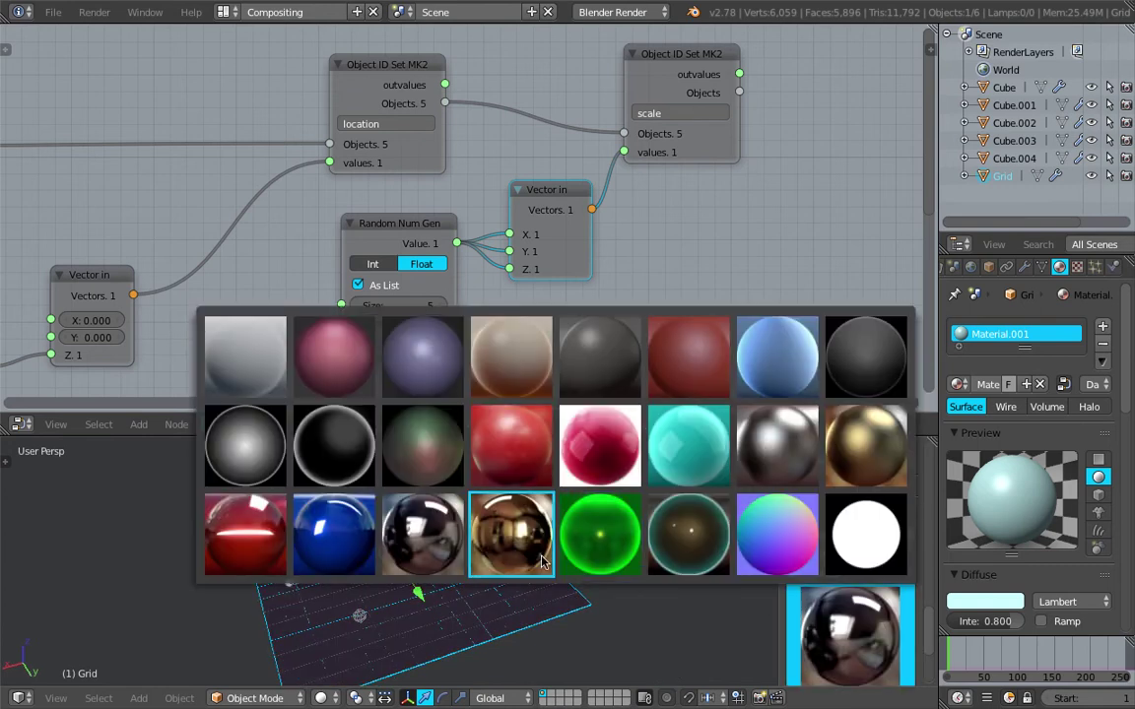
left_click(266, 453)
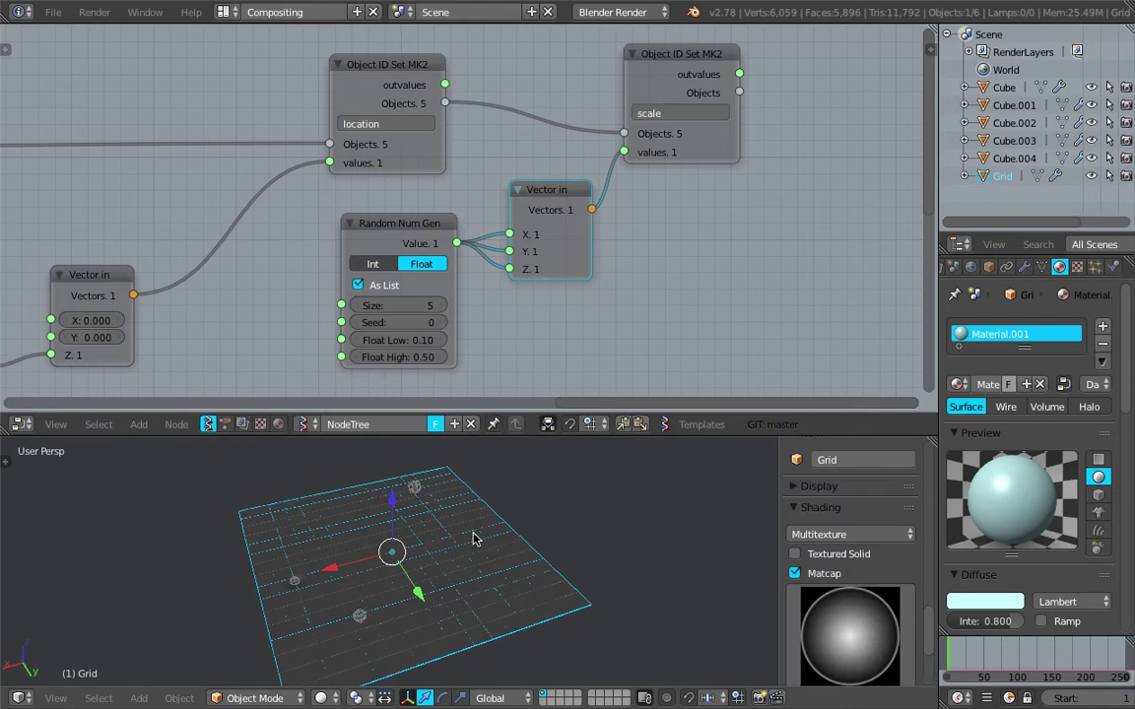
Step: Play the animation and try the teal-rimmed dark, rainbow normal and gold reflective matcaps on the moving ripples
key("alt+a")
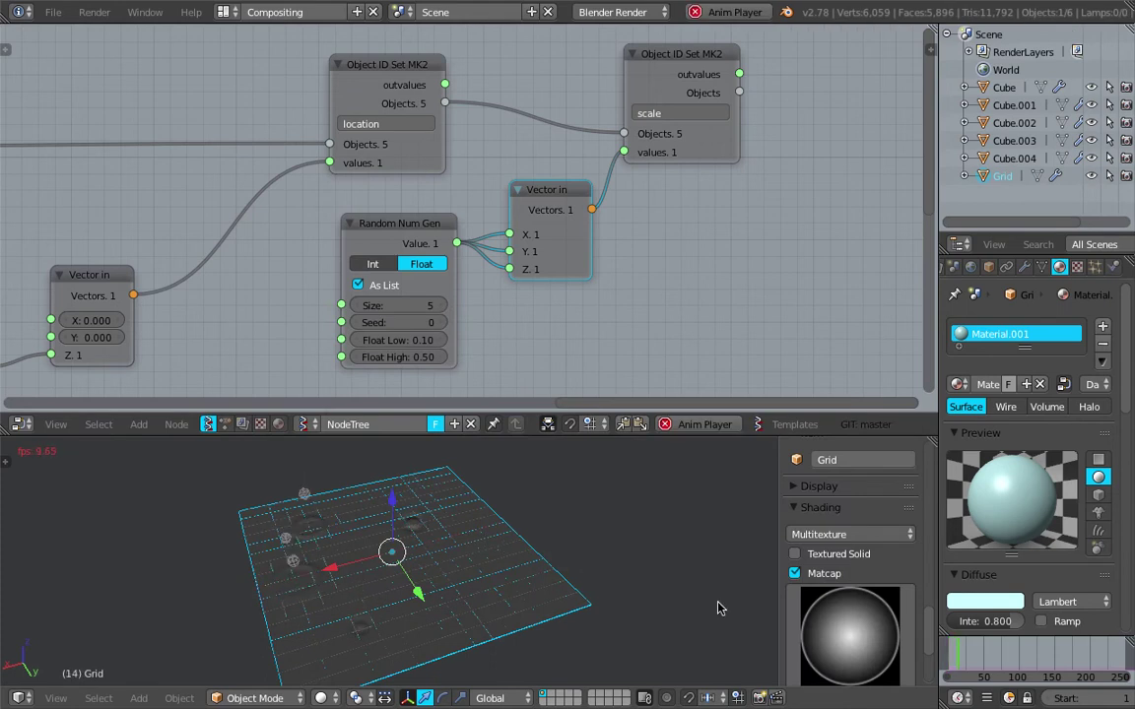
left_click(818, 611)
left_click(670, 537)
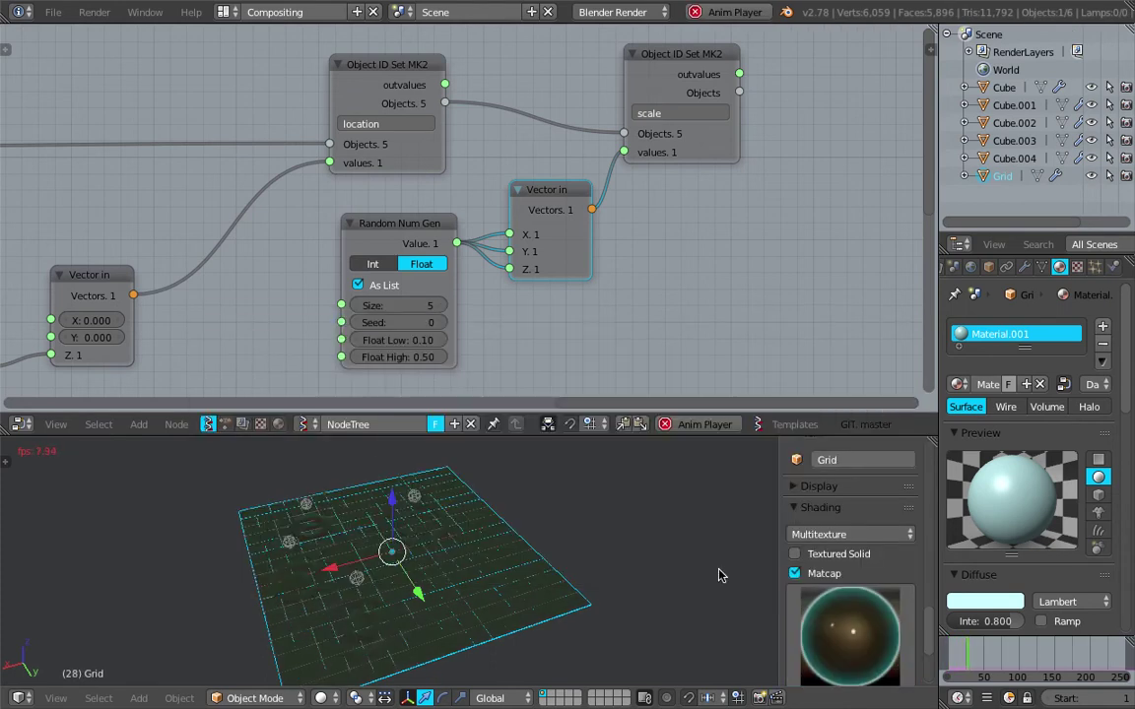
left_click(796, 616)
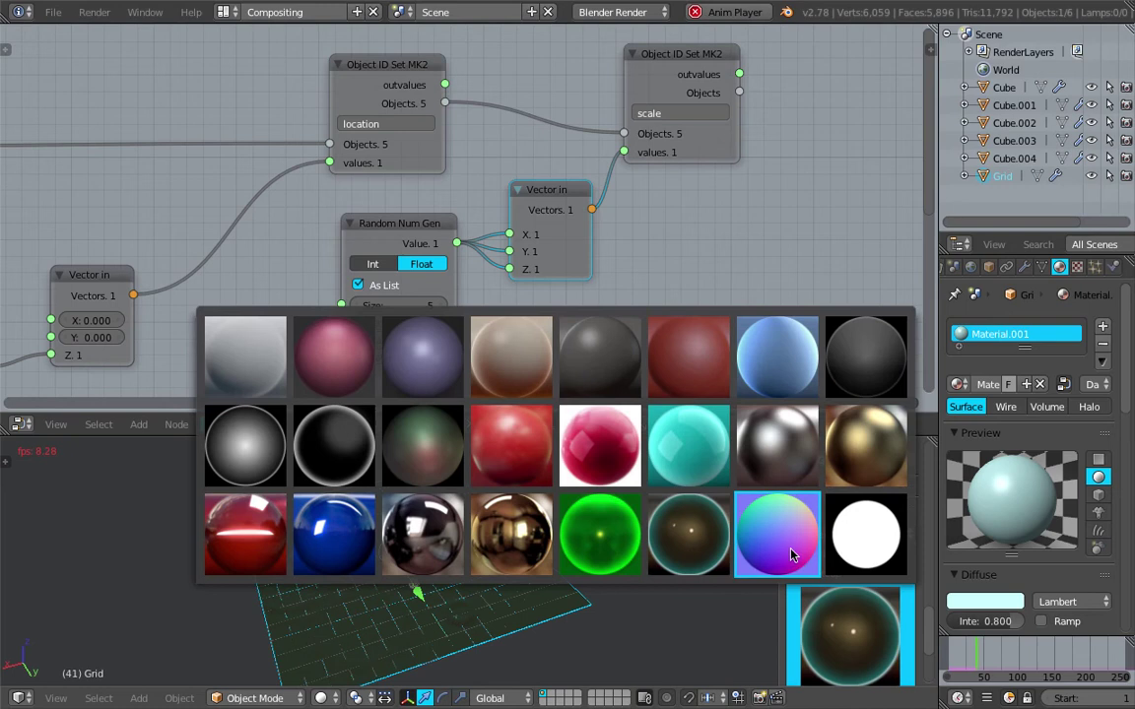
left_click(791, 555)
left_click(824, 633)
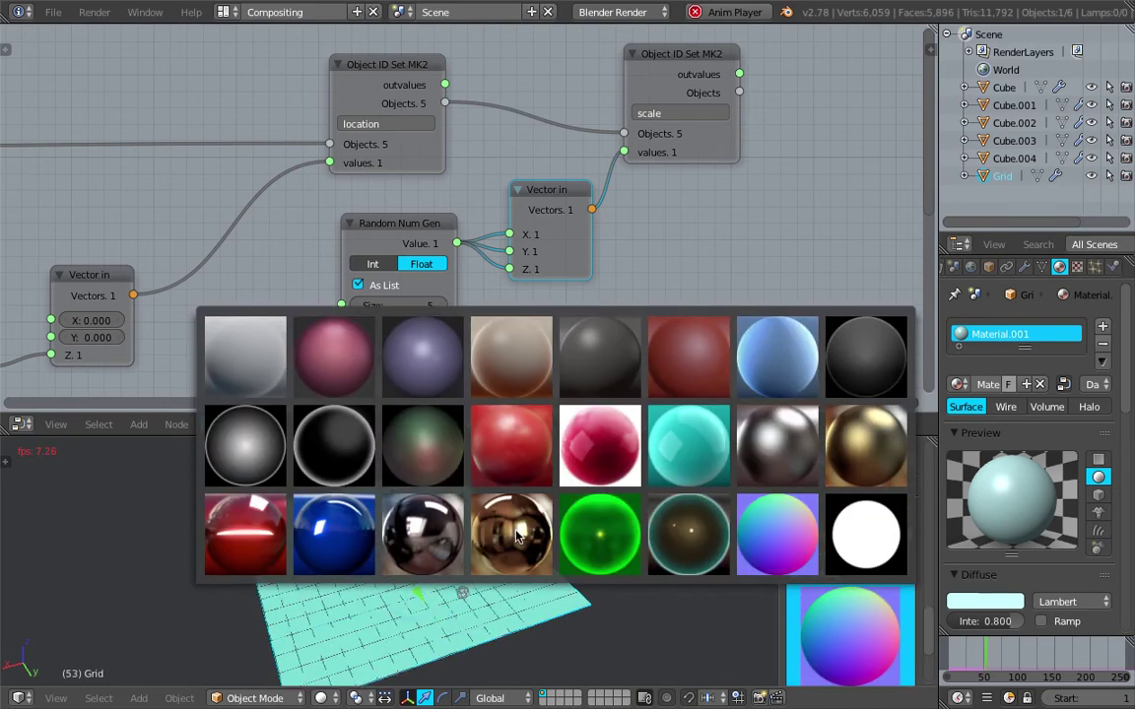
left_click(517, 535)
Step: Apply the dark chrome matcap, view the ripples up close, and stop the animation and save the file
left_click(840, 633)
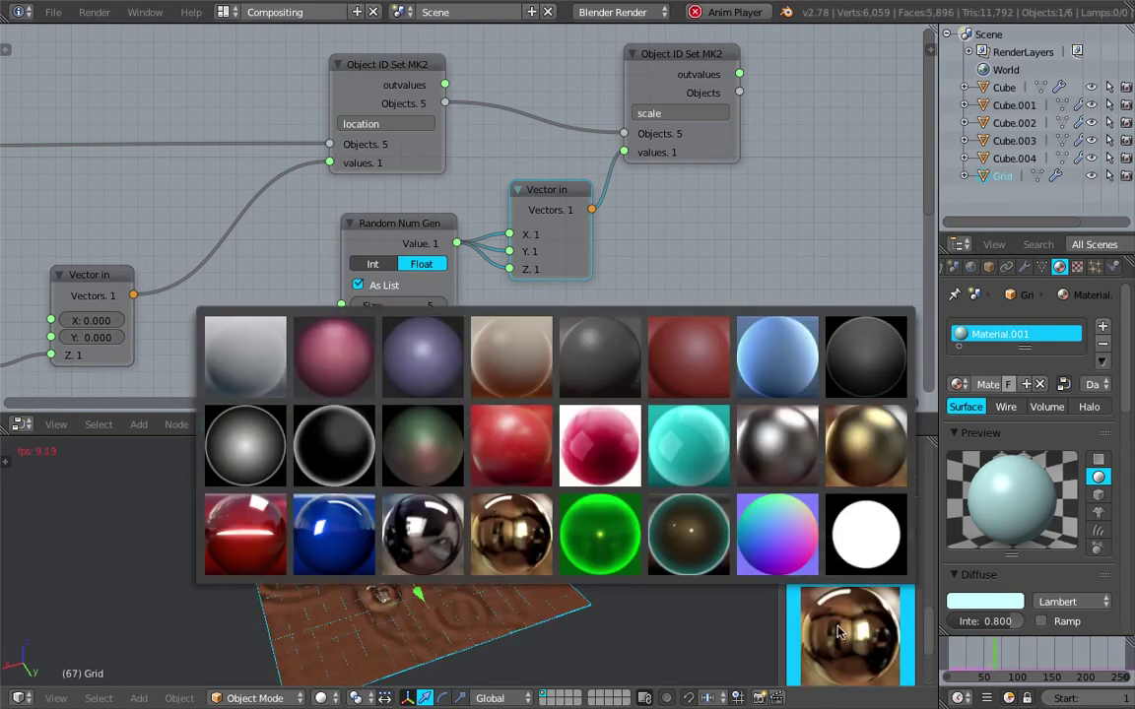
left_click(424, 543)
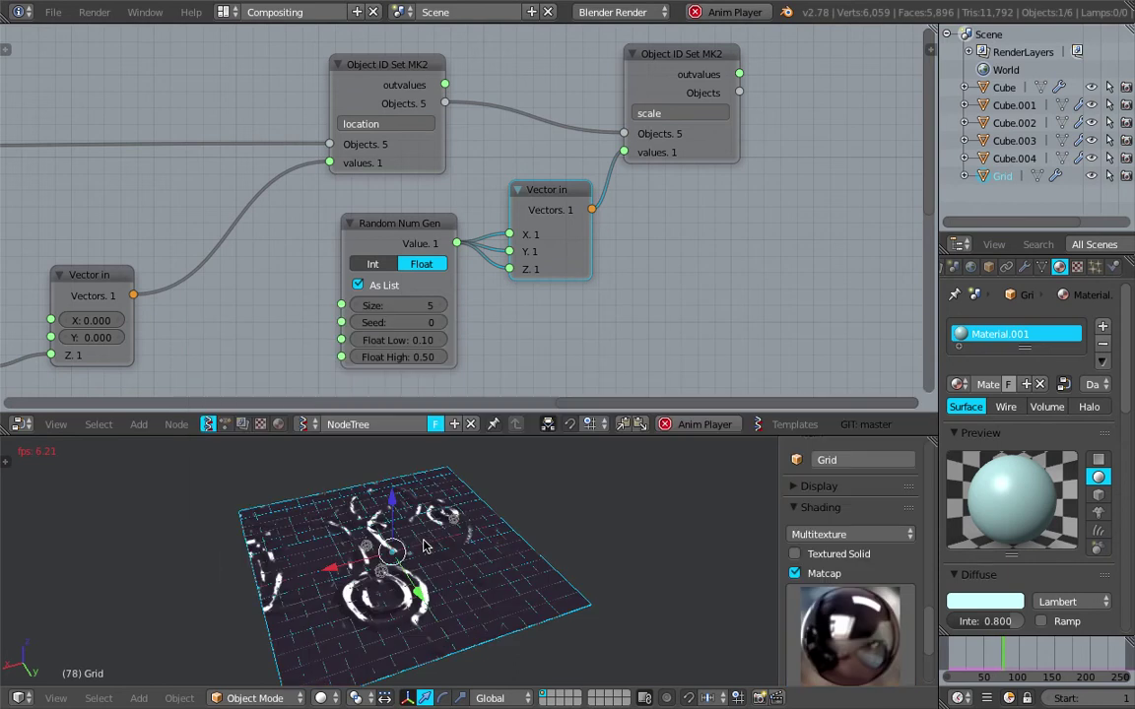
scroll(513, 562, "up", 3)
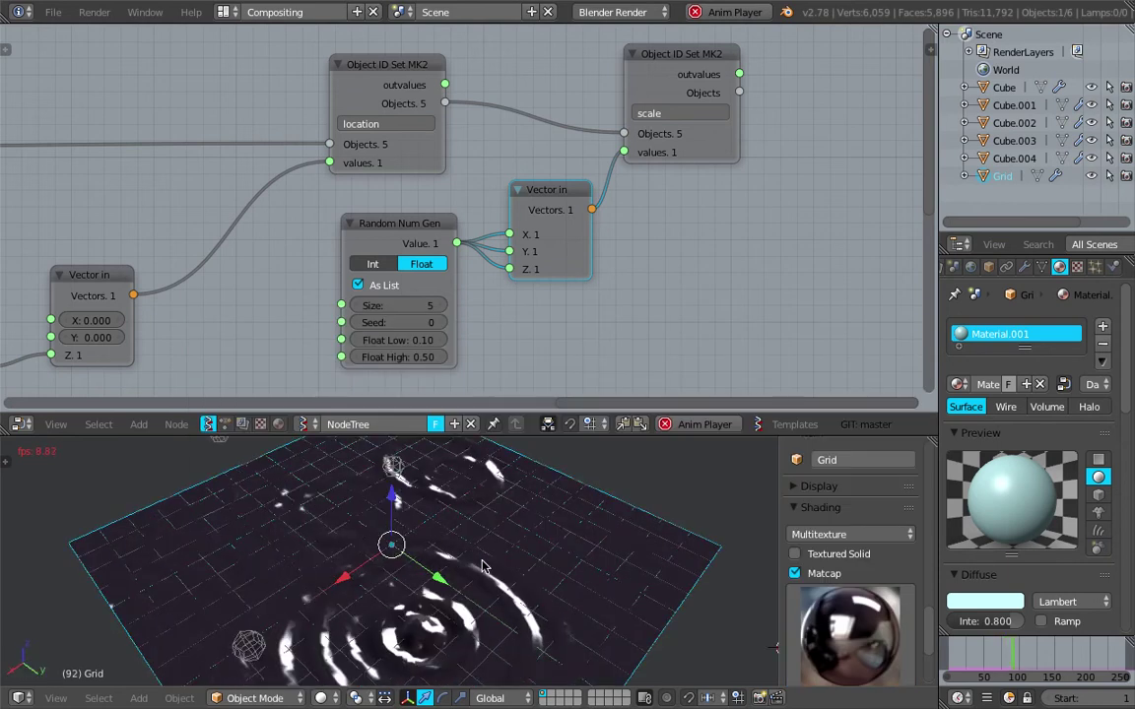
key("Escape")
mouse_move(483, 567)
middle_mouse_down()
mouse_move(451, 572)
mouse_move(470, 558)
middle_mouse_up()
scroll(459, 566, "down", 4)
key("ctrl+s")
left_click(474, 550)
scroll(631, 325, "down", 1)
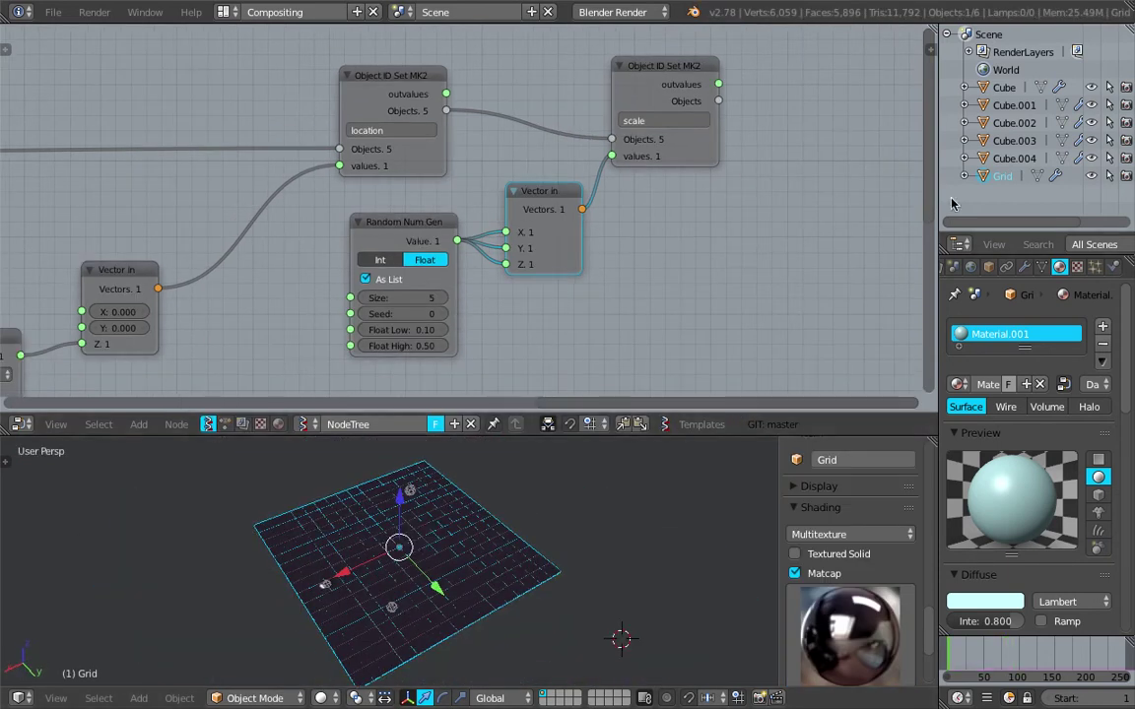
Step: Widen the outliner, make the Grid unselectable in the viewport, and save the file
middle_click_drag(577, 532, 603, 459)
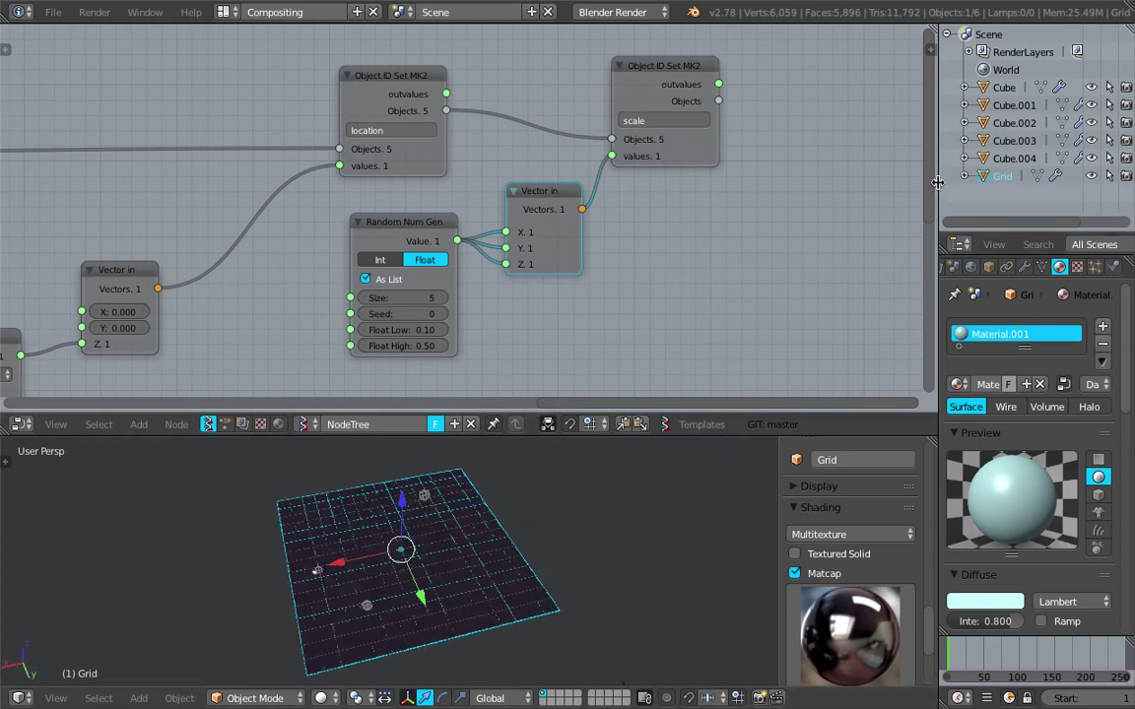
left_click_drag(937, 185, 904, 183)
left_click(968, 89)
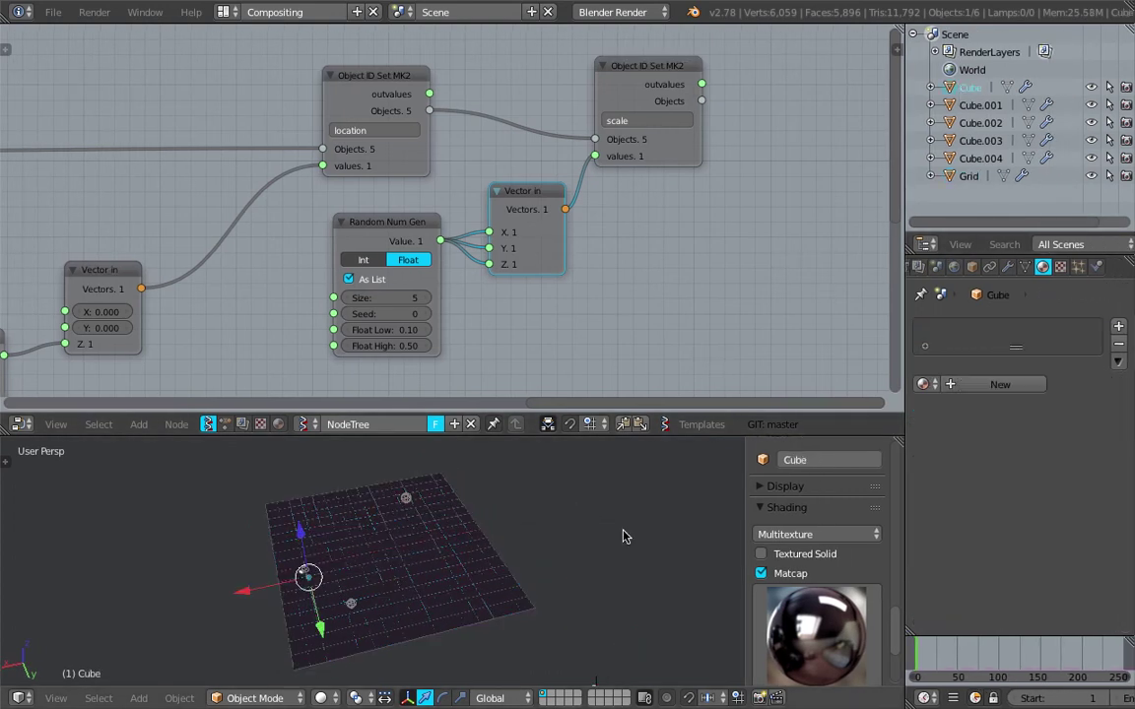
key("ctrl+s")
left_click(540, 537)
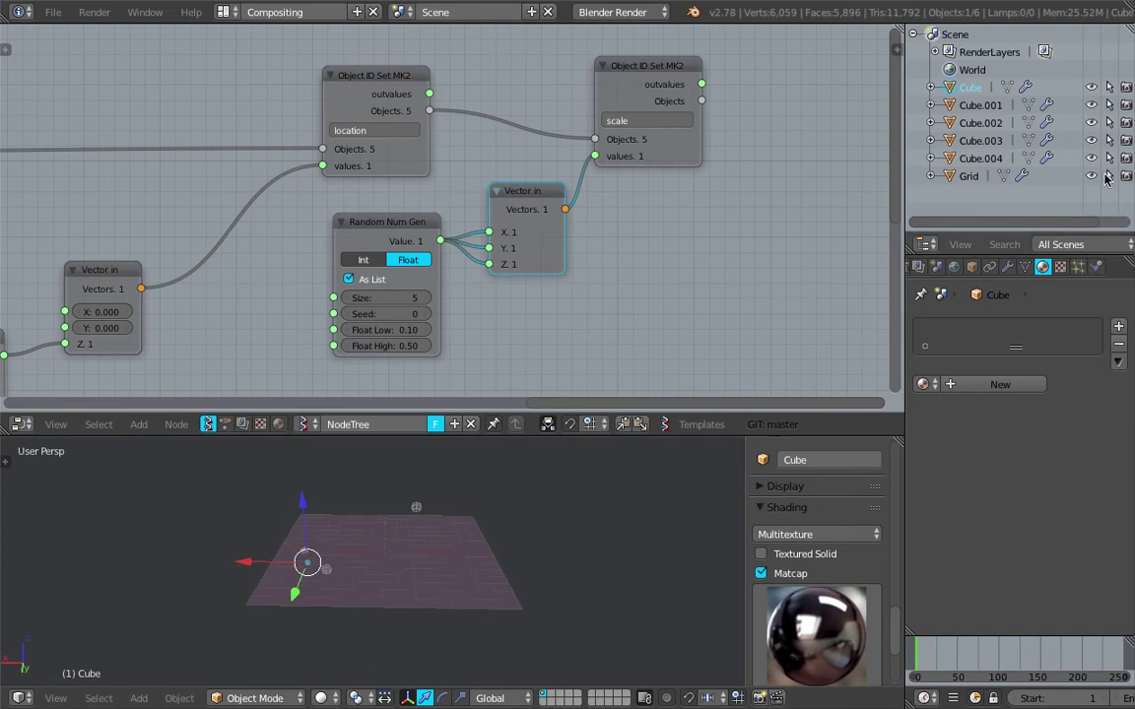
key("ctrl+s")
left_click(402, 533)
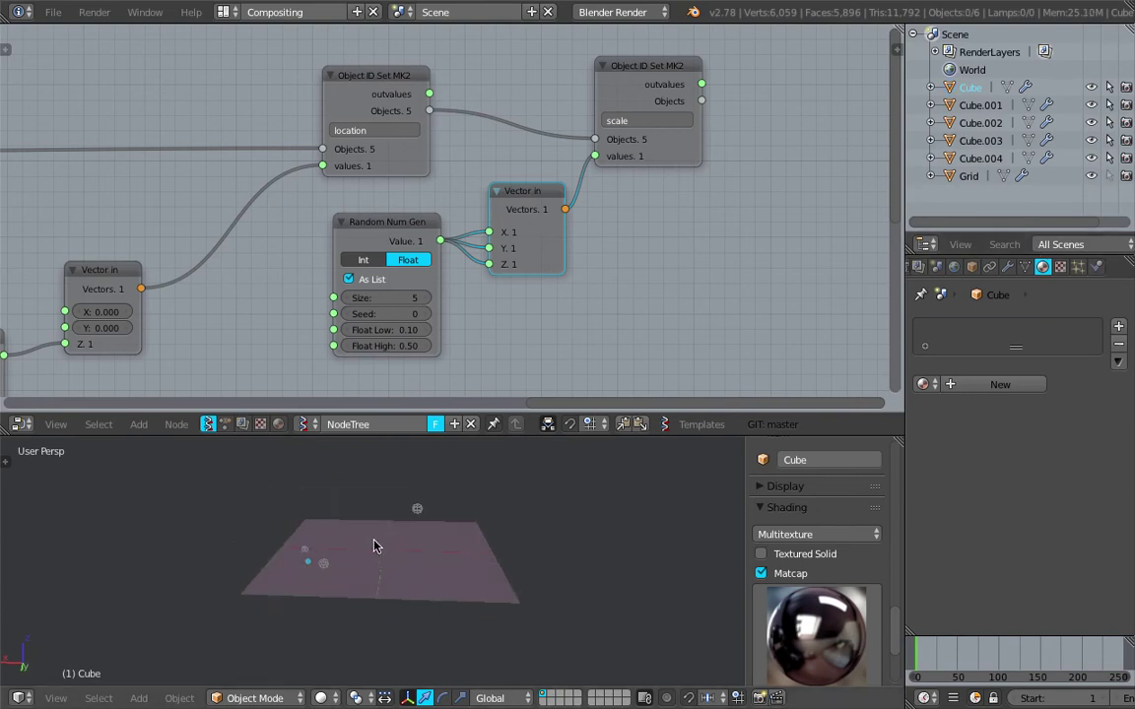
Step: Box-select the five cubes above the Grid and duplicate them
middle_click_drag(374, 546, 290, 490)
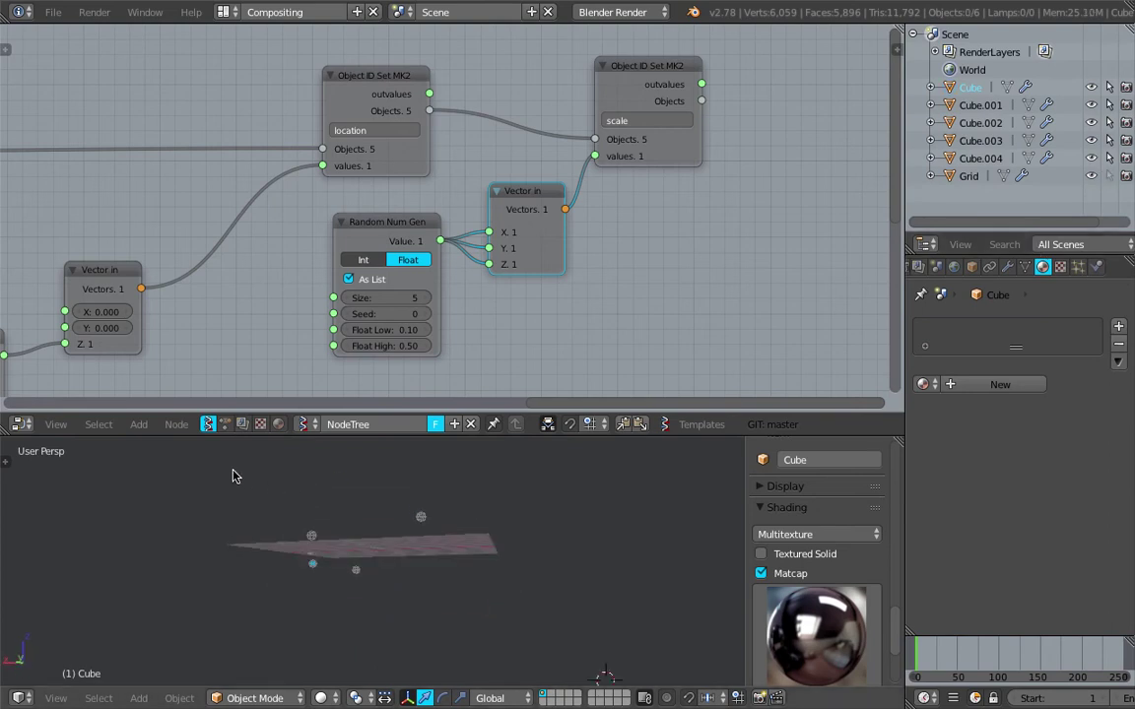
left_click_drag(209, 463, 437, 591)
middle_click_drag(493, 577, 457, 602)
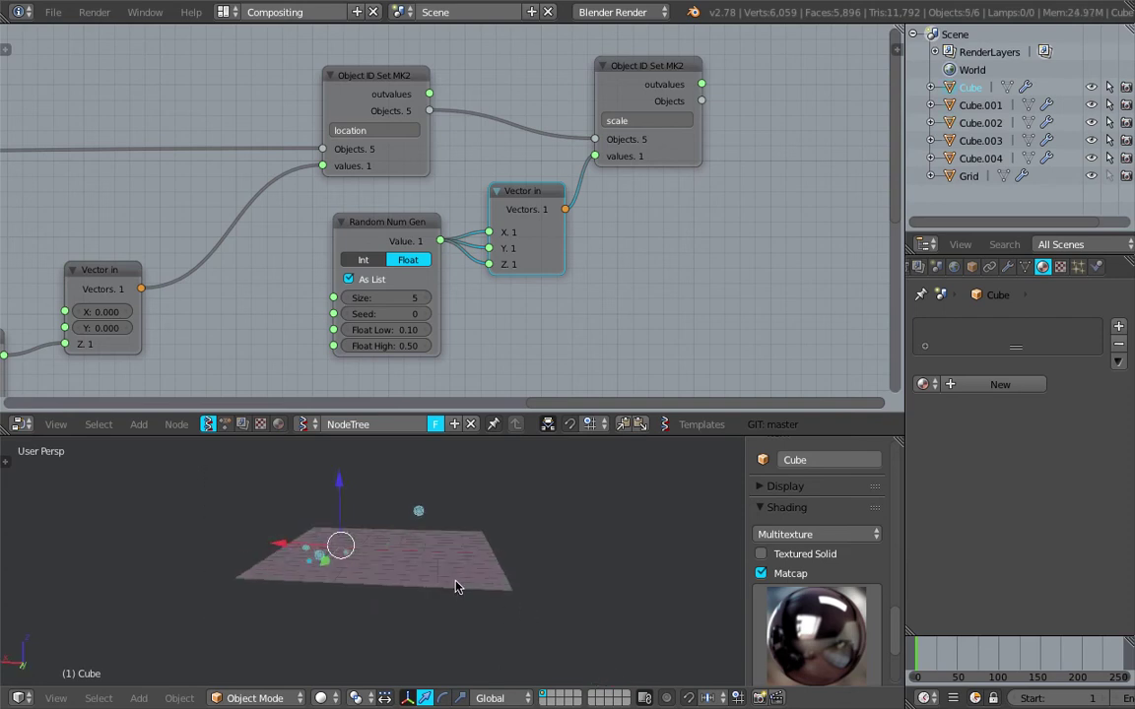
key("shift+d")
left_click(524, 553)
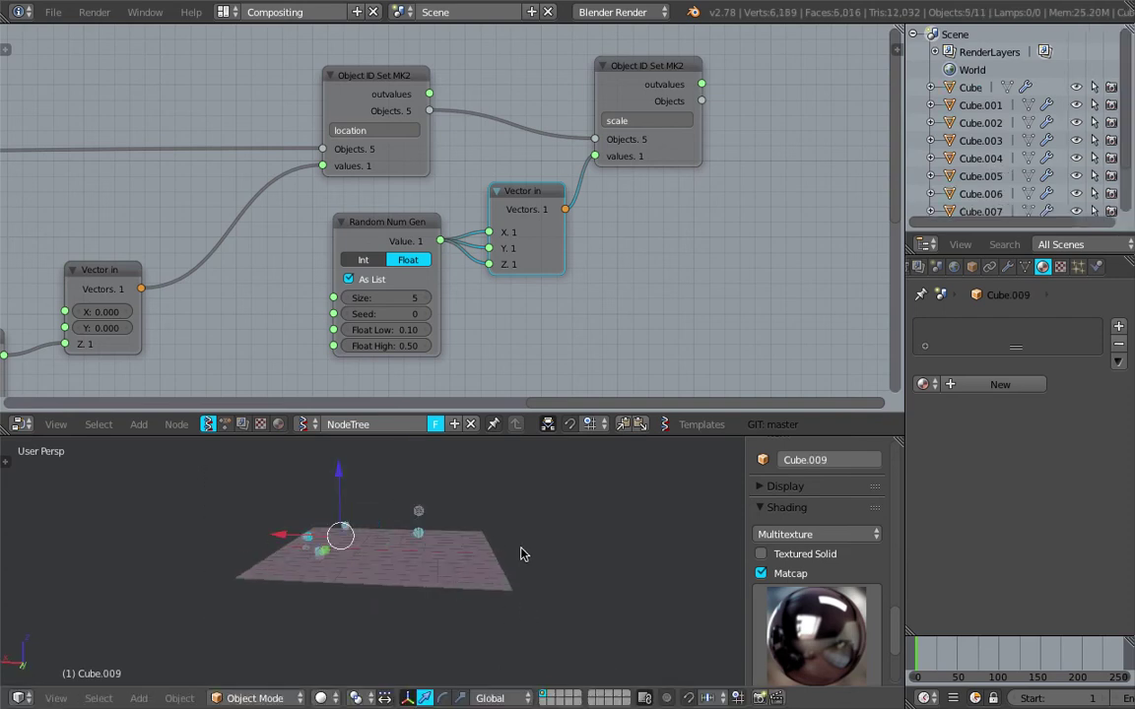
Step: Update the scale Random Num Gen's Size for the added cubes, and set the Size of the one feeding the ADD node to 10
middle_click_drag(523, 554, 489, 568)
scroll(372, 276, "down", 3)
middle_click_drag(271, 249, 568, 246)
scroll(619, 252, "up", 2)
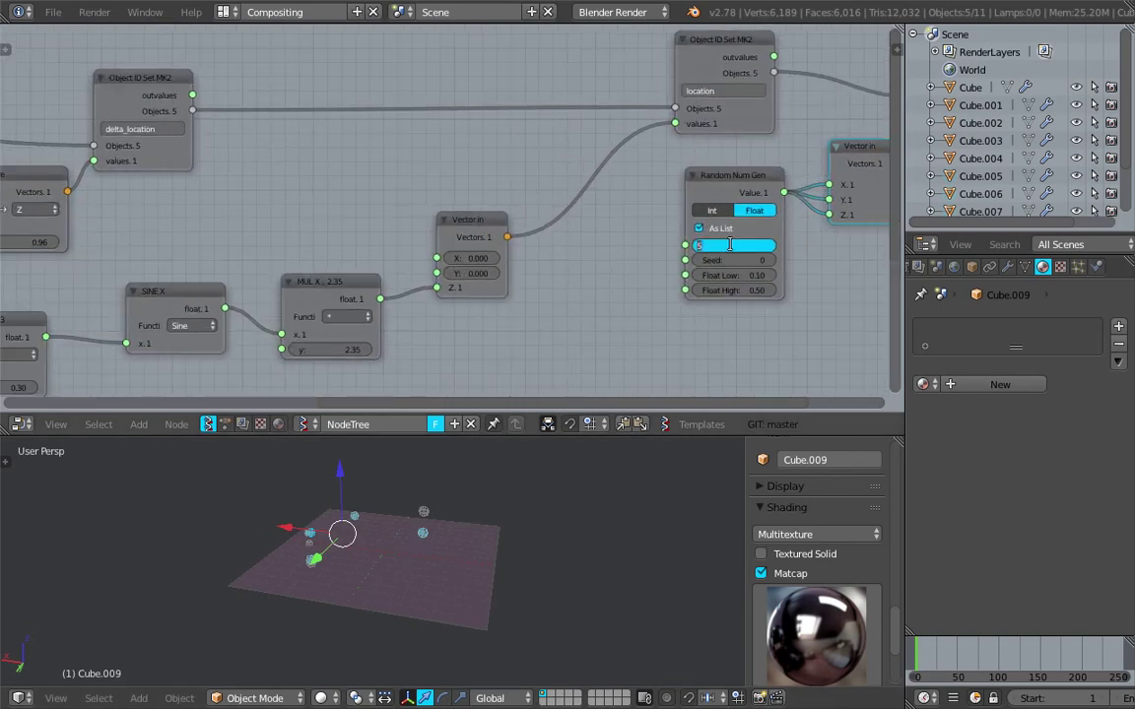
scroll(732, 248, "down", 5)
middle_click_drag(495, 153, 754, 32)
middle_click_drag(253, 210, 445, 179)
scroll(248, 271, "up", 5)
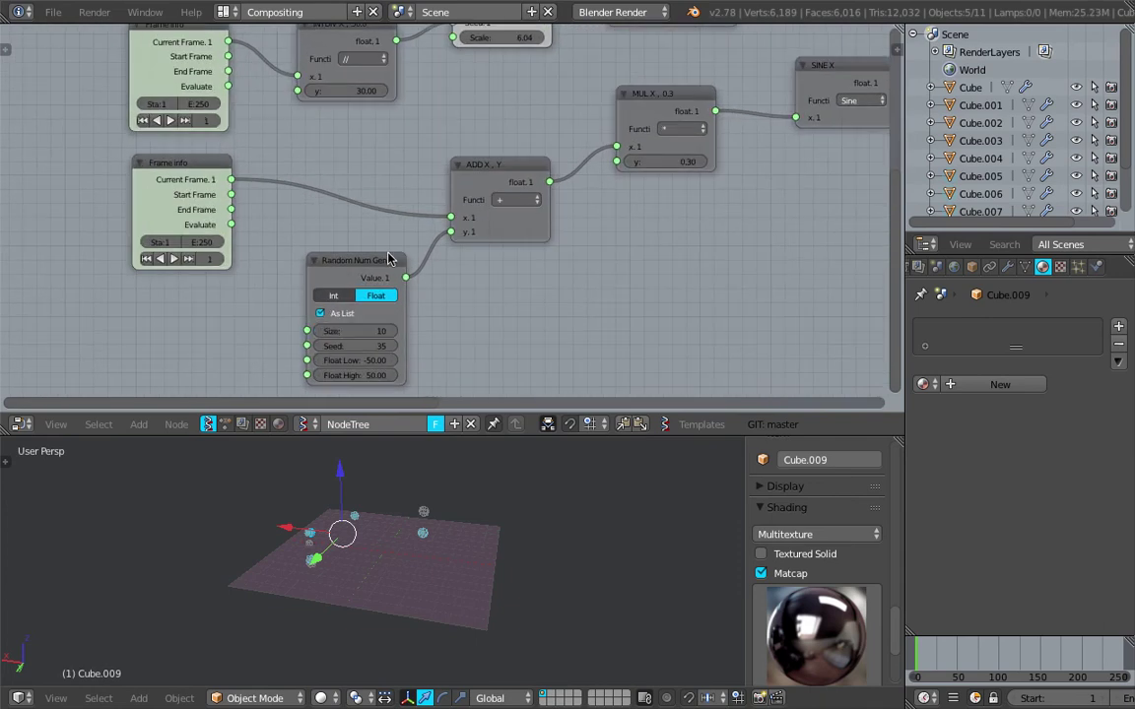
Step: Set the Random Vector MK2 node's Count to 10 and Scale to 6.34, and play the animation from frame 51
middle_click_drag(386, 165, 305, 41)
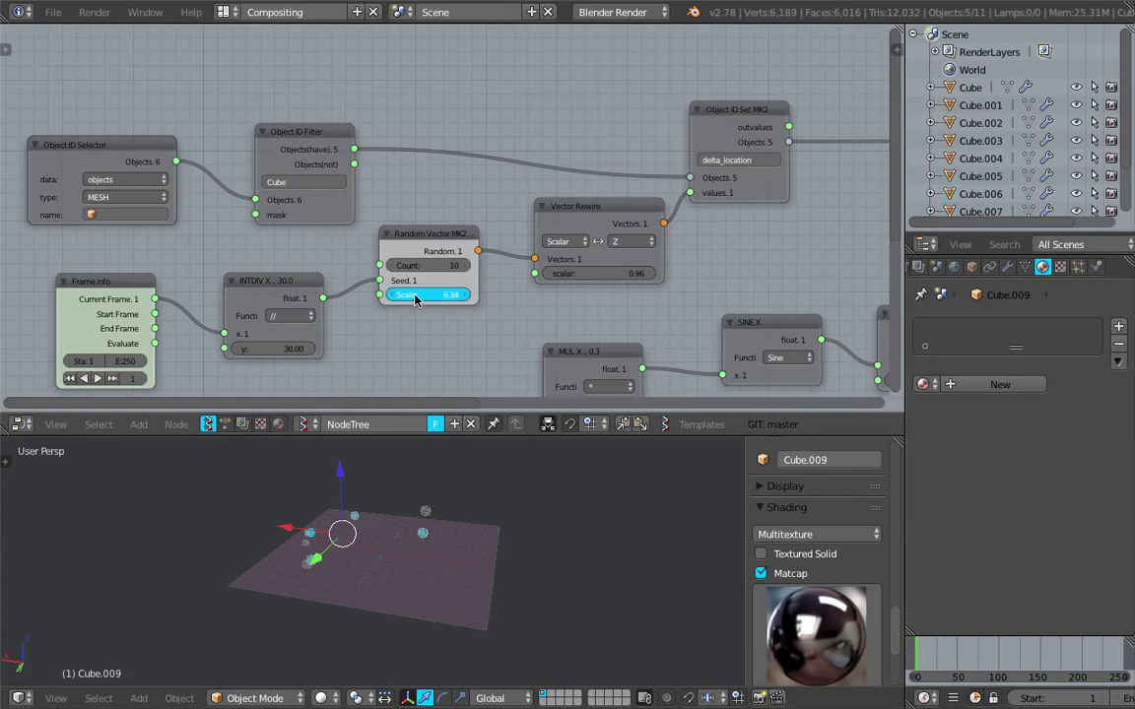
left_click(957, 653)
middle_click_drag(462, 543, 469, 569)
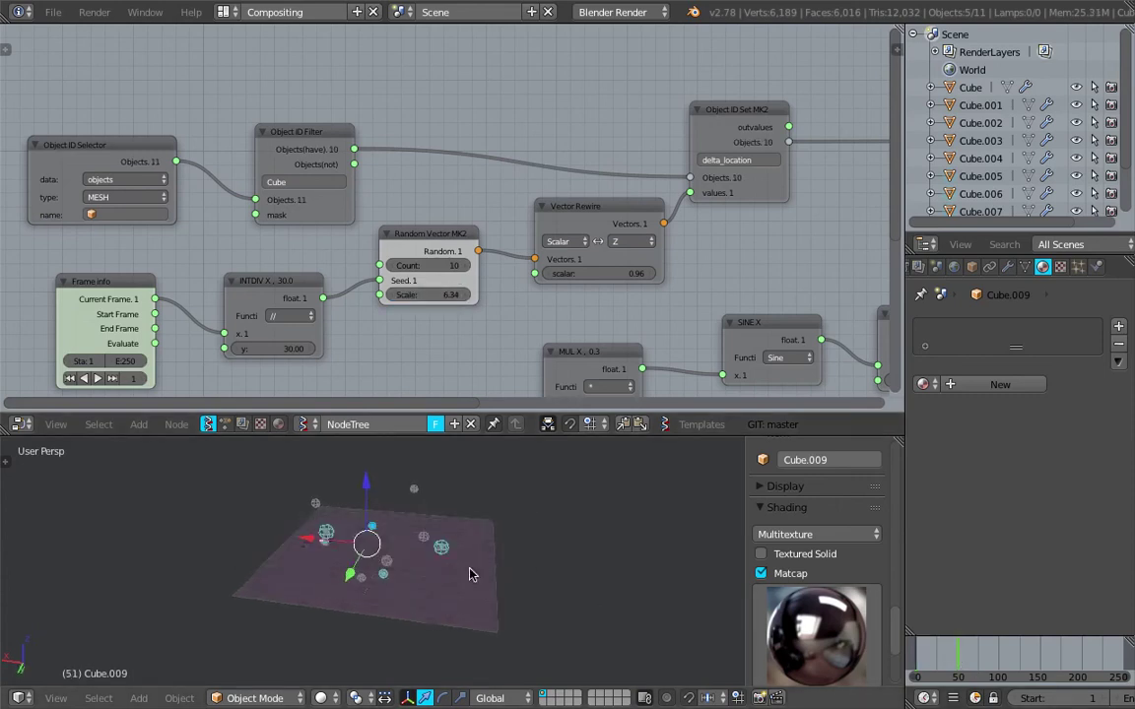
key("alt+a")
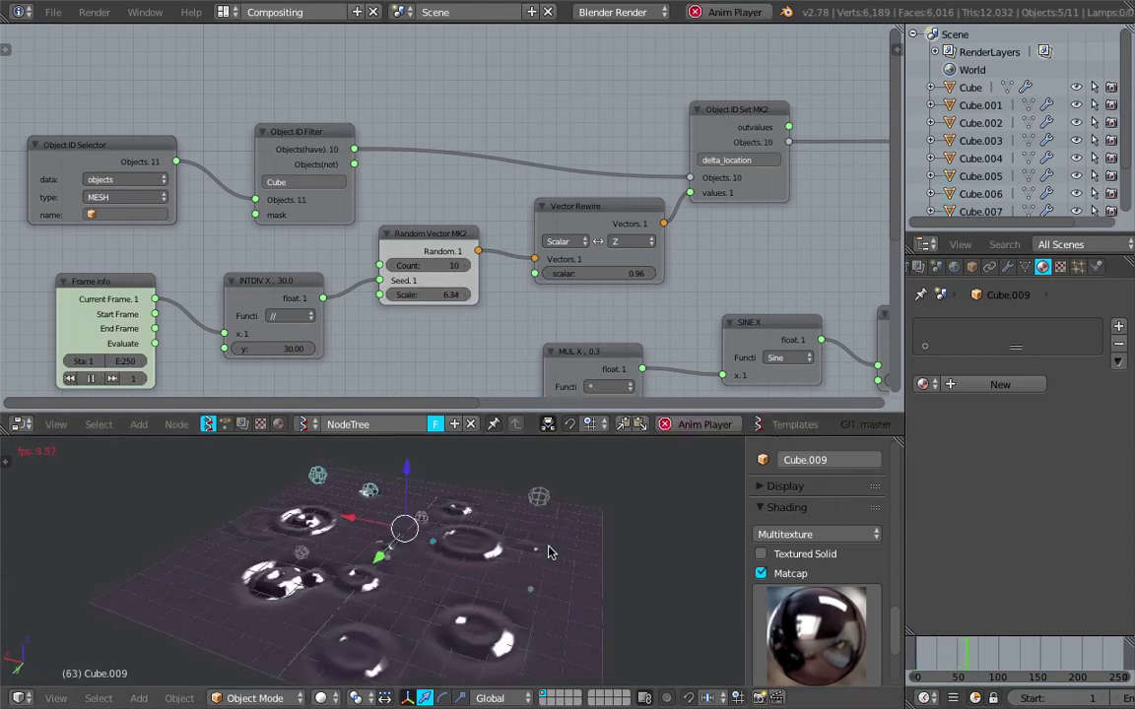
Step: Maximize the 3D viewport, watch the ripples from another angle, stop the playback and restore the editor layout
key("shift+space")
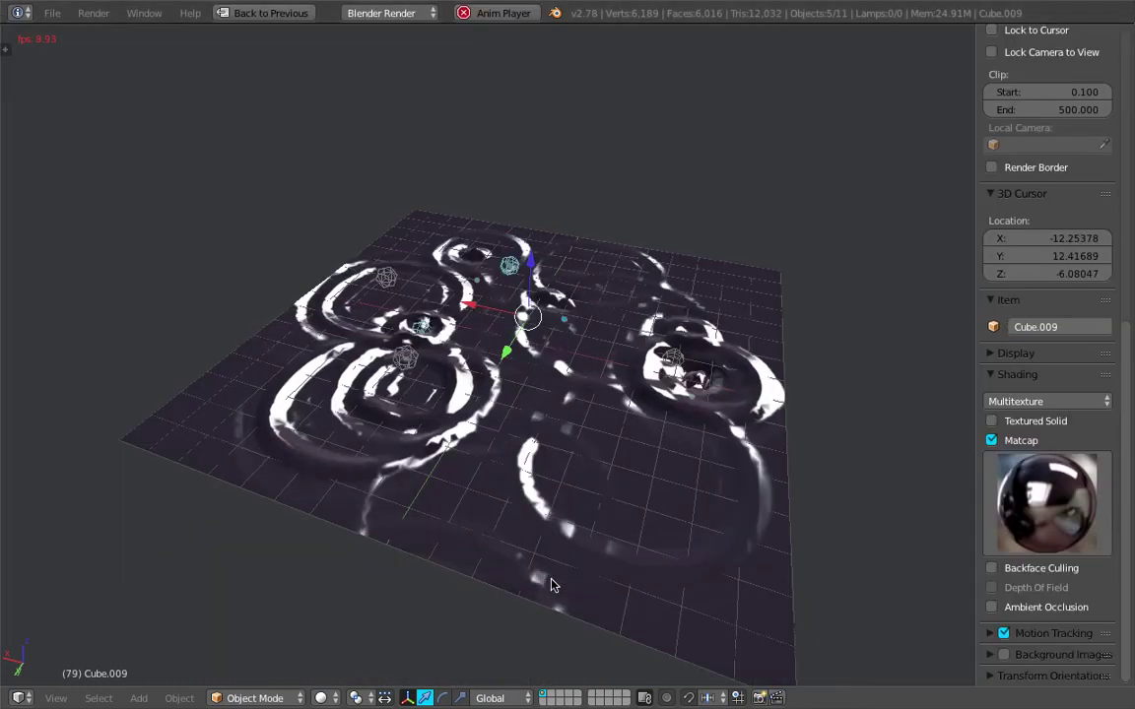
middle_click_drag(580, 523, 702, 453)
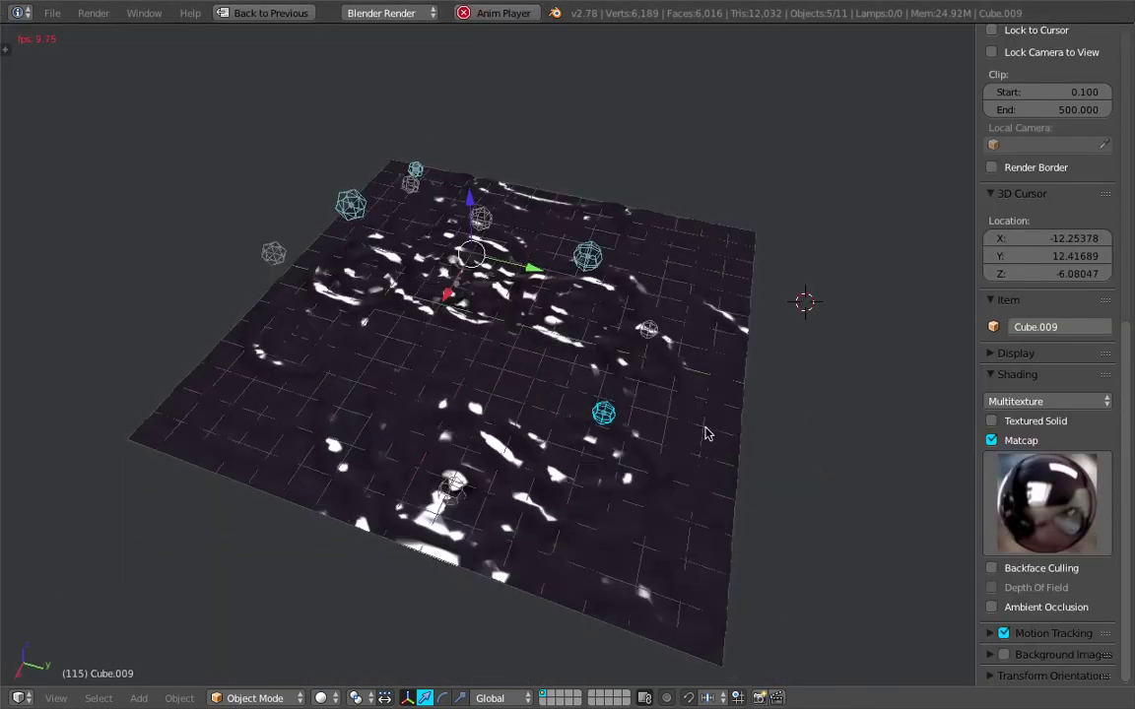
key("Escape")
middle_click_drag(732, 430, 542, 402)
left_click(276, 15)
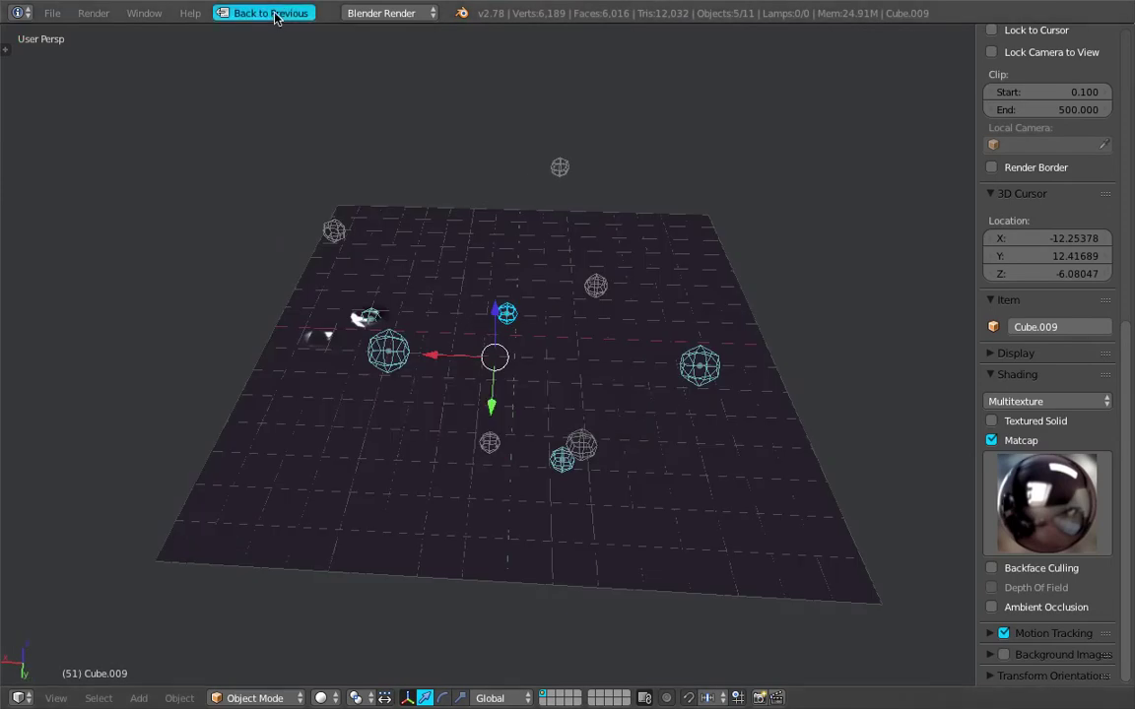
Step: Move the MUL X node slightly closer to the SINE X node in the node tree
middle_click_drag(362, 187, 263, 125)
middle_click_drag(496, 297, 479, 208)
left_click_drag(489, 219, 509, 203)
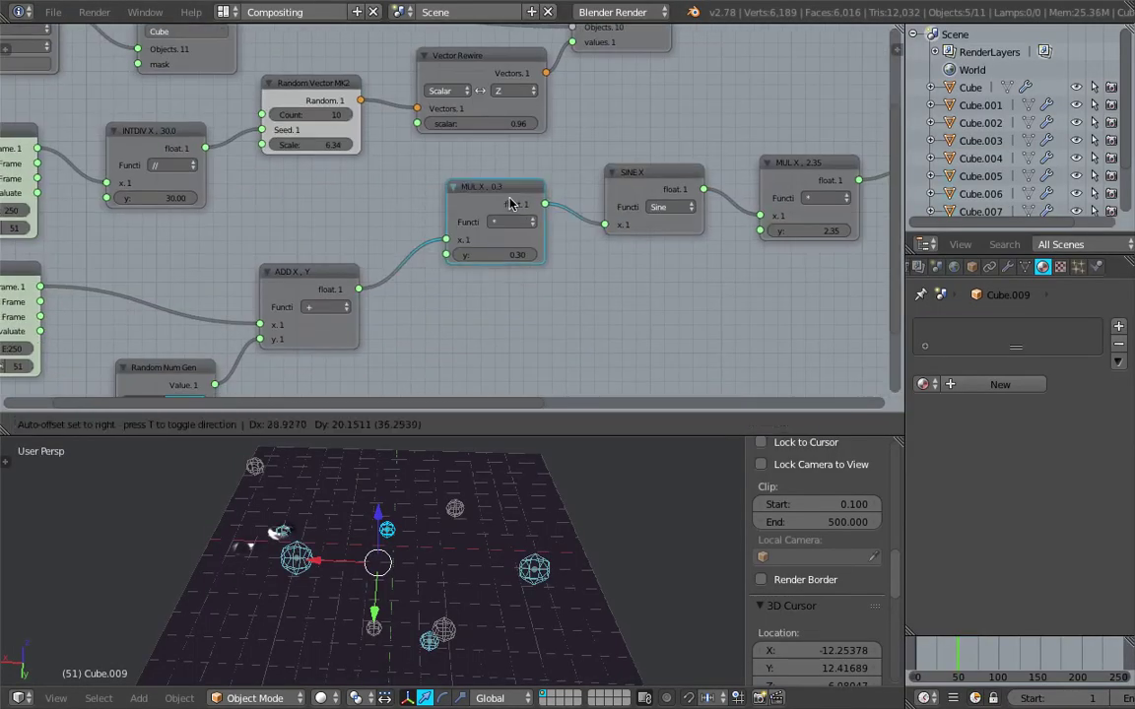
Step: Set the y value of the MUL X node between ADD and SINE to 0.10, and save the file
middle_click_drag(472, 273, 627, 222)
scroll(381, 331, "up", 1)
middle_click_drag(382, 355, 449, 273)
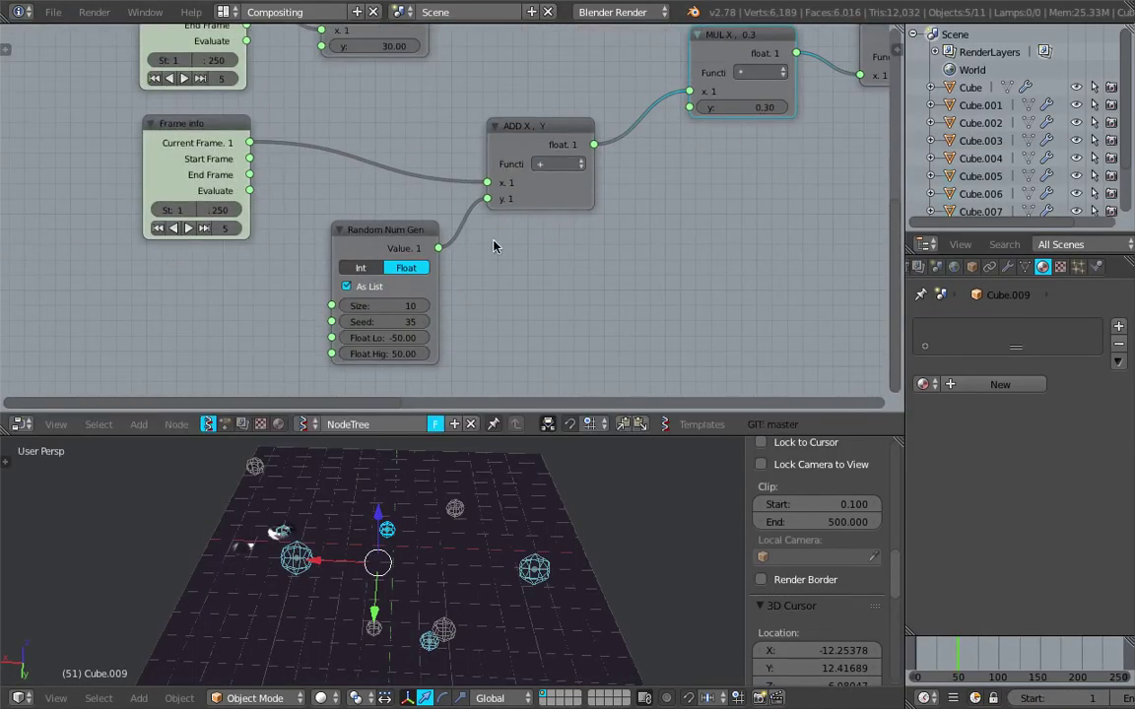
scroll(500, 207, "right", 5, "ctrl")
scroll(502, 188, "up", 2, "shift")
left_click(519, 169)
type("0")
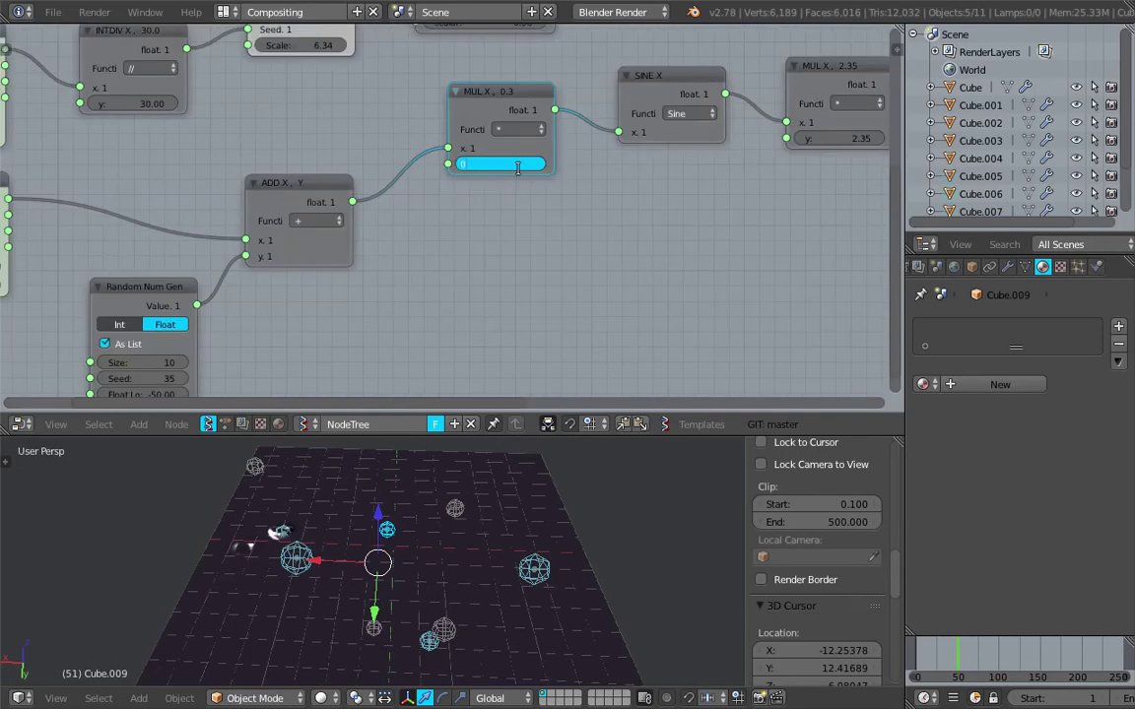
type(".1")
key("Return")
key("ctrl+s")
left_click(519, 170)
Step: Hide all ten cubes, Cube through Cube.009, in the viewport while keeping the Grid visible
middle_click_drag(642, 613, 576, 546)
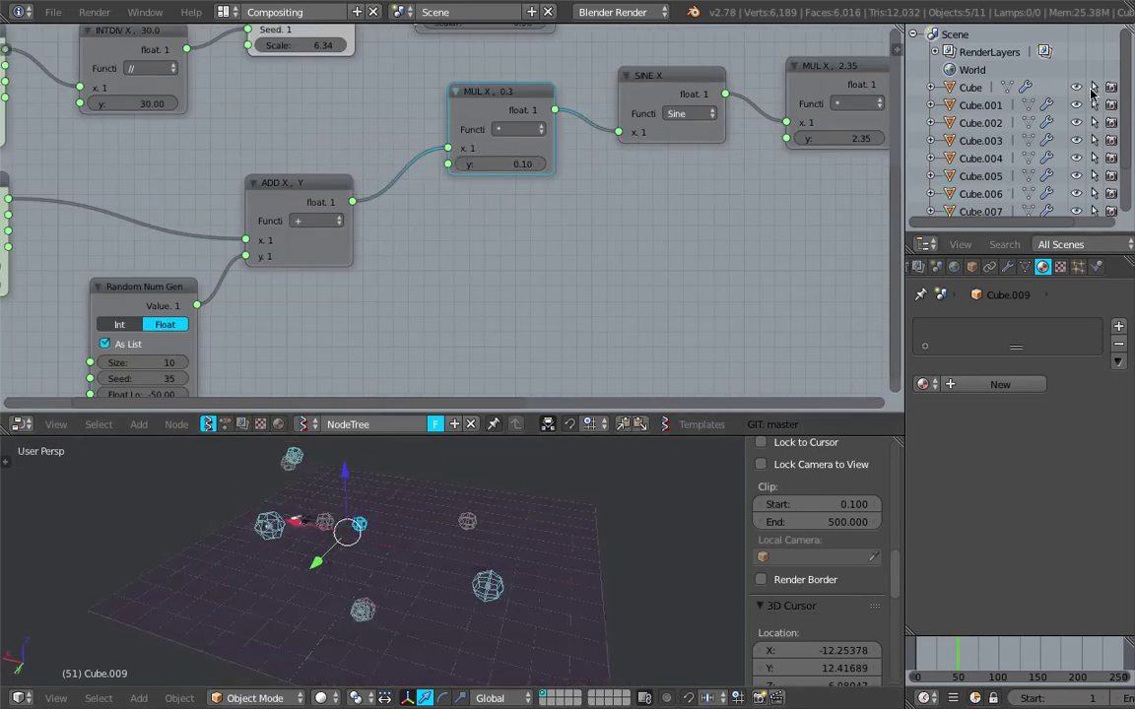
scroll(1088, 87, "down", 2)
scroll(1074, 178, "down", 2)
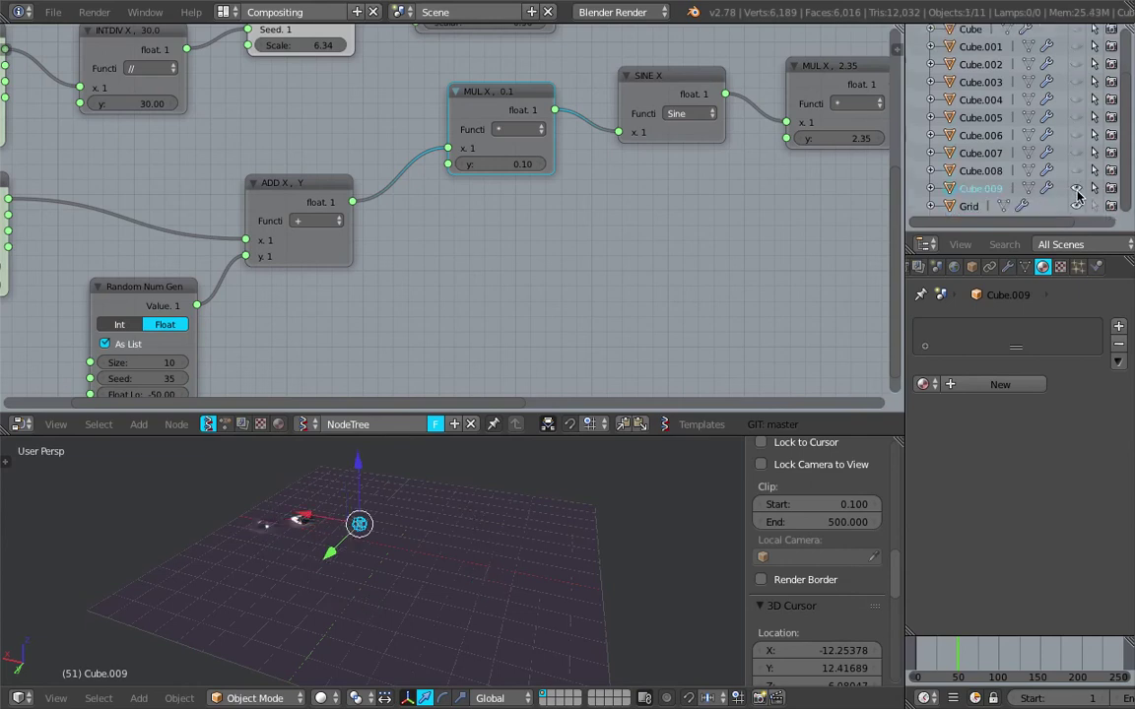
left_click(1076, 188)
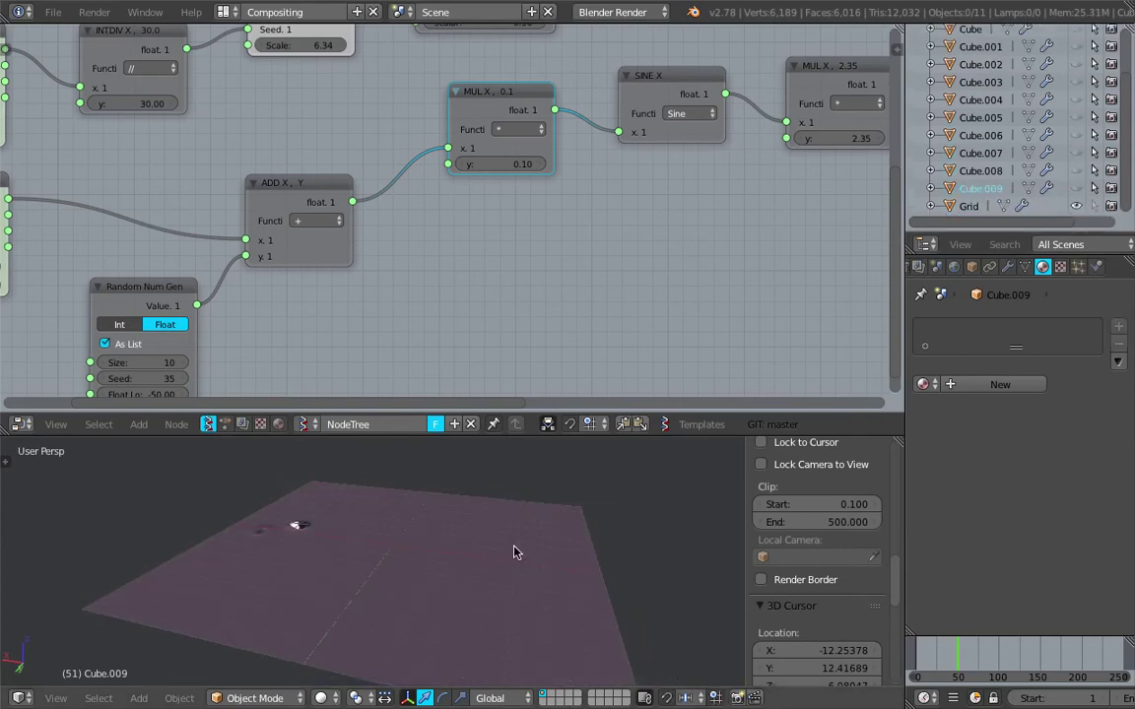
Step: Play the animation in a maximized viewport, inspect the Grid's ripples from several angles, and restore the editor layout
key("ctrl+Up")
key("alt+a")
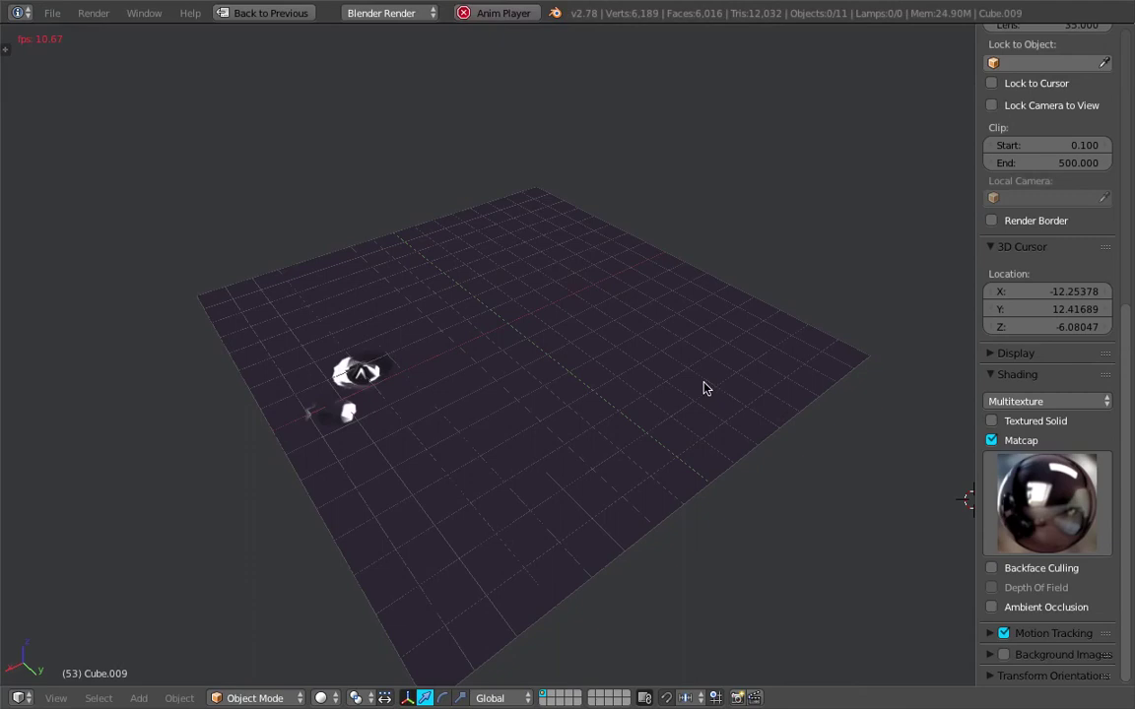
middle_click_drag(694, 379, 798, 330)
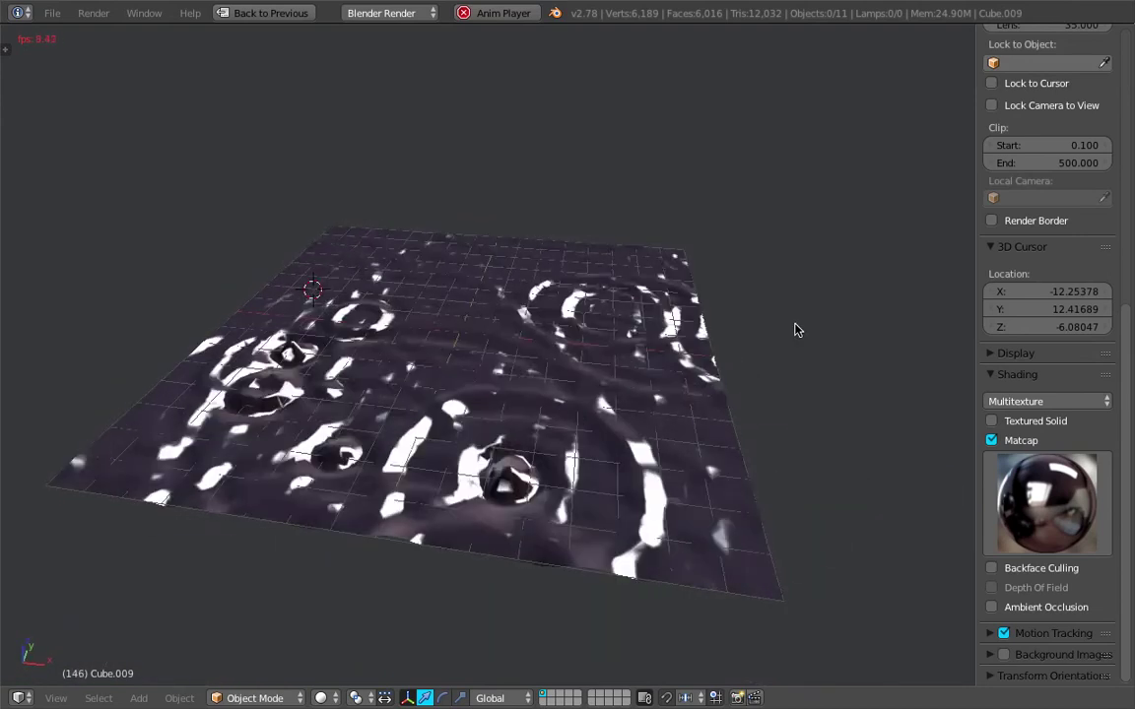
middle_click_drag(798, 329, 487, 389)
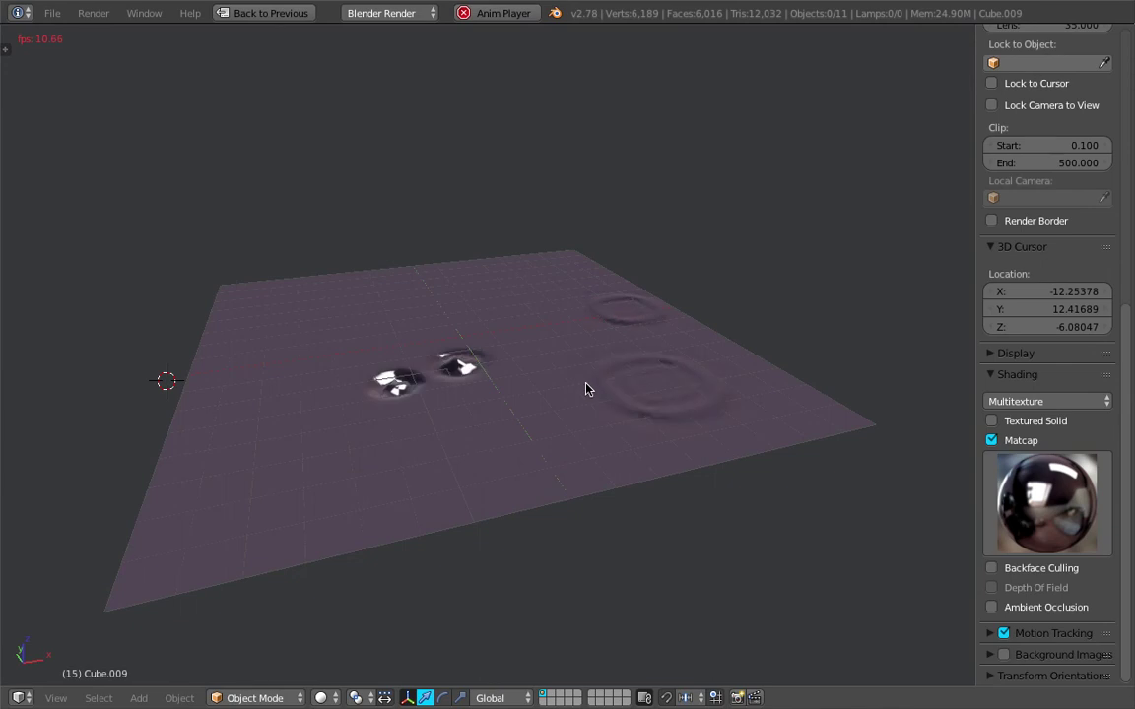
middle_click_drag(584, 387, 481, 380)
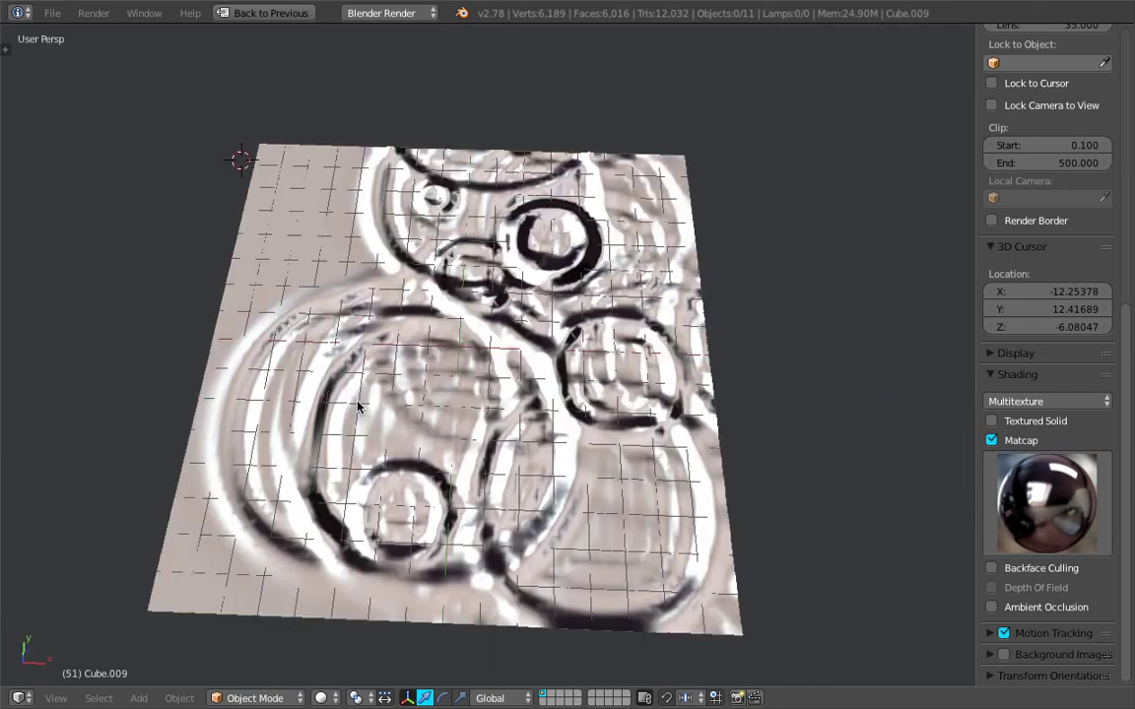
mouse_move(358, 406)
middle_mouse_down()
mouse_move(448, 307)
mouse_move(535, 316)
mouse_move(571, 217)
mouse_move(506, 203)
mouse_move(378, 315)
mouse_move(423, 258)
mouse_move(570, 310)
mouse_move(494, 349)
mouse_move(563, 422)
mouse_move(523, 555)
mouse_move(583, 476)
mouse_move(580, 245)
mouse_move(714, 332)
mouse_move(527, 355)
mouse_move(706, 350)
mouse_move(658, 374)
mouse_move(490, 371)
mouse_move(596, 369)
middle_mouse_up()
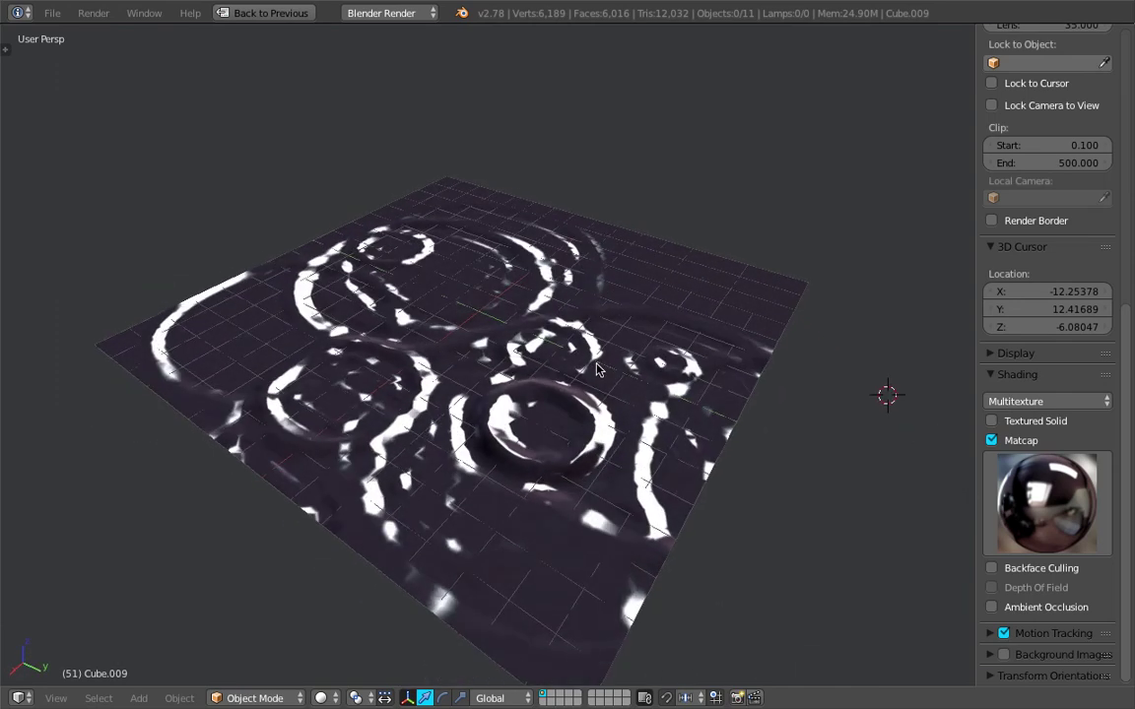
left_click(285, 13)
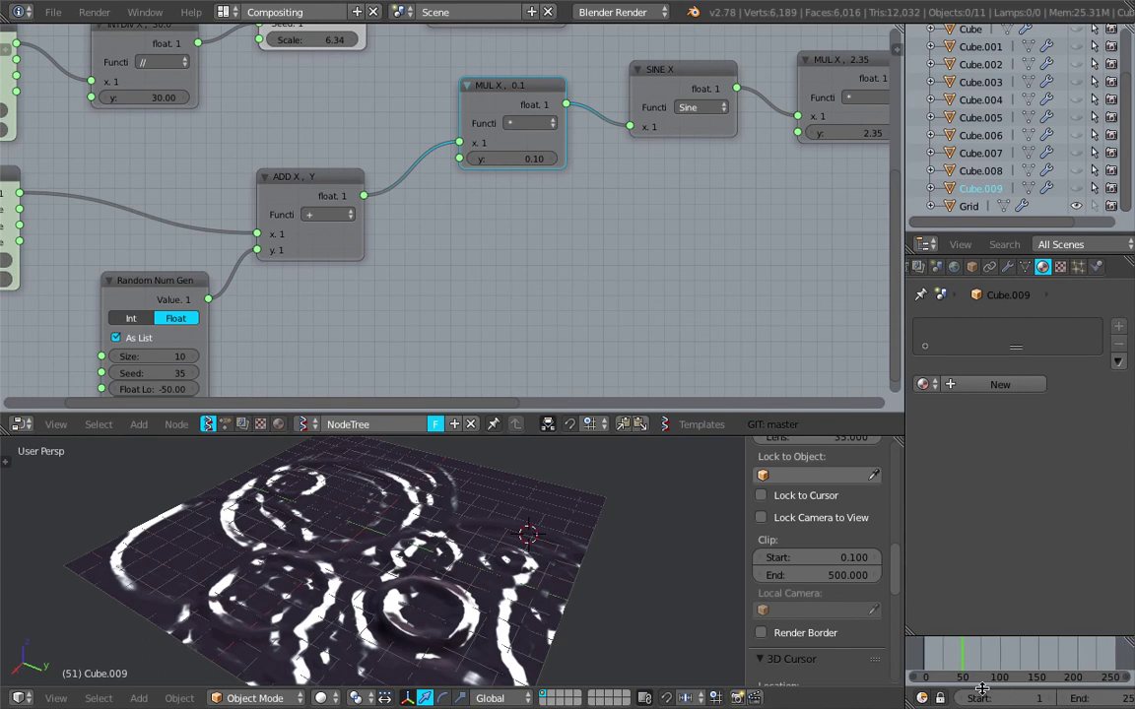
Step: Replay the animation from frame 1, stop it, and view the rippled Grid from other angles
left_click(1049, 697)
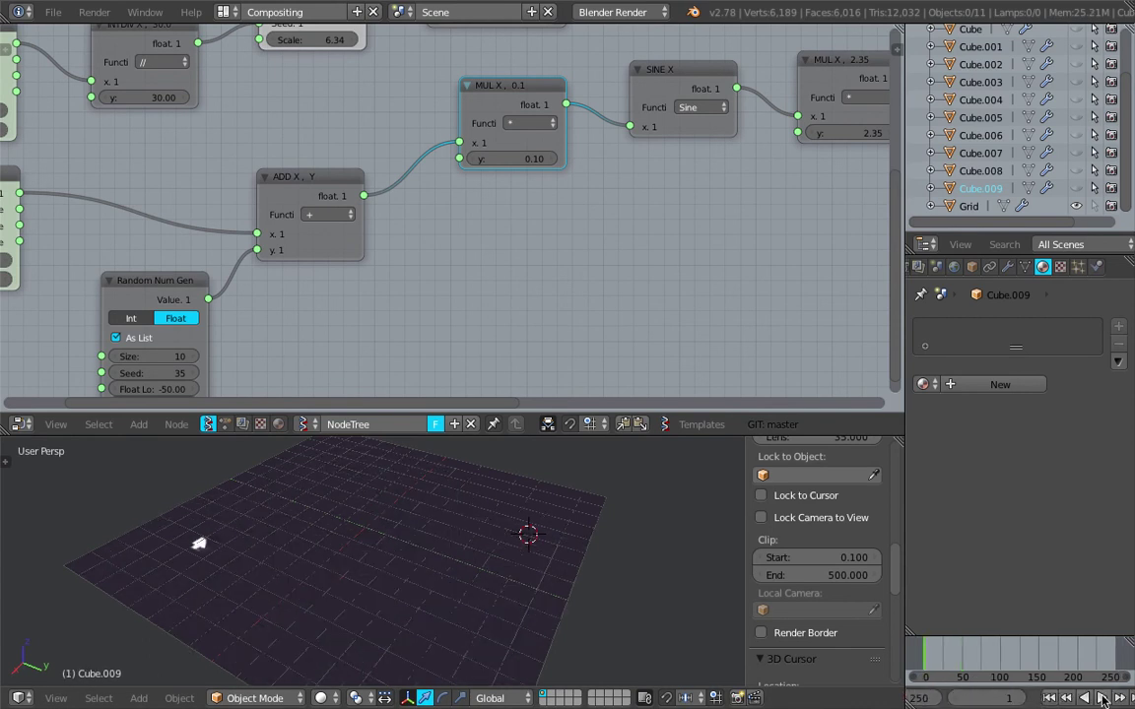
left_click(1101, 698)
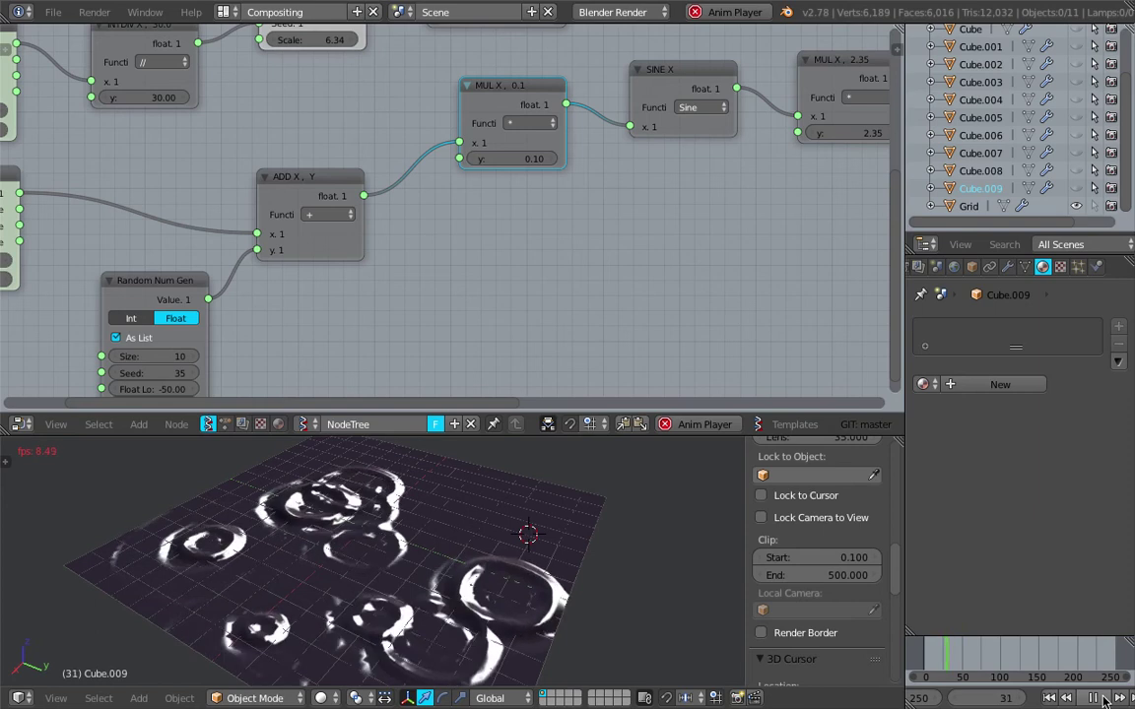
left_click(1104, 700)
middle_click_drag(459, 579, 421, 582)
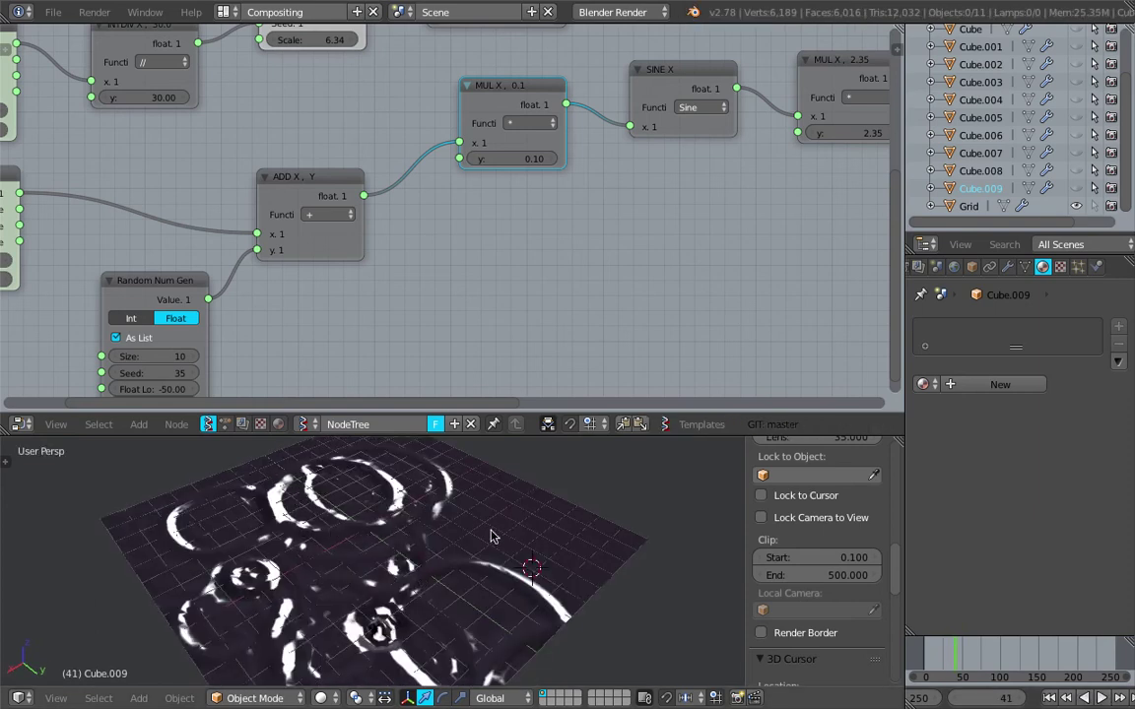
middle_click_drag(489, 542, 600, 556)
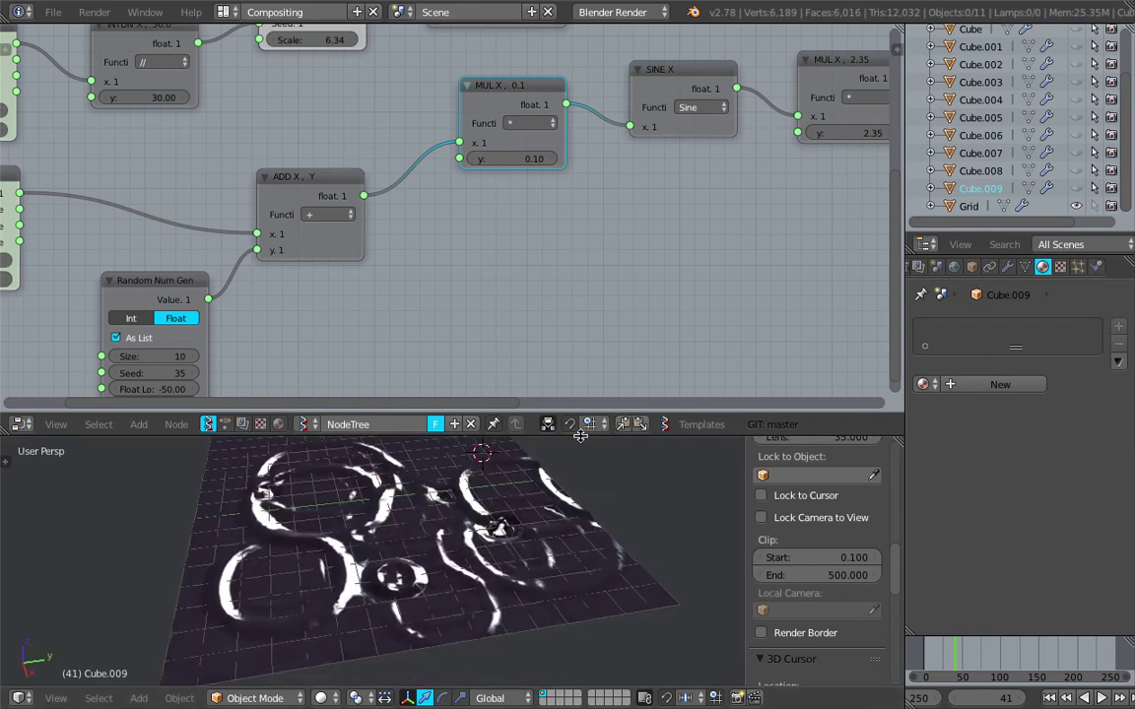
Step: Enlarge the 3D viewport by shrinking the node editor, and save the file
left_click_drag(580, 436, 576, 241)
middle_click_drag(569, 279, 394, 469)
key("ctrl+s")
left_click(394, 469)
scroll(404, 467, "down", 2)
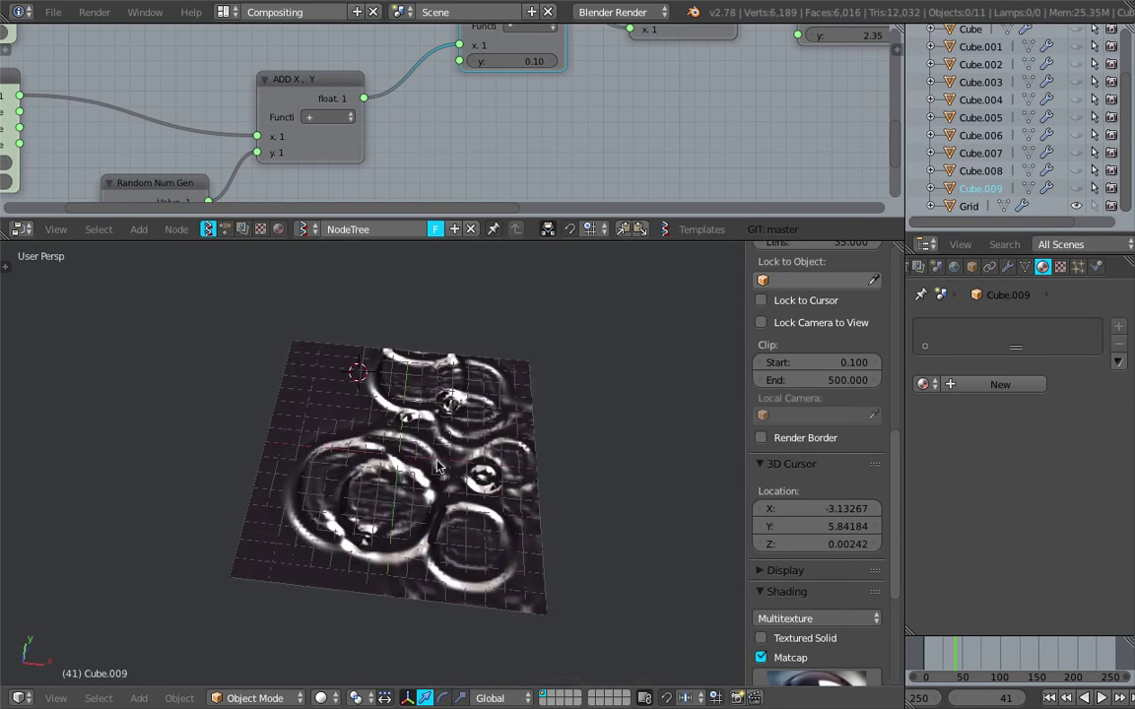
Step: Examine Cube.009's Dynamic Paint brush physics settings down to its wave options
left_click(1098, 267)
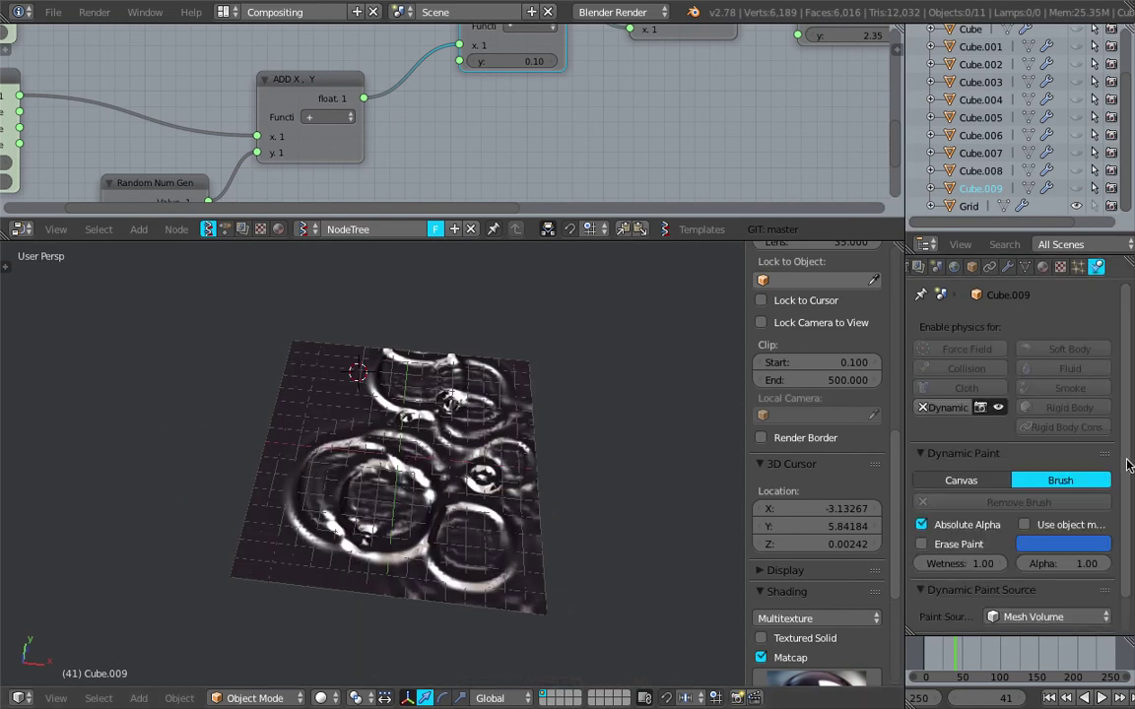
scroll(1121, 487, "down", 1)
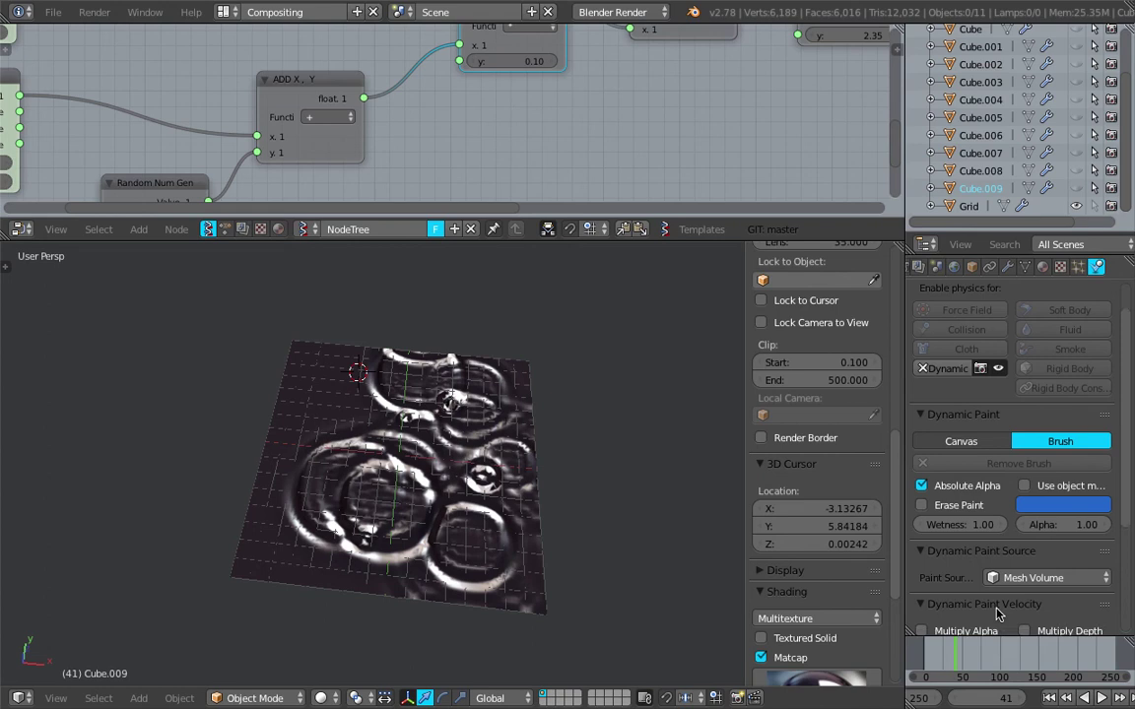
scroll(997, 612, "down", 5)
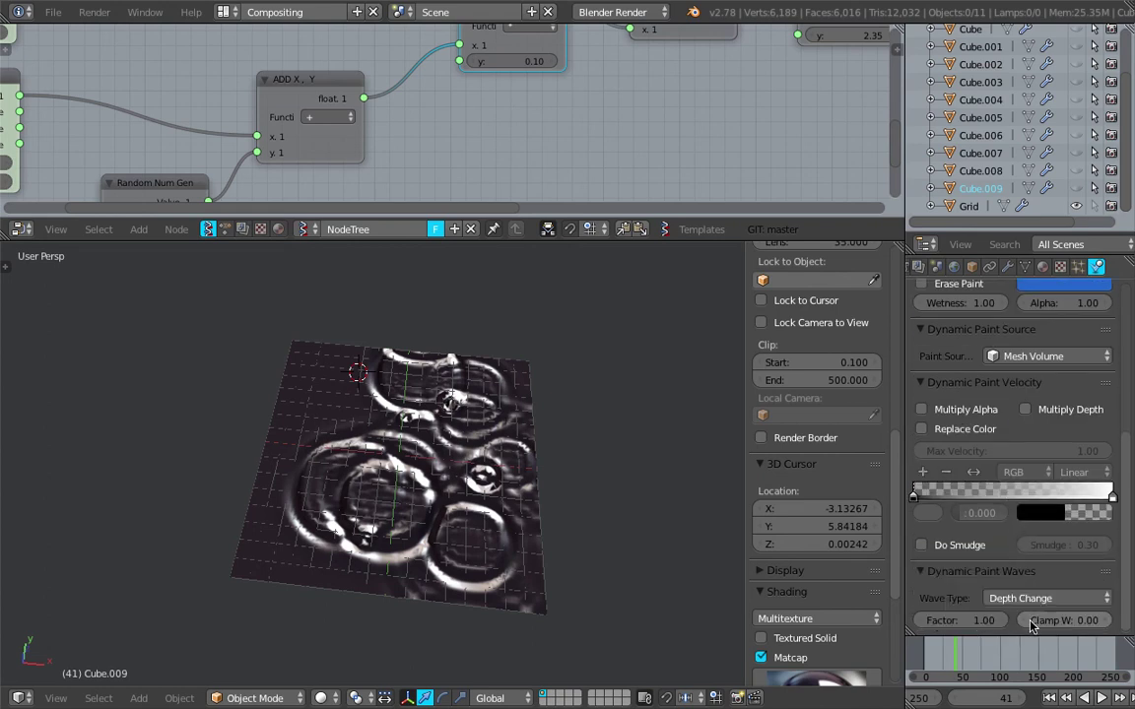
Step: Select the Grid, enable Open Borders for its wave surface, and widen the properties editor
left_click(973, 207)
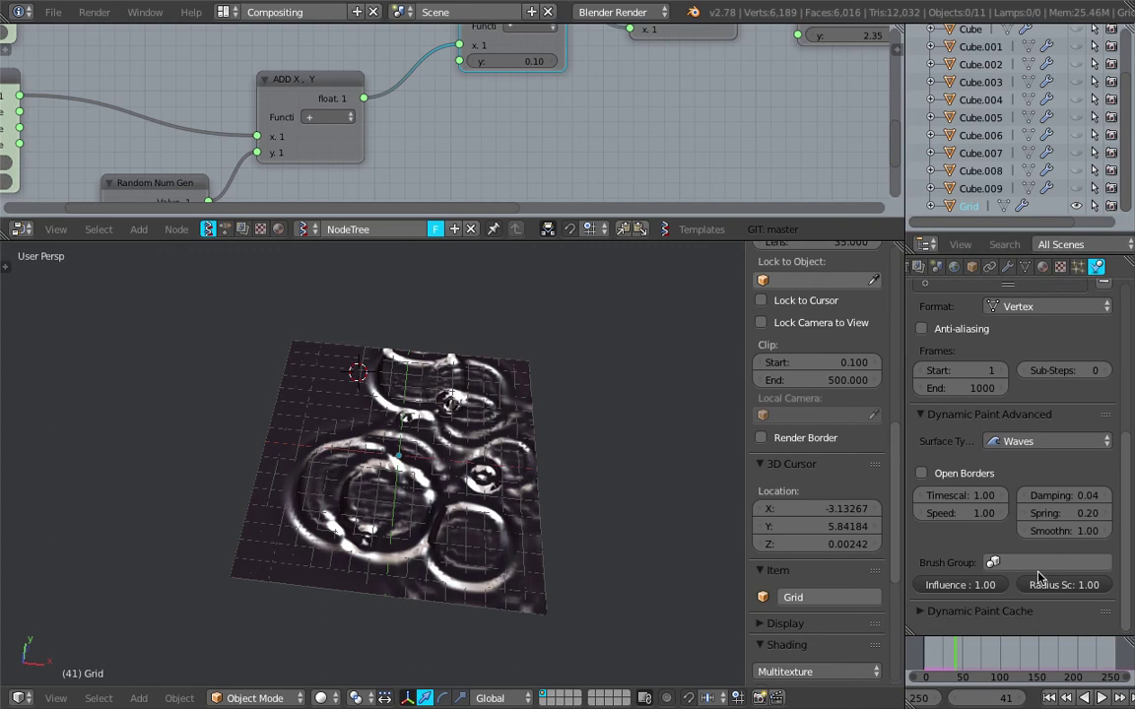
scroll(641, 405, "up", 1)
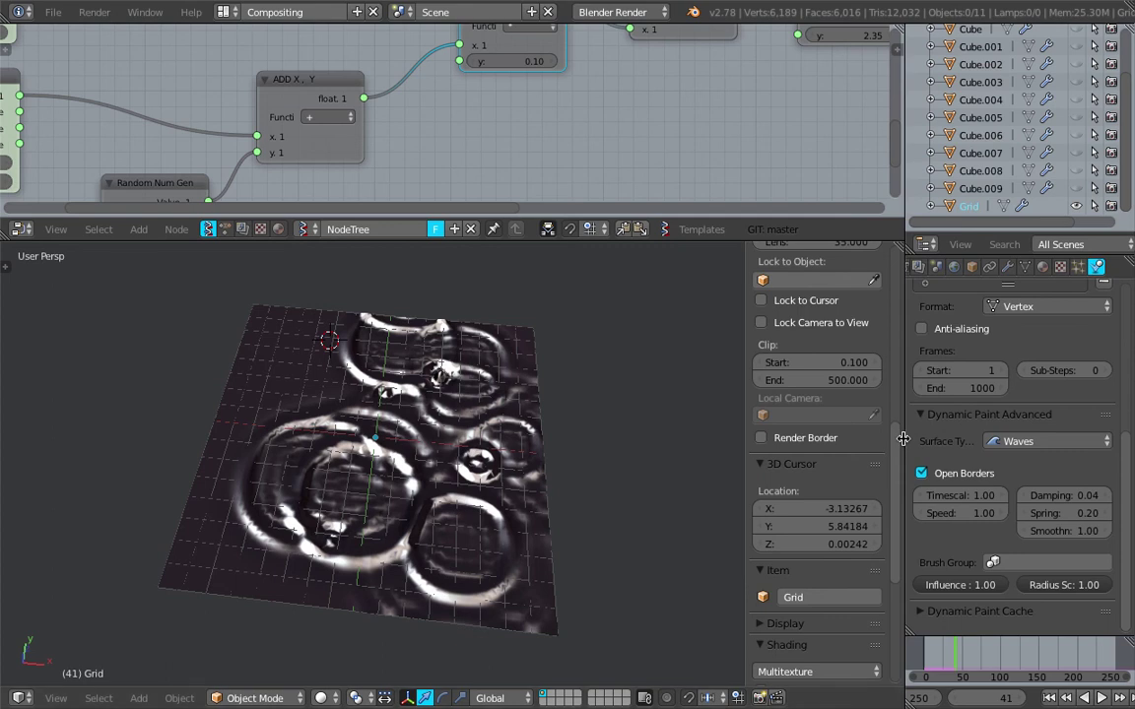
left_click_drag(899, 443, 806, 442)
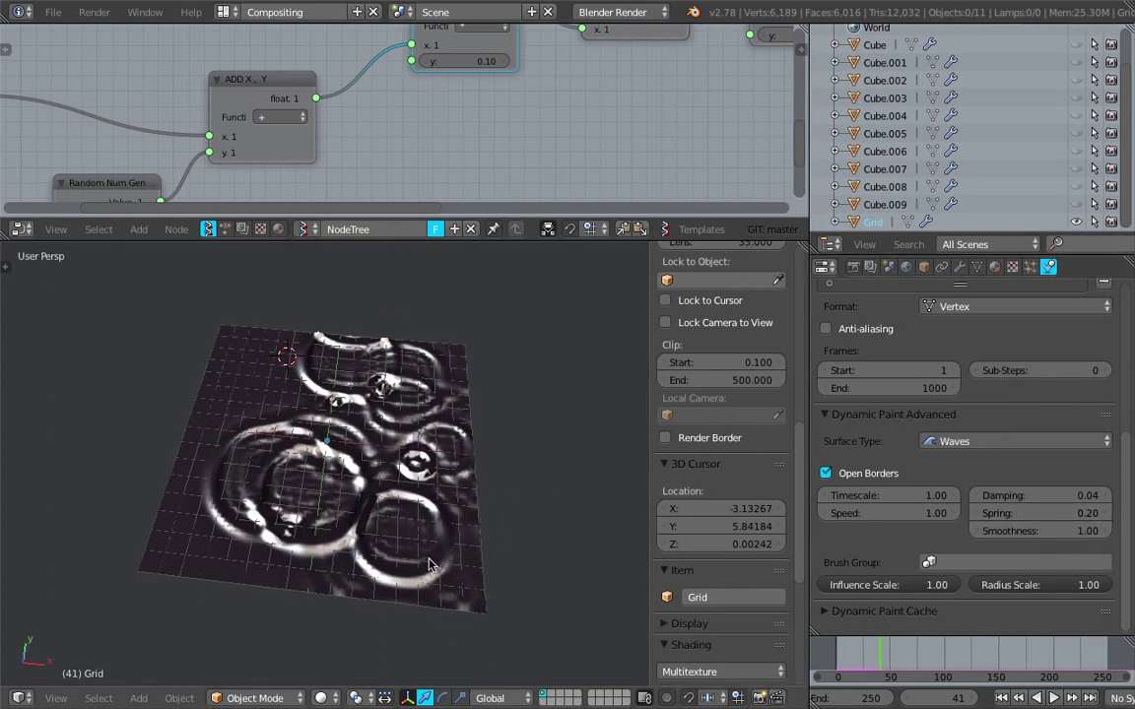
Step: Set the Spring of the Grid's Dynamic Paint waves to 0.10
left_click(1042, 513)
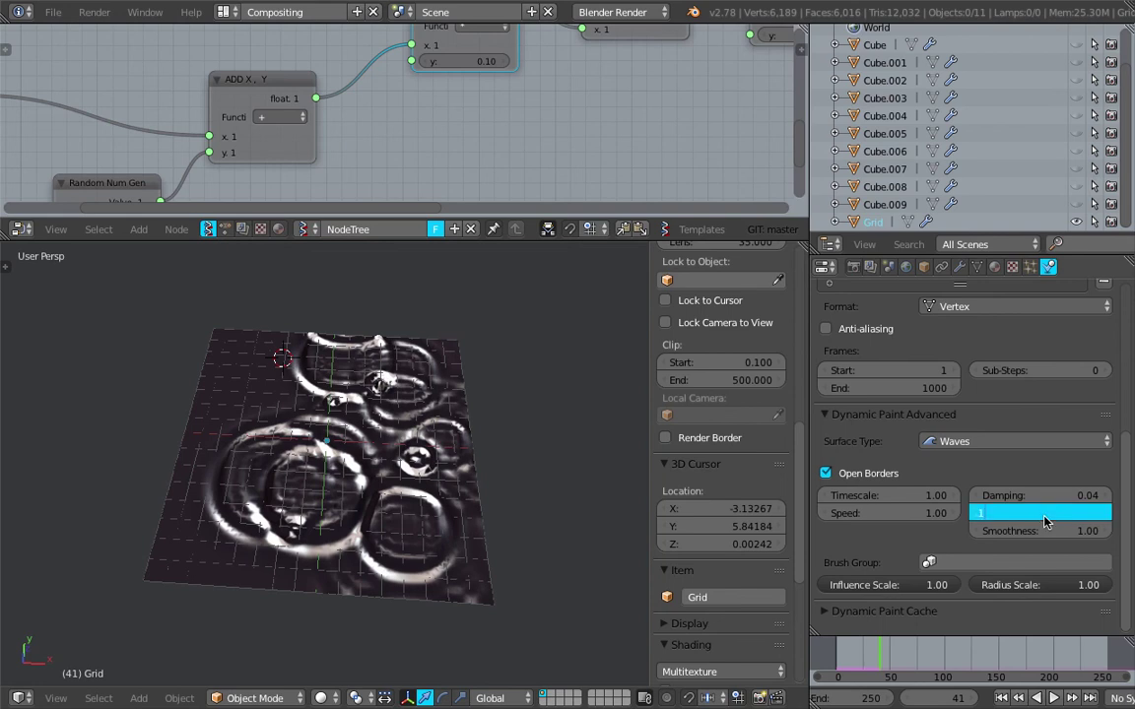
type(".1")
key("Return")
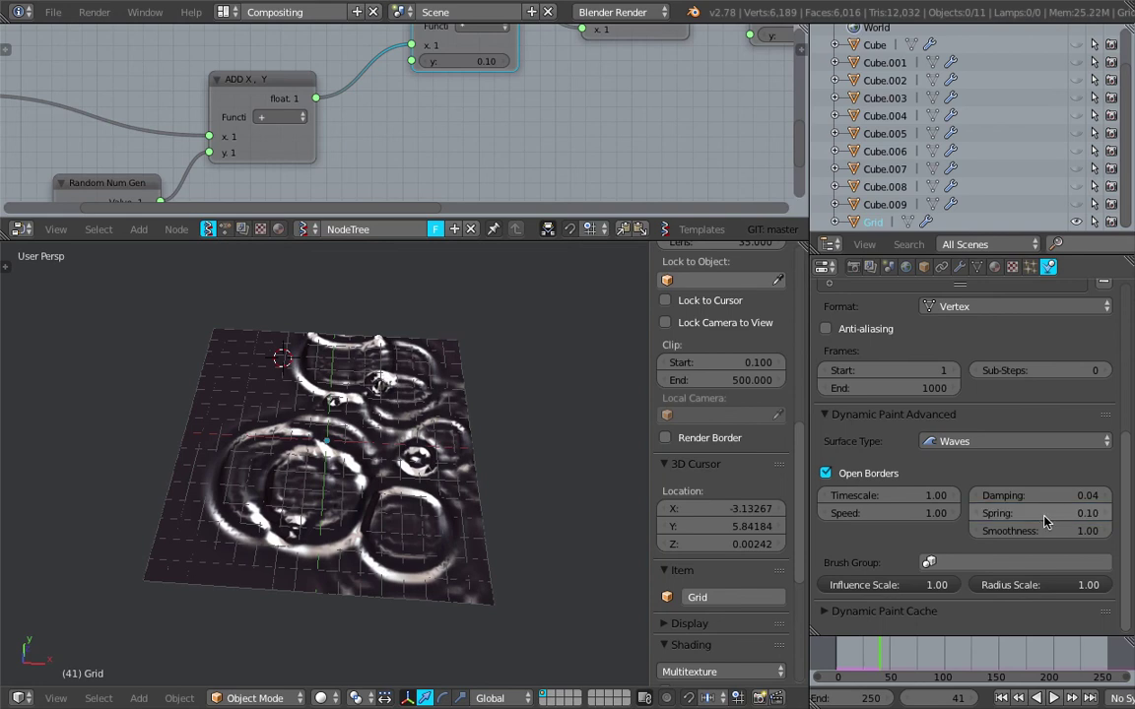
Step: Play the animation from frame 1 to check the waves with open borders and the new spring value
left_click(1001, 699)
left_click(1053, 697)
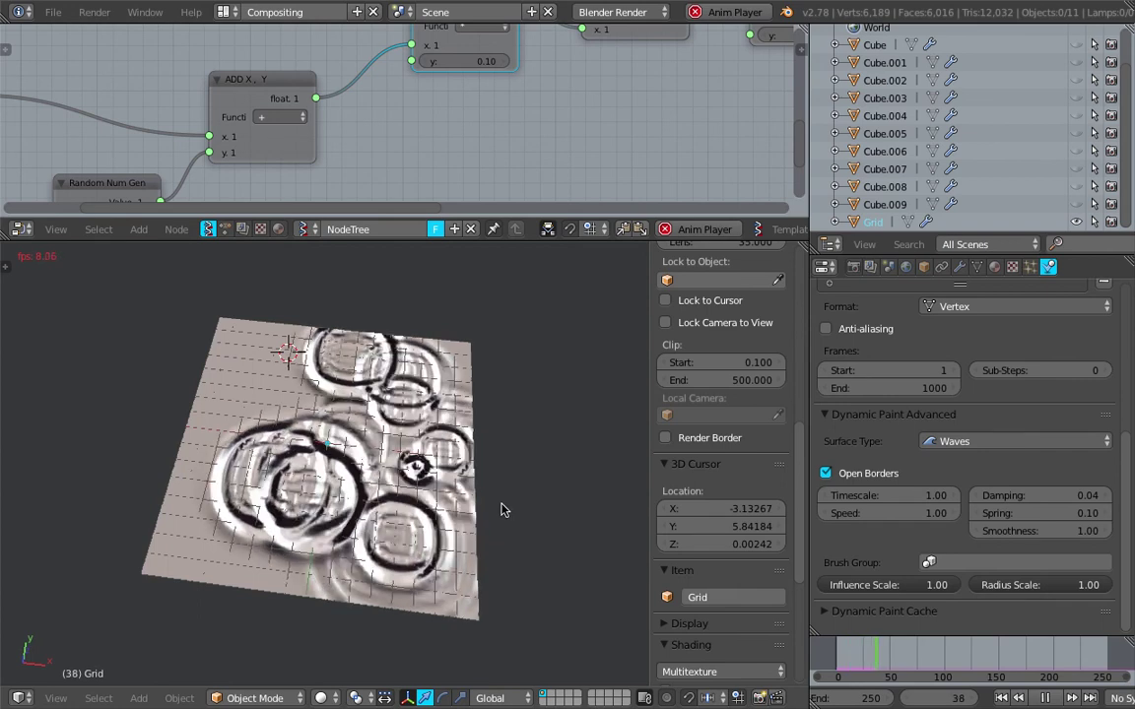
middle_click_drag(361, 490, 475, 492)
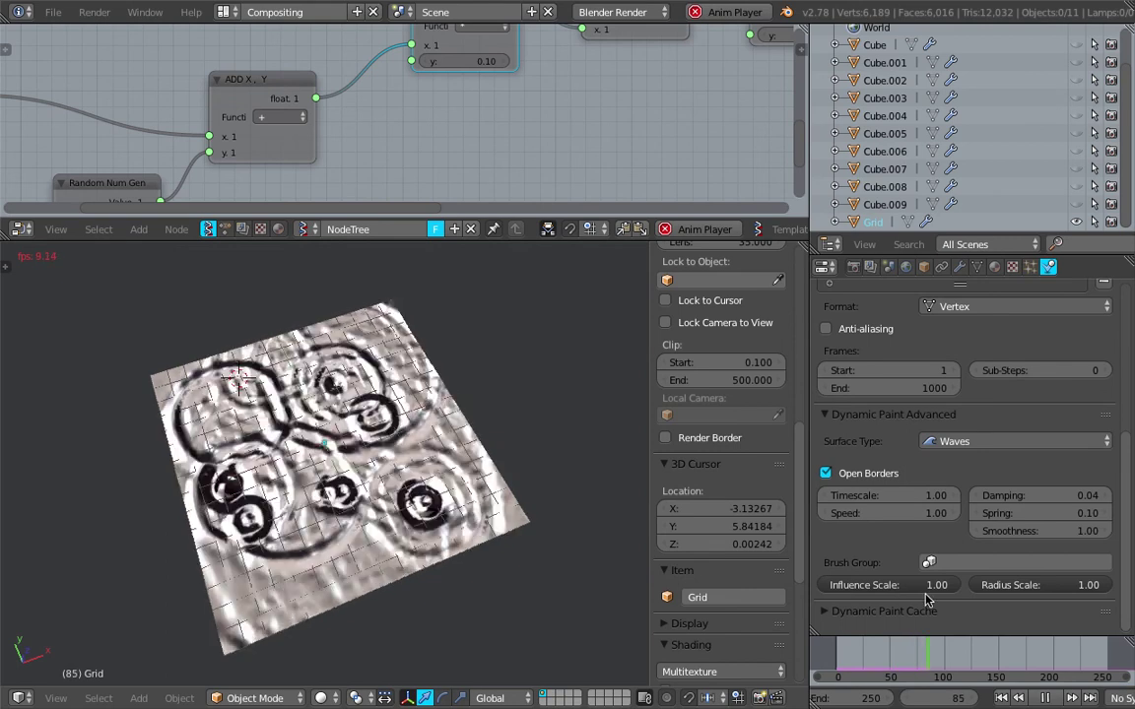
key("alt+a")
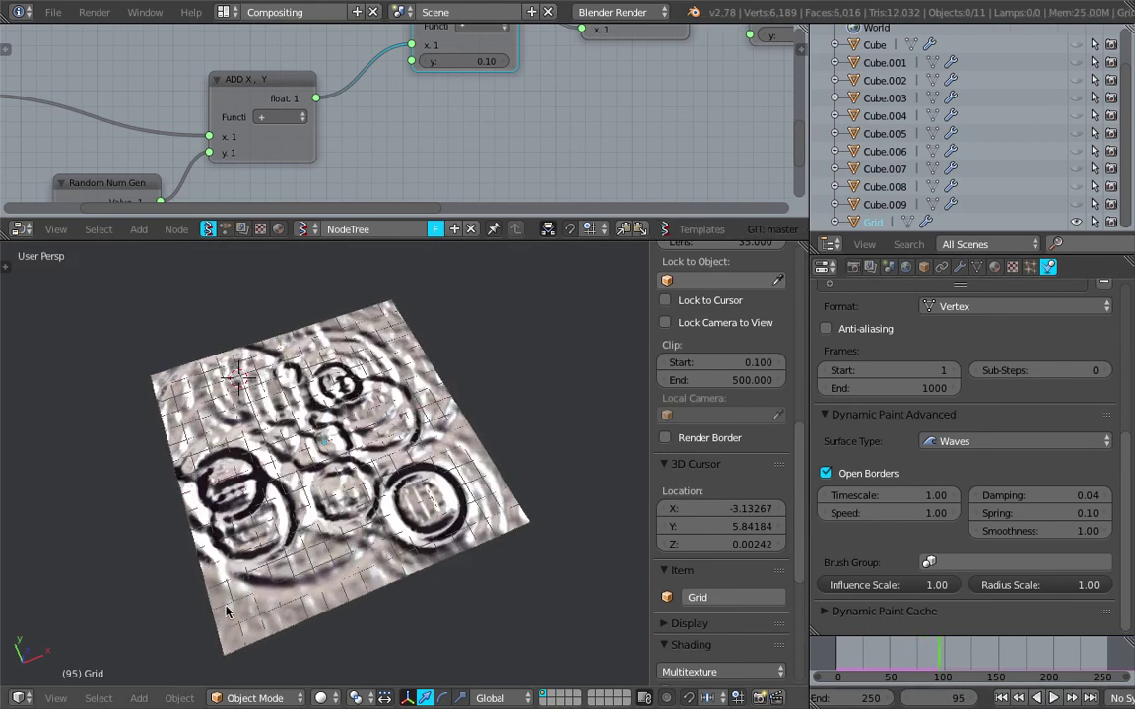
Step: Disable Open Borders on the Grid's wave surface and replay the animation from frame 1 to compare the ripples
middle_click_drag(317, 393, 216, 406)
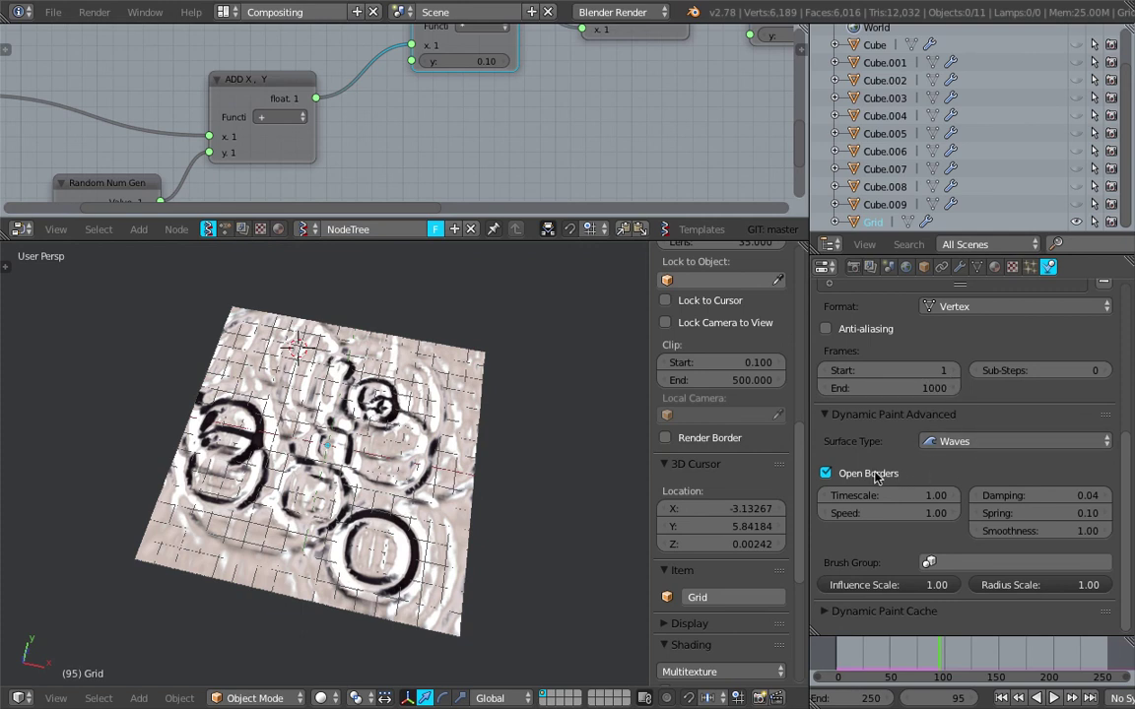
left_click(857, 477)
left_click(1002, 697)
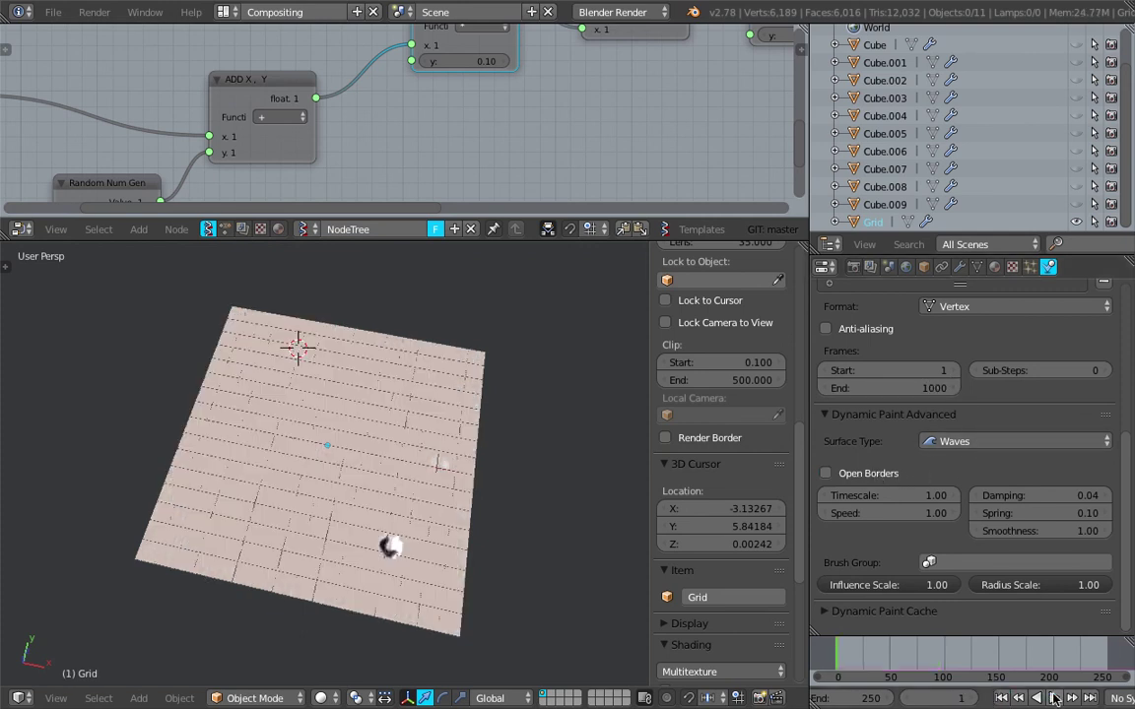
key("alt+a")
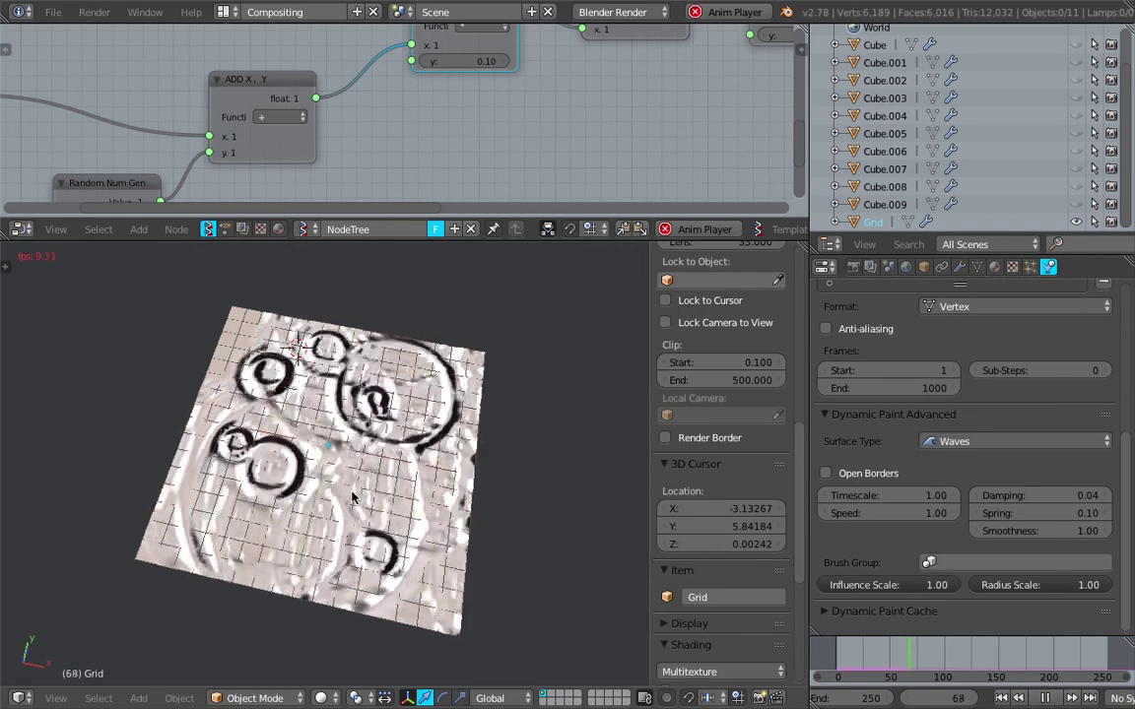
left_click(1047, 698)
middle_click_drag(433, 542, 443, 499)
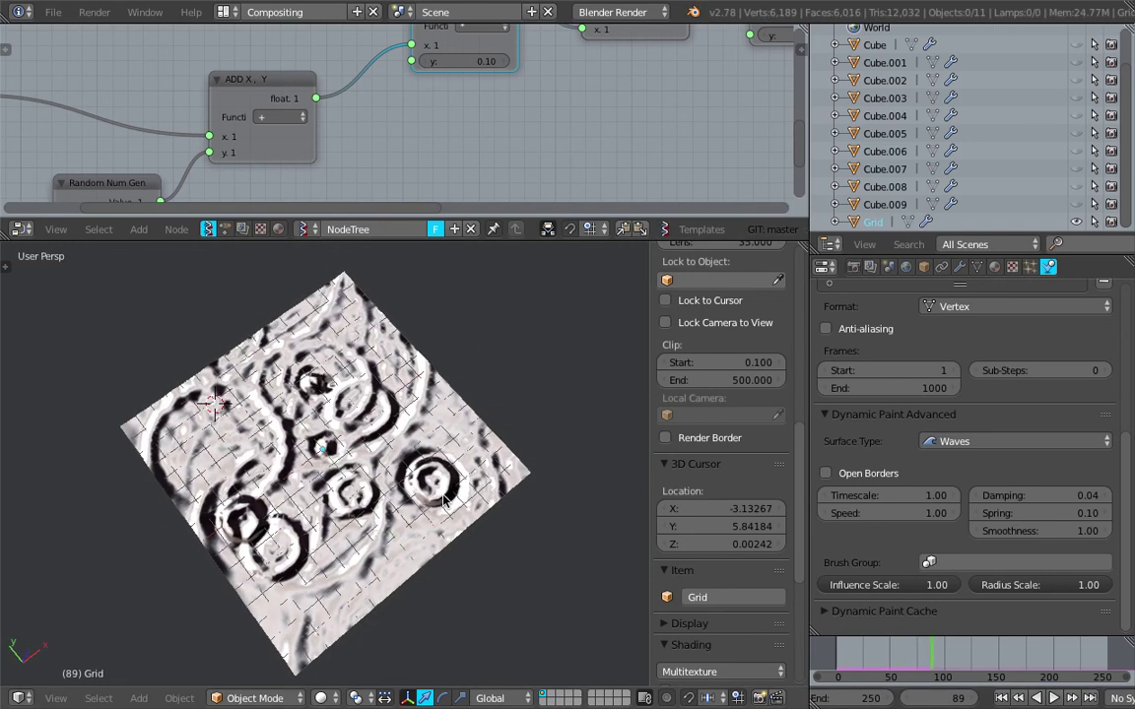